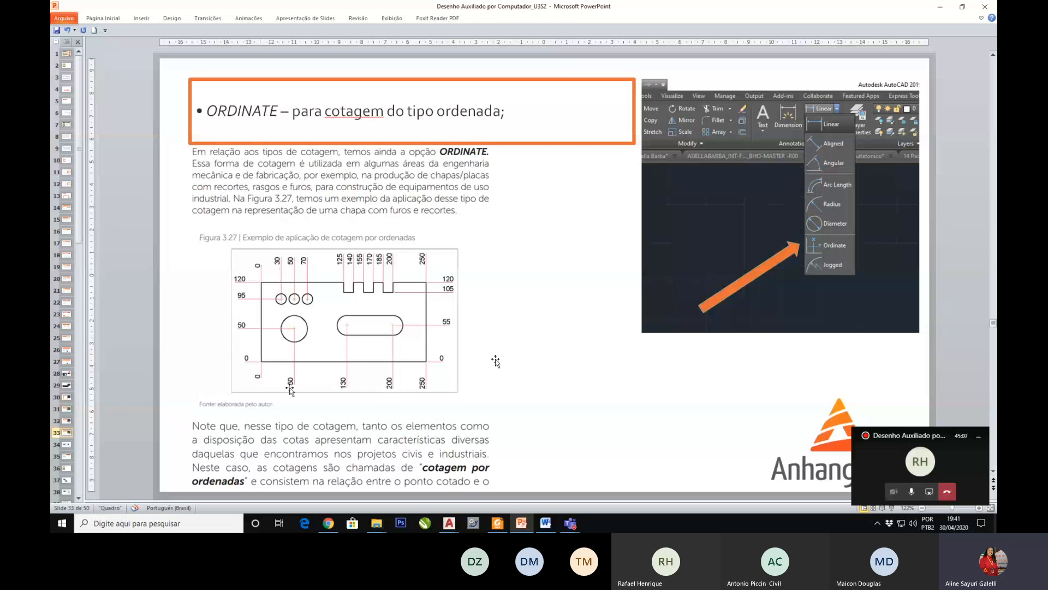
Step: Advance the presentation to the annotated Dimension Style Manager slide and move its DIMSTYLE text picture slightly down
key("Page_Down")
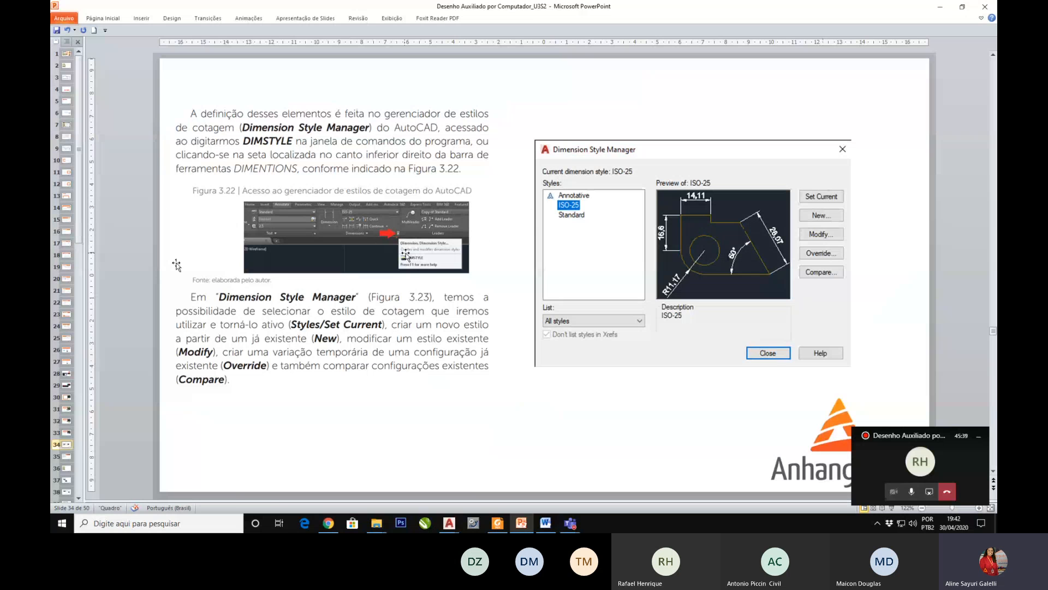
key("Page_Down")
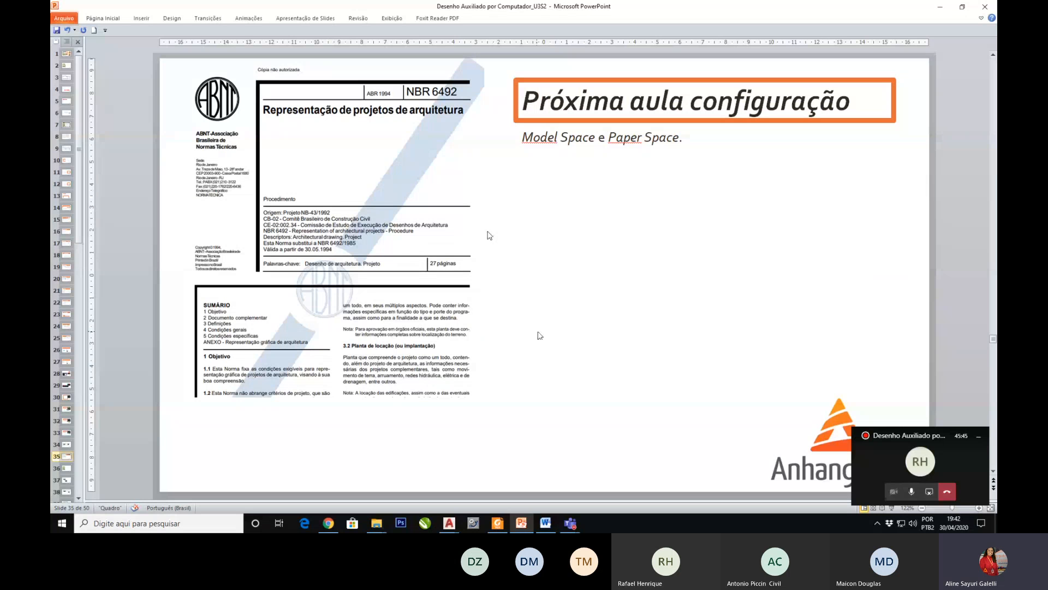
scroll(540, 335, "down", 1)
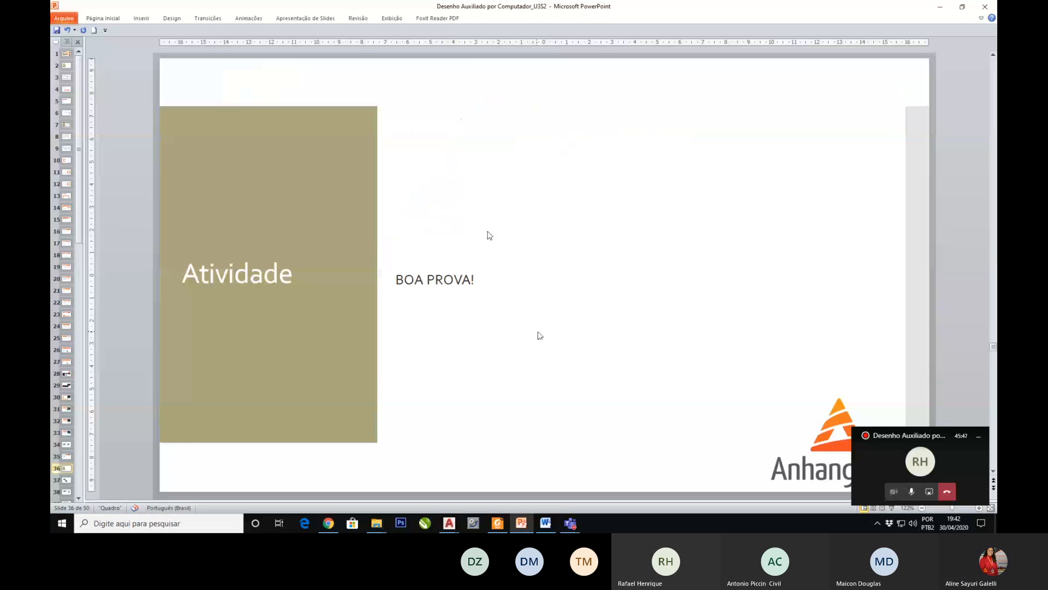
scroll(540, 335, "down", 1)
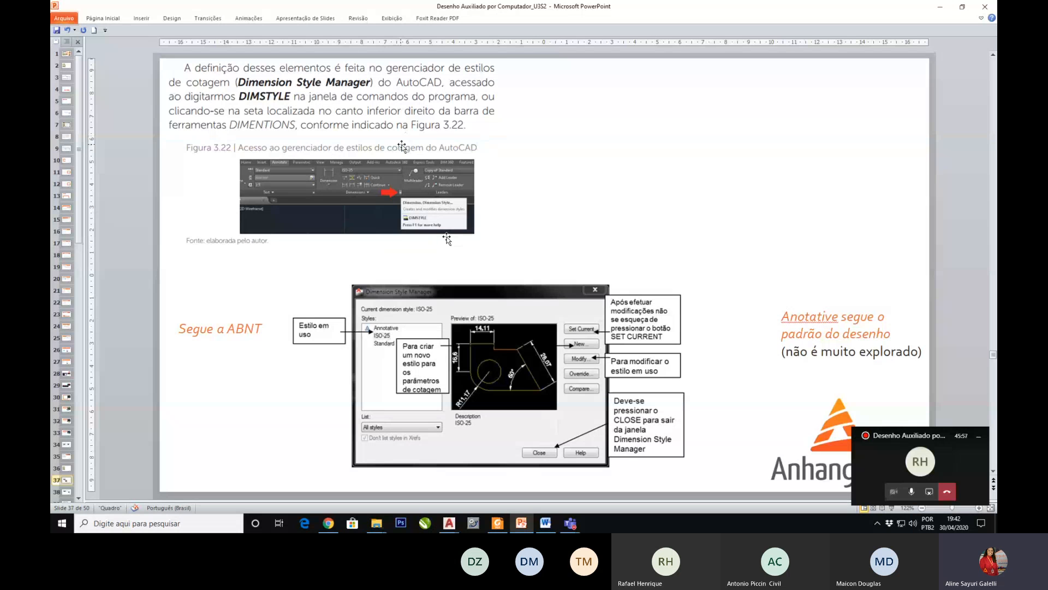
left_click_drag(403, 135, 403, 148)
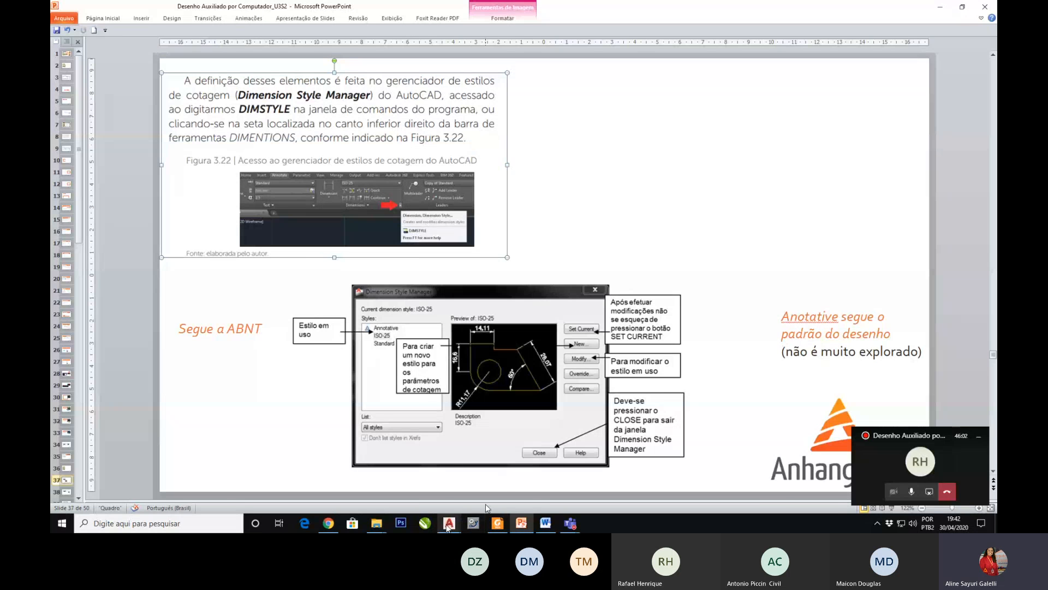
Step: Switch to AutoCAD, open the Dimension Style Manager and open the ISO-25 style for modification
left_click(801, 473)
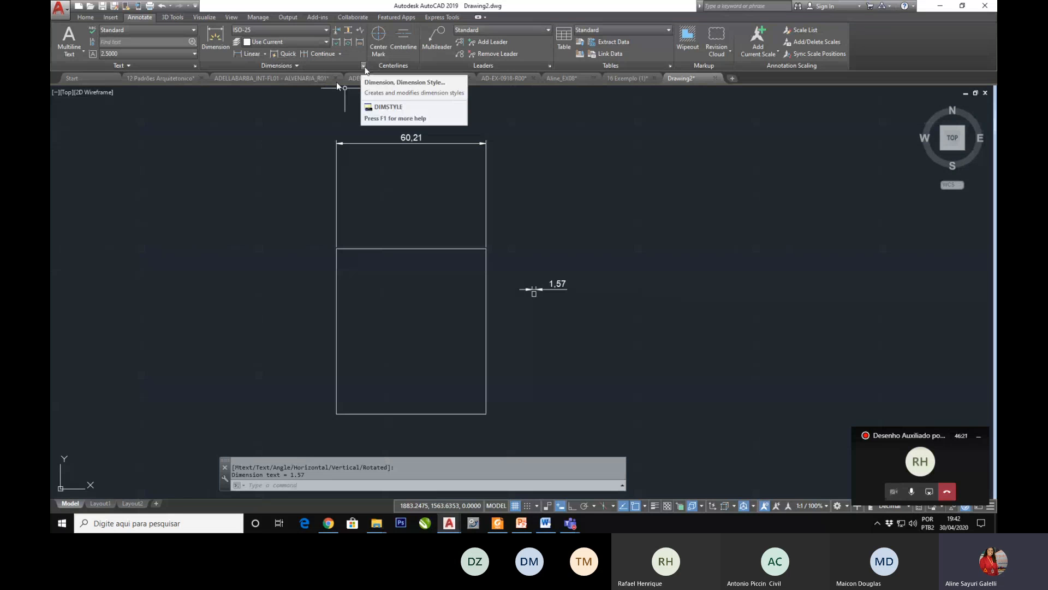
left_click(365, 67)
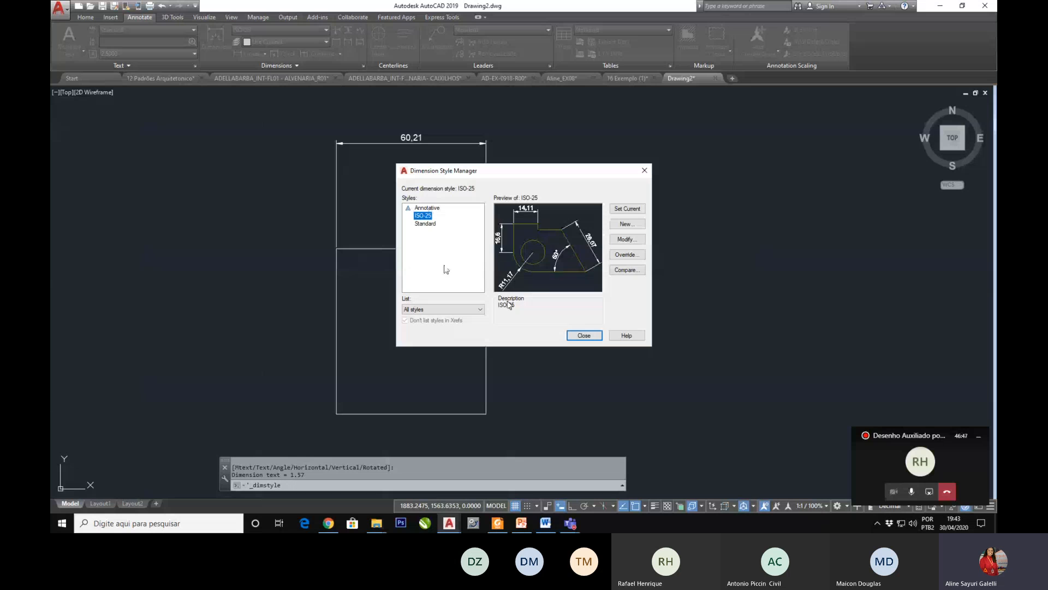
left_click(425, 224)
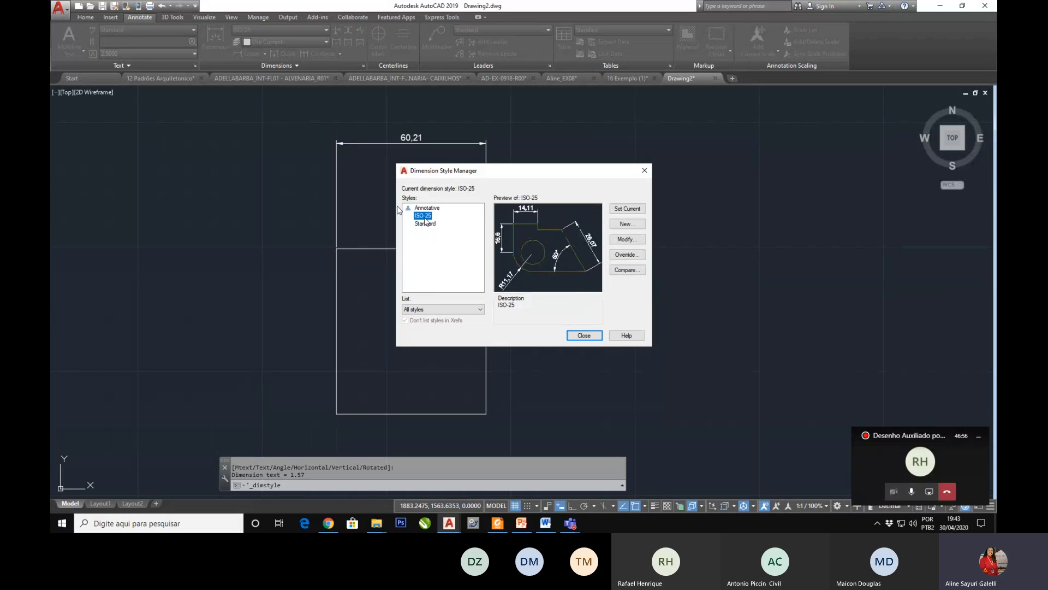
left_click(425, 217)
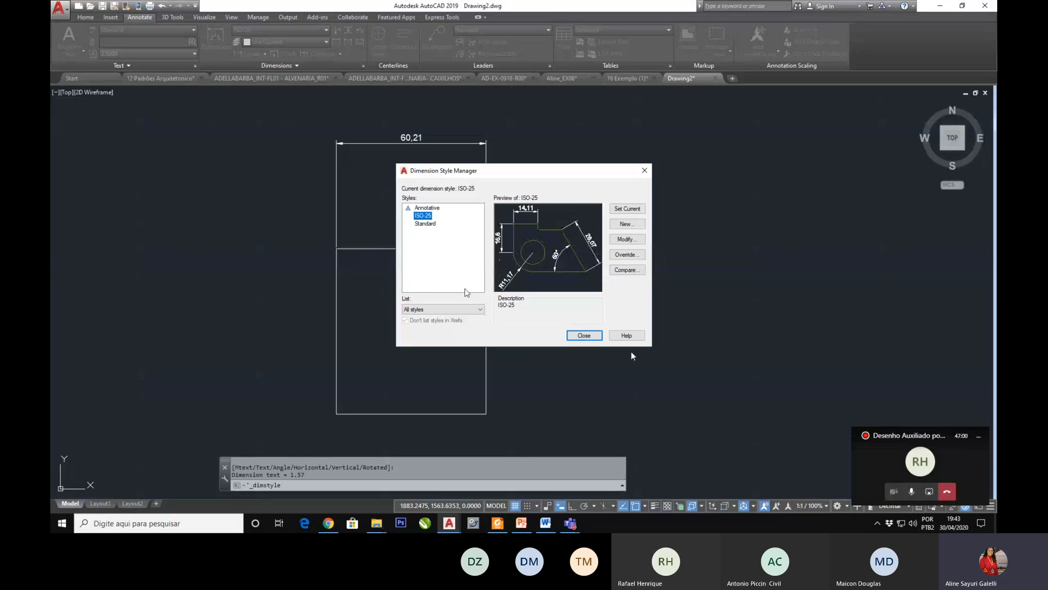
left_click(635, 244)
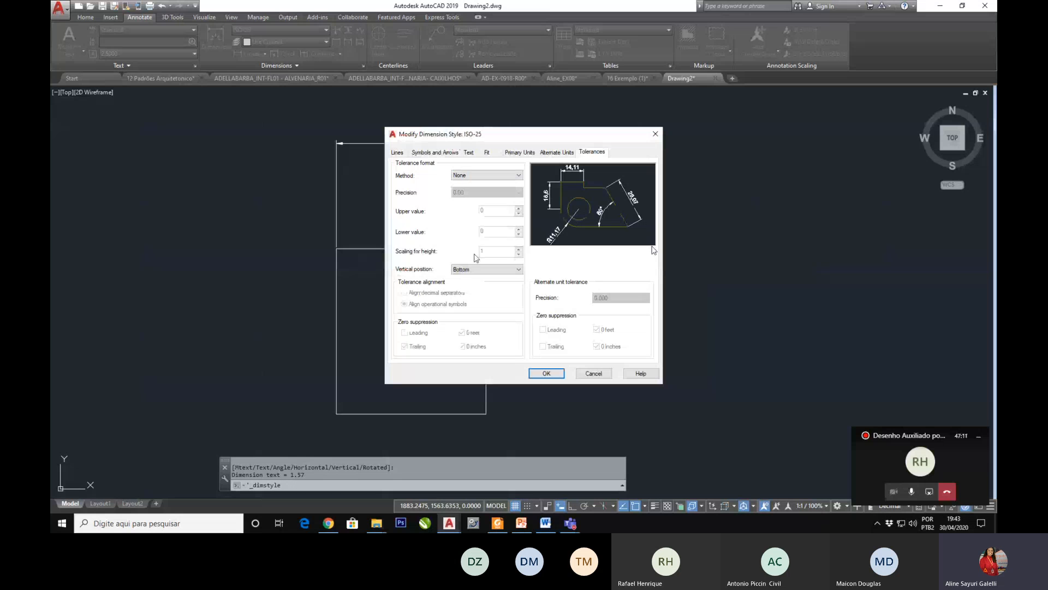
Step: Examine the linetype and lineweight choices for dimension lines in the ISO-25 line settings
left_click(397, 153)
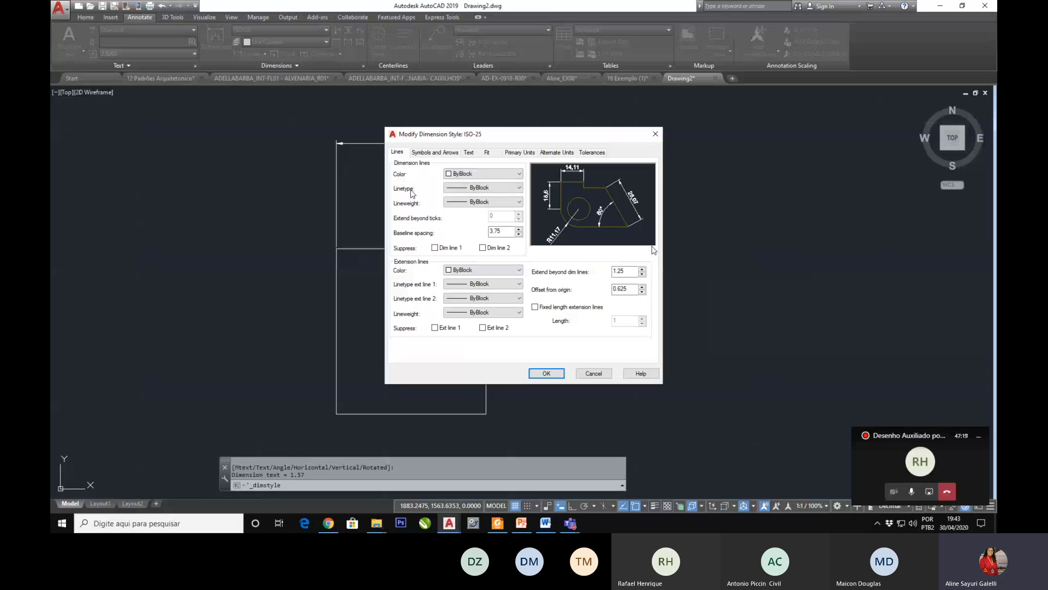
left_click(513, 191)
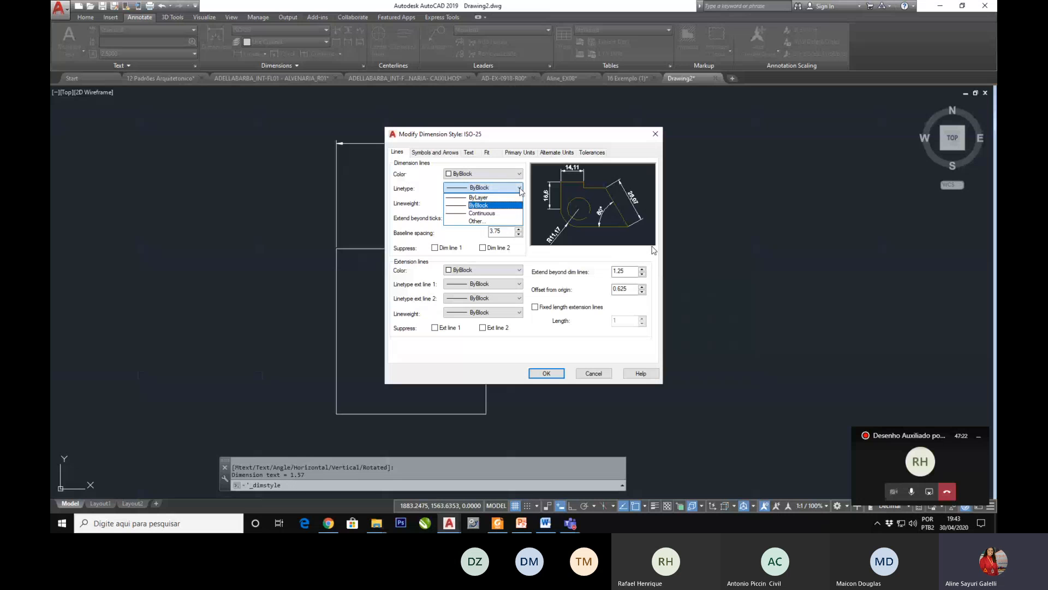
left_click(485, 192)
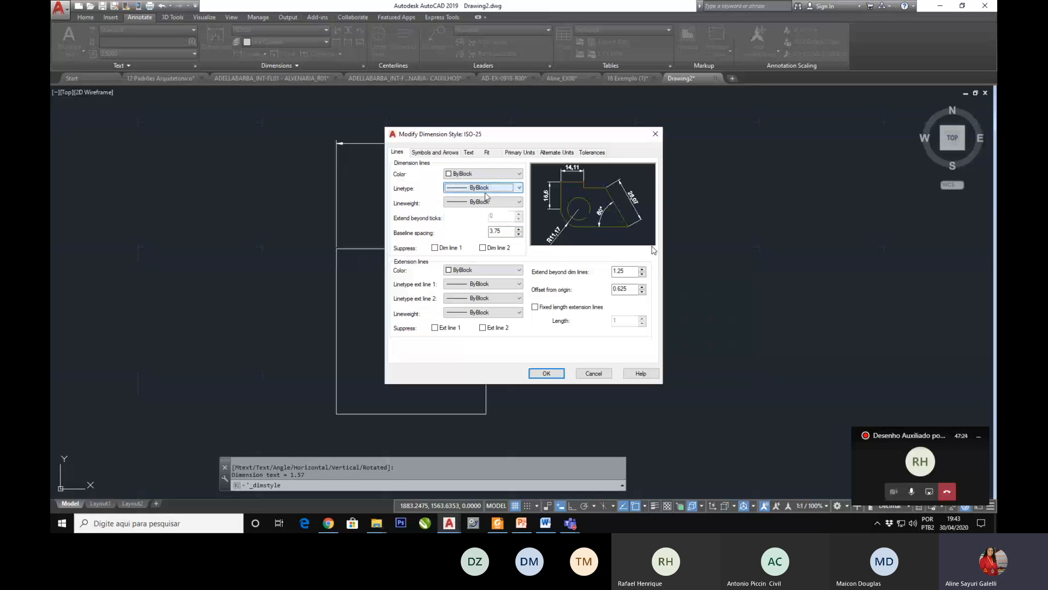
left_click(486, 202)
left_click(486, 202)
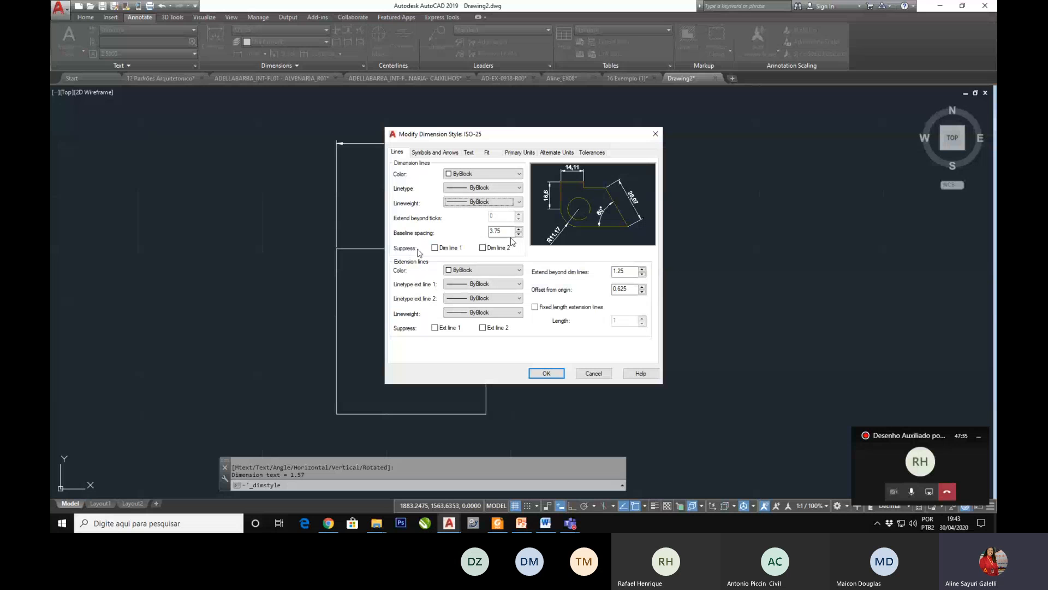
Step: Try suppressing Dim line 1 and Dim line 2 in the ISO-25 style, and restore both lines
left_click(437, 249)
left_click(483, 248)
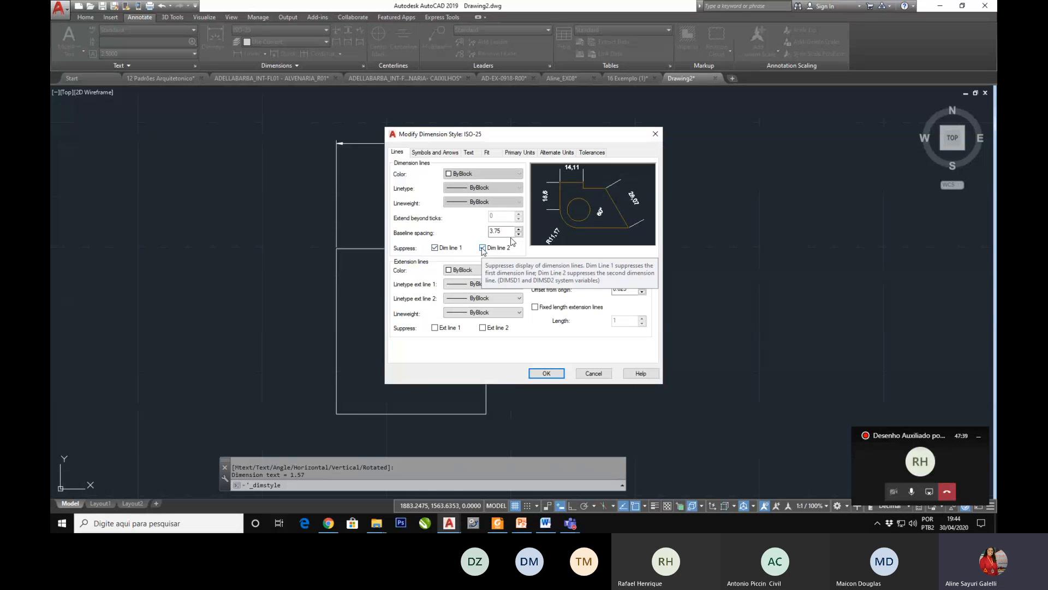
left_click(482, 247)
left_click(435, 248)
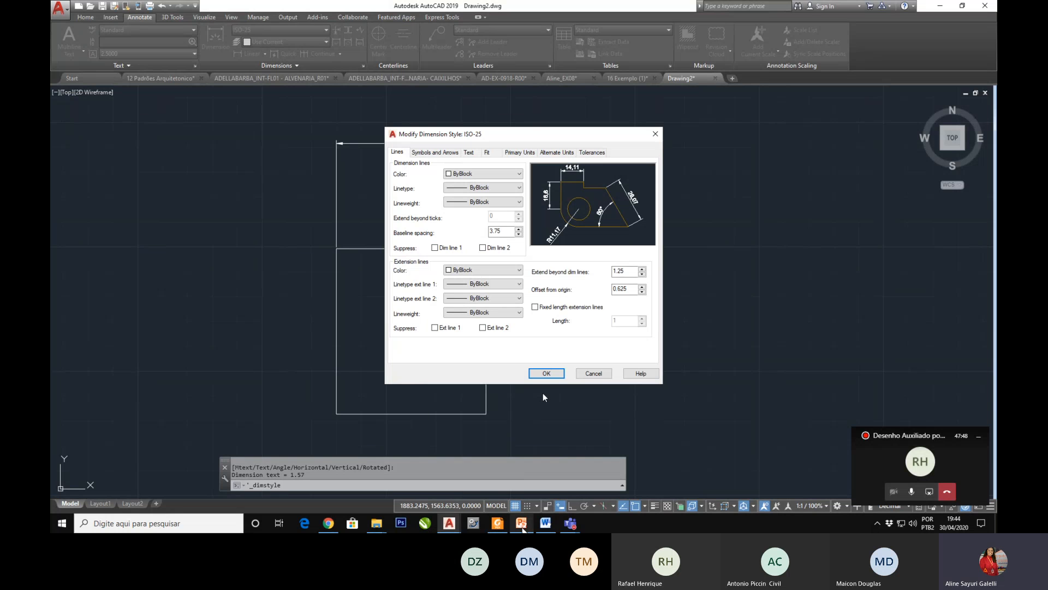
Step: Switch back to the PowerPoint slide explaining the Dimension Style Manager
left_click(521, 524)
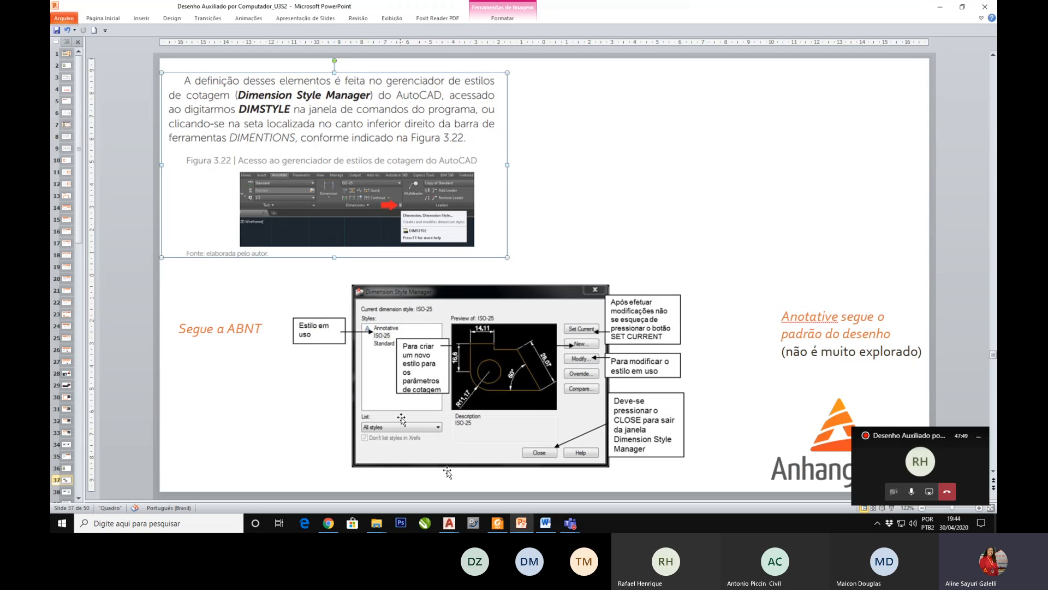
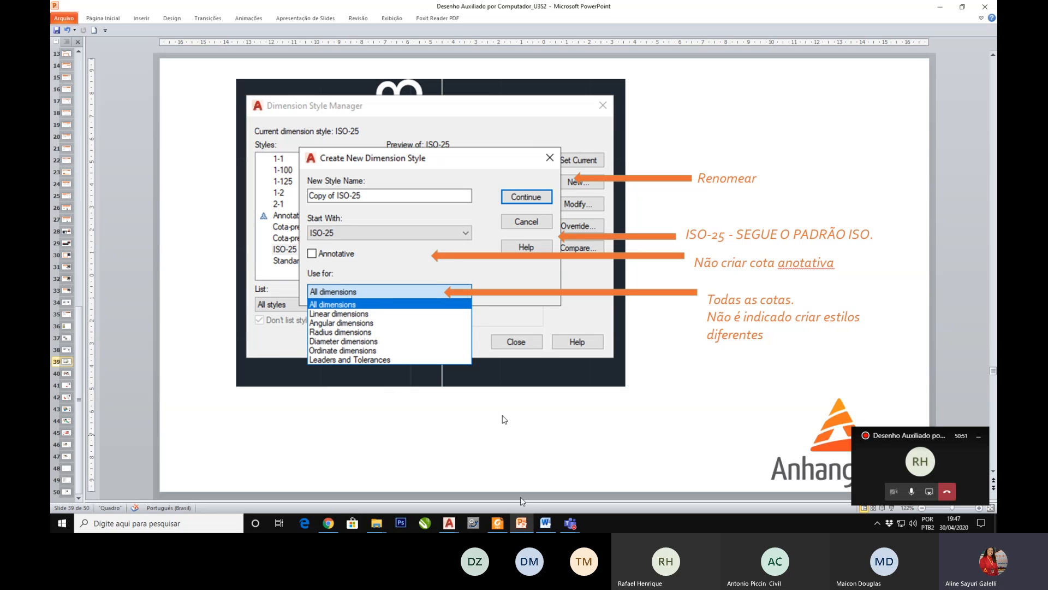
Step: Switch to AutoCAD, leave the ISO-25 modification, and start the new dimension style Copy of ISO-25 for all dimensions
mouse_move(451, 523)
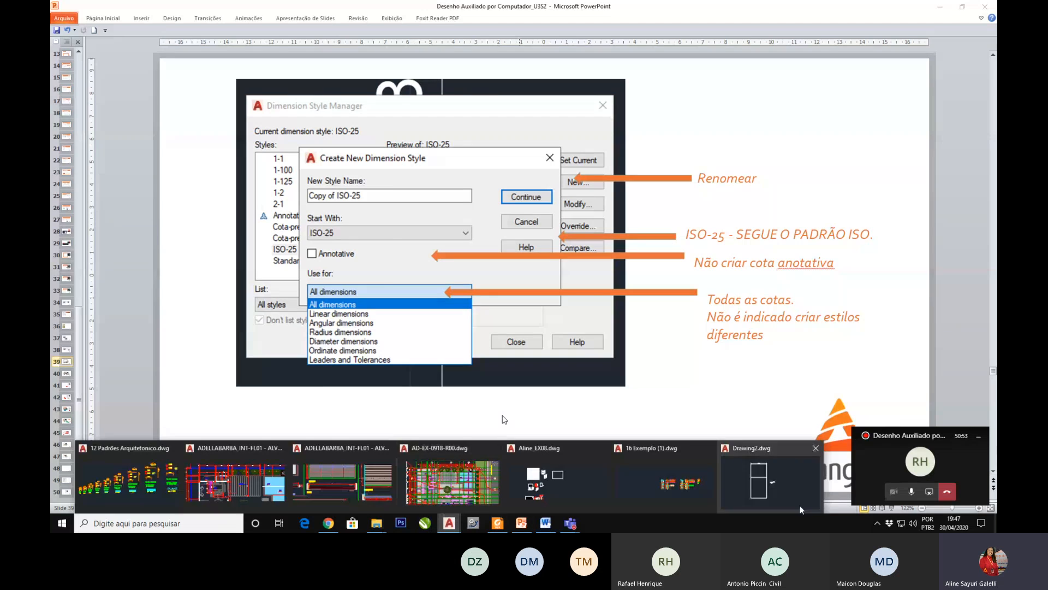
left_click(770, 491)
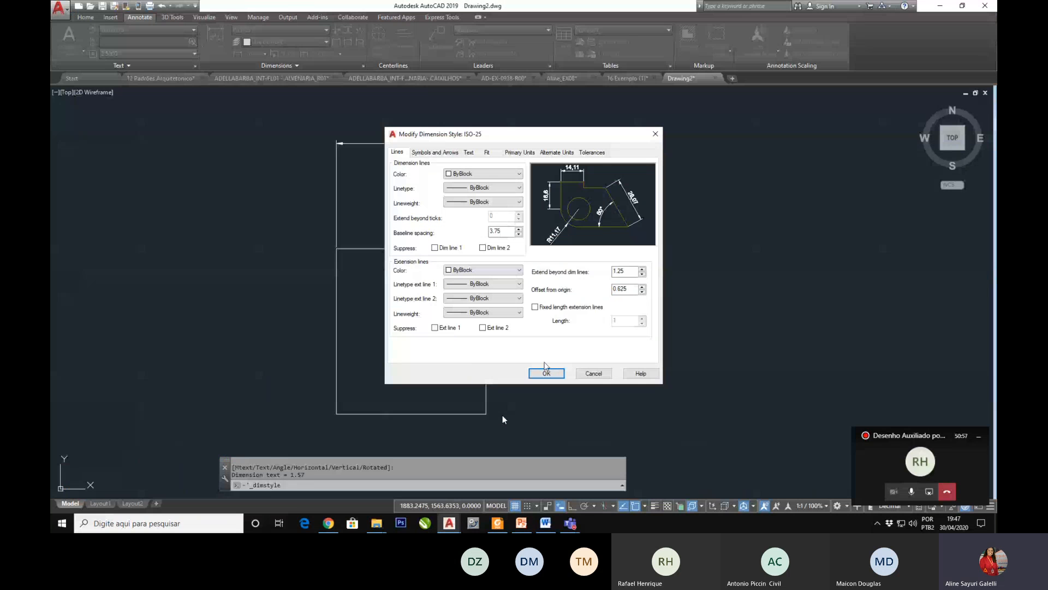
left_click(583, 377)
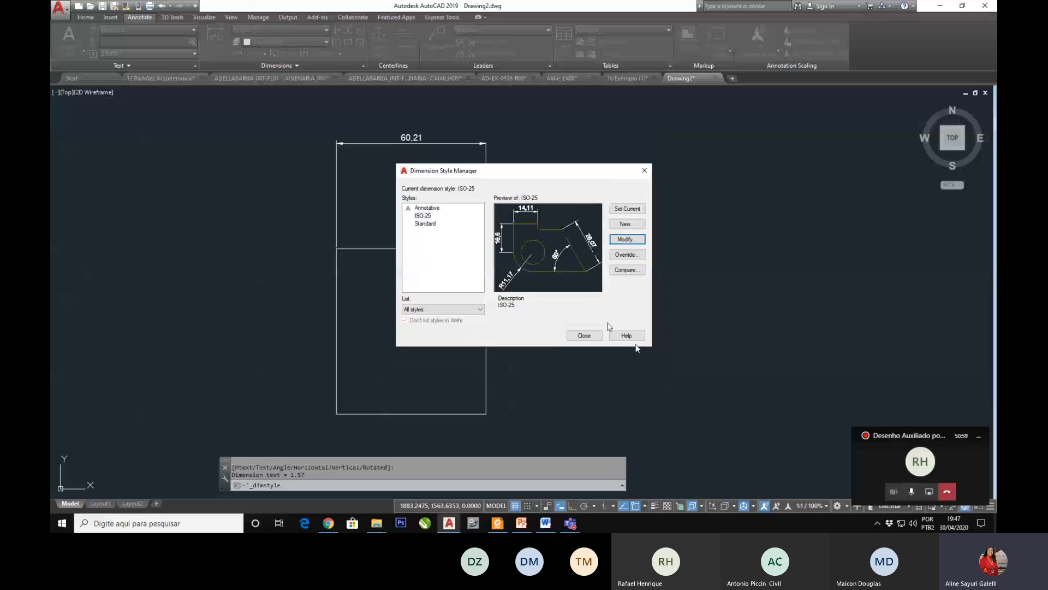
left_click(627, 223)
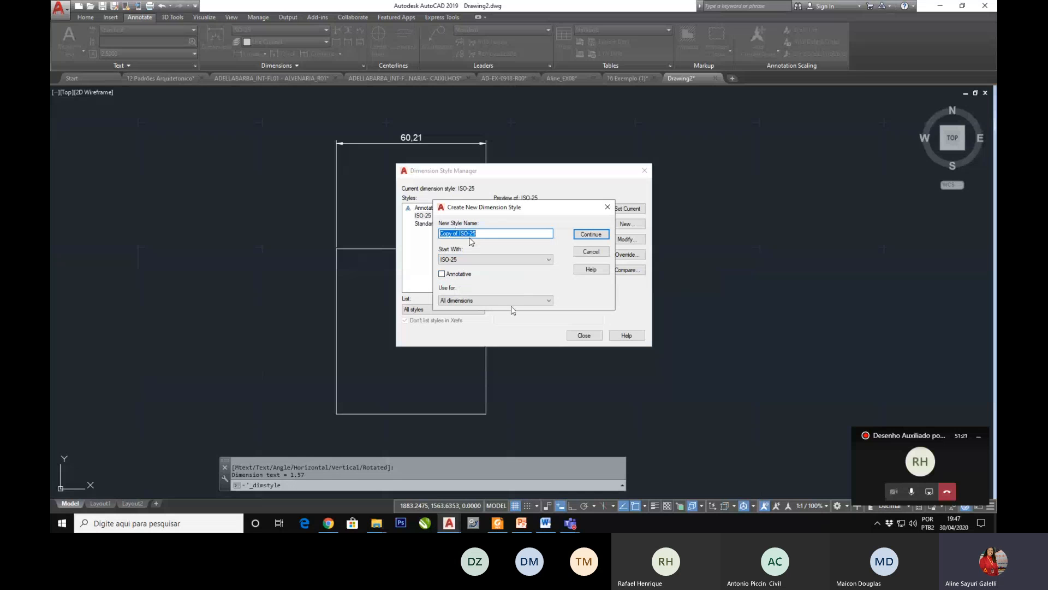
left_click(513, 305)
left_click(513, 308)
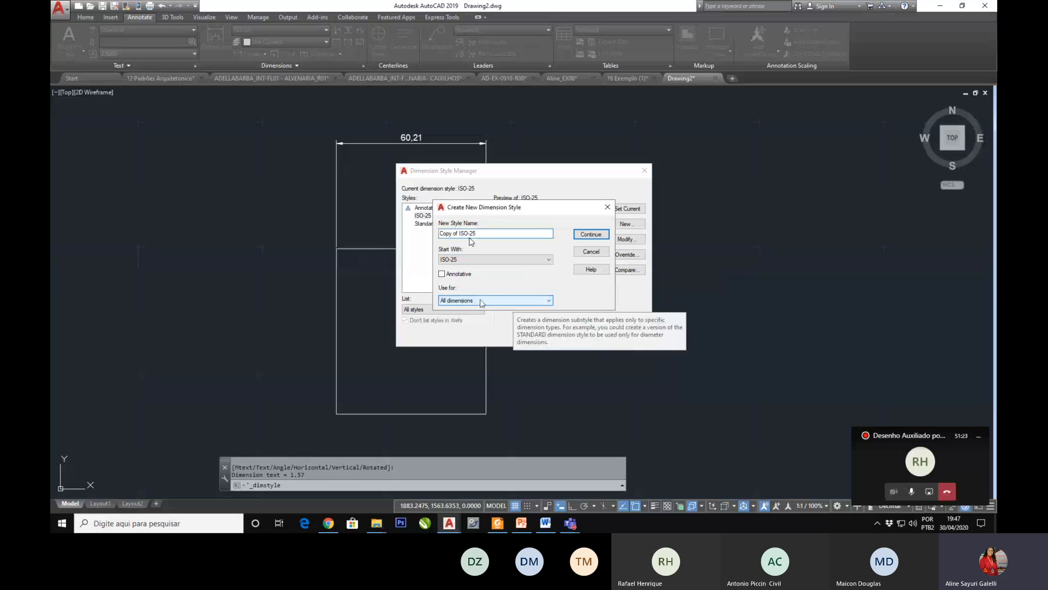
left_click(592, 234)
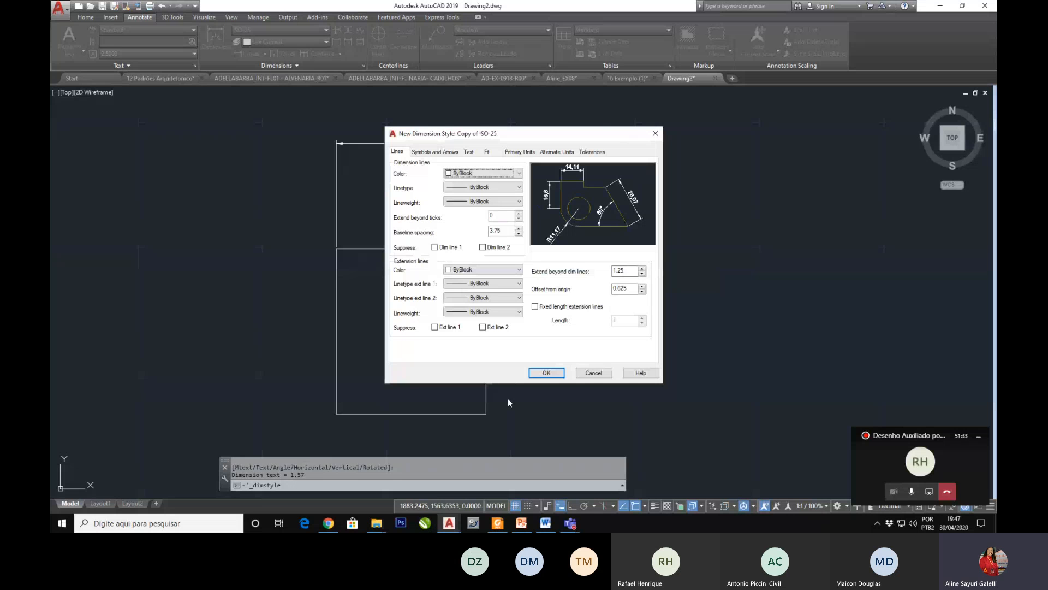
Step: Review the PowerPoint slide explaining the dimension and extension line settings, and return to the AutoCAD drawing Drawing2
left_click(521, 523)
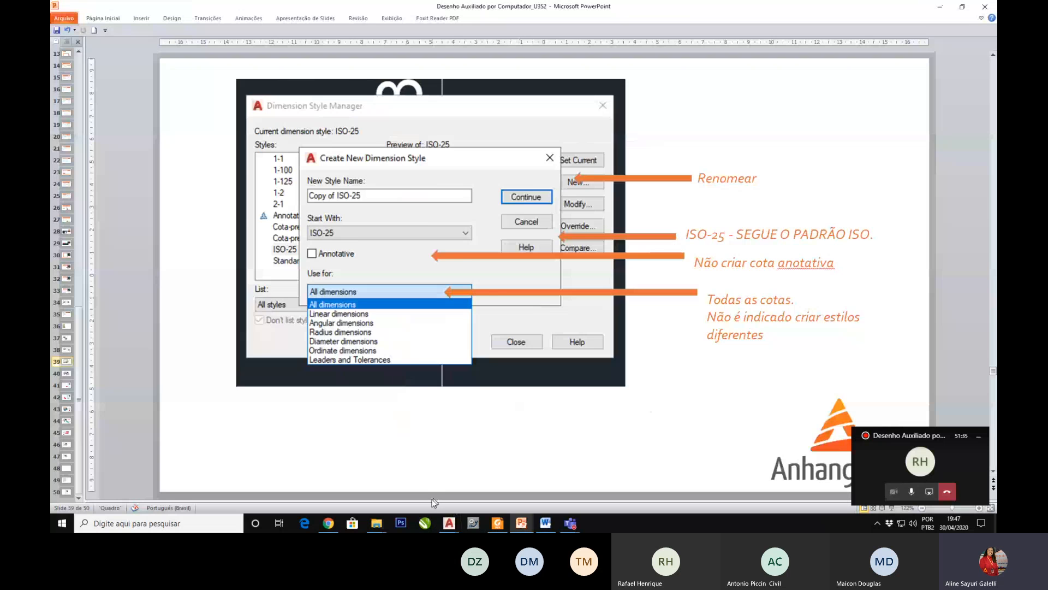
scroll(560, 422, "down", 1)
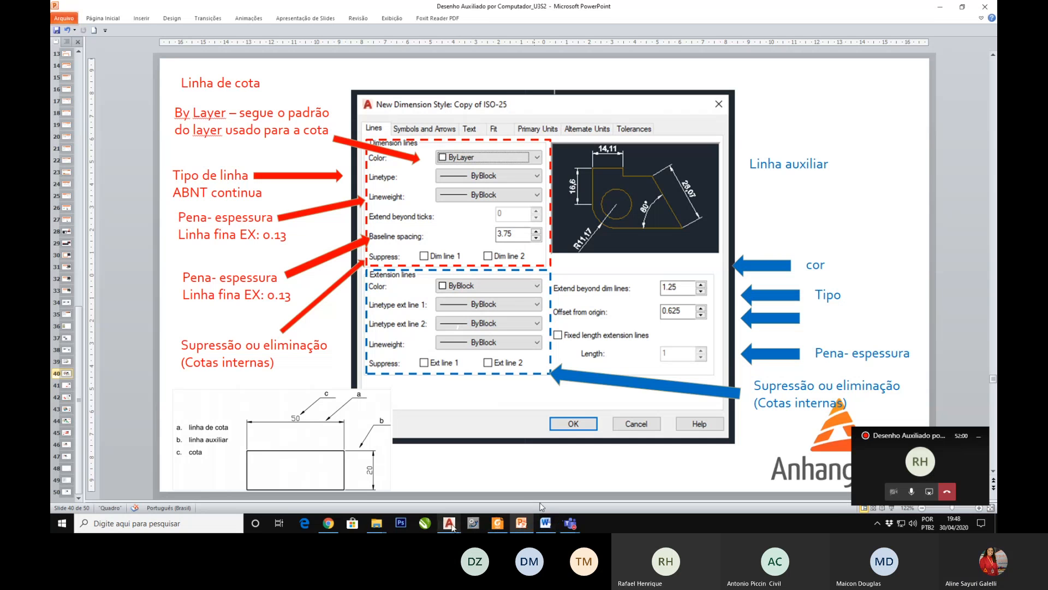
mouse_move(451, 525)
left_click(753, 487)
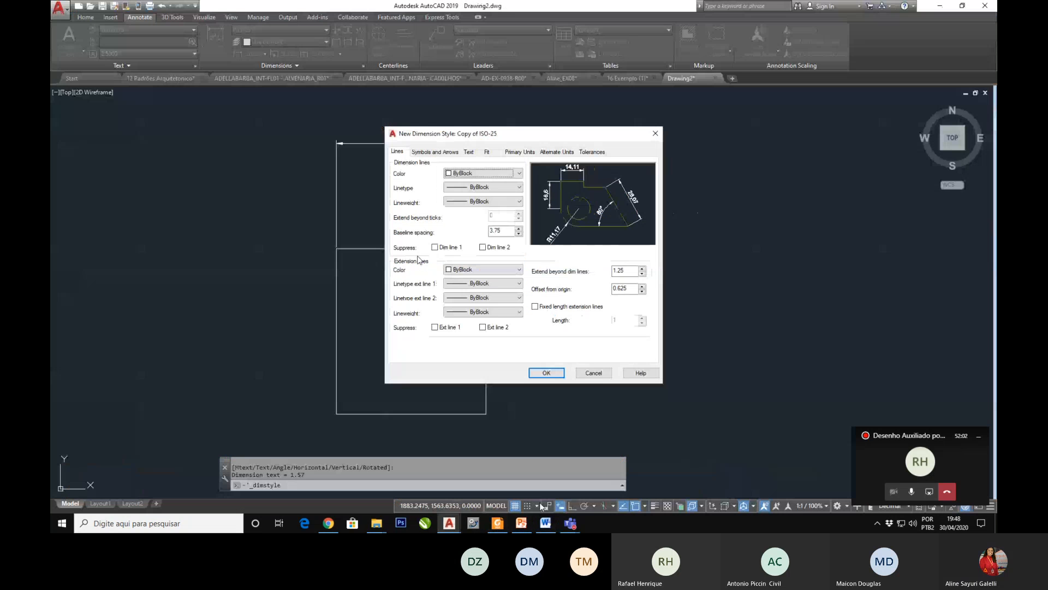
Step: Try ByLayer, ByBlock, Yellow and Green as the dimension line color, ending on ByLayer
left_click(466, 174)
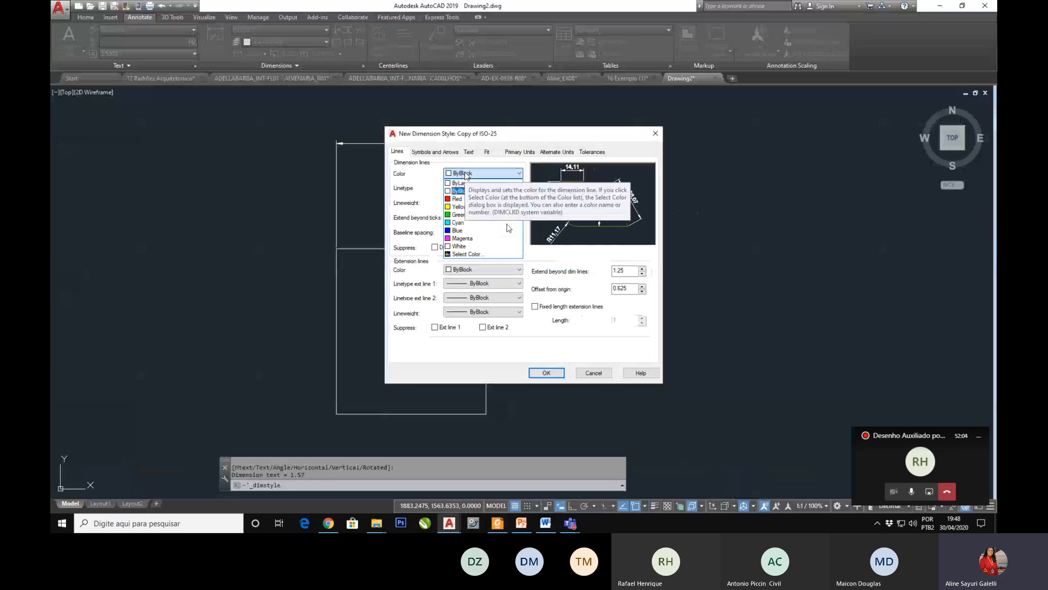
left_click(464, 182)
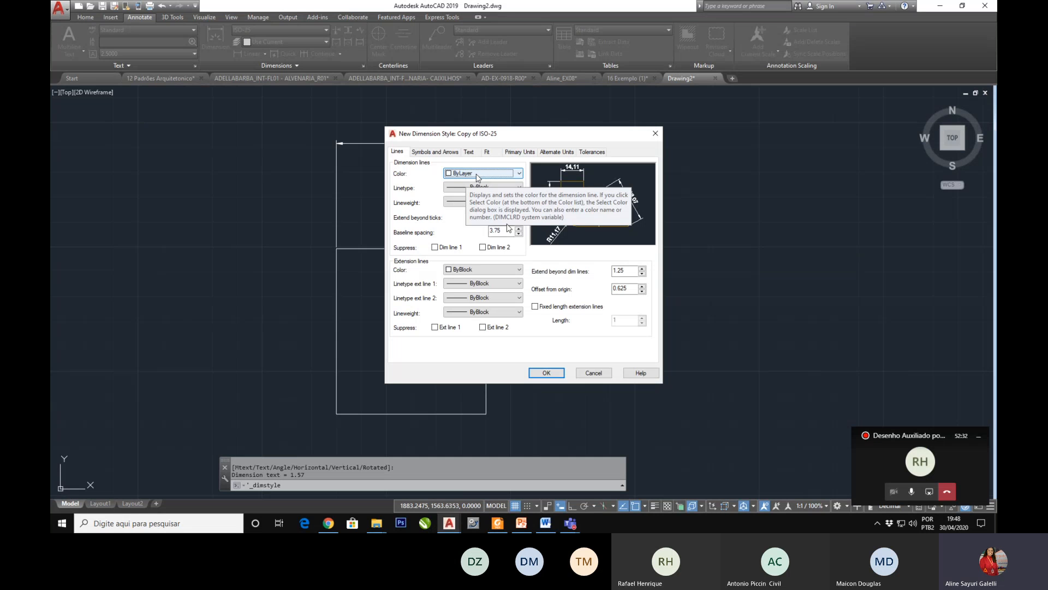
left_click(518, 173)
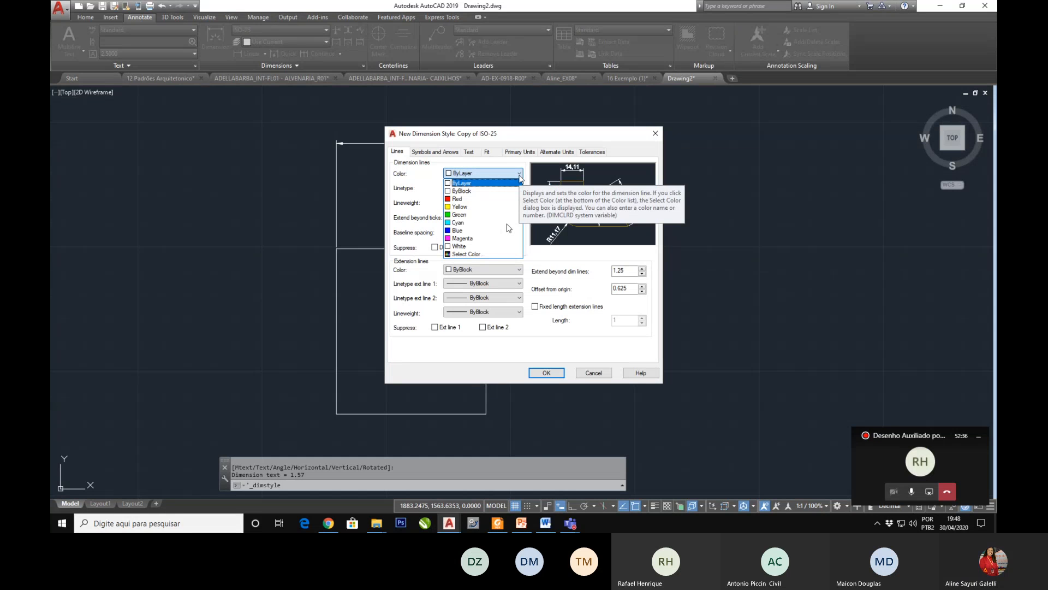
left_click(510, 190)
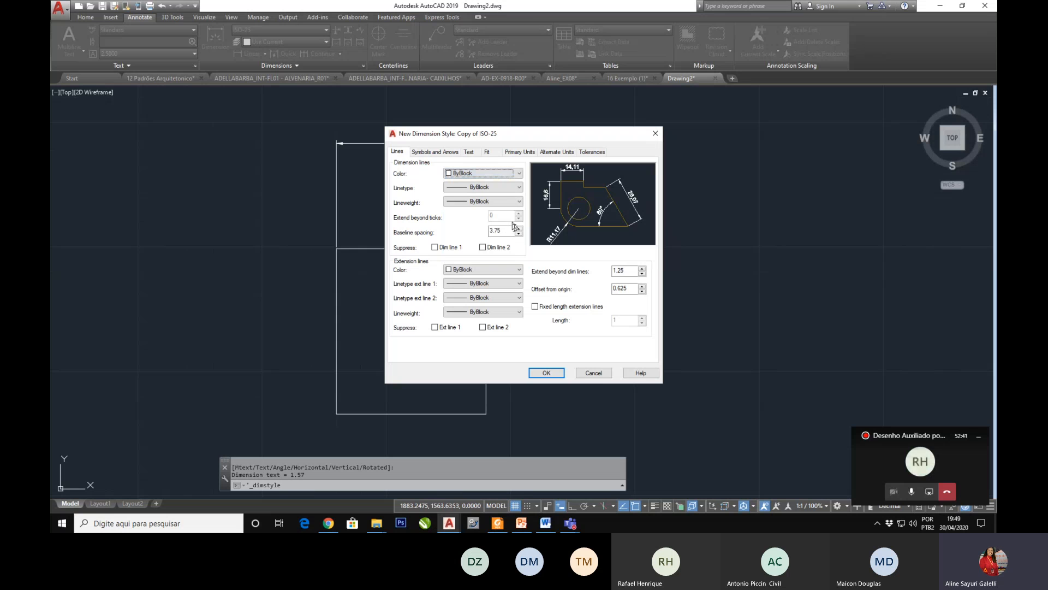
left_click(491, 173)
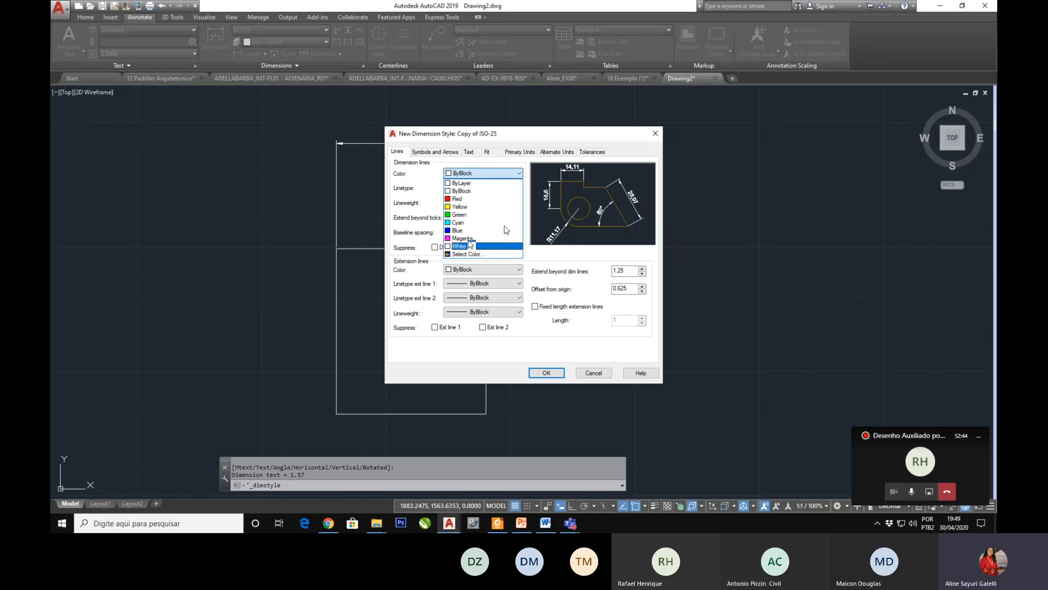
left_click(475, 208)
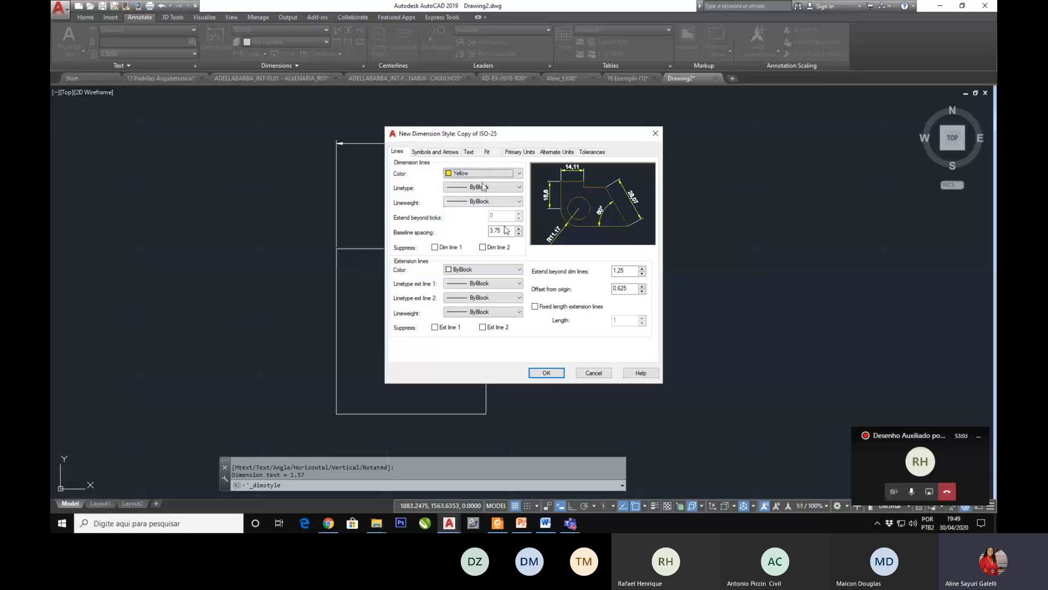
left_click(483, 173)
left_click(464, 214)
left_click(480, 174)
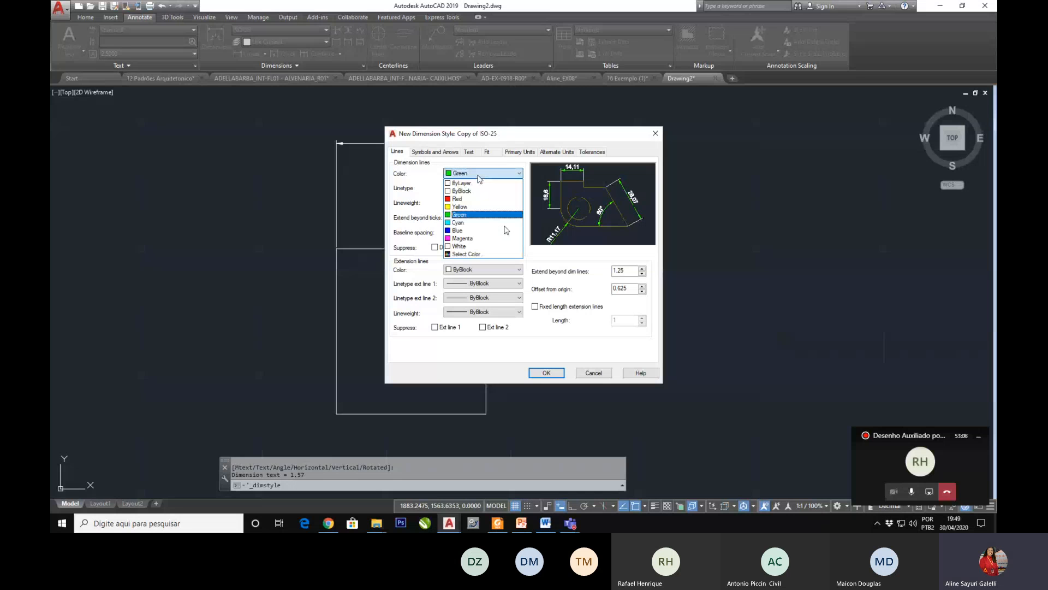
left_click(475, 185)
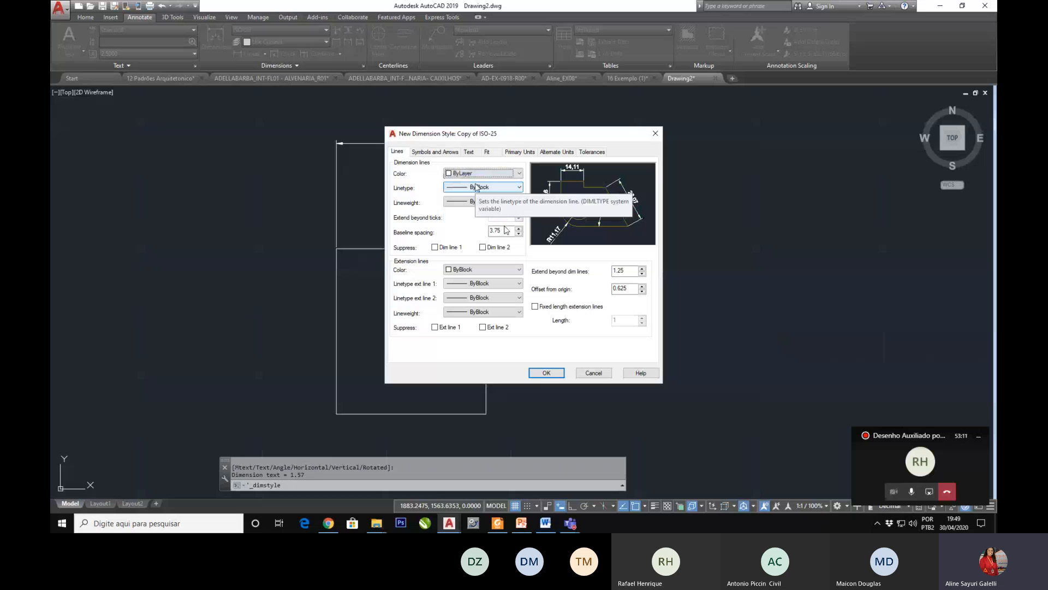
Step: Set the dimension lines' color to Red and their linetype to ByLayer
left_click(476, 174)
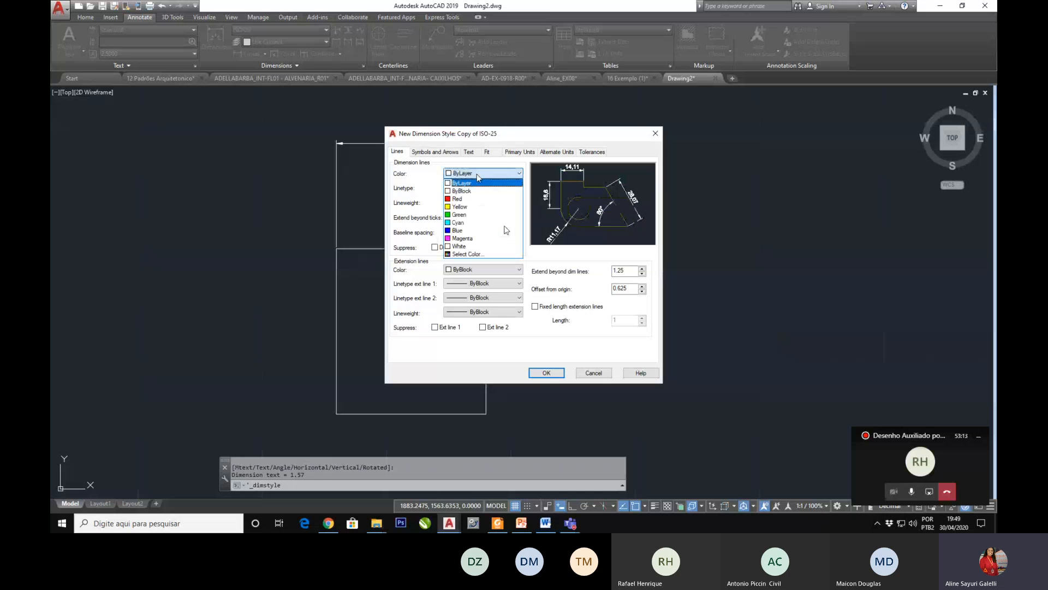
left_click(461, 199)
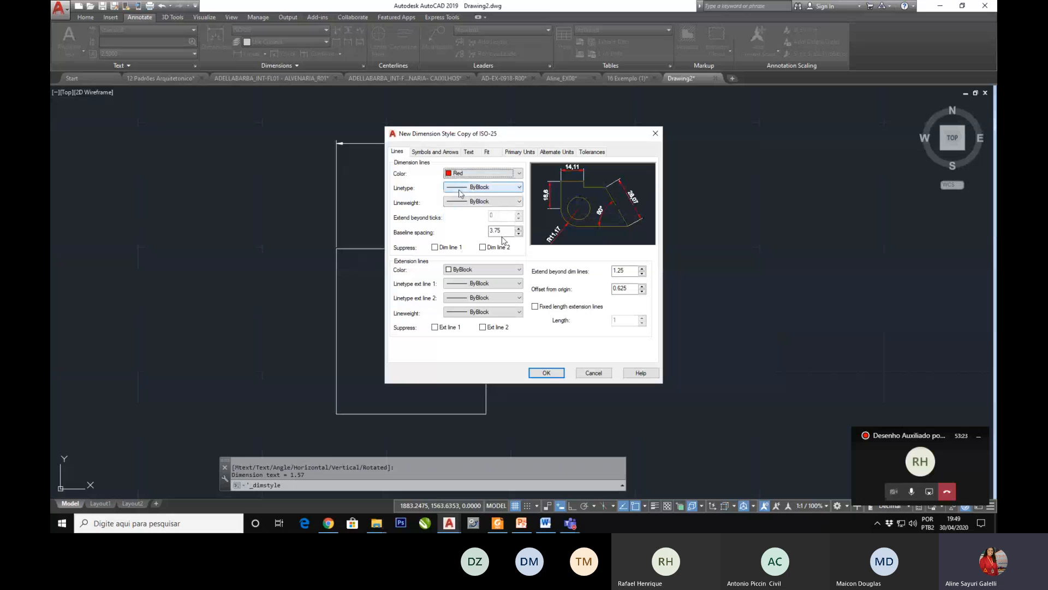
left_click(461, 187)
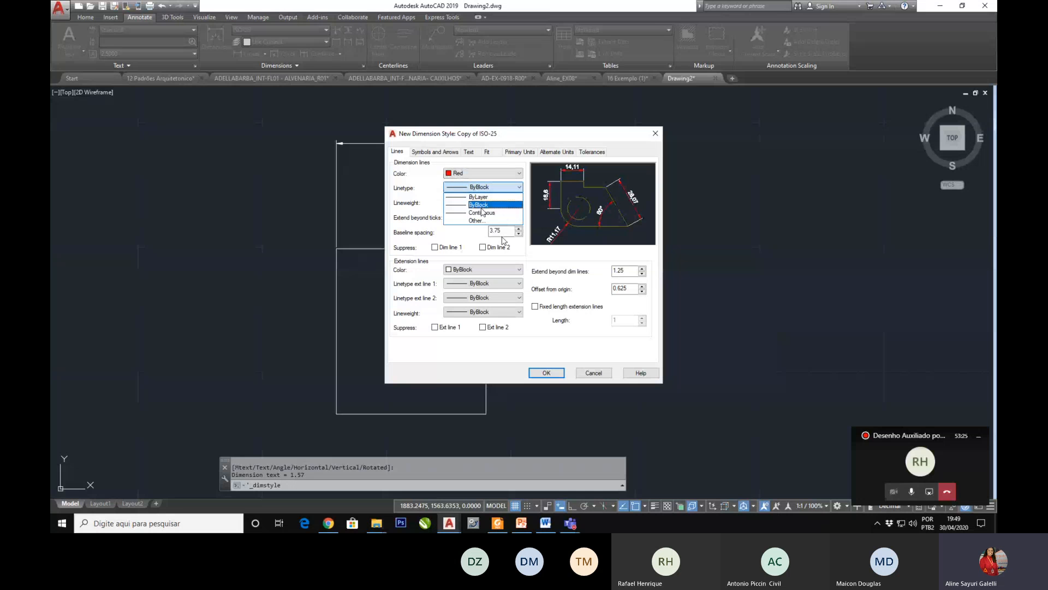
left_click(466, 196)
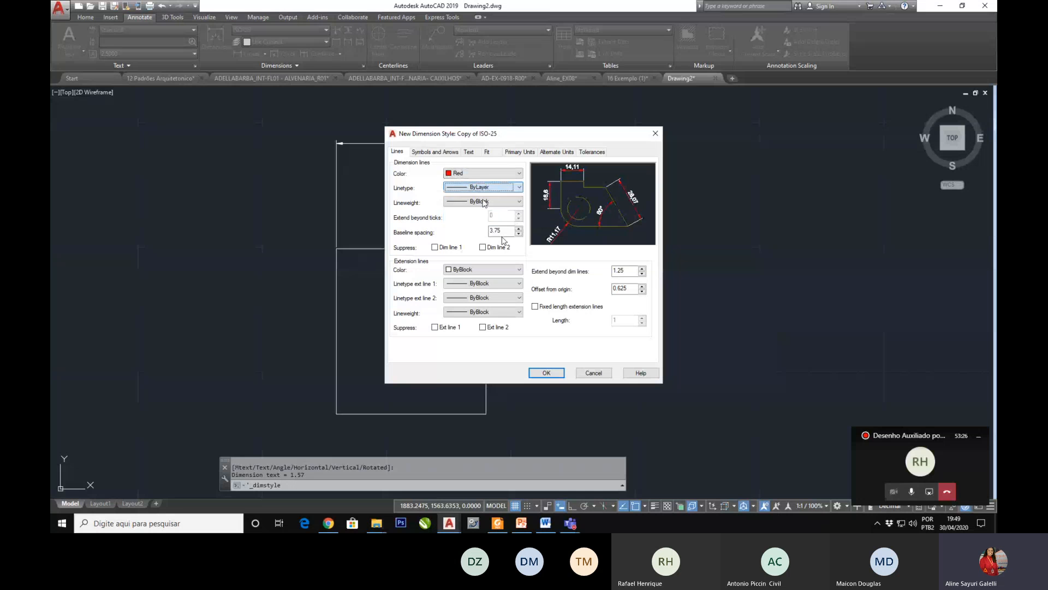
left_click(469, 188)
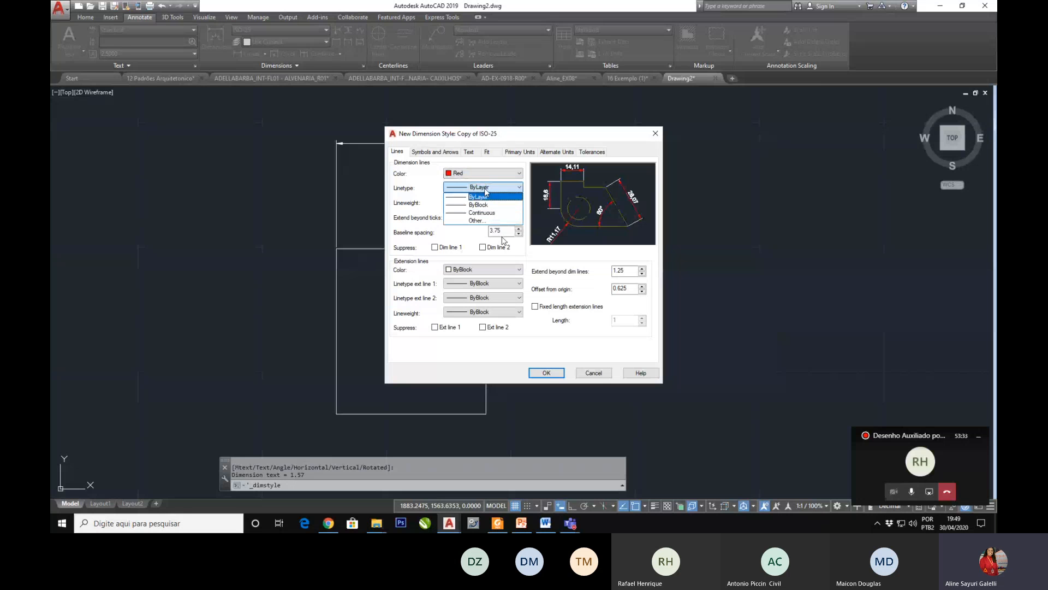
left_click(480, 197)
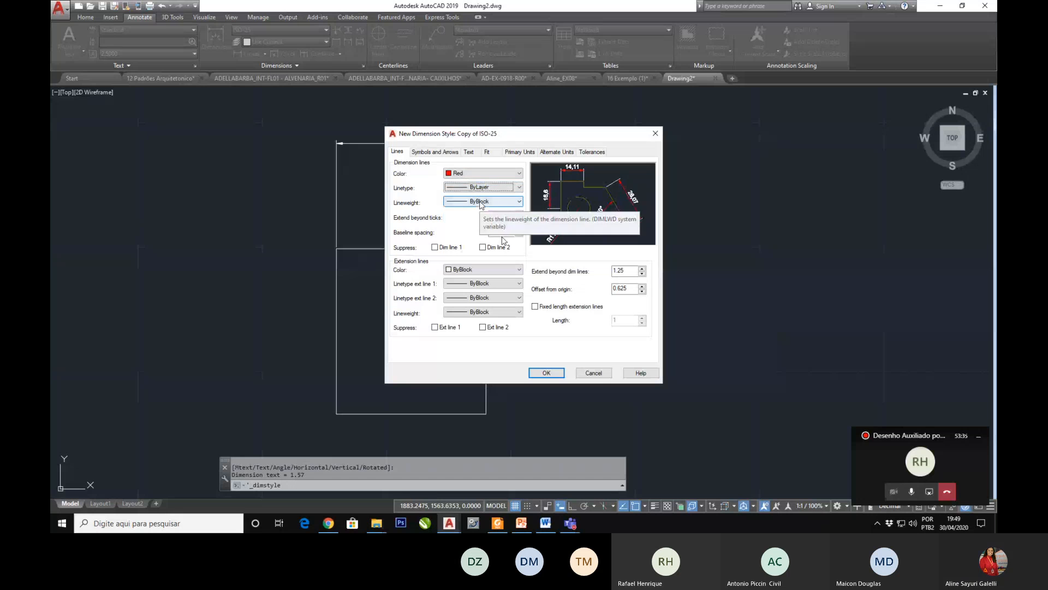
Step: Try a 0.13 mm lineweight for the dimension lines, and set the lineweight to ByLayer
left_click(481, 202)
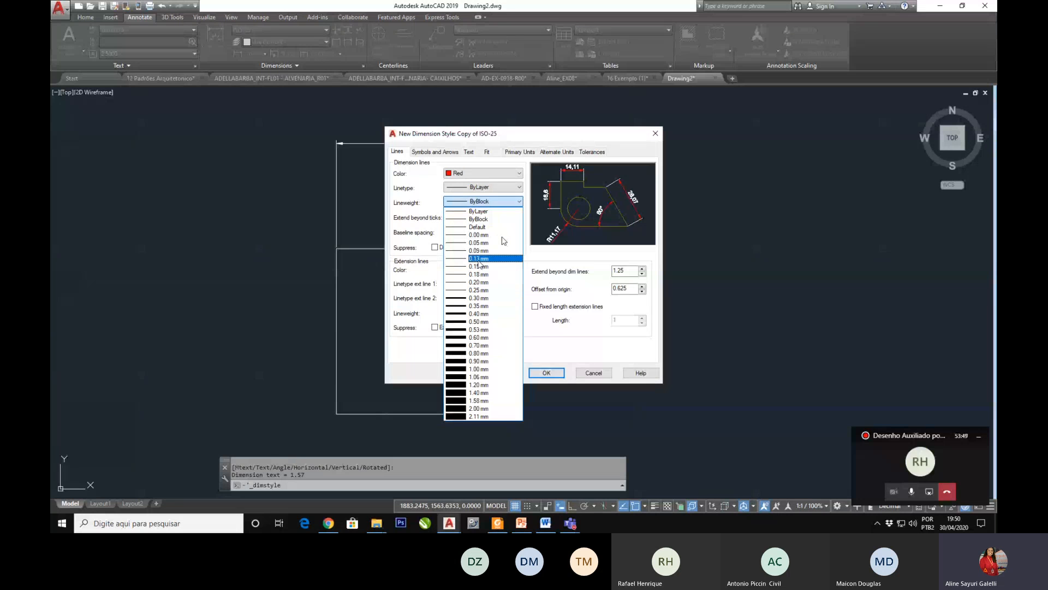
left_click(479, 260)
left_click(482, 202)
left_click(479, 212)
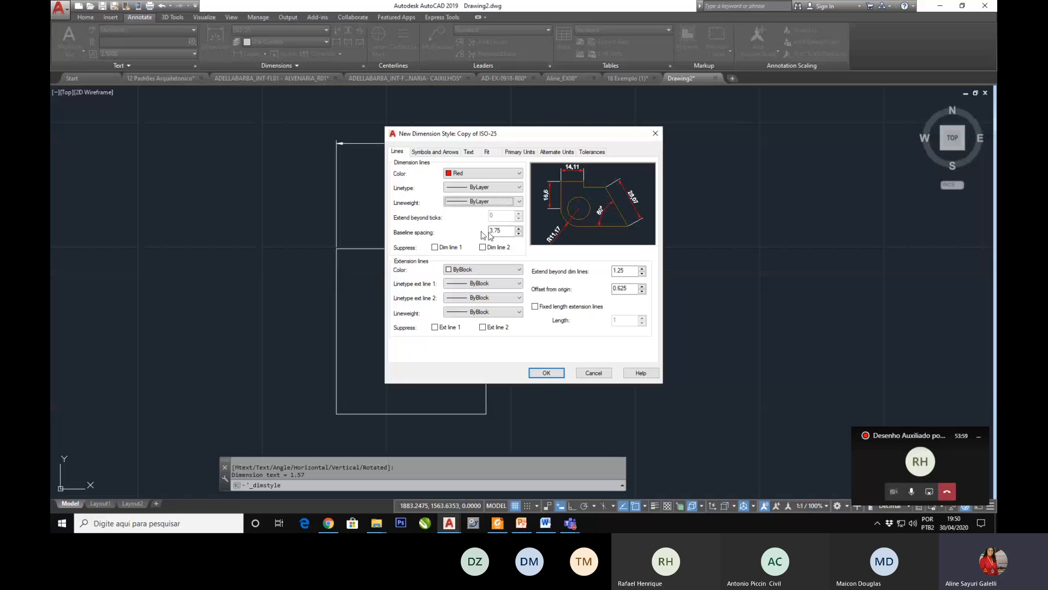
Step: Try suppressing both dimension lines and both extension lines in the new style, and restore all four
left_click(435, 248)
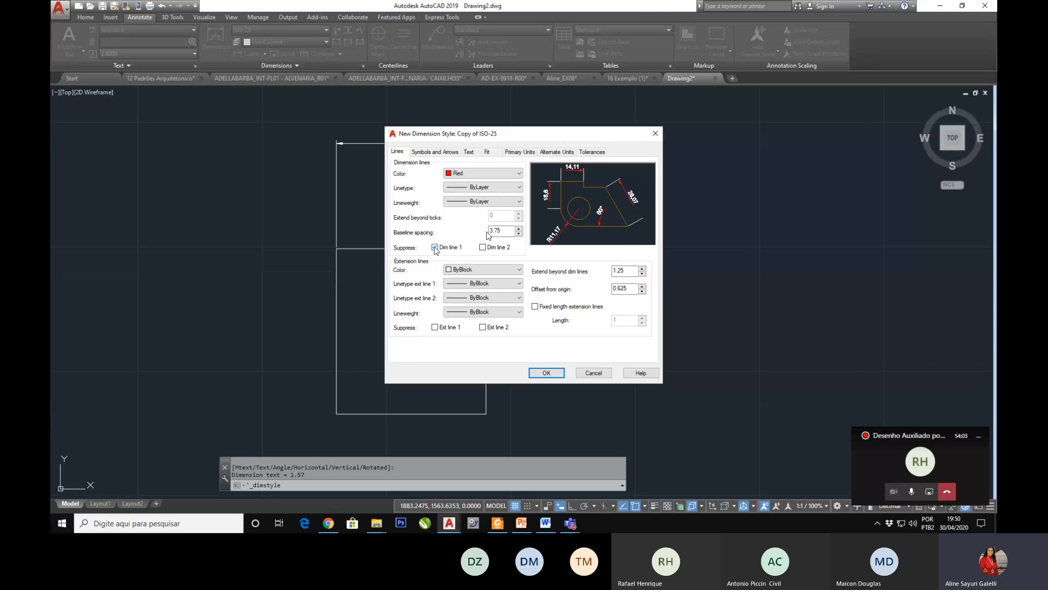
left_click(484, 248)
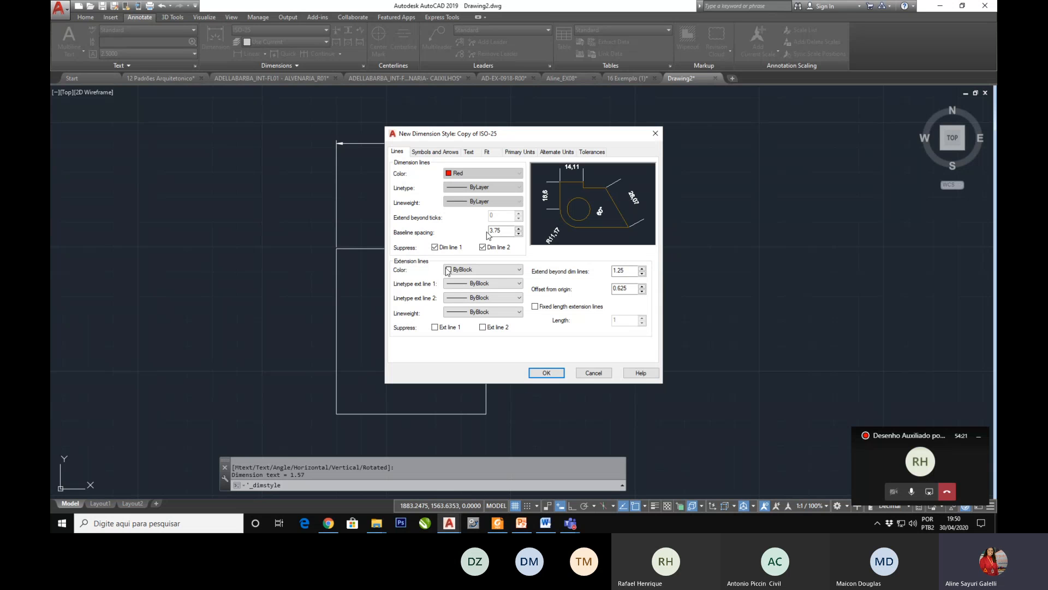
left_click(435, 327)
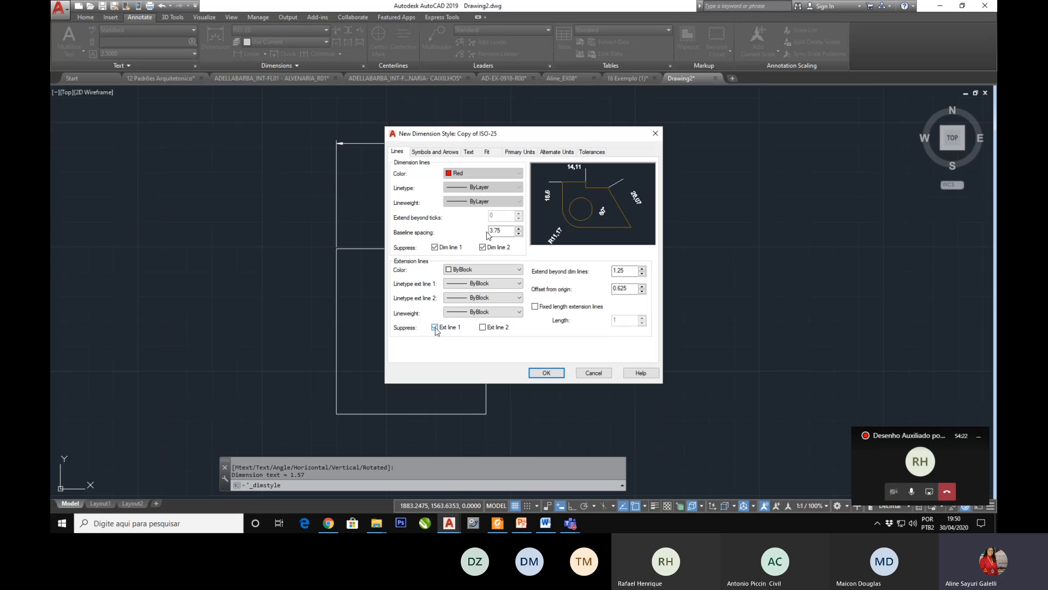
left_click(482, 327)
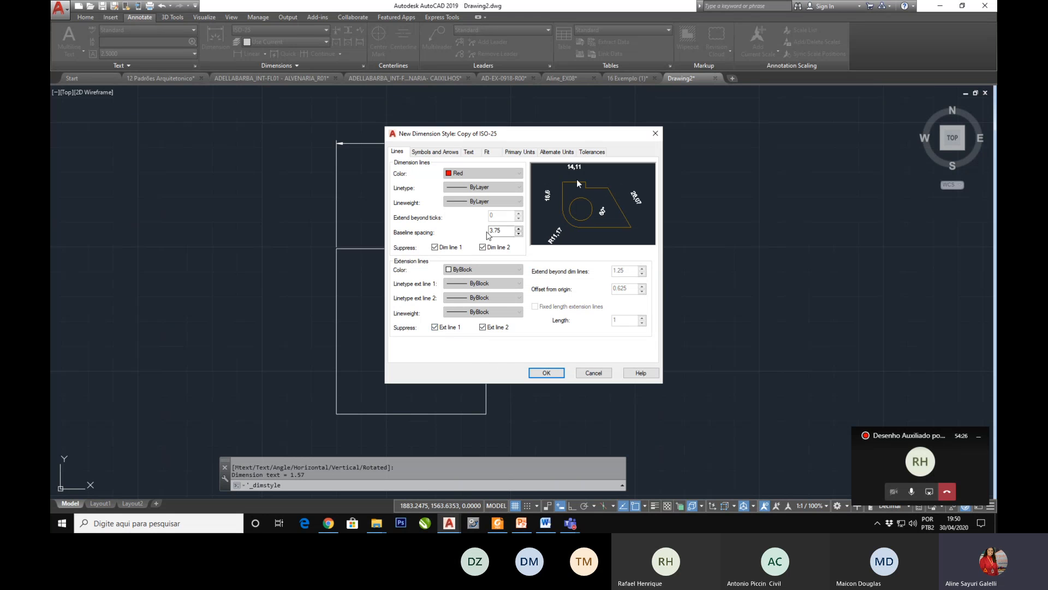
left_click(434, 327)
left_click(482, 327)
left_click(435, 247)
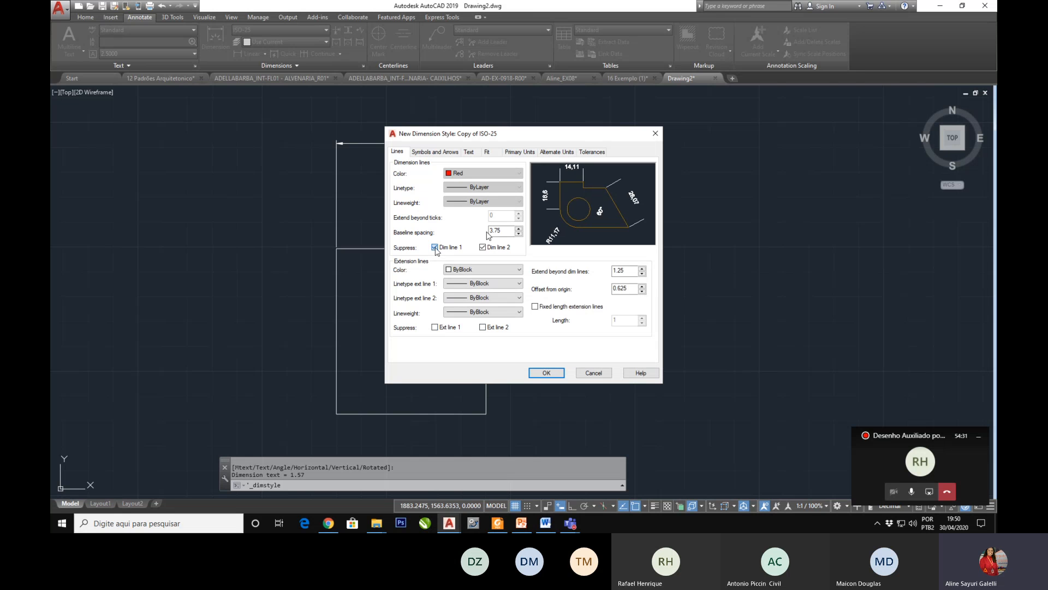
left_click(483, 247)
left_click(483, 247)
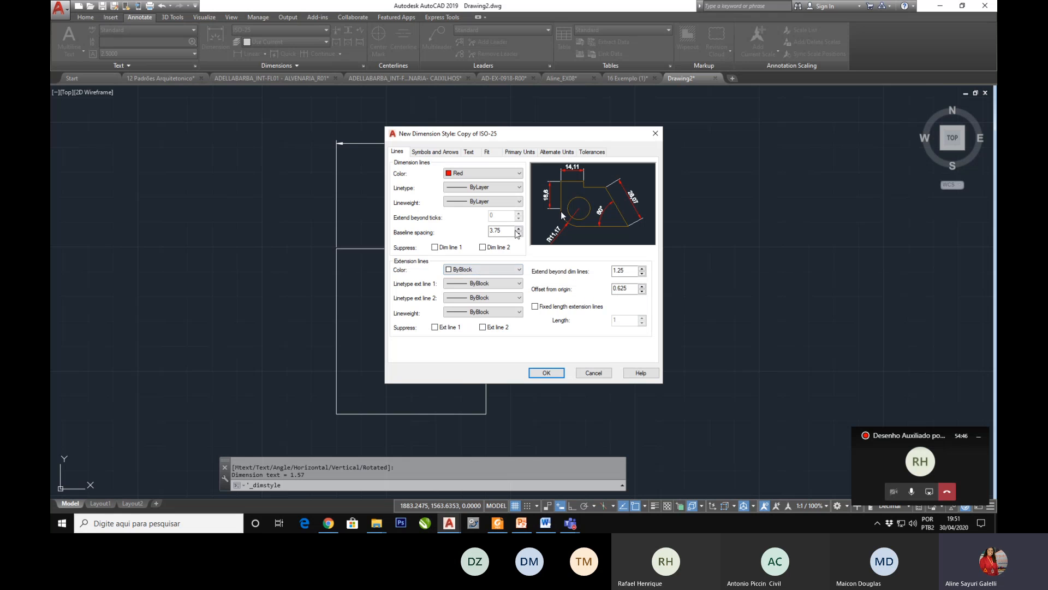
Step: Set the extension lines' color to Red and the linetypes of both extension lines to ByBlock
left_click(488, 270)
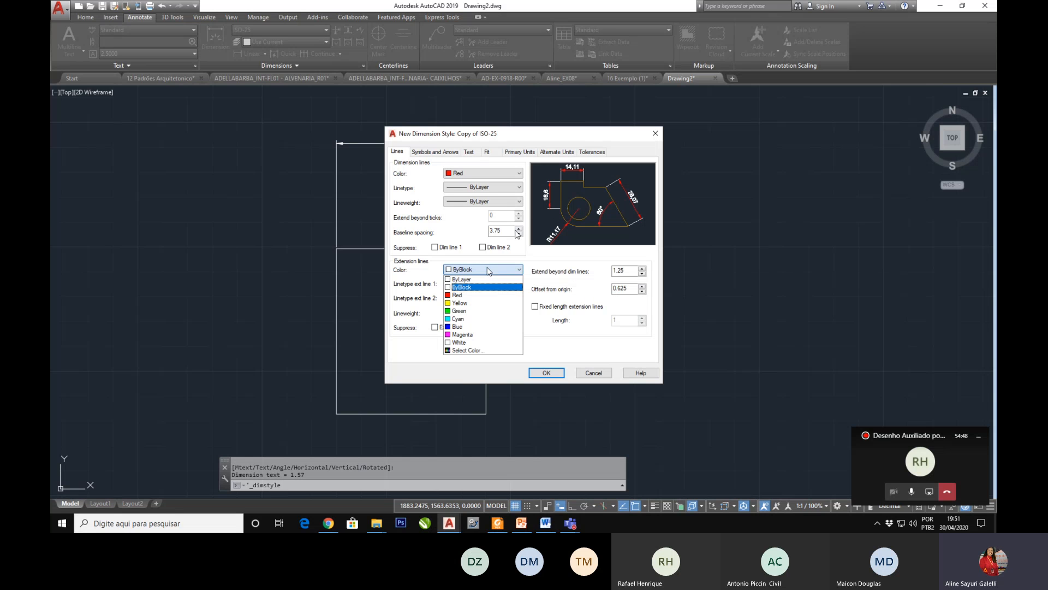
left_click(458, 295)
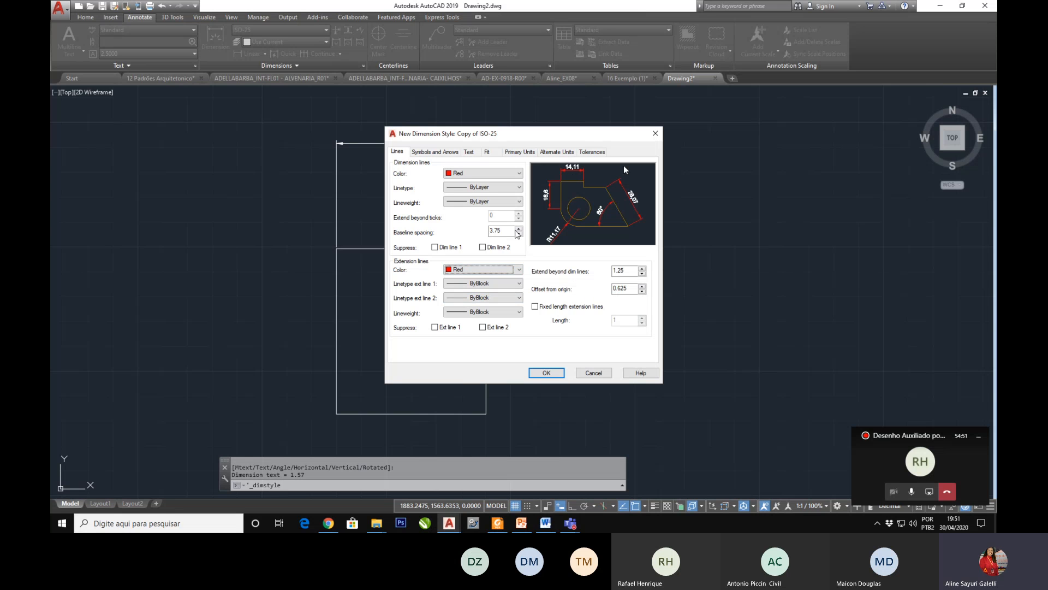
left_click(473, 289)
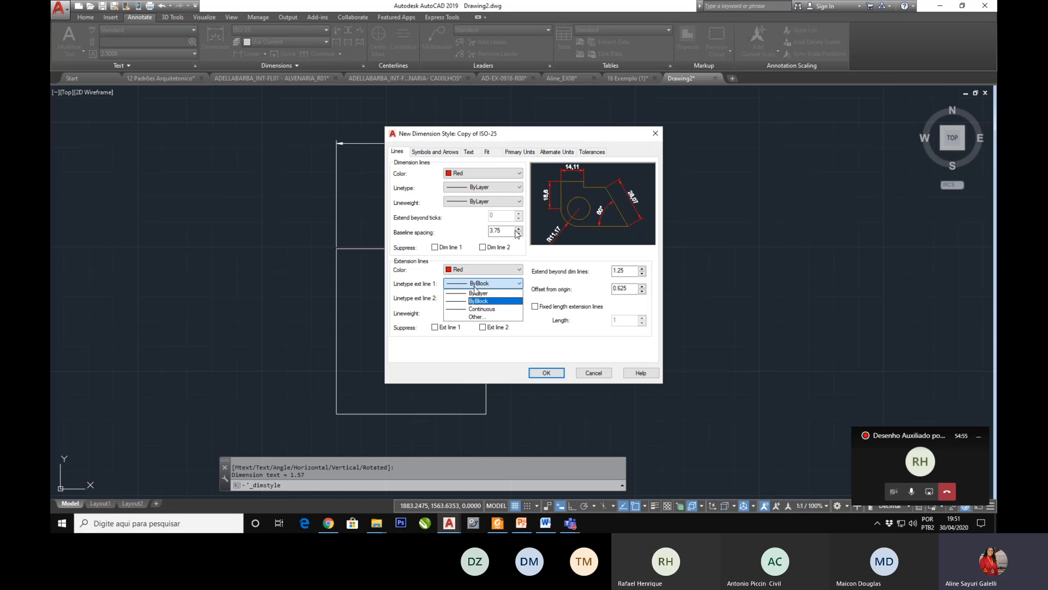
left_click(473, 298)
left_click(475, 300)
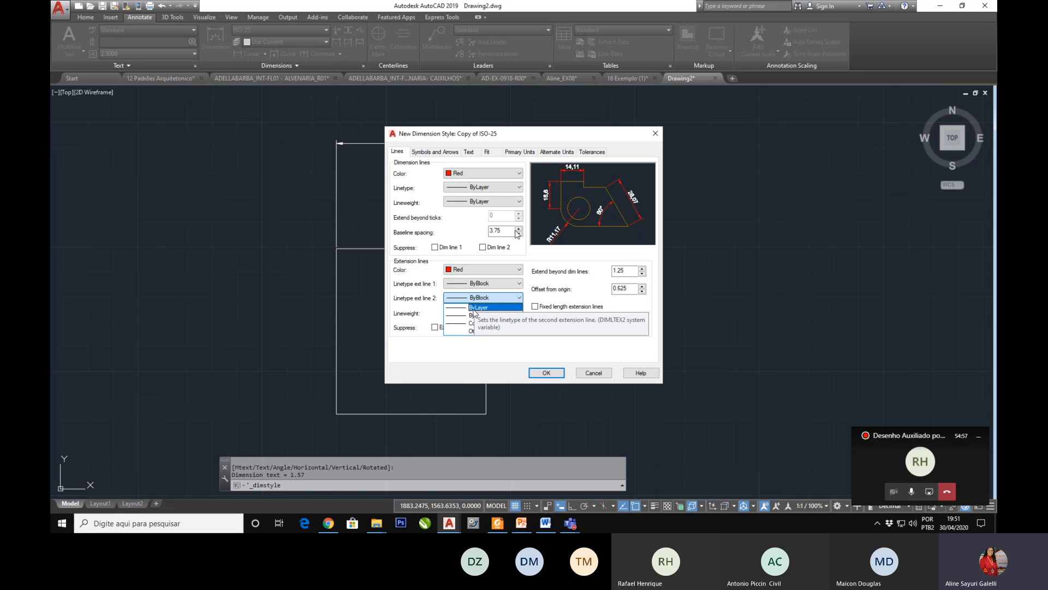
left_click(521, 314)
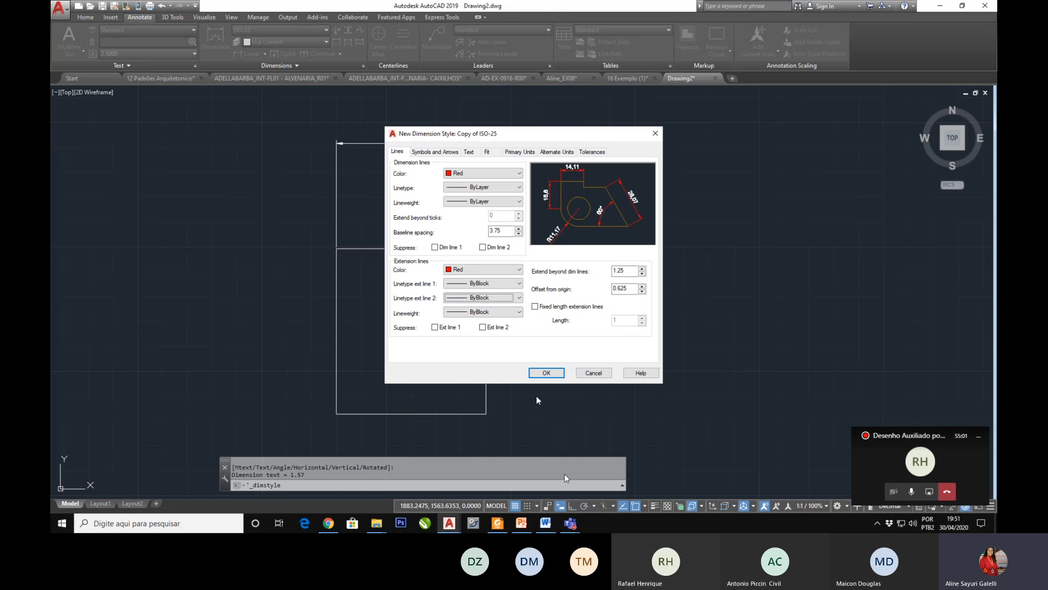
Step: Switch to PowerPoint and review slides 40 and 41 on the dimension line and extension line settings
left_click(521, 523)
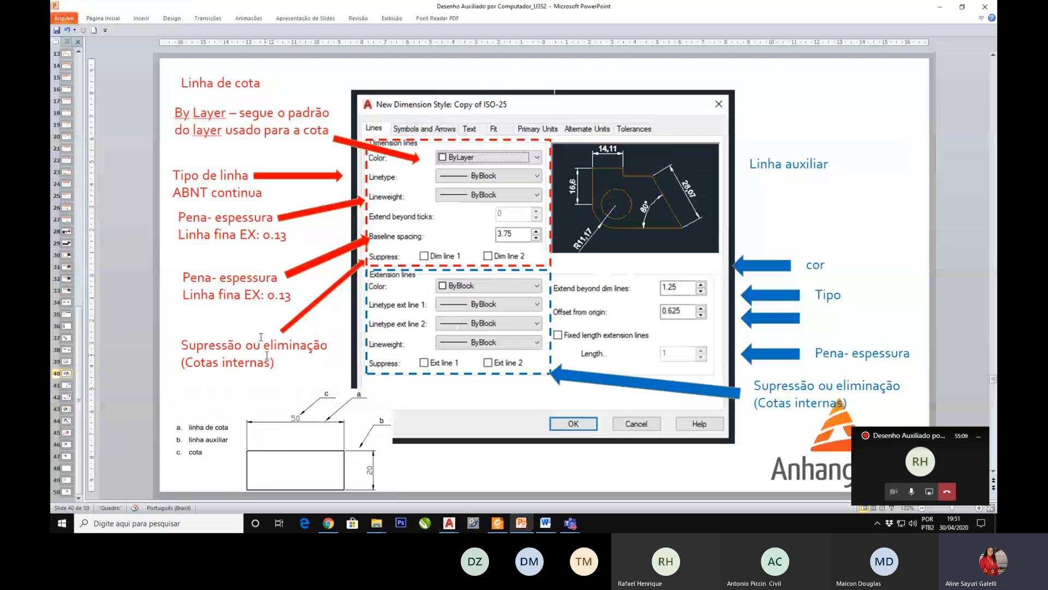
left_click(259, 435)
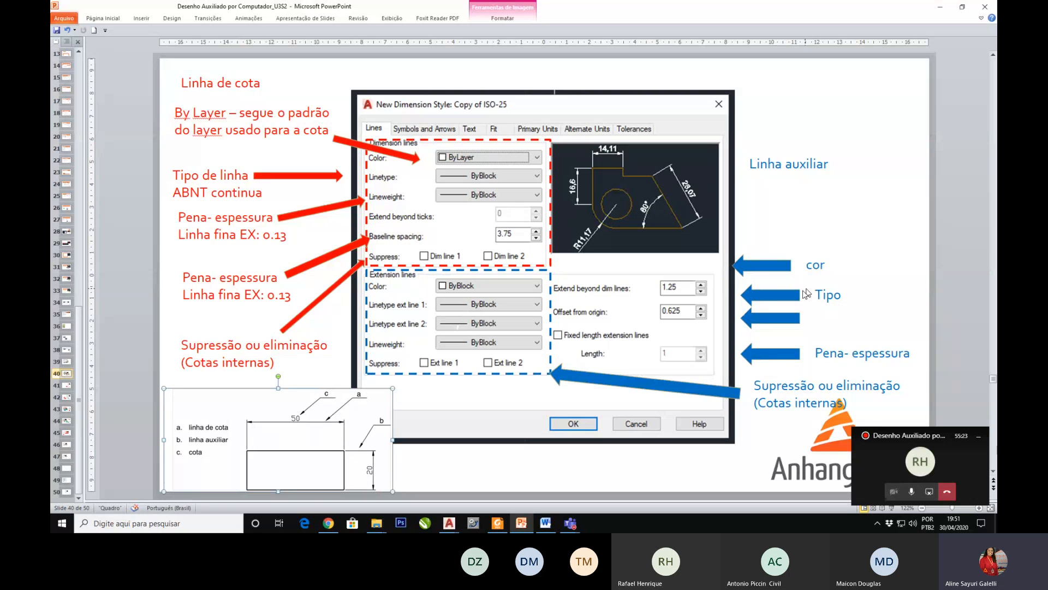
left_click(398, 471)
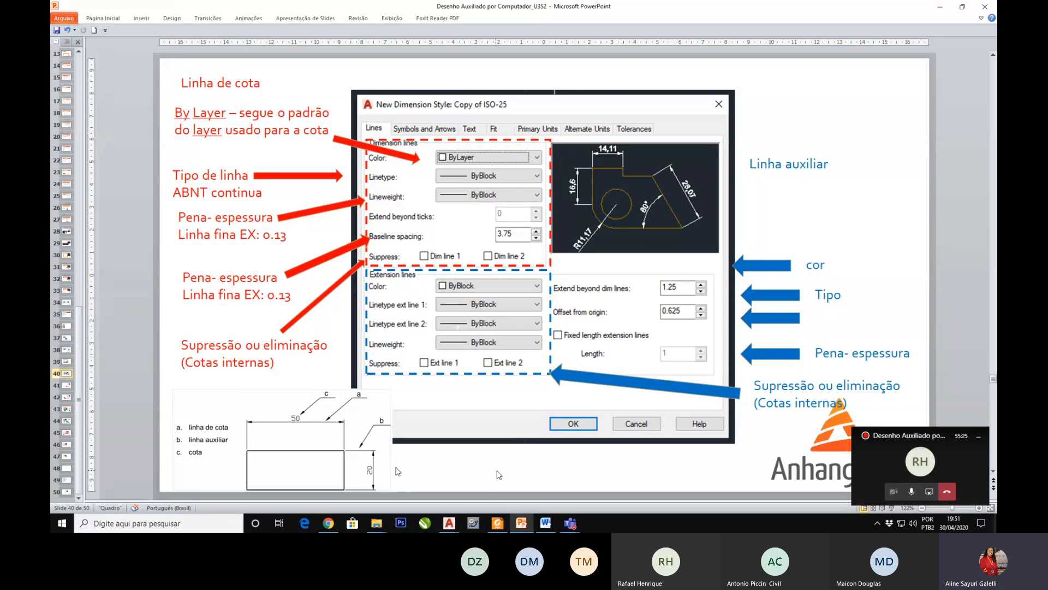
scroll(498, 471, "down", 1)
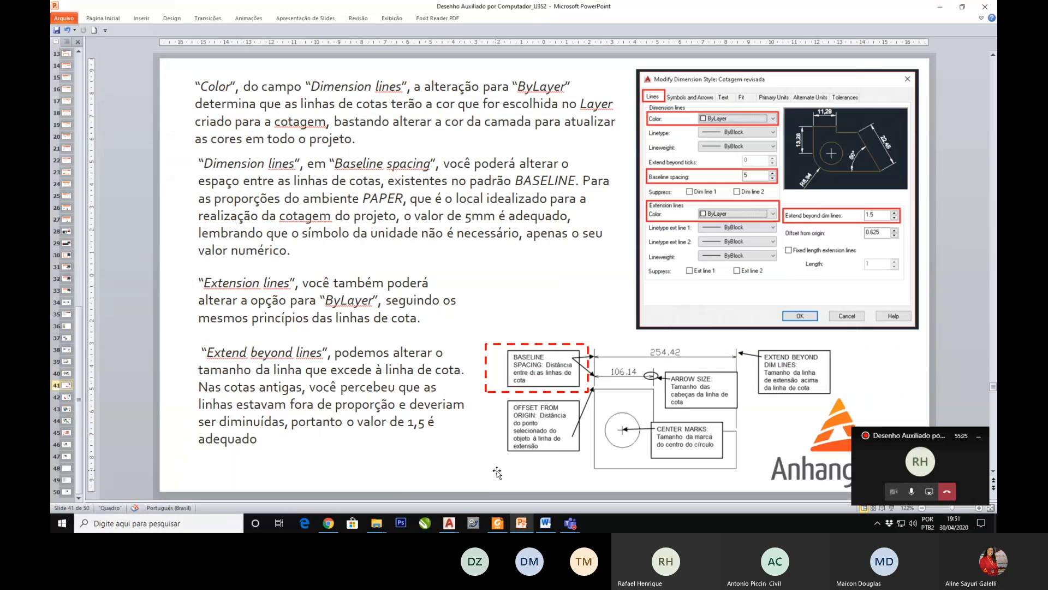
scroll(498, 471, "up", 1)
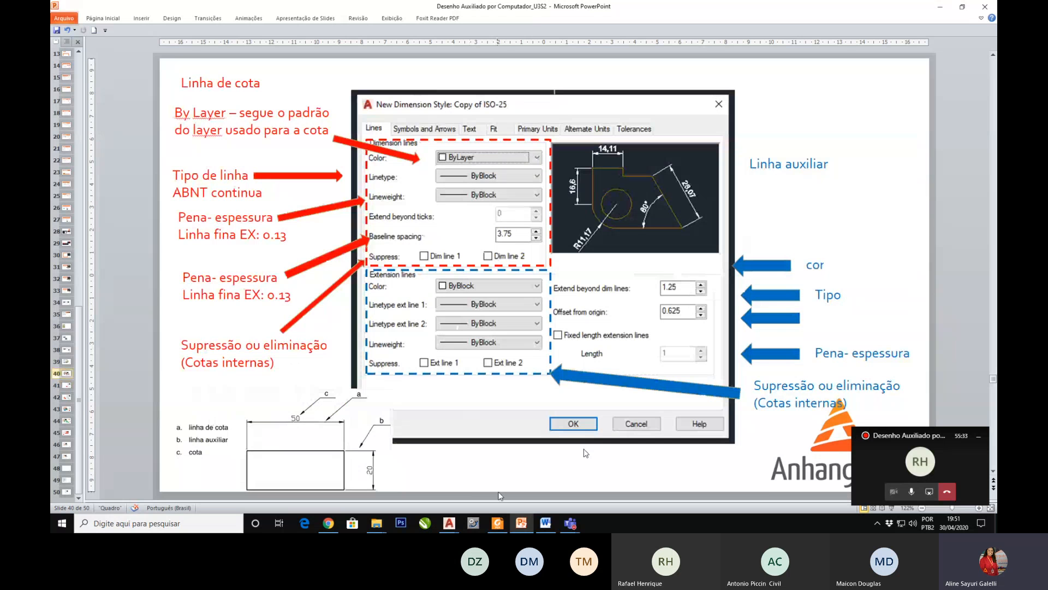
Step: Switch back to Drawing2 in AutoCAD and show the new style's symbol and arrow settings
mouse_move(448, 523)
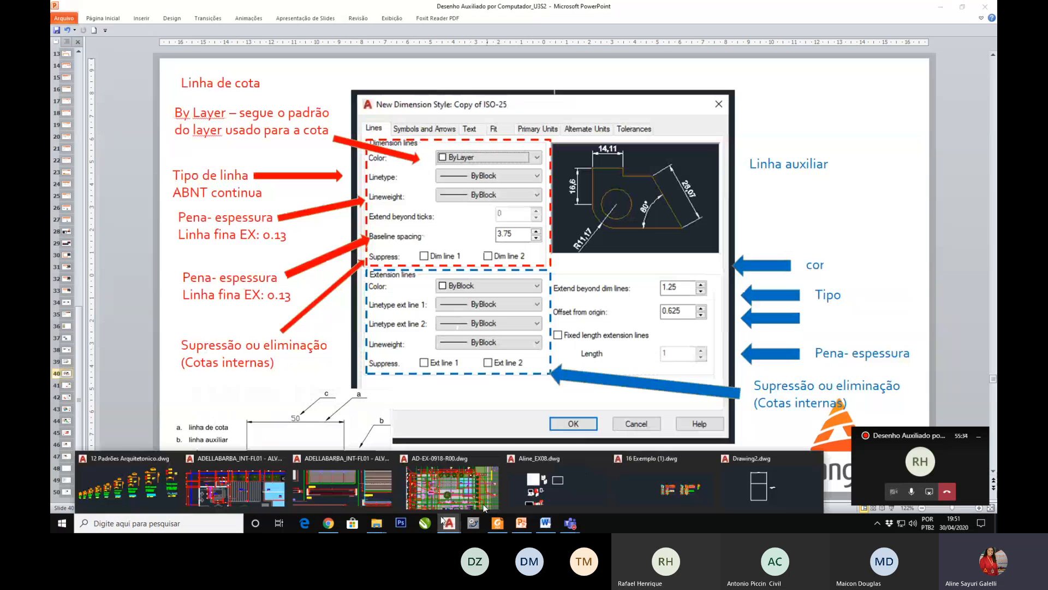
left_click(771, 500)
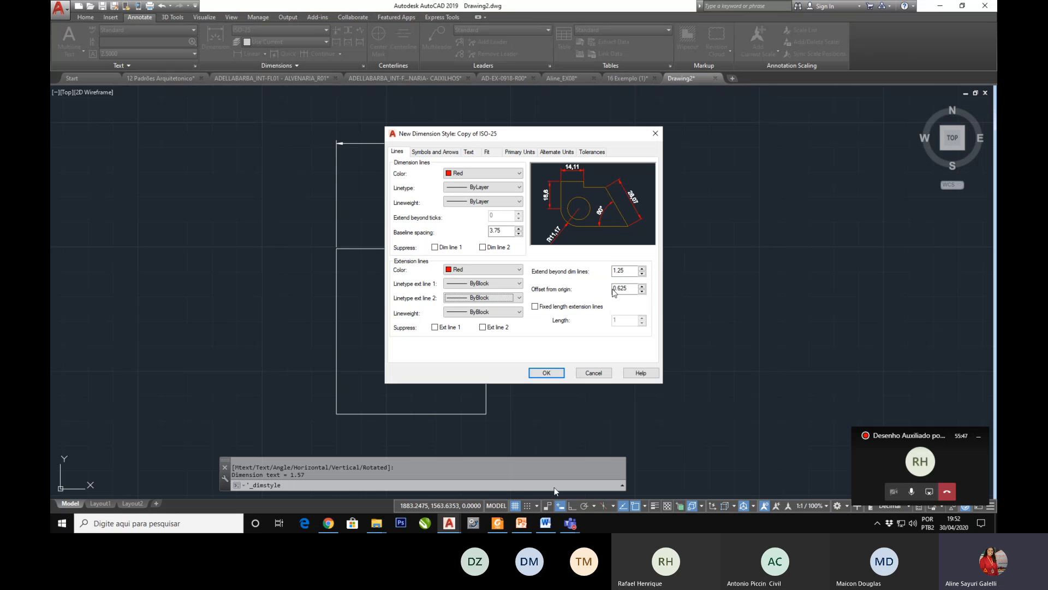
left_click(428, 153)
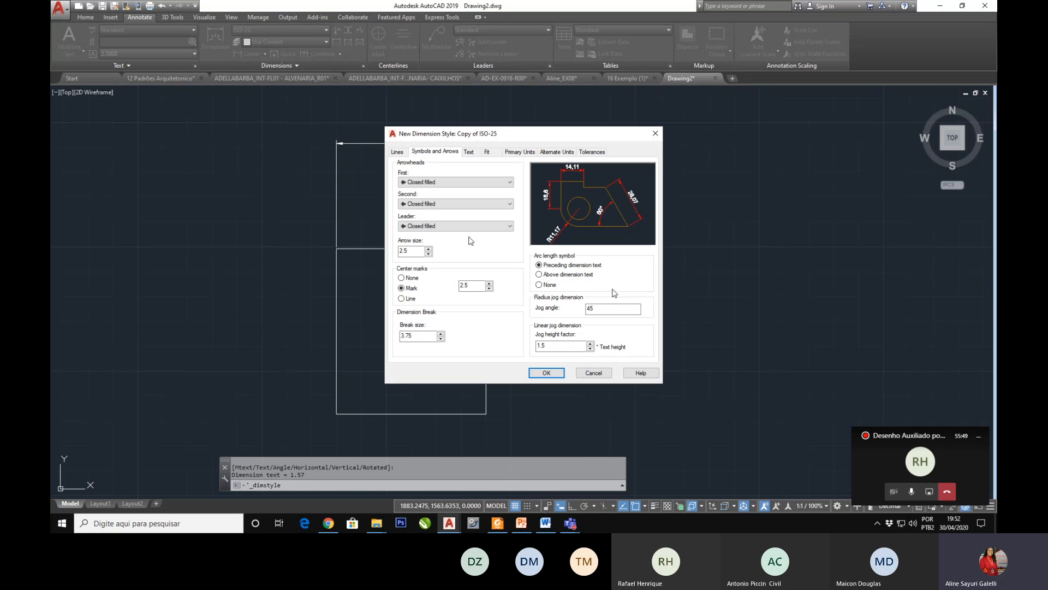
Step: Switch to PowerPoint and show slide 41 explaining color, baseline spacing and extension beyond the dimension lines
left_click(520, 524)
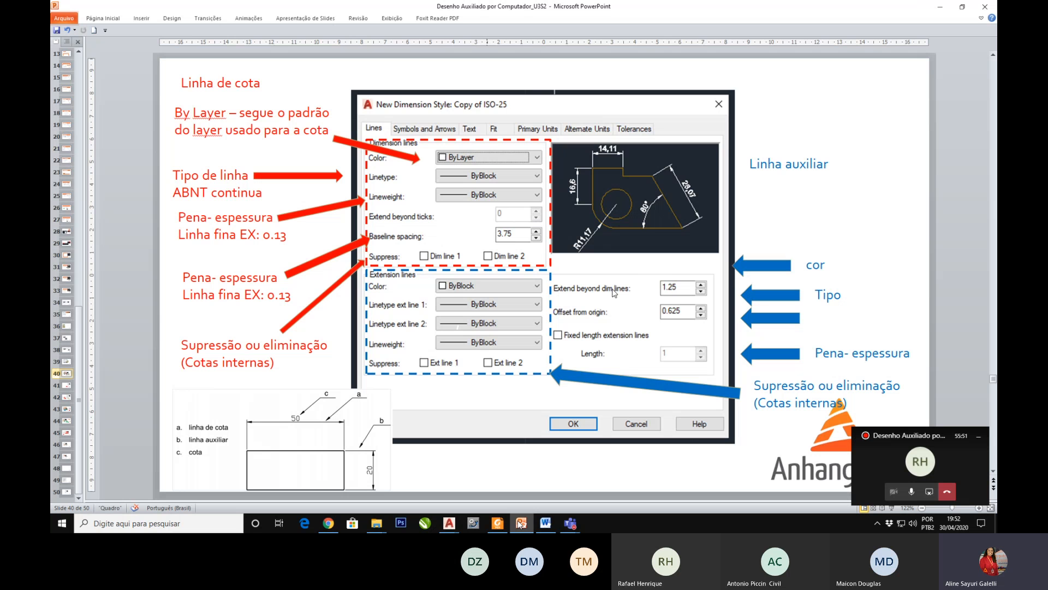
scroll(577, 78, "down", 1)
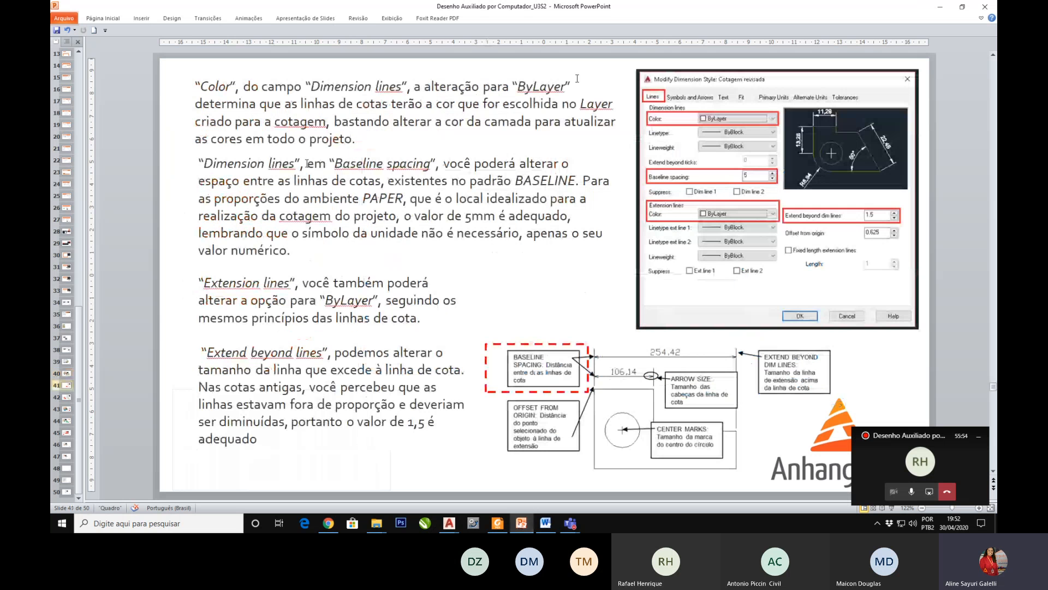
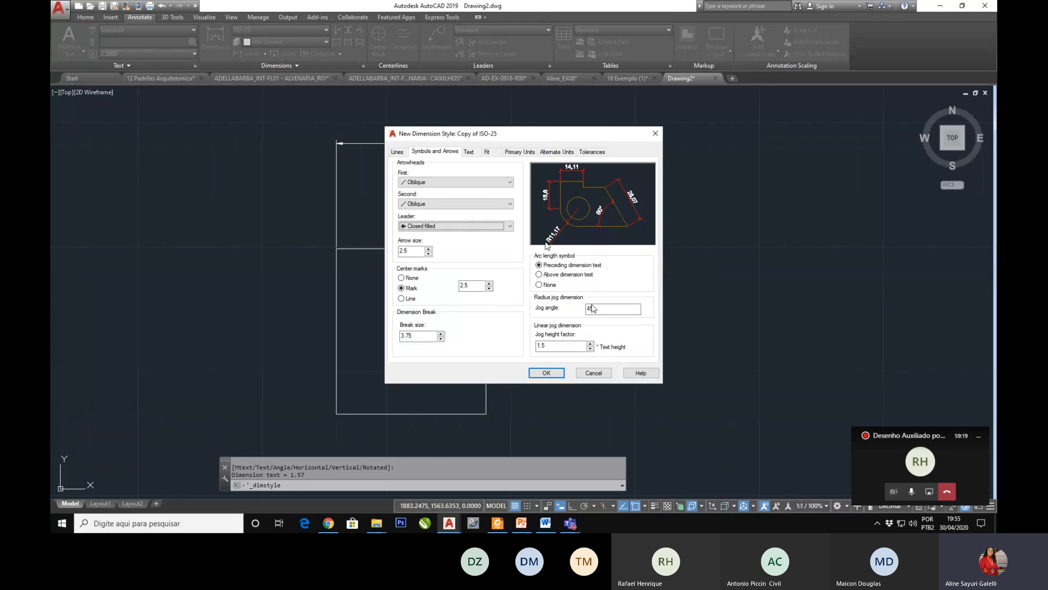
Step: Point out the radius jog angle and linear jog height factor, and show the new style's text settings
left_click(589, 308)
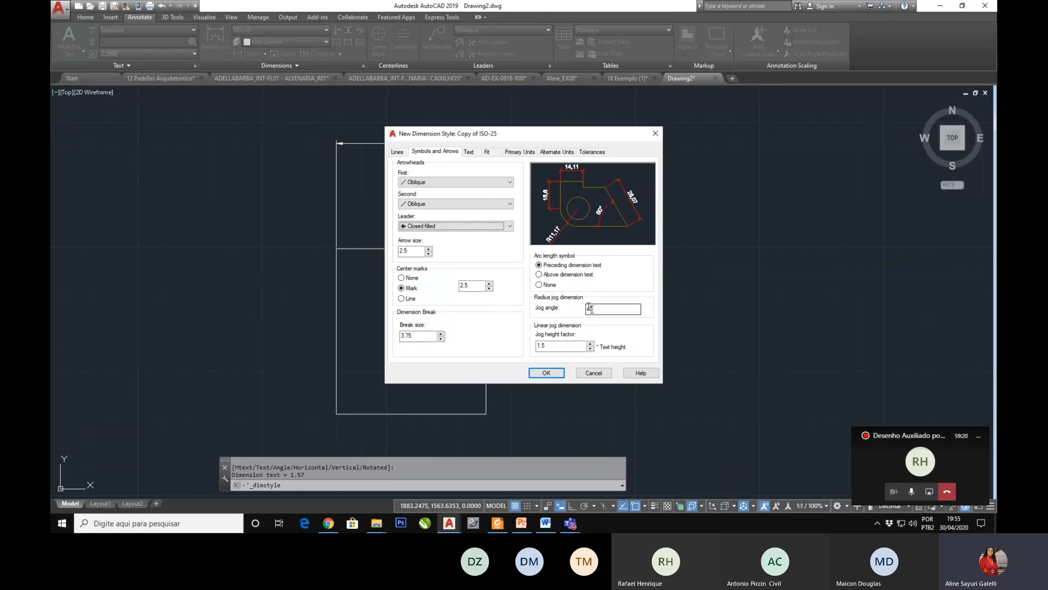
left_click(545, 347)
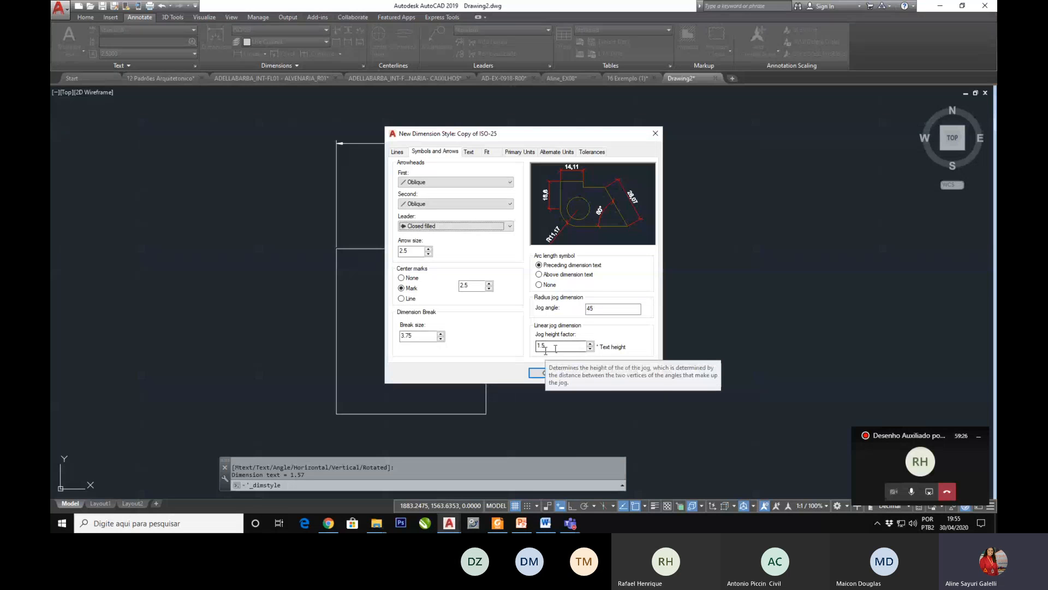
left_click(468, 152)
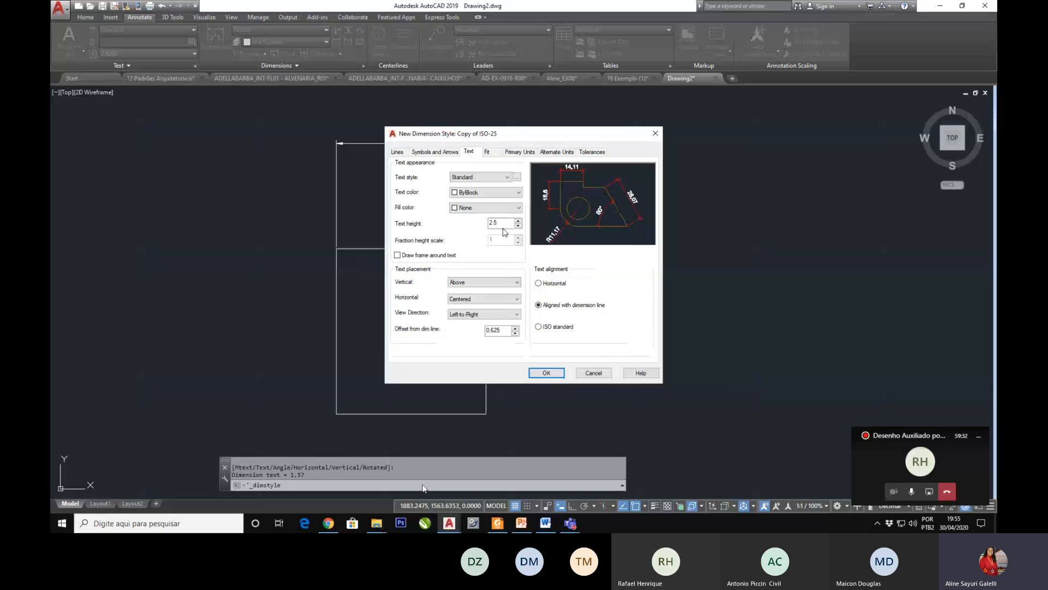
Step: Switch to PowerPoint and review slide 43 on text style, fill color and text height for dimensions
left_click(521, 523)
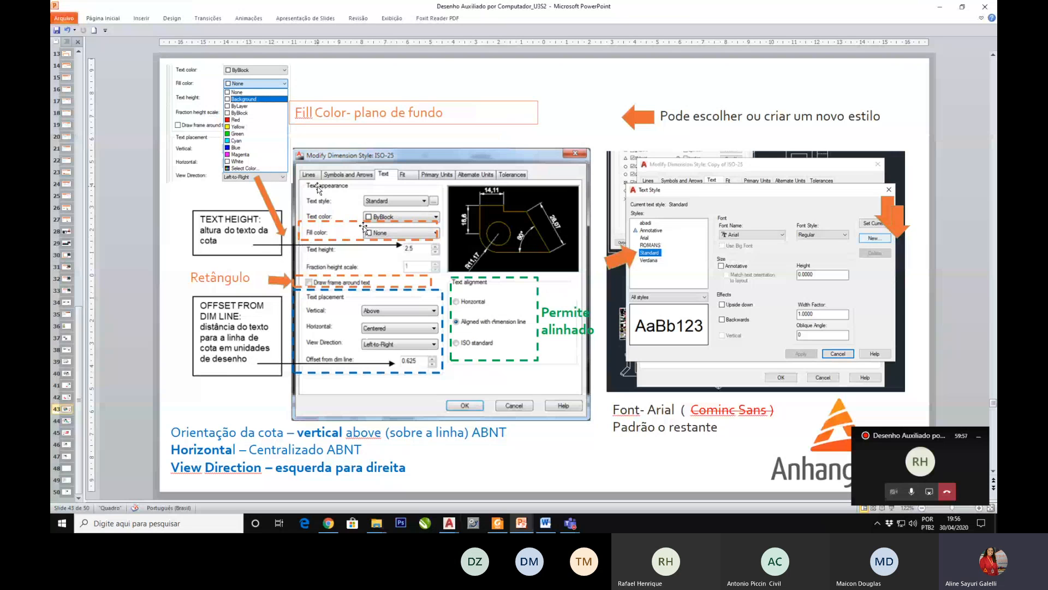
left_click(251, 141)
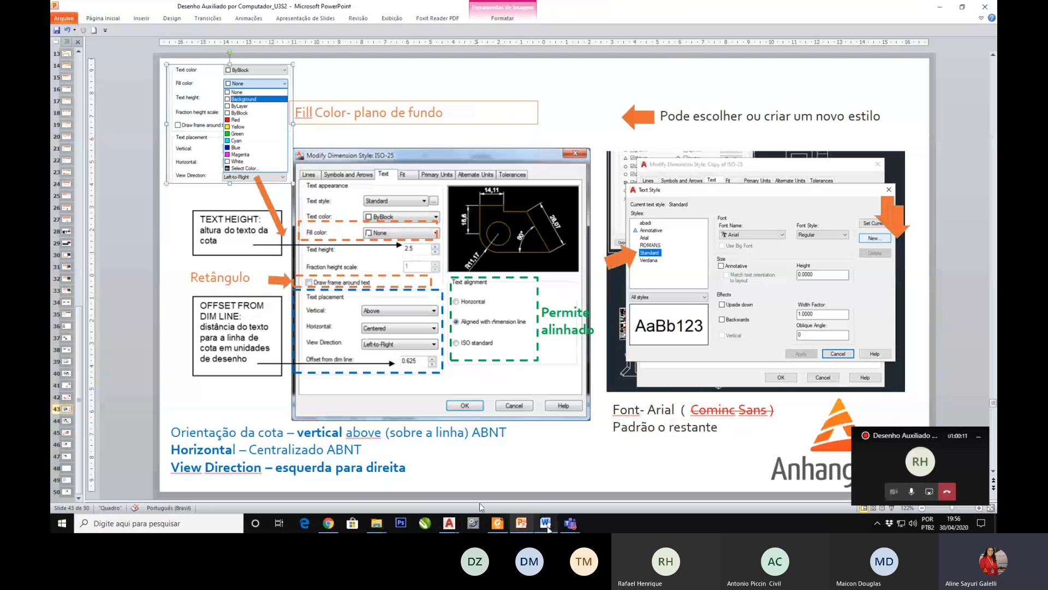
Step: Switch back to Drawing2 in AutoCAD and demonstrate the frame around the dimension text, leaving it turned off
mouse_move(449, 523)
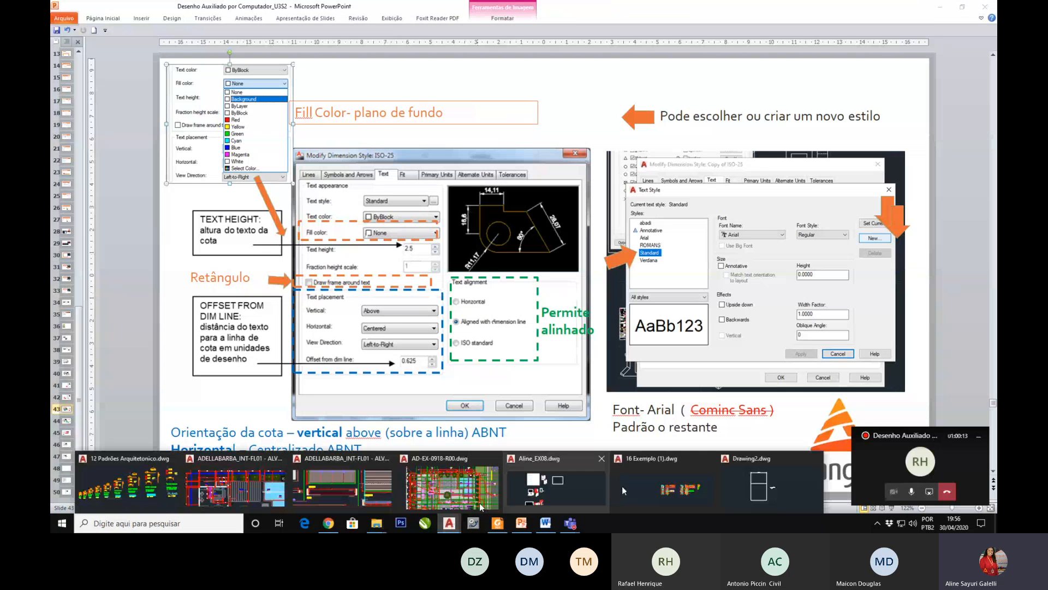
left_click(480, 503)
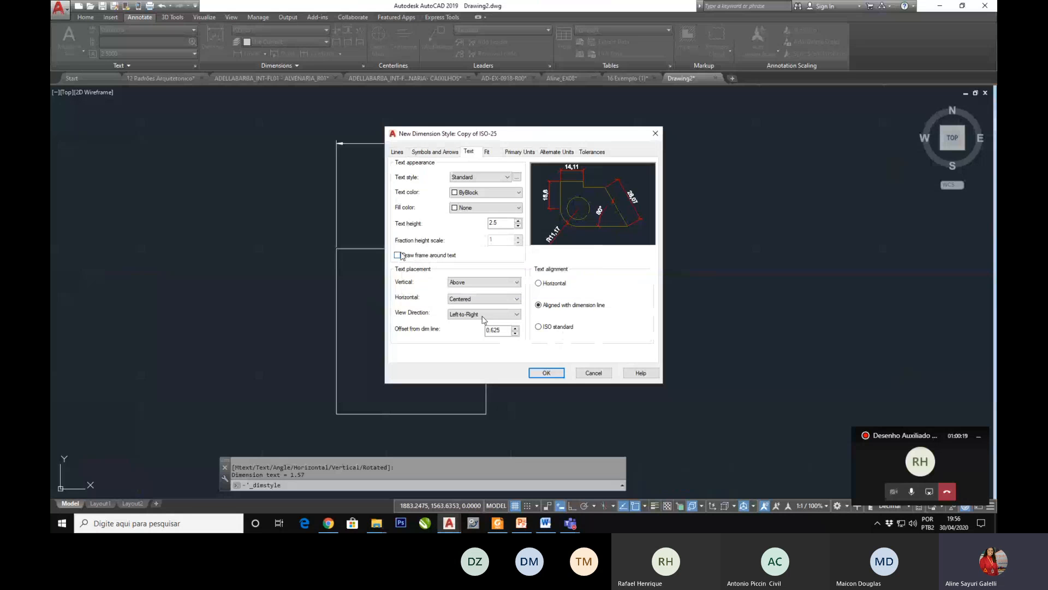
left_click(397, 255)
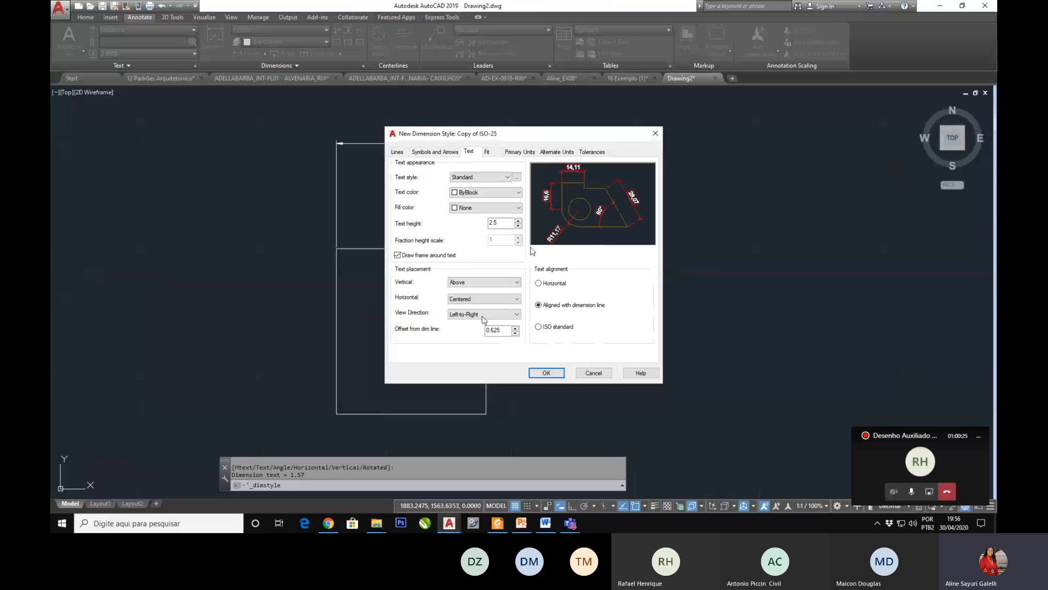
left_click(397, 255)
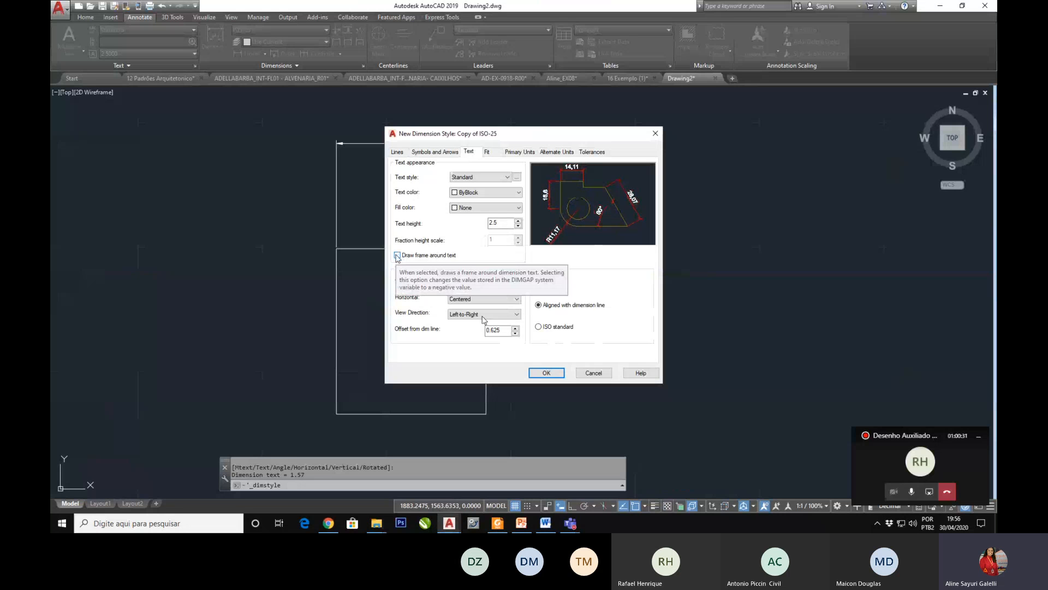
left_click(397, 255)
left_click(397, 255)
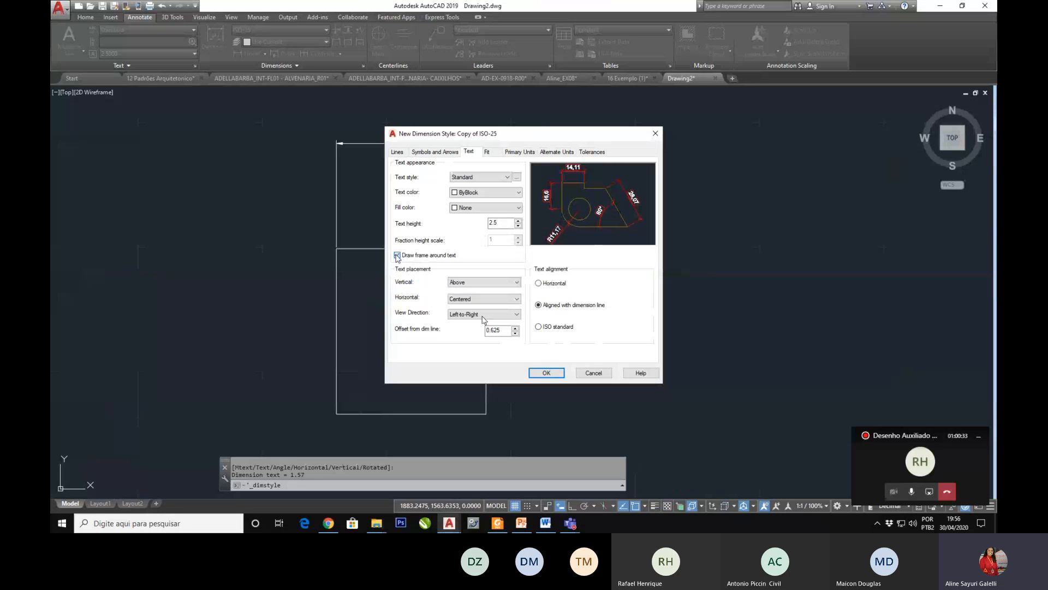
left_click(397, 255)
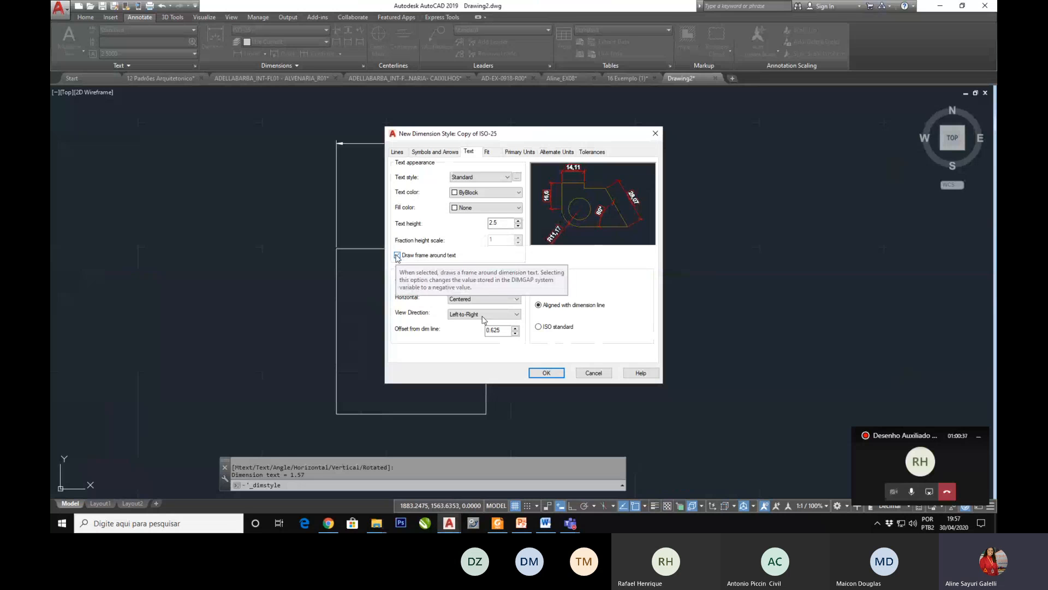
left_click(397, 255)
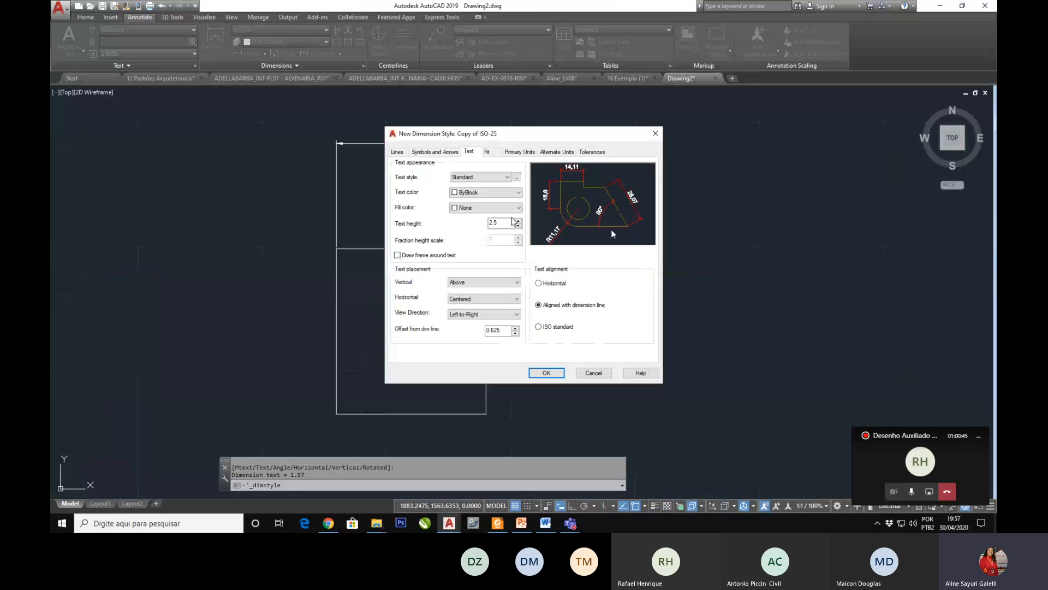
Step: Revisit slide 43 in PowerPoint on dimension text placement and return to Drawing2 in AutoCAD
left_click(520, 523)
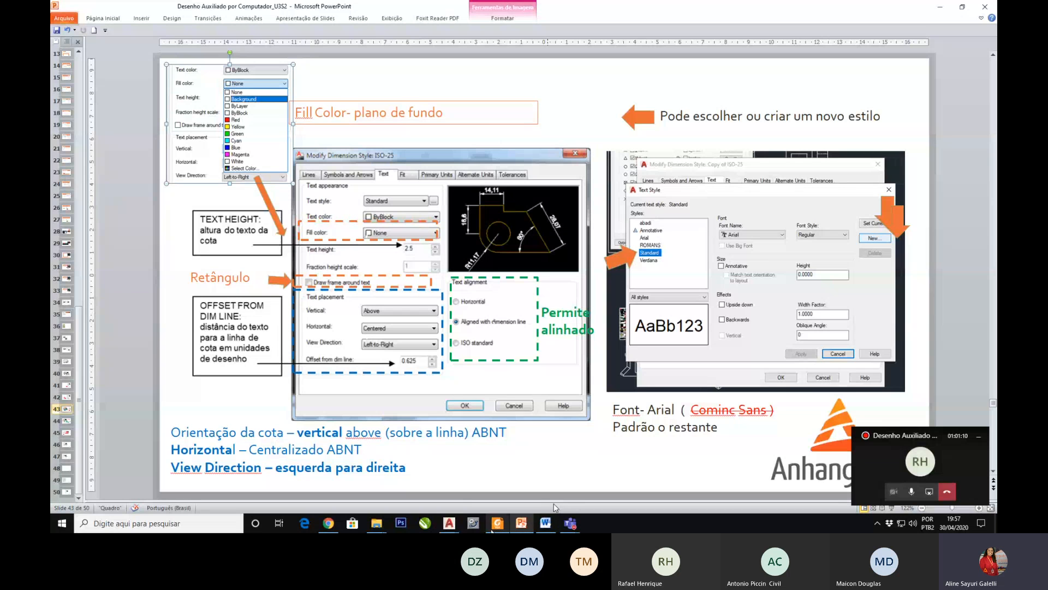
mouse_move(454, 528)
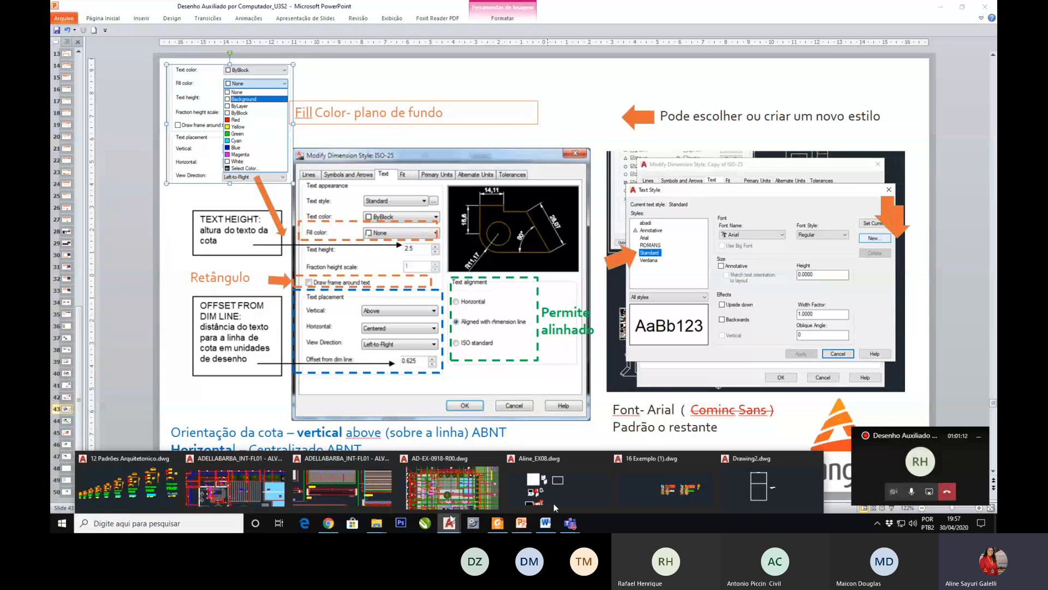
left_click(458, 484)
Step: Try the Outside, JIS and Below vertical placements for the dimension text, and restore Above
left_click(476, 283)
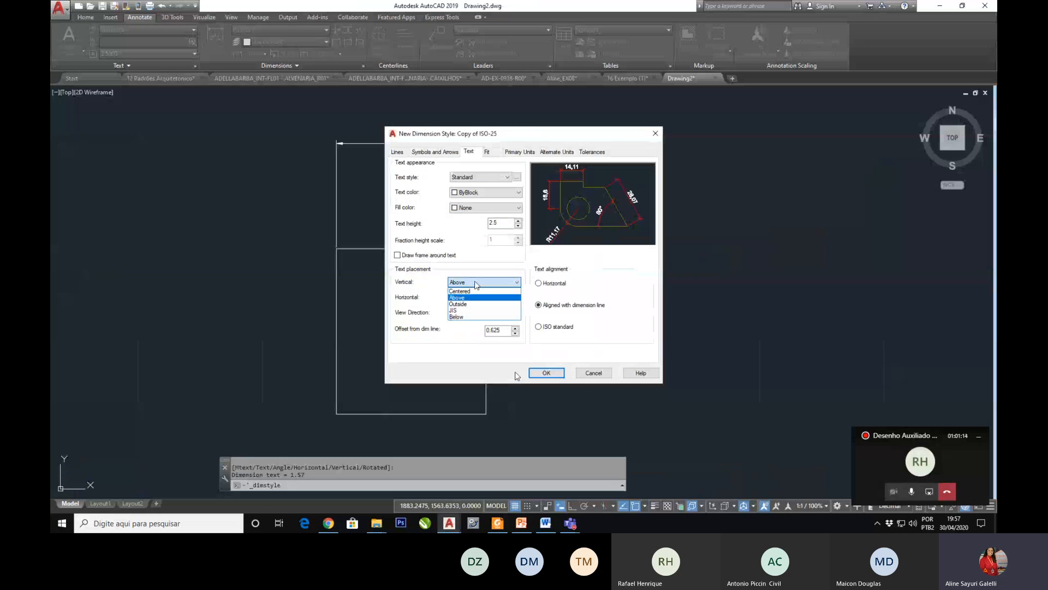
left_click(458, 303)
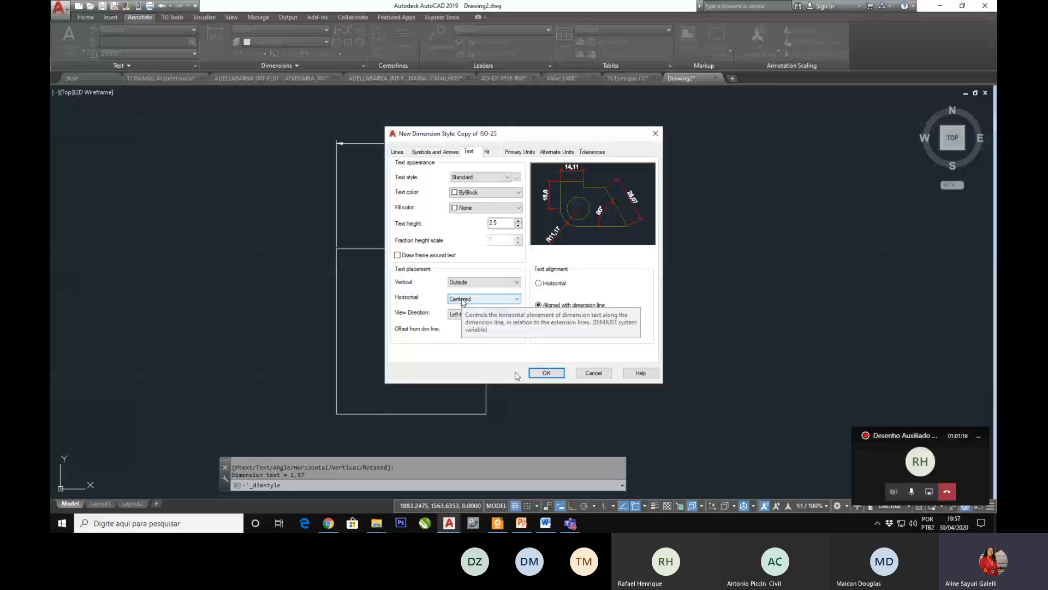
left_click(480, 281)
left_click(459, 311)
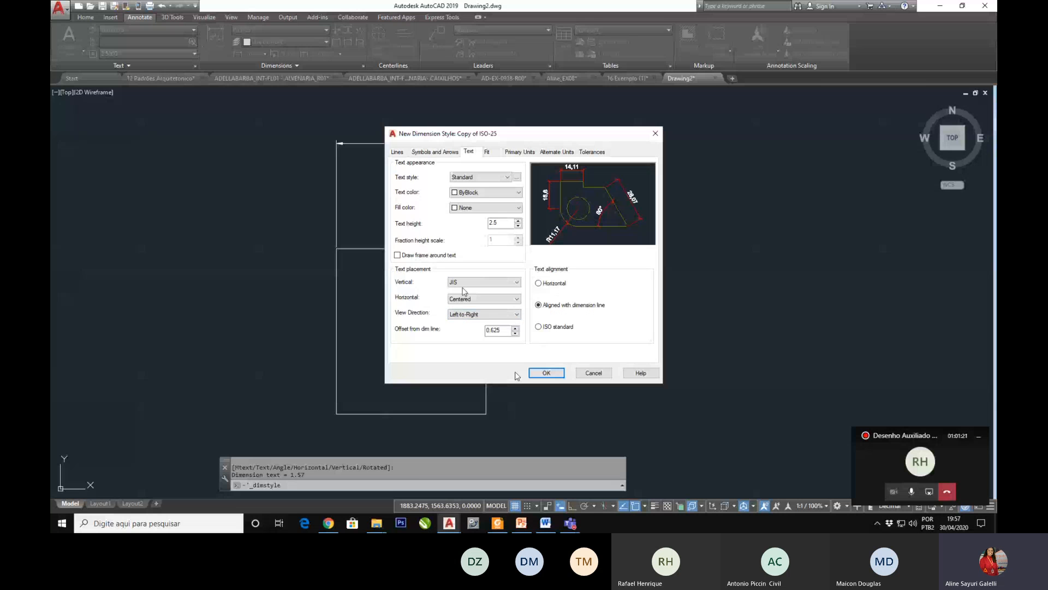
left_click(480, 282)
left_click(464, 317)
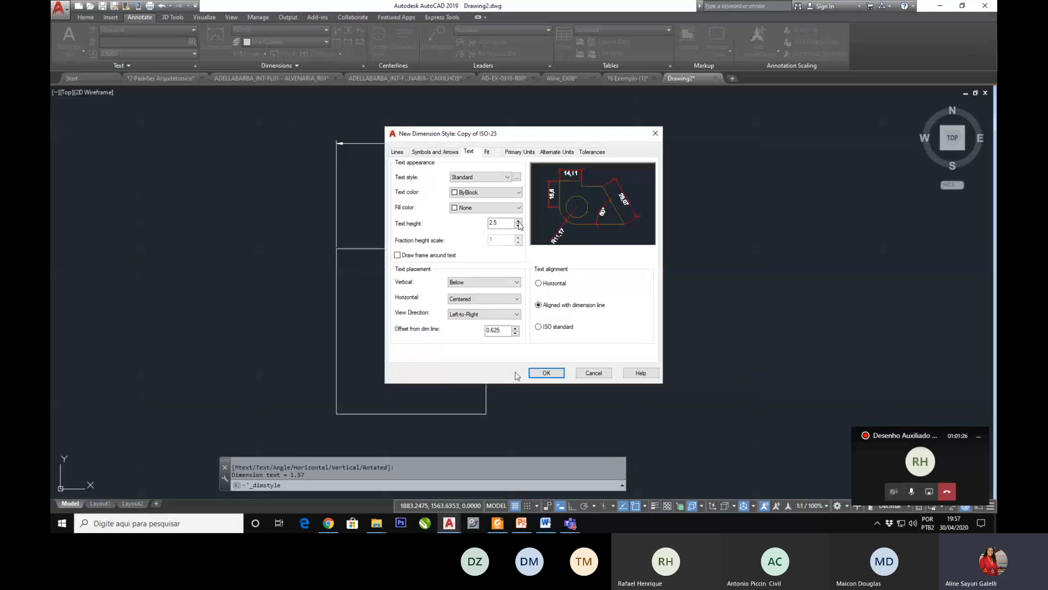
left_click(481, 282)
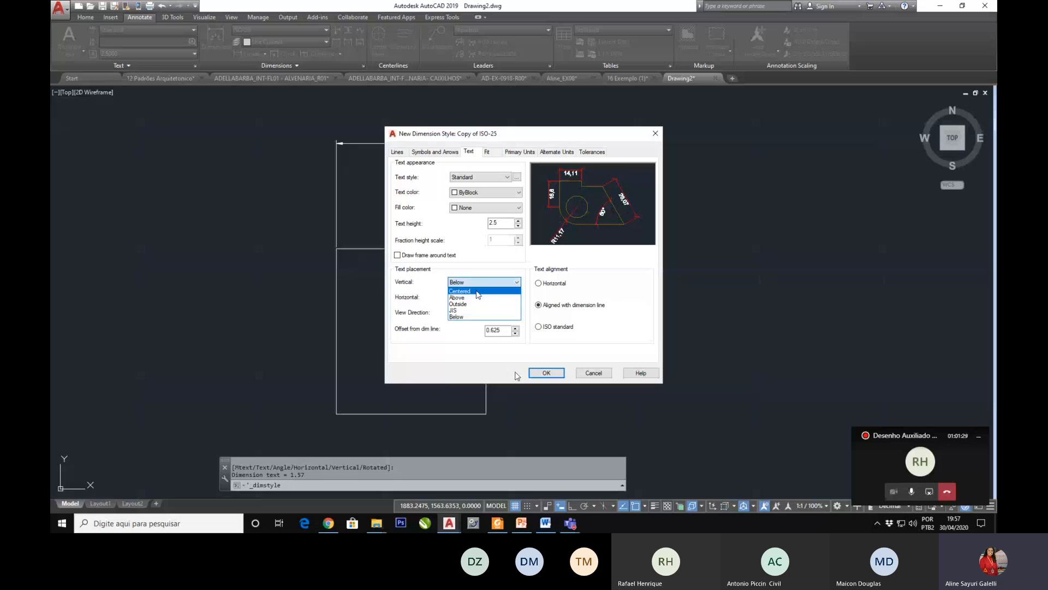
left_click(474, 298)
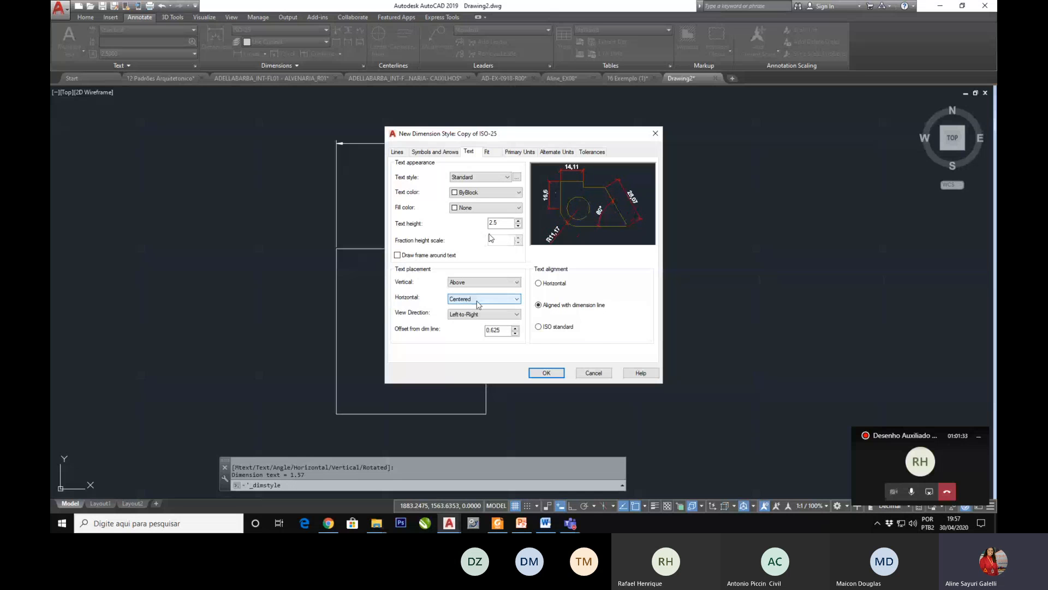
Step: Try the horizontal text placements At Ext Line 1, At Ext Line 2 and Over Ext Line 1, and restore Centered
left_click(476, 302)
left_click(471, 315)
left_click(471, 314)
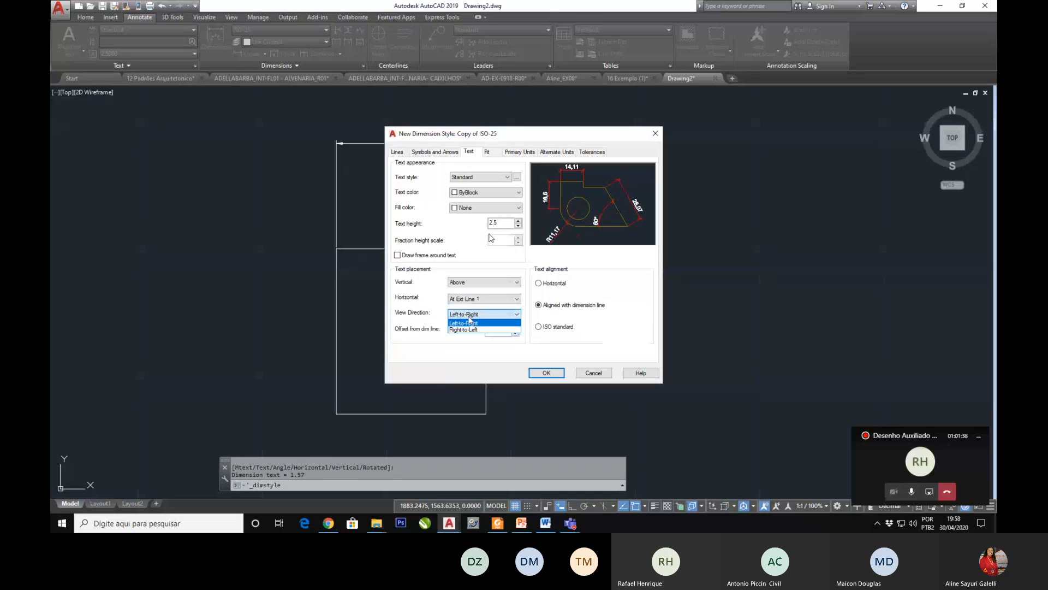
left_click(475, 299)
left_click(475, 299)
left_click(475, 321)
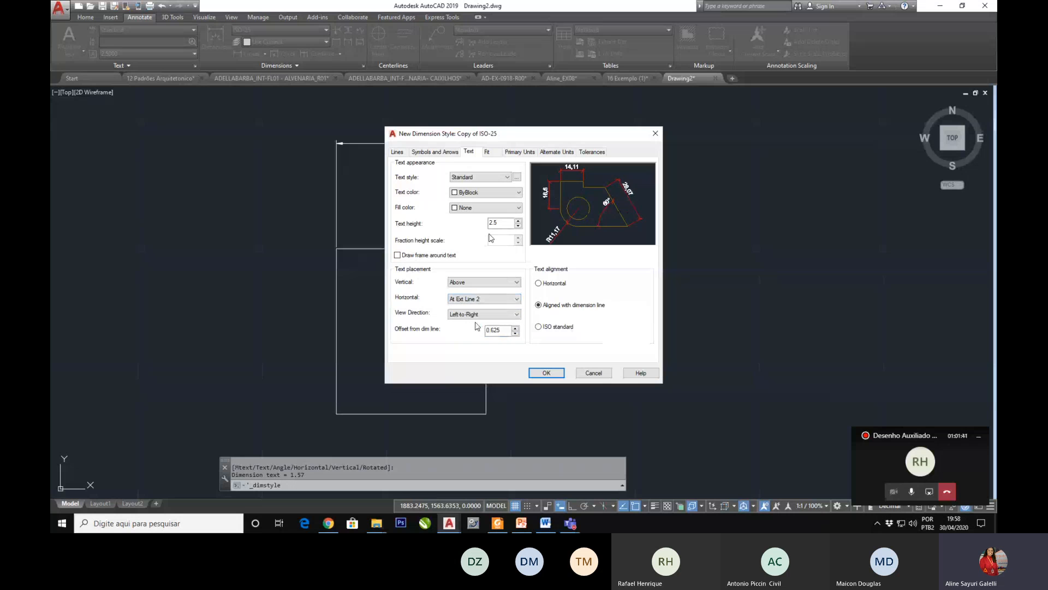
left_click(480, 298)
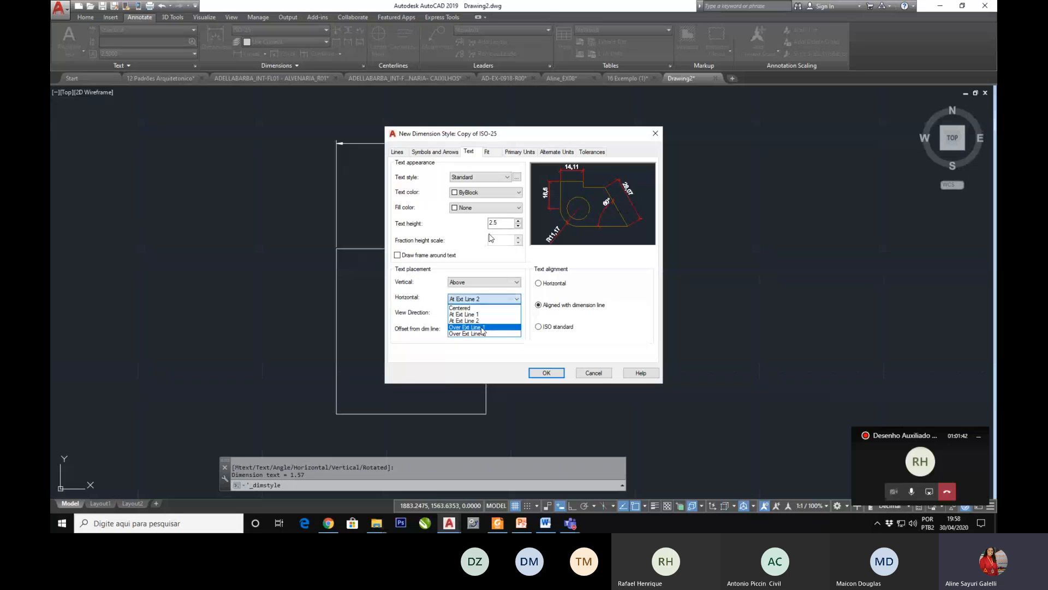
left_click(482, 327)
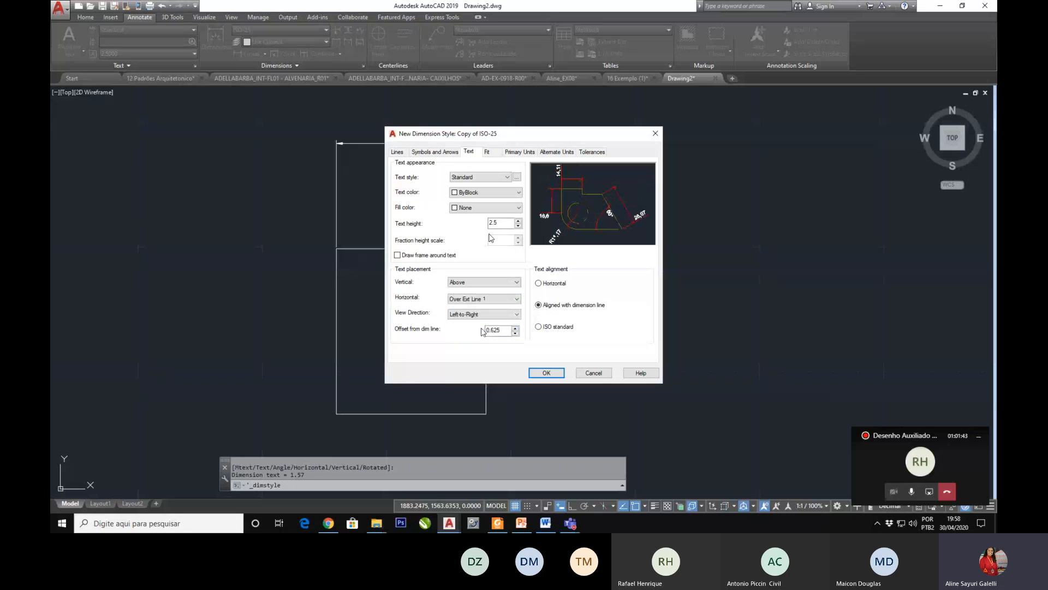
left_click(487, 302)
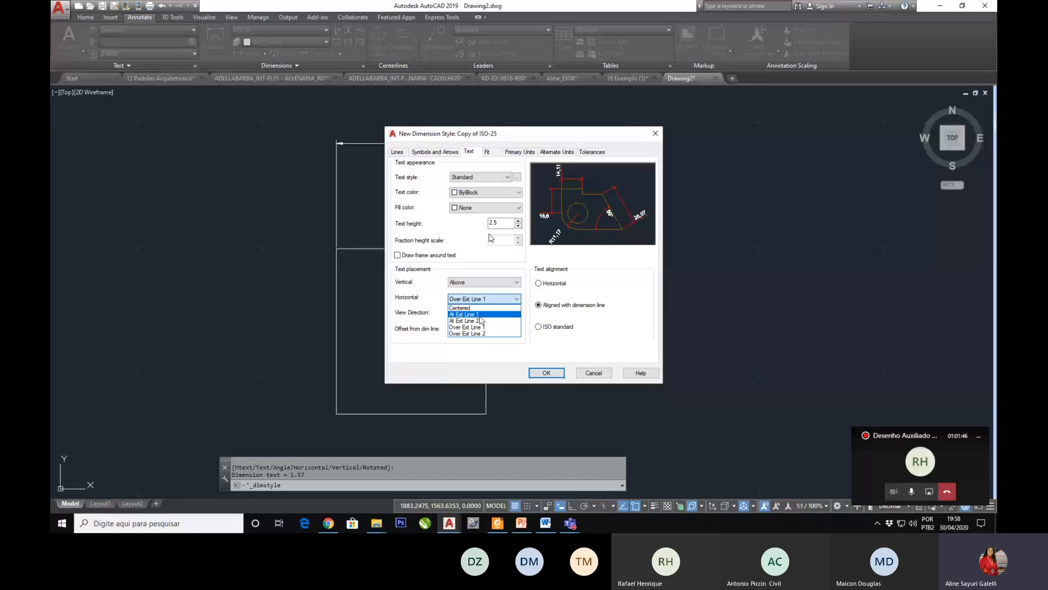
left_click(464, 308)
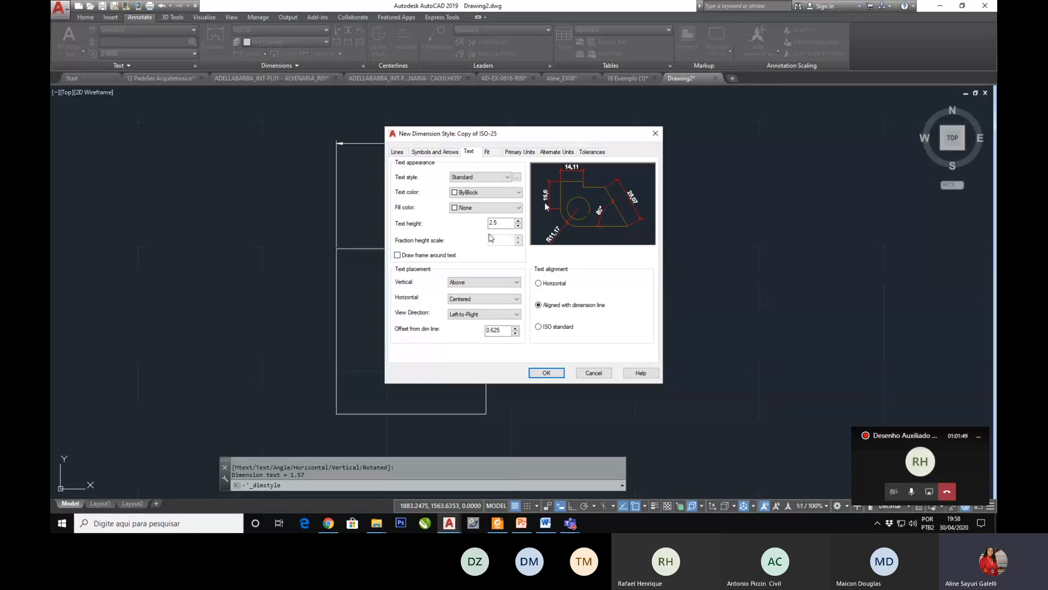
Step: Try the Right-to-Left view direction for the dimension text, restore Left-to-Right, and point out the offset from the dimension line
left_click(489, 315)
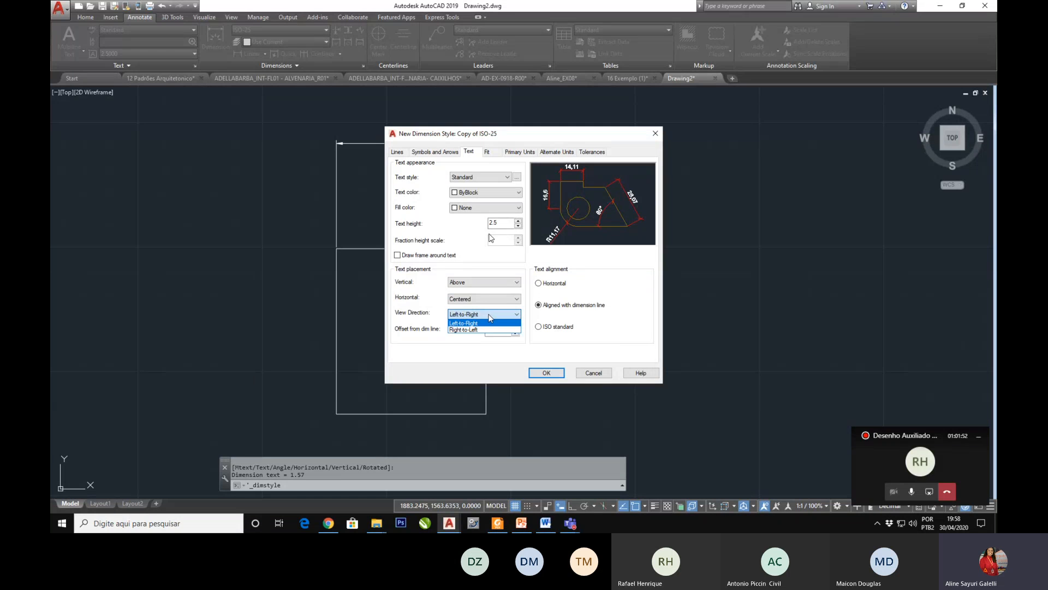
left_click(463, 329)
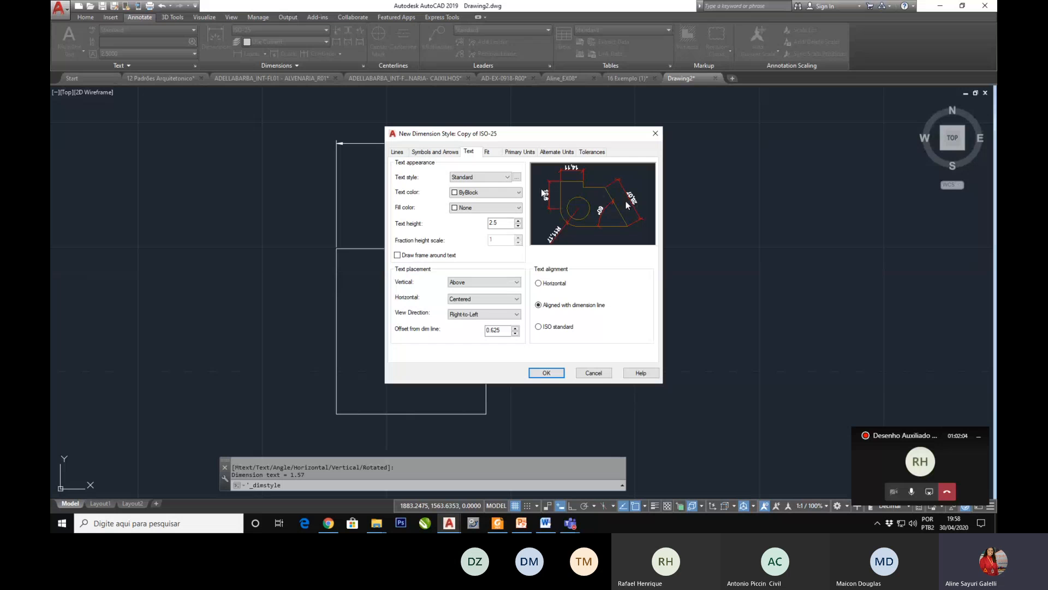
left_click(481, 314)
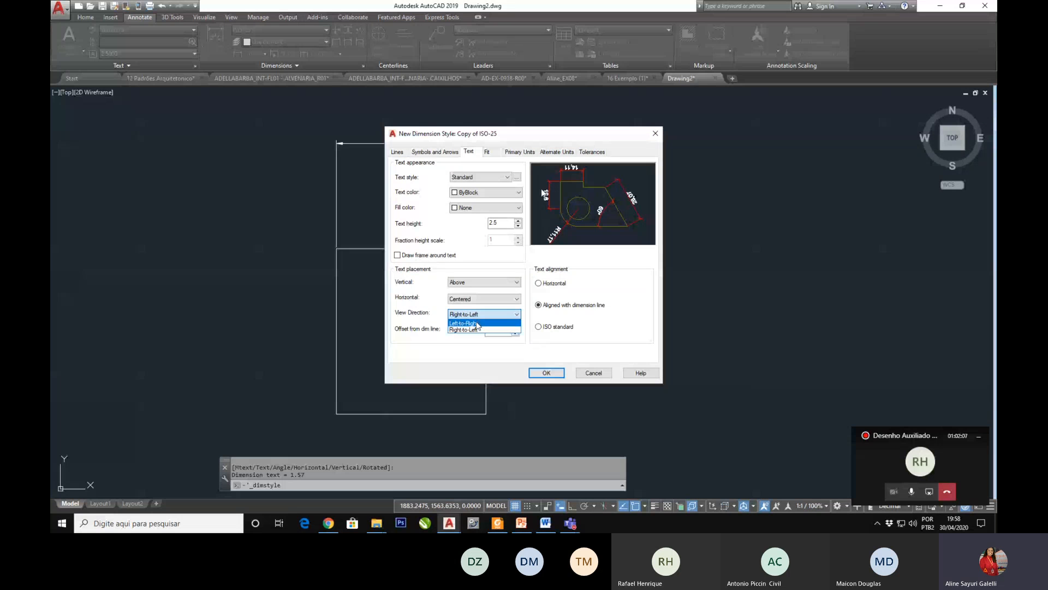
left_click(476, 323)
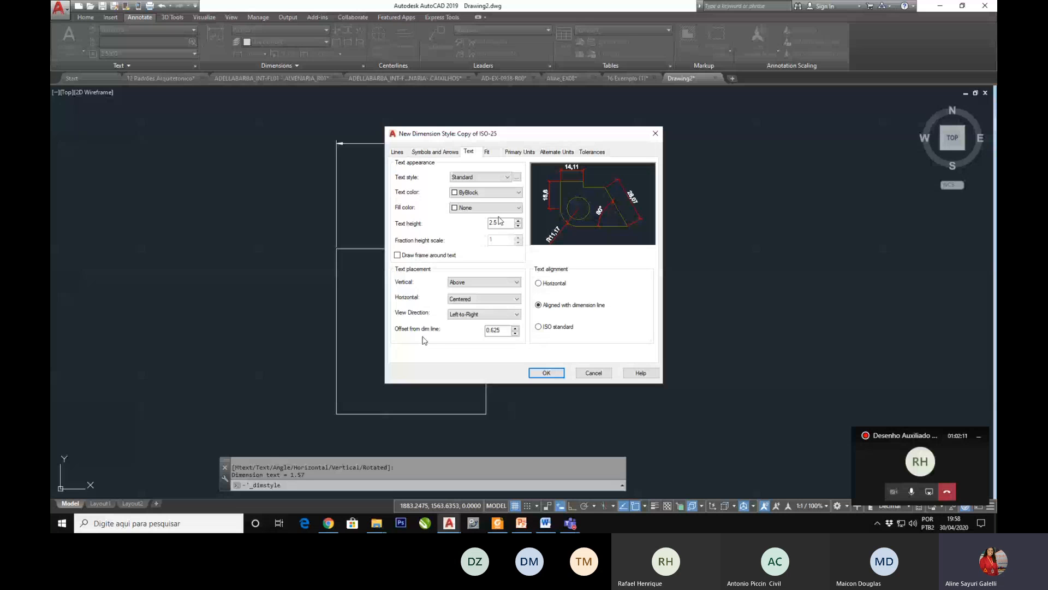
left_click(488, 330)
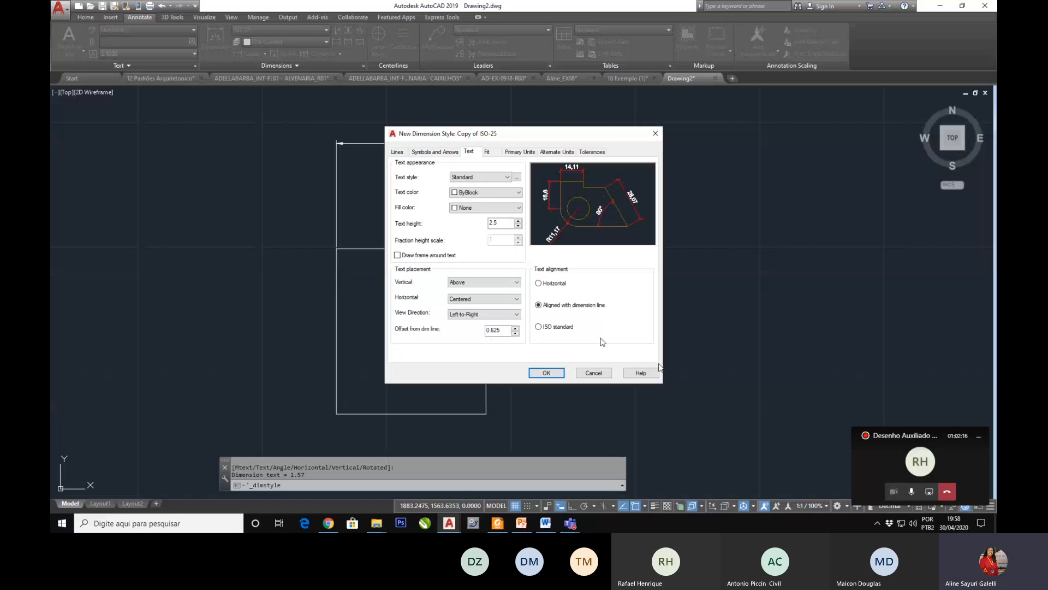
Step: Compare the ISO standard text alignment with Aligned with dimension line, and keep the text aligned with the dimension line
left_click(538, 327)
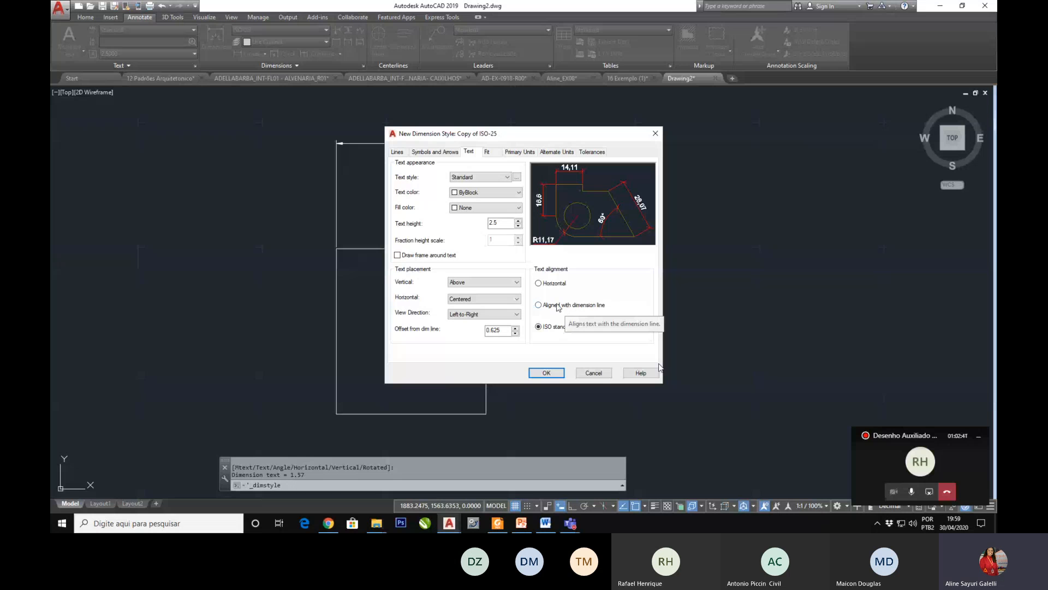
left_click(540, 306)
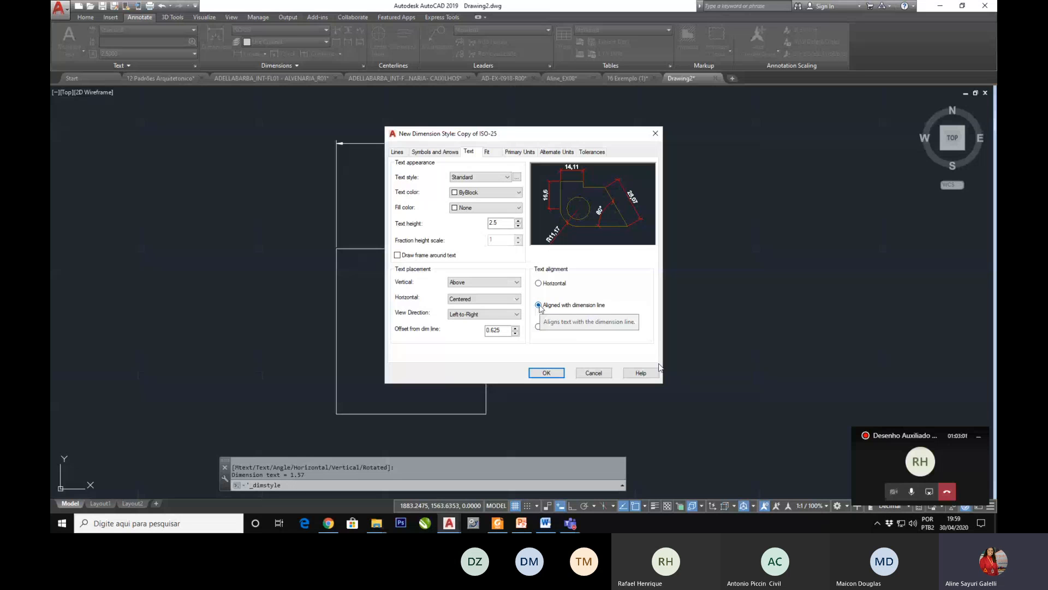
left_click(539, 327)
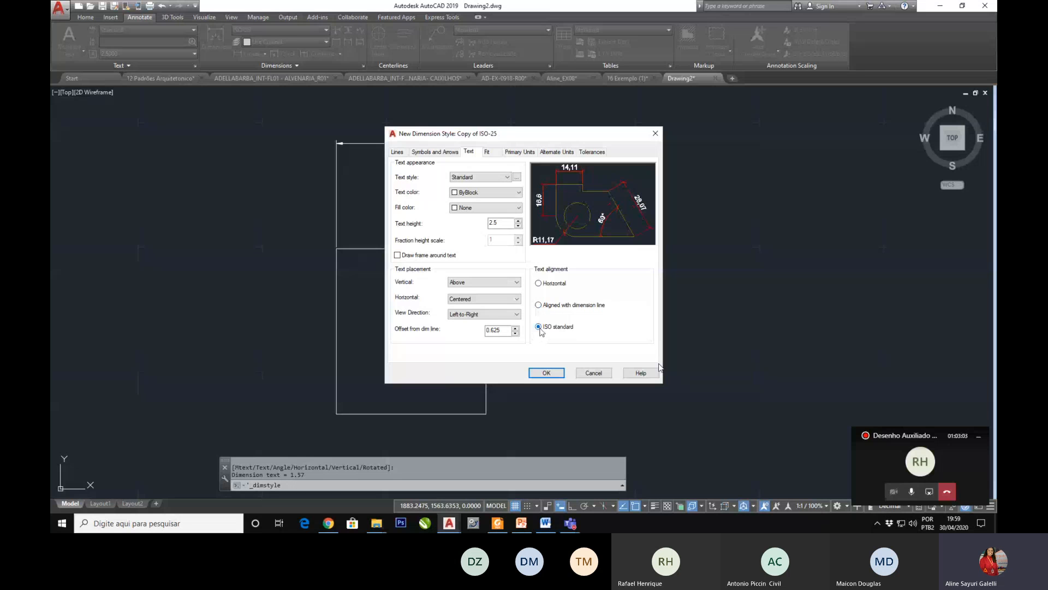
left_click(538, 304)
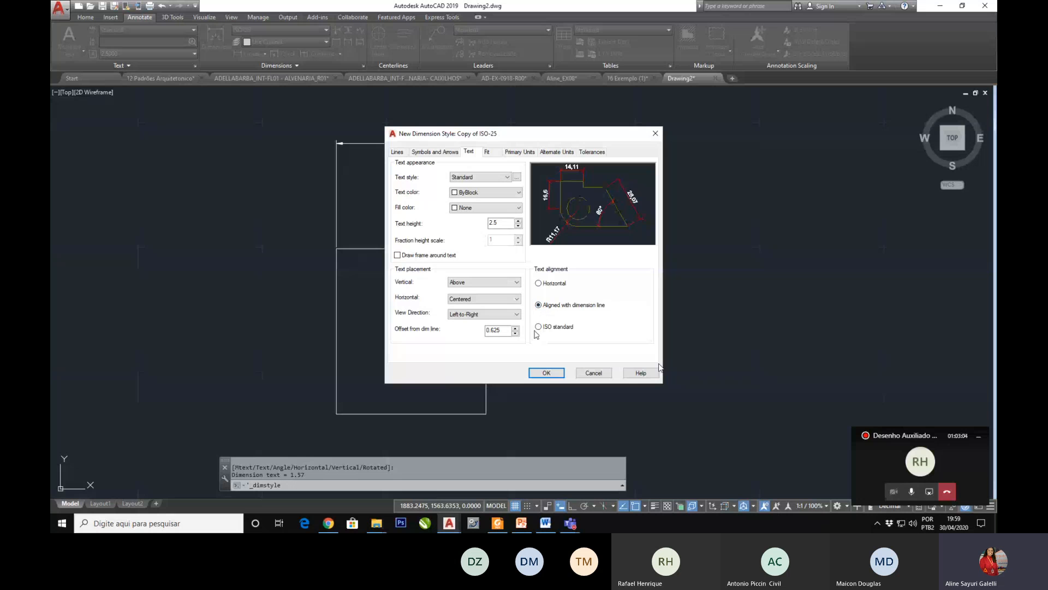
left_click(538, 327)
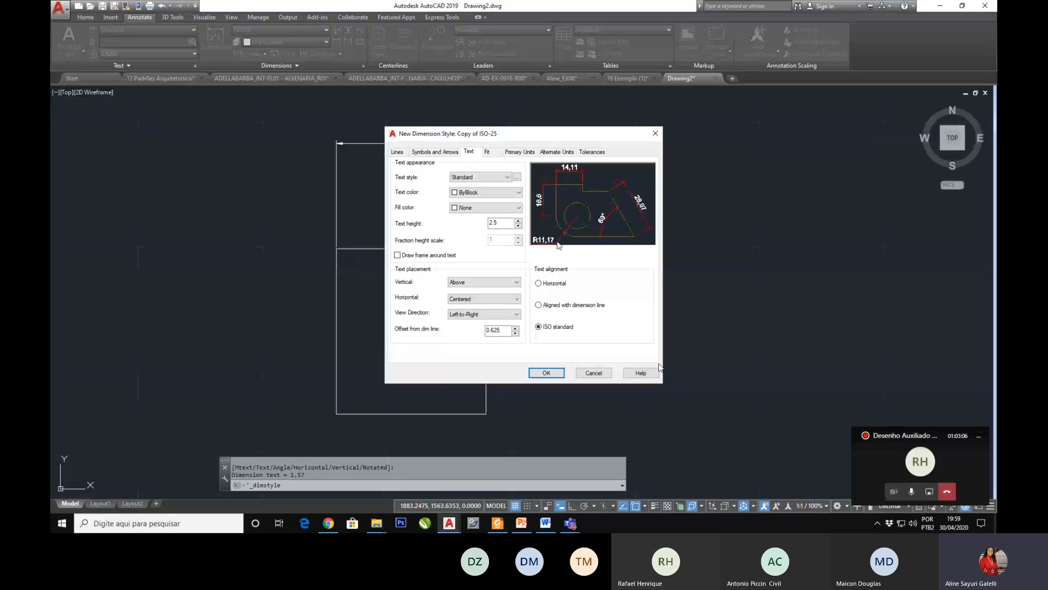
left_click(539, 304)
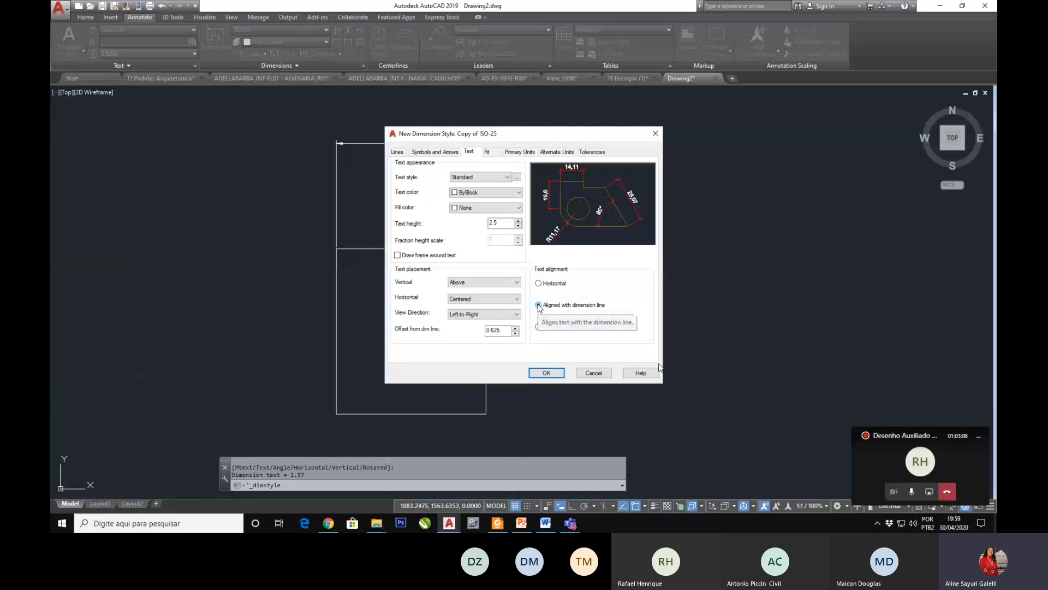
Step: Switch to PowerPoint to review the slide on dimension text settings, and return to Drawing2 in AutoCAD
left_click(520, 523)
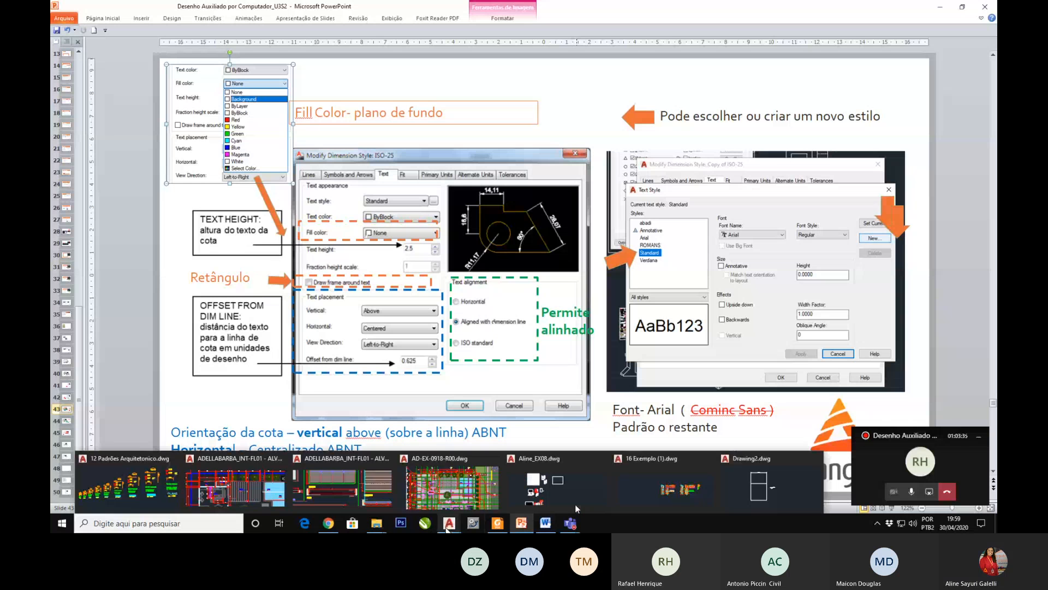
left_click(448, 528)
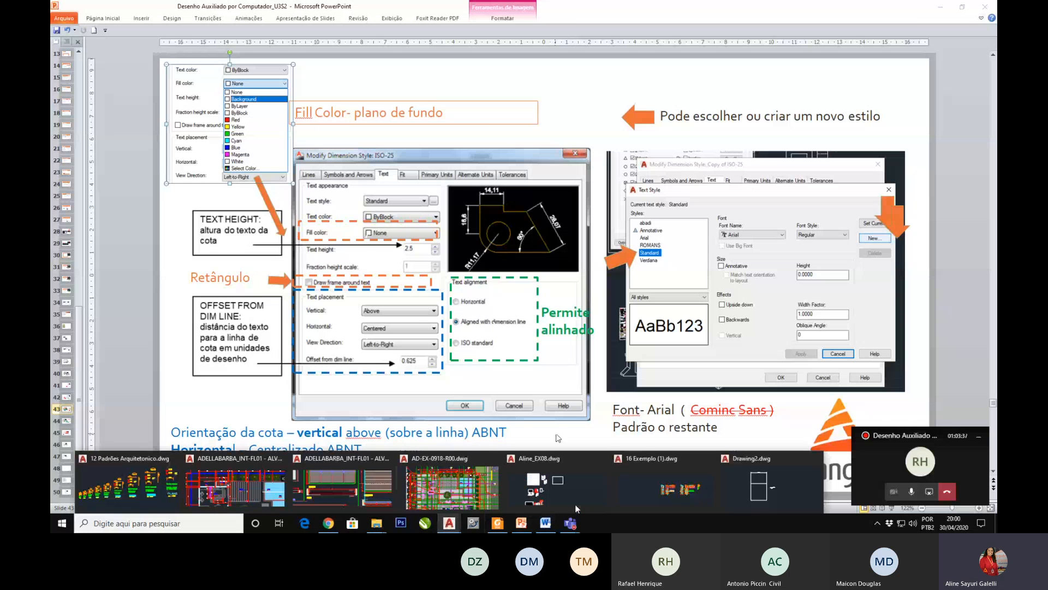
left_click(764, 483)
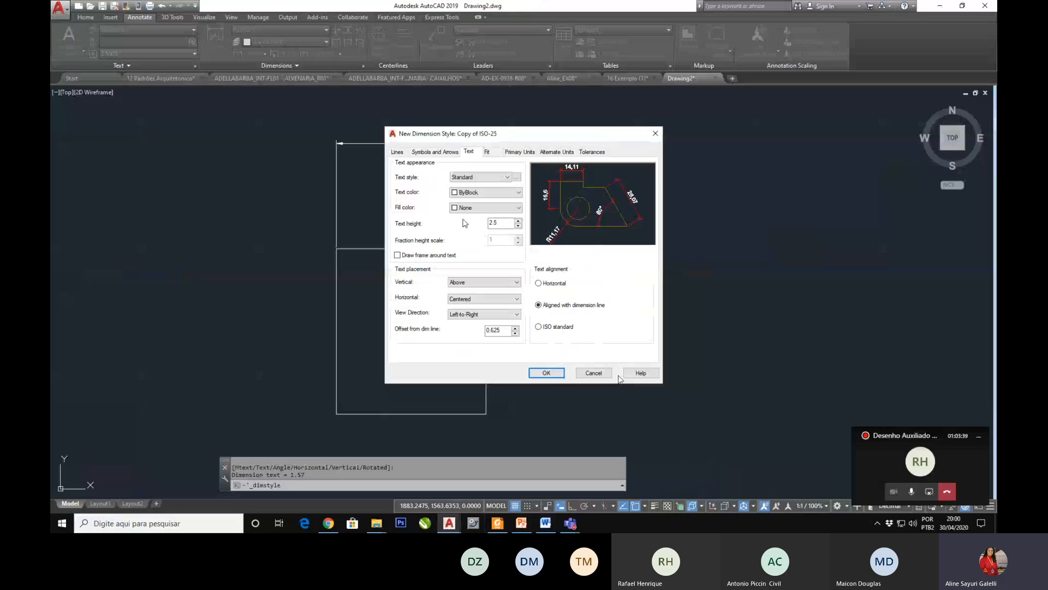
Step: Open the text style settings from the dimension style's text options and create a new text style named with the presenter's first name
left_click(470, 182)
left_click(467, 180)
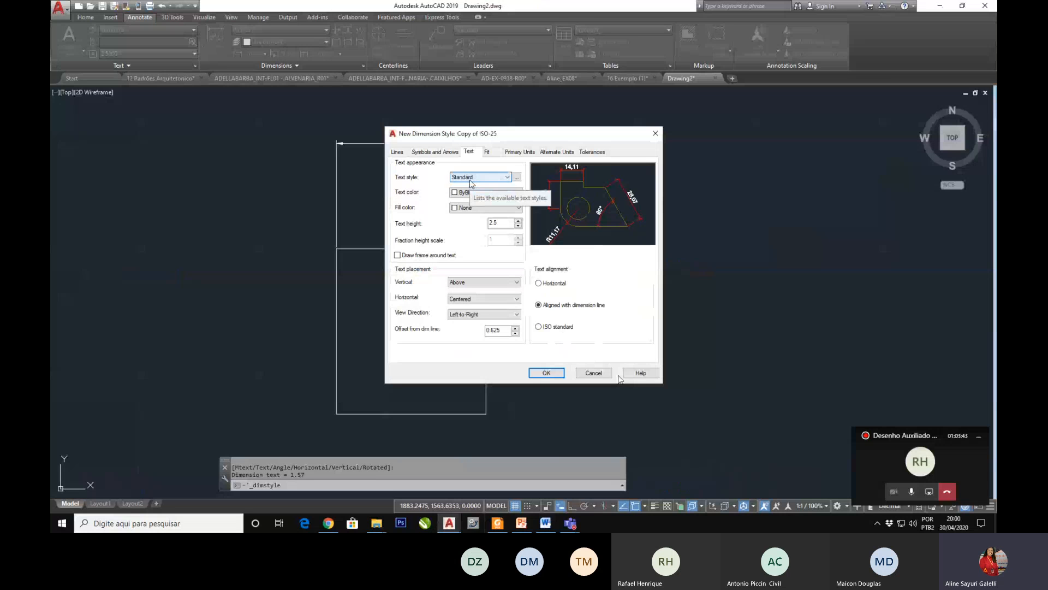
left_click(465, 178)
left_click(465, 178)
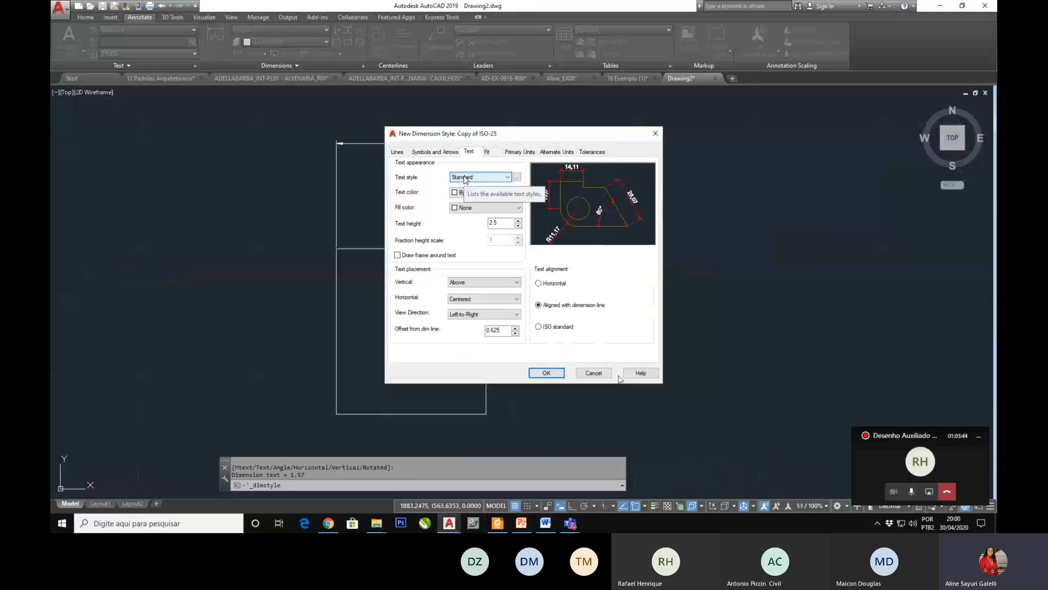
left_click(517, 178)
left_click(517, 179)
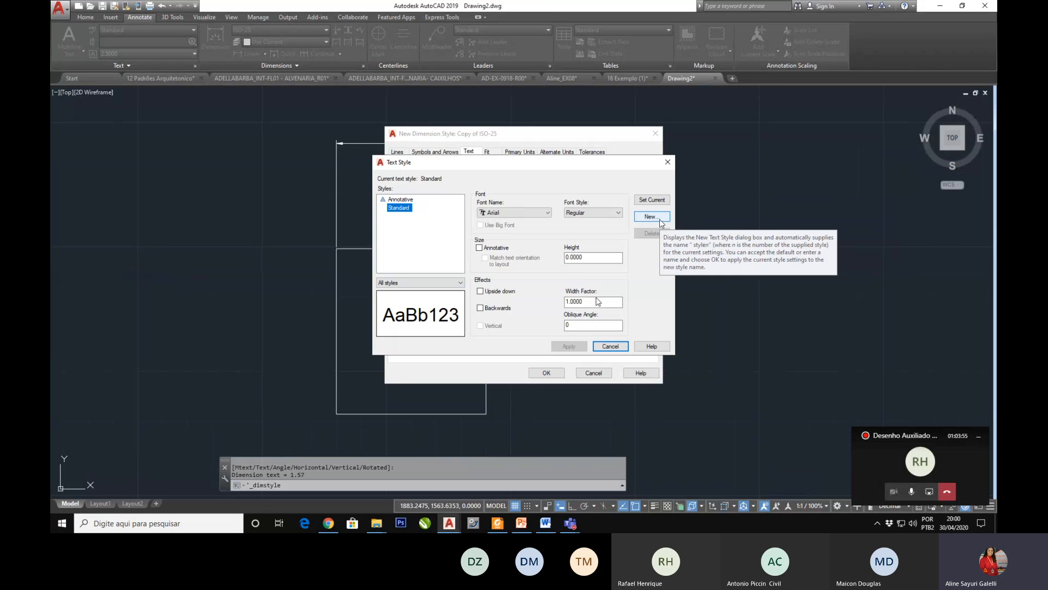
left_click(651, 217)
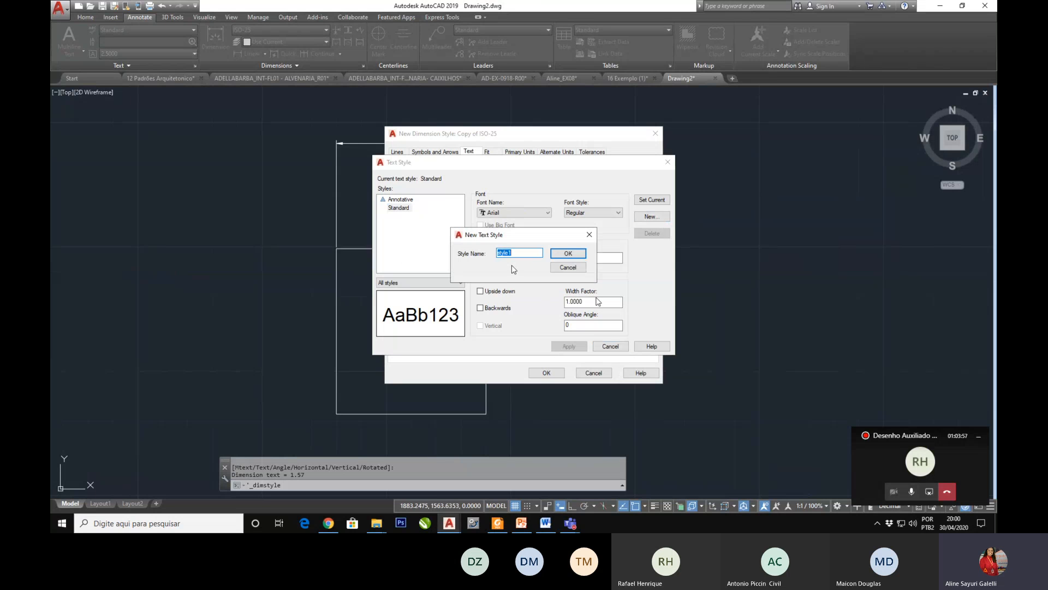
type("a")
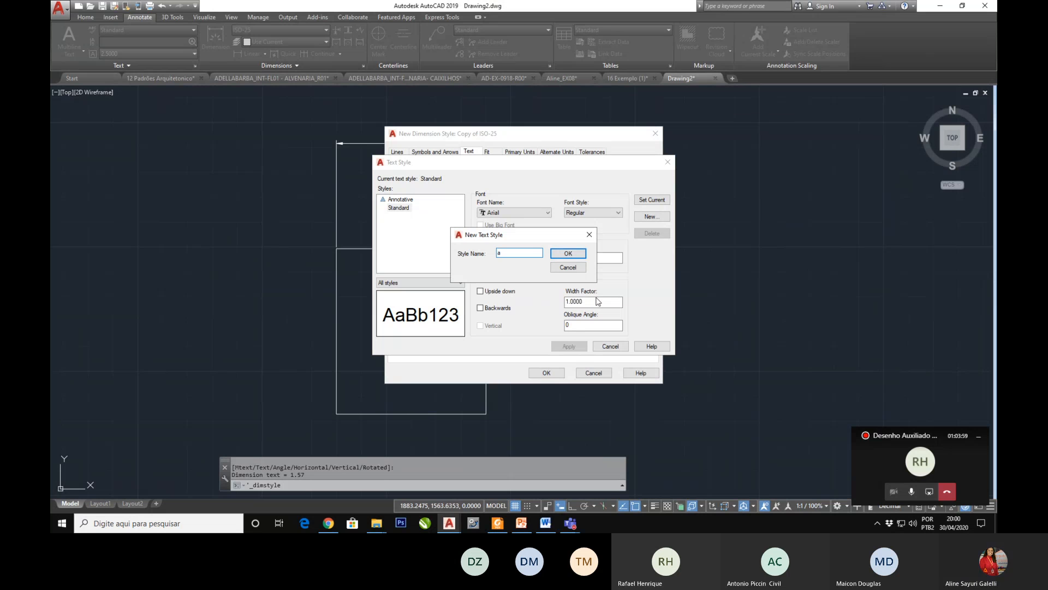
type("line")
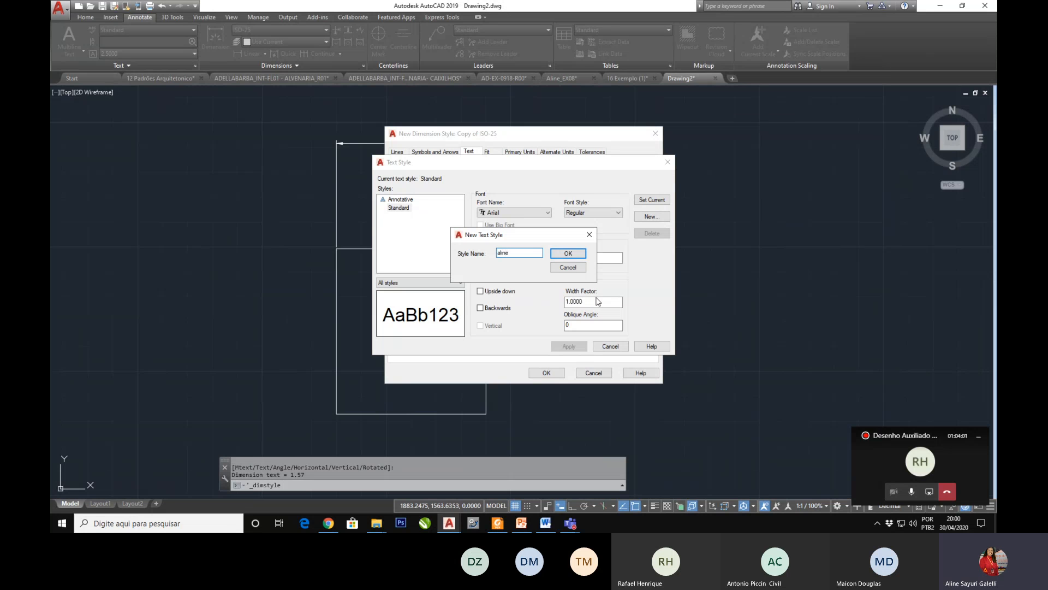
left_click(567, 254)
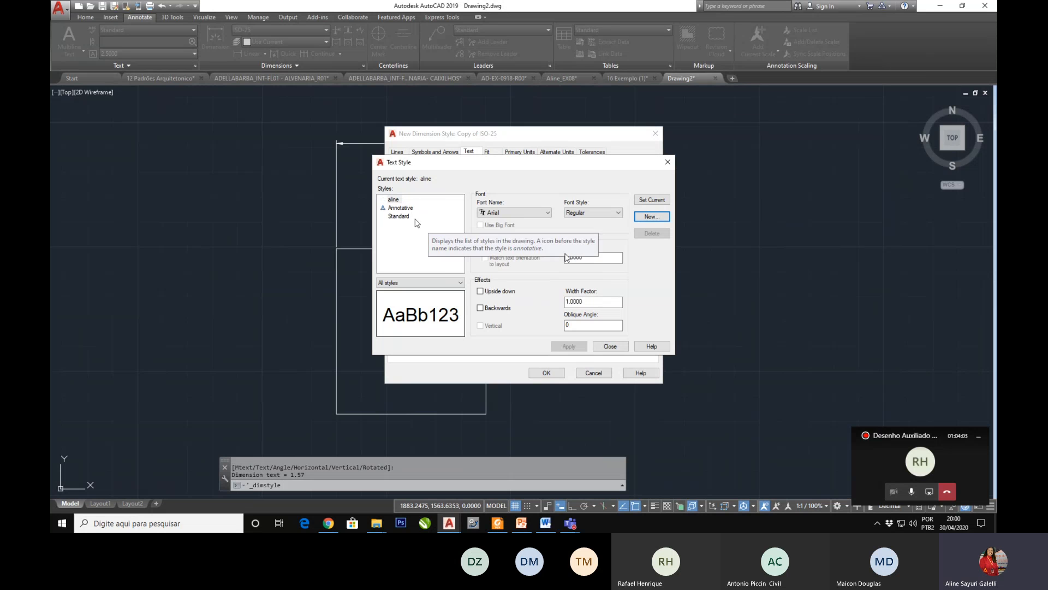
Step: Browse the fonts available for the new text style
left_click(508, 218)
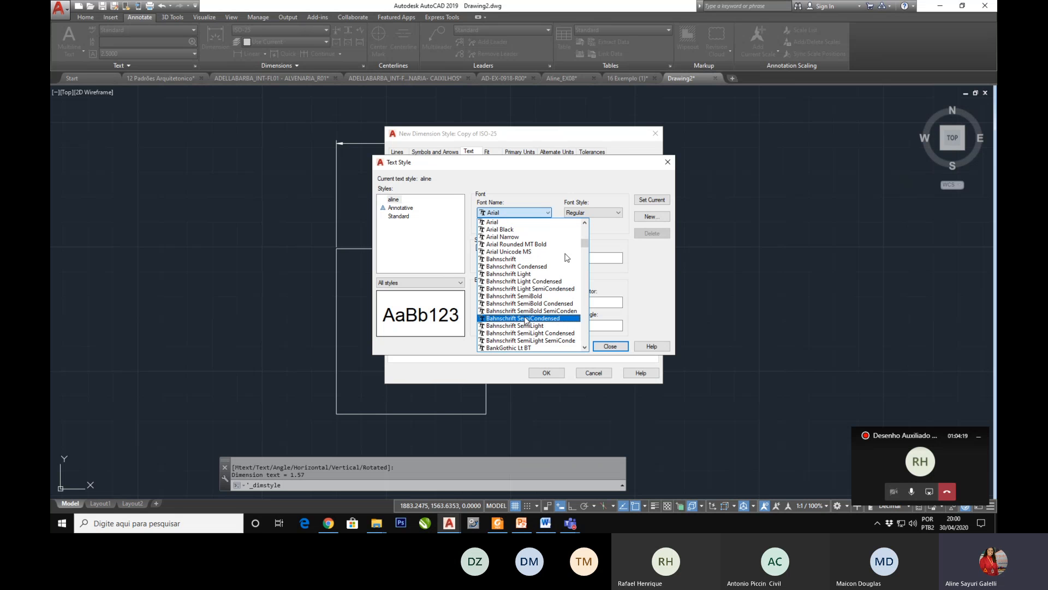
scroll(525, 321, "up", 1)
scroll(526, 321, "down", 2)
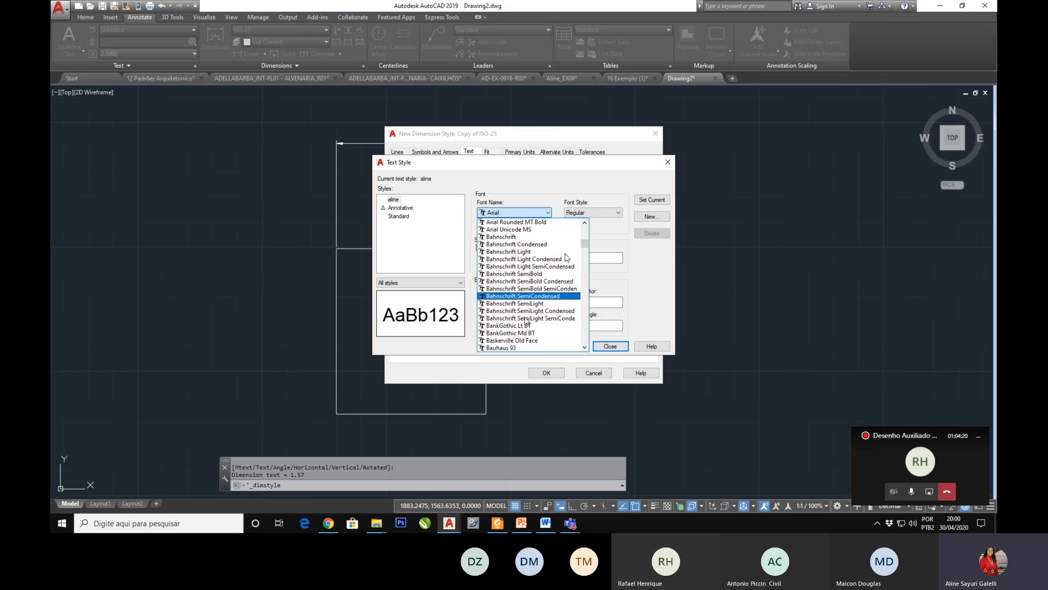
scroll(526, 320, "down", 2)
scroll(525, 321, "down", 5)
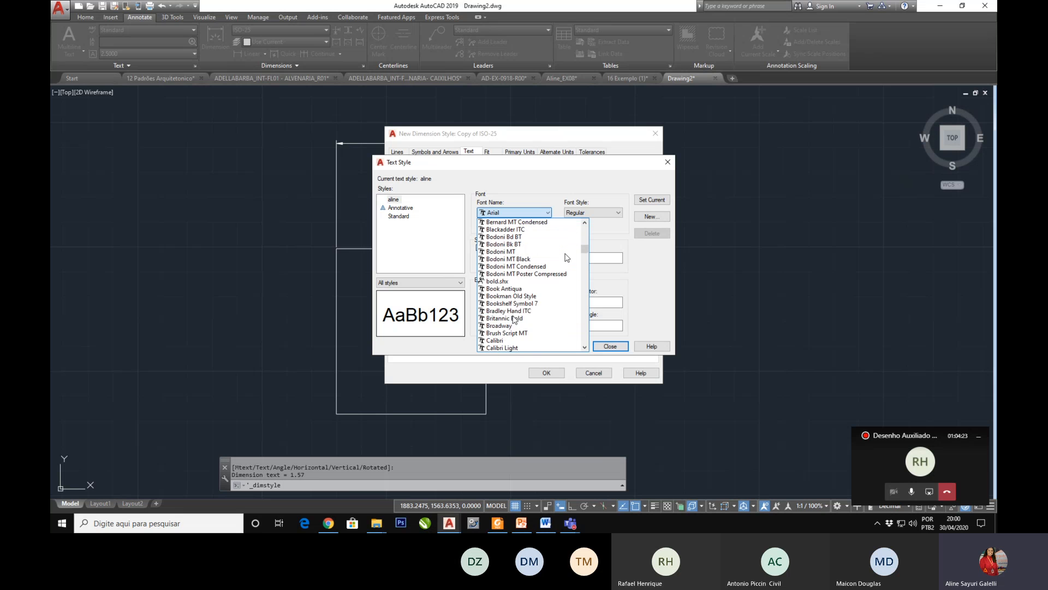
scroll(510, 312, "up", 20)
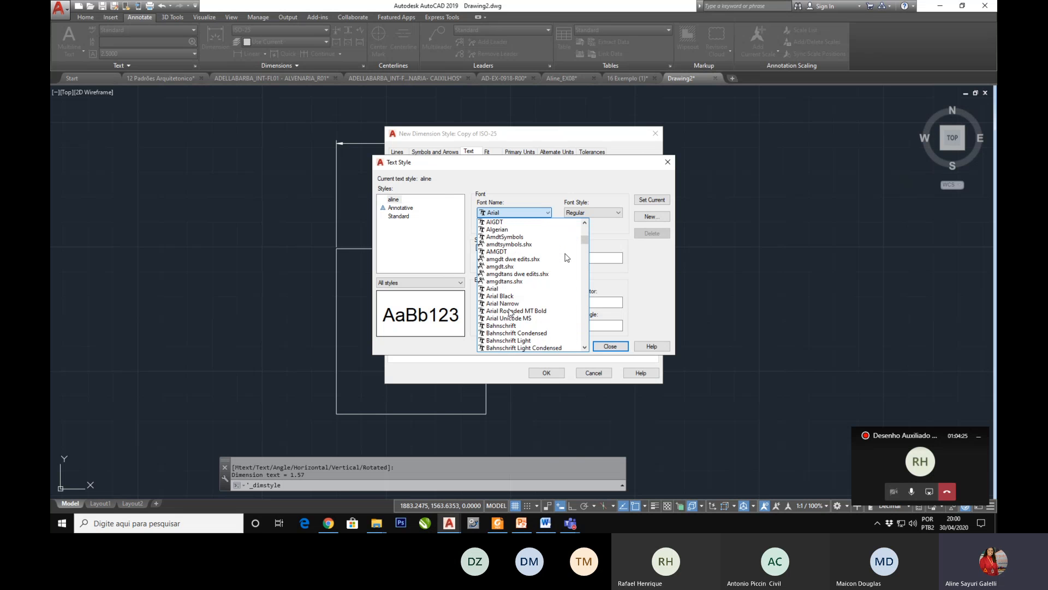
scroll(511, 312, "up", 1)
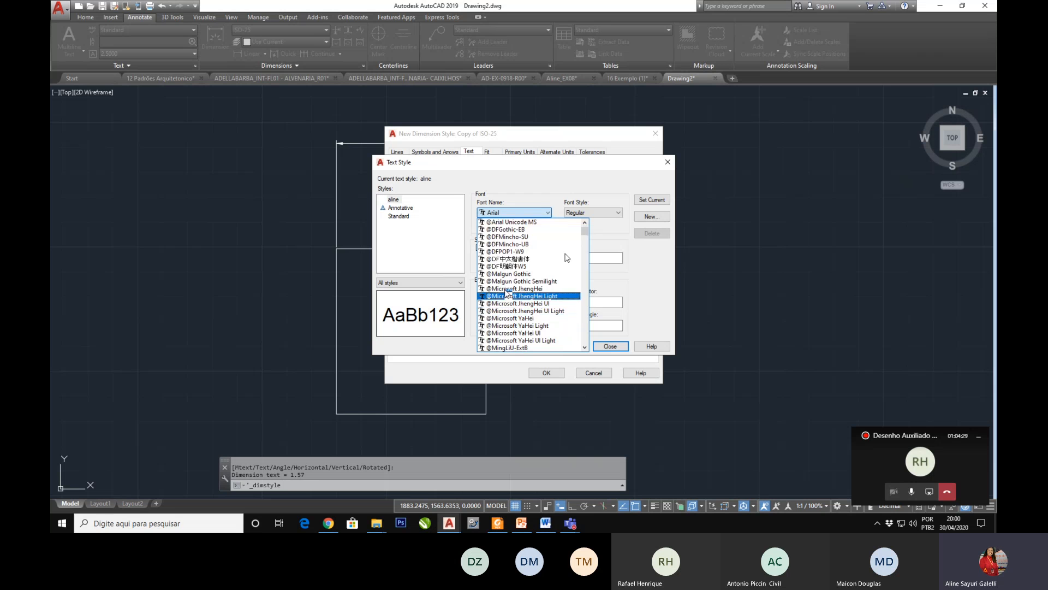
Step: Try Arial Narrow as the font of the new text style, and restore Arial
left_click(512, 214)
left_click(512, 214)
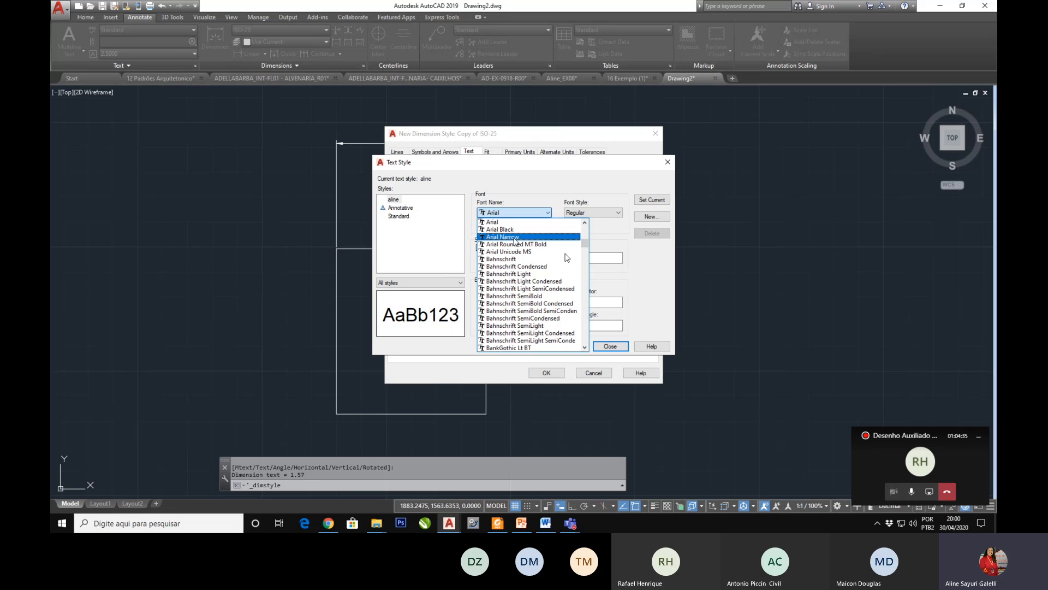
left_click(514, 240)
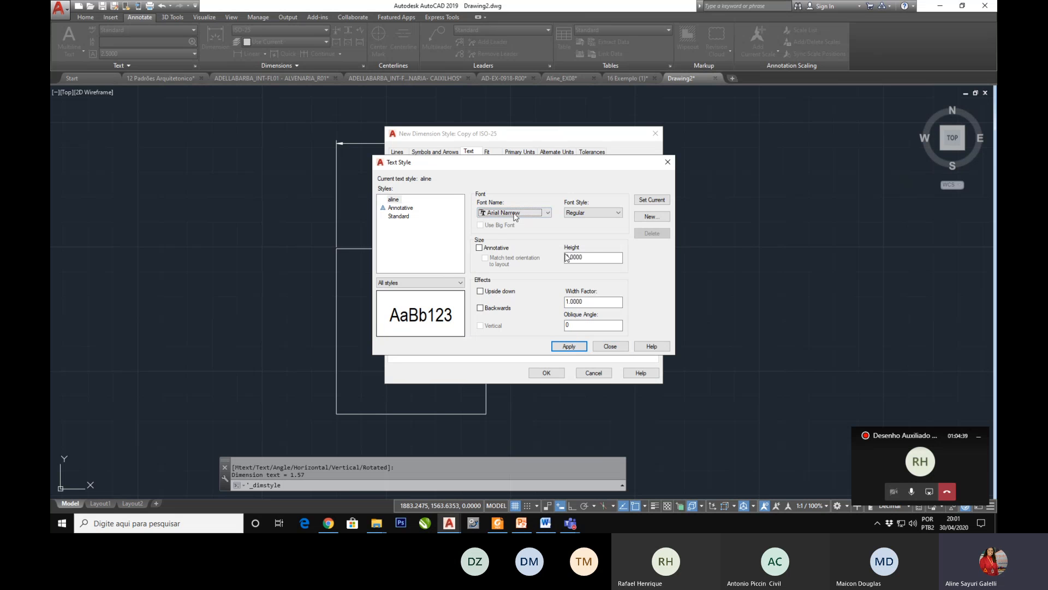
left_click(514, 212)
scroll(509, 230, "up", 2)
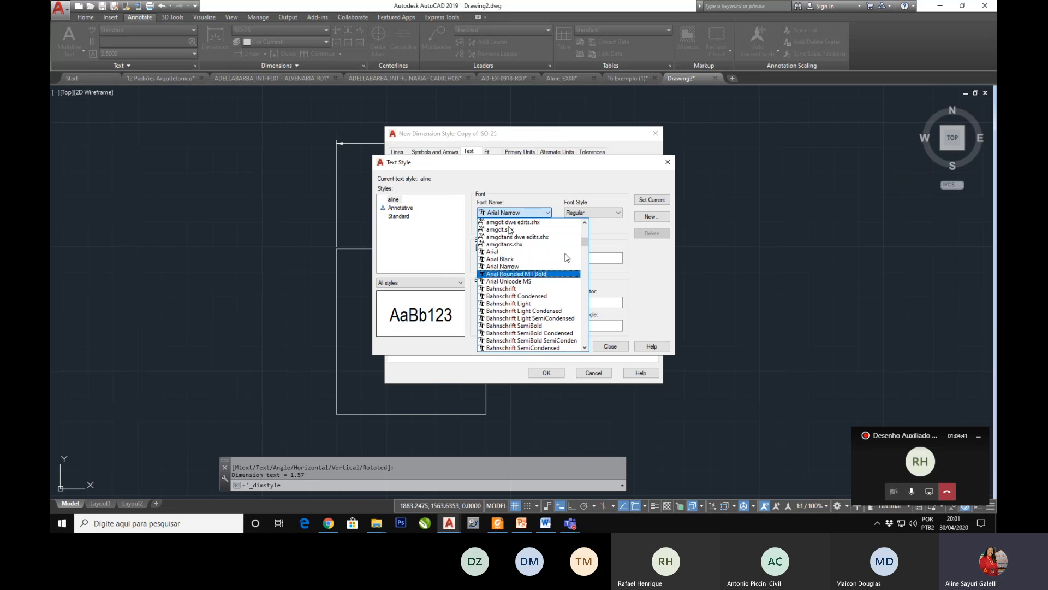
left_click(501, 251)
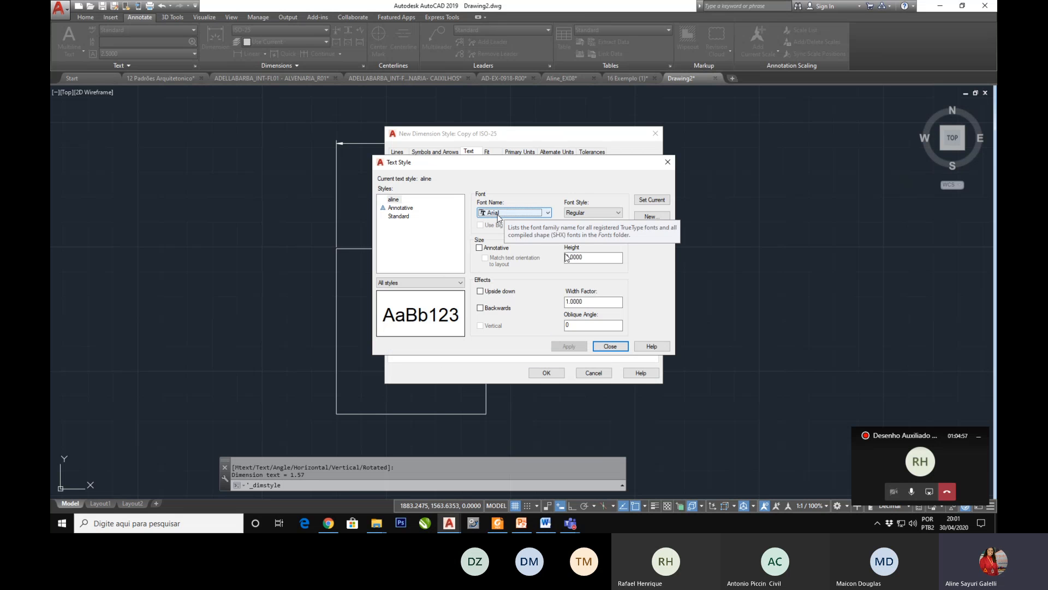
Step: Try the Negrito font style for the new text style, restore Regular, and close the text style settings
left_click(593, 213)
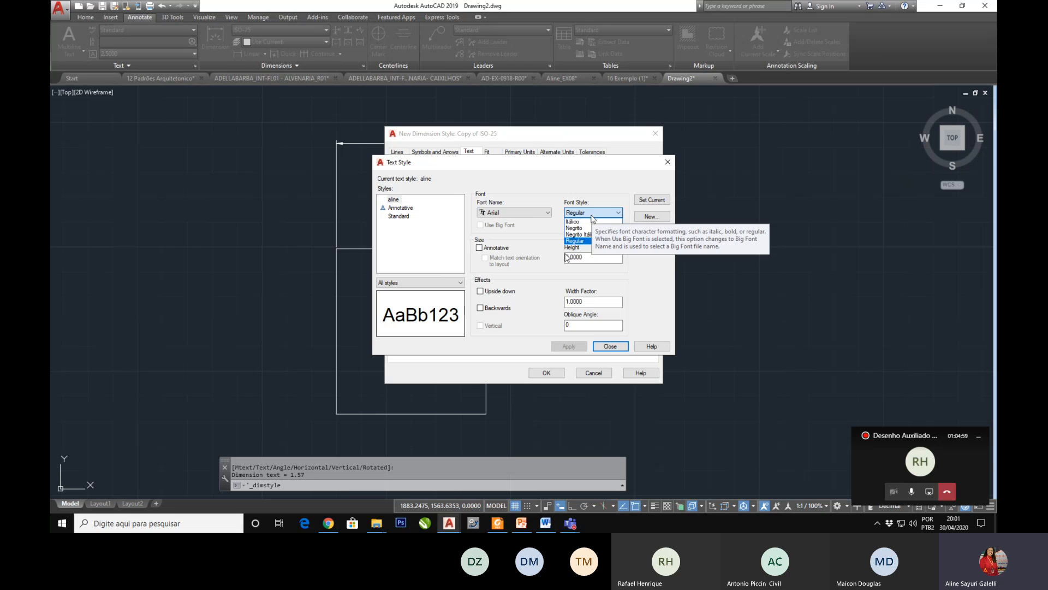
left_click(582, 229)
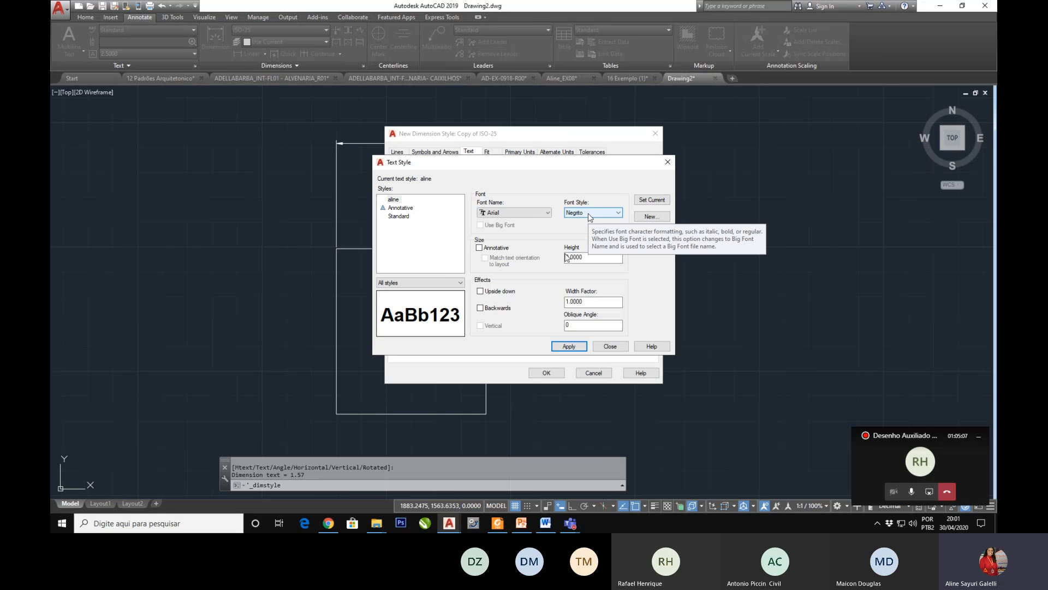
left_click(589, 216)
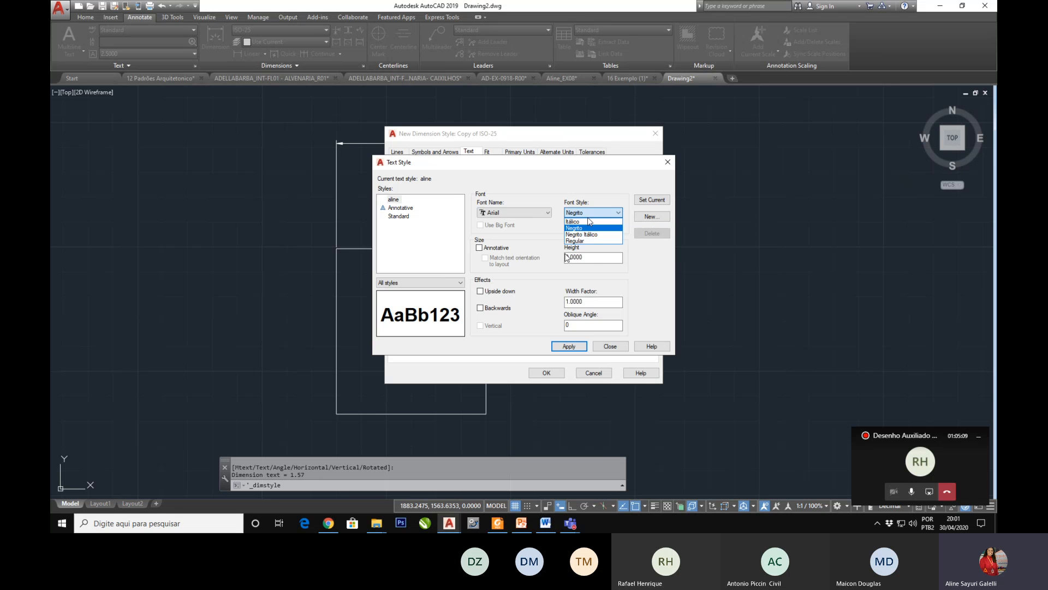
left_click(578, 240)
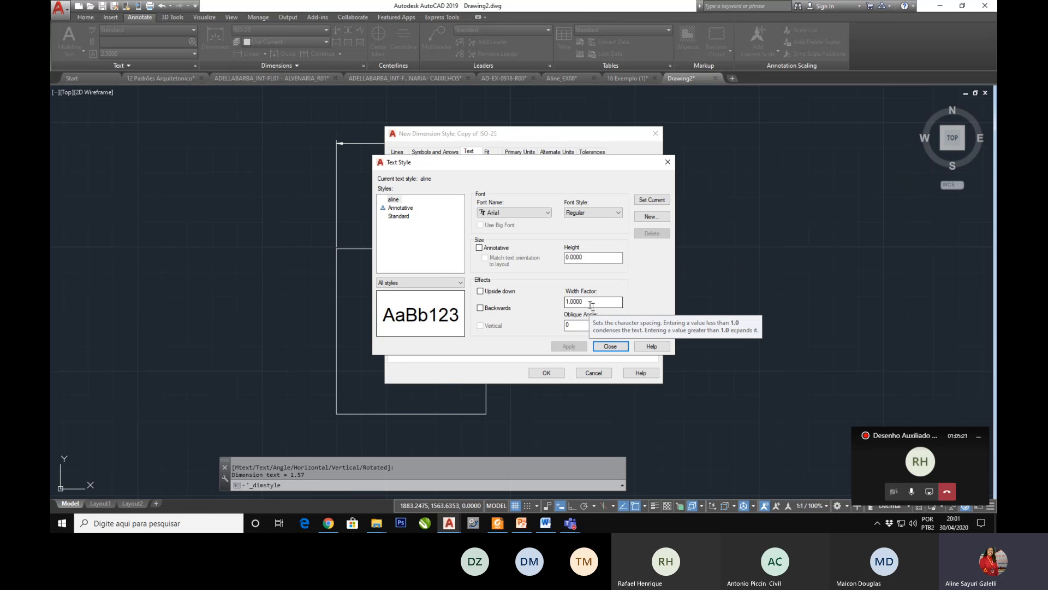
left_click(610, 346)
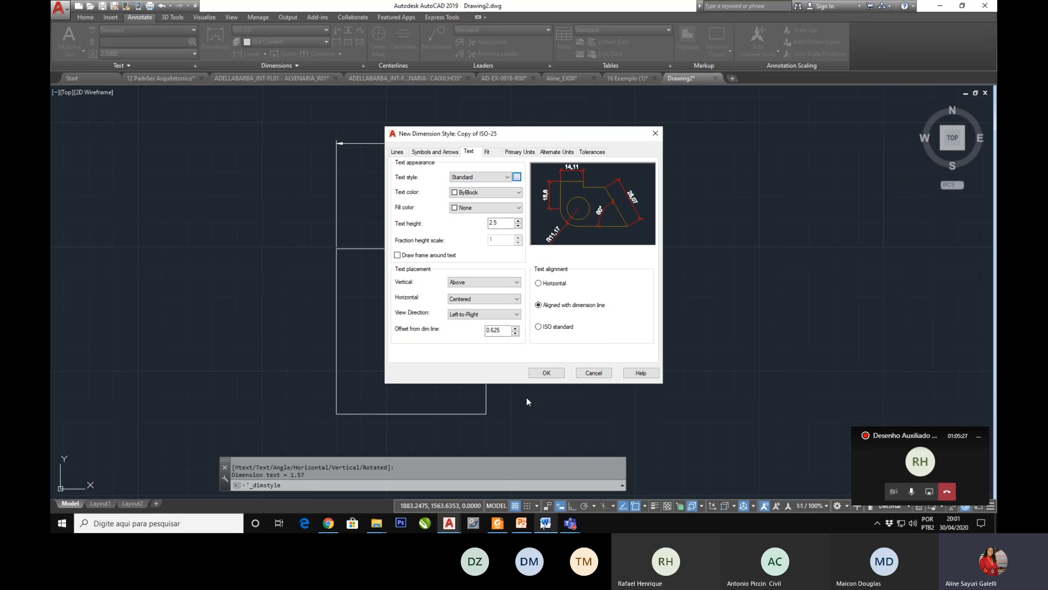
Step: Switch to PowerPoint and move on from the text settings slide to the slide about the dimension style's Fit options
left_click(521, 524)
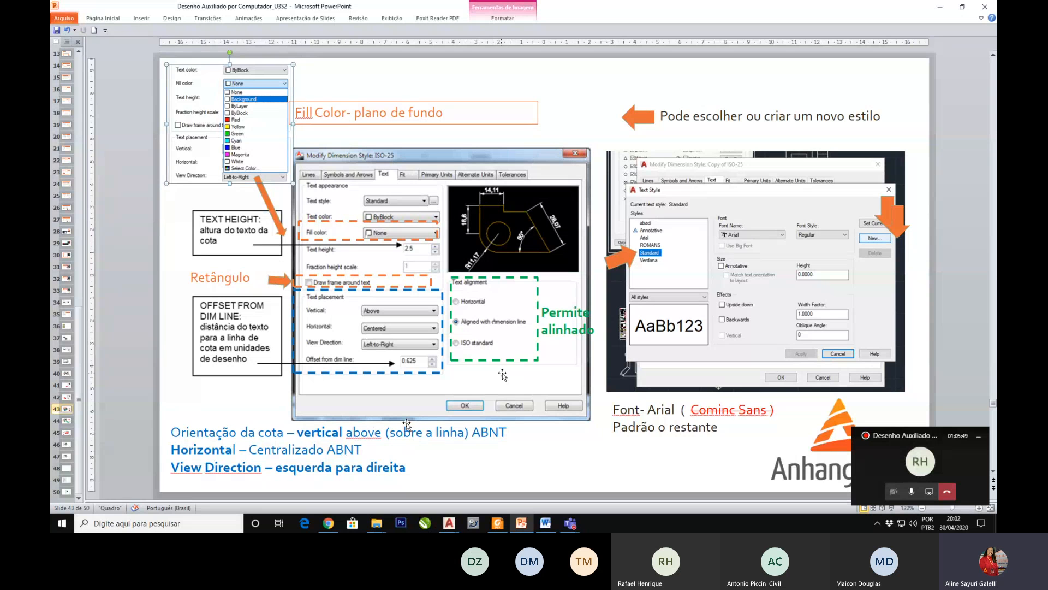
scroll(617, 405, "up", 1)
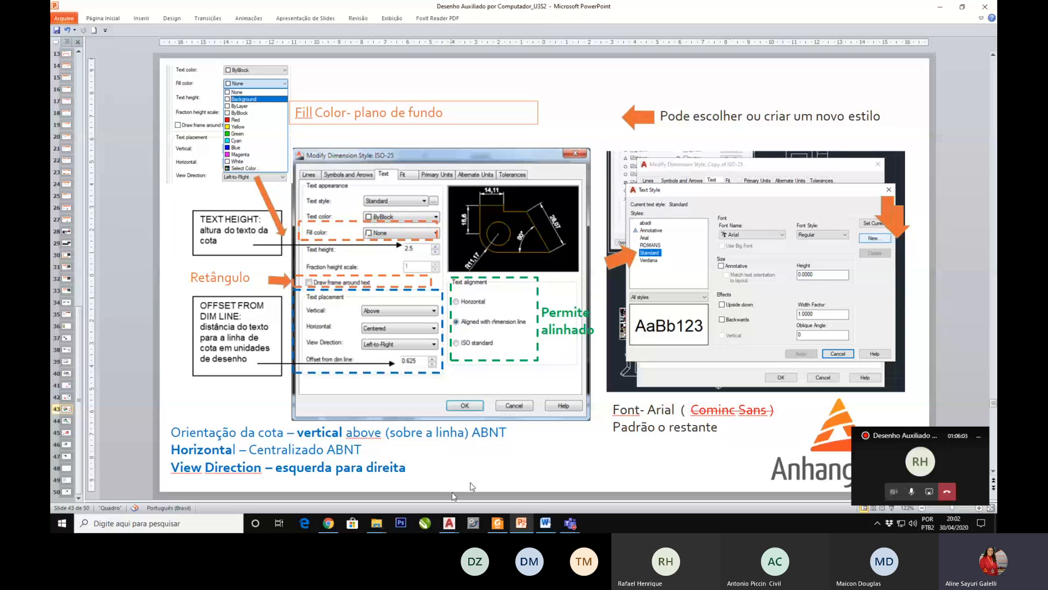
scroll(434, 464, "down", 1)
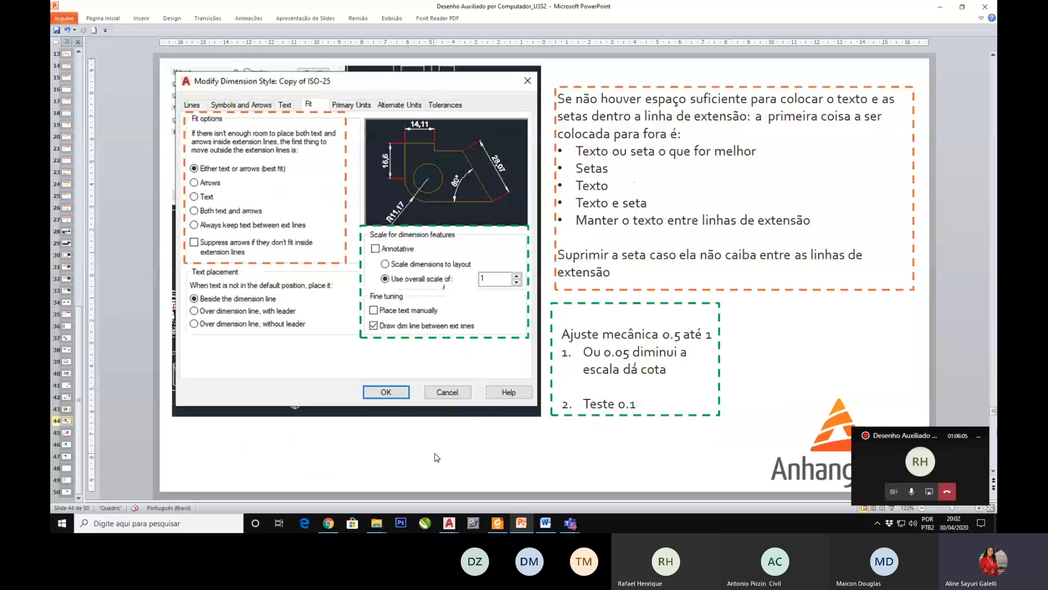
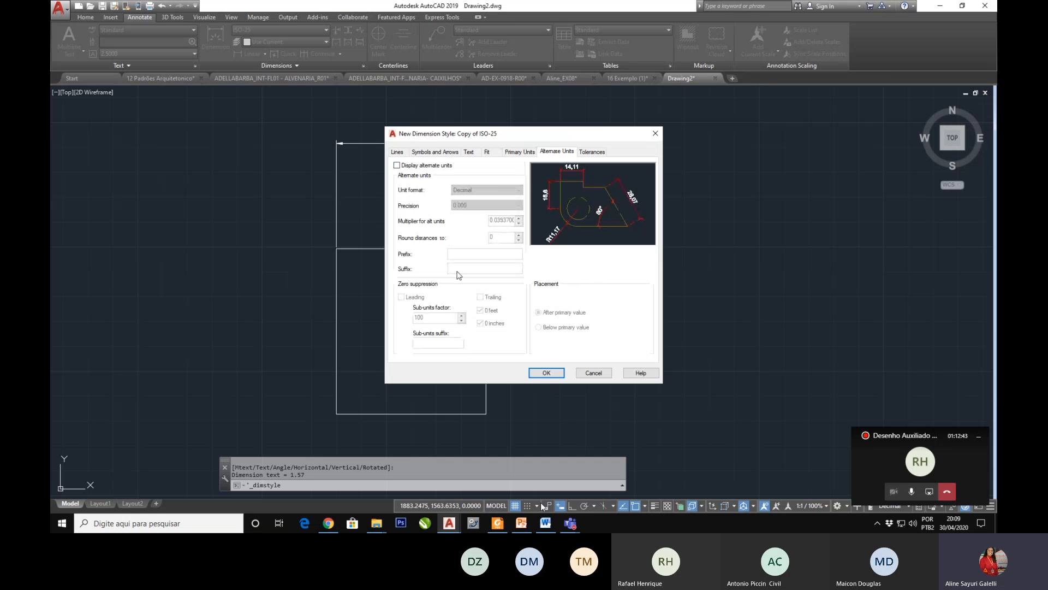
Step: Turn on alternate units with the suffix "obs" and save the new dimension style Copy of ISO-25
left_click(396, 165)
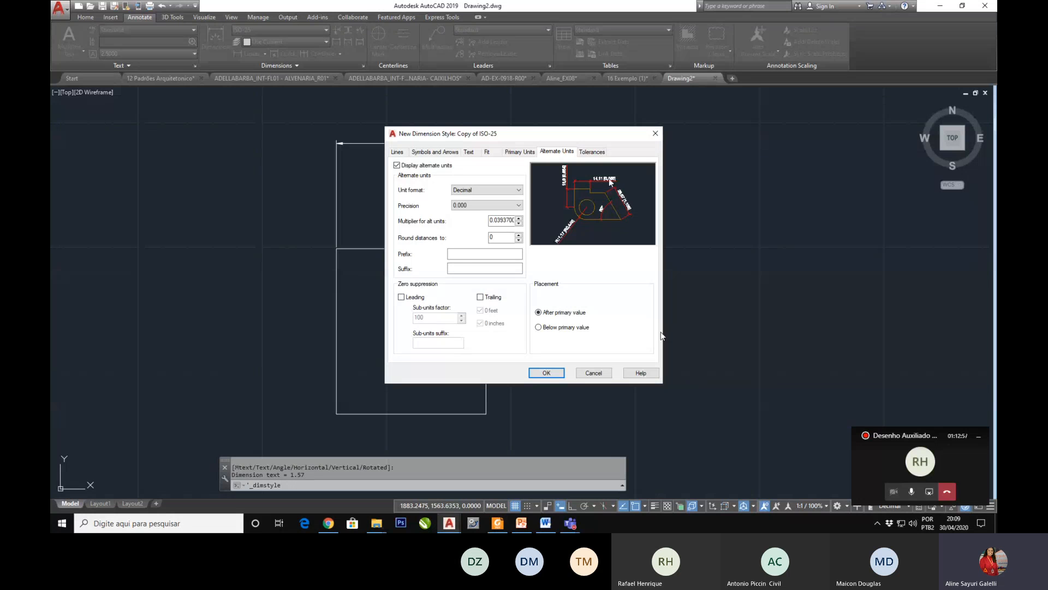
left_click(454, 267)
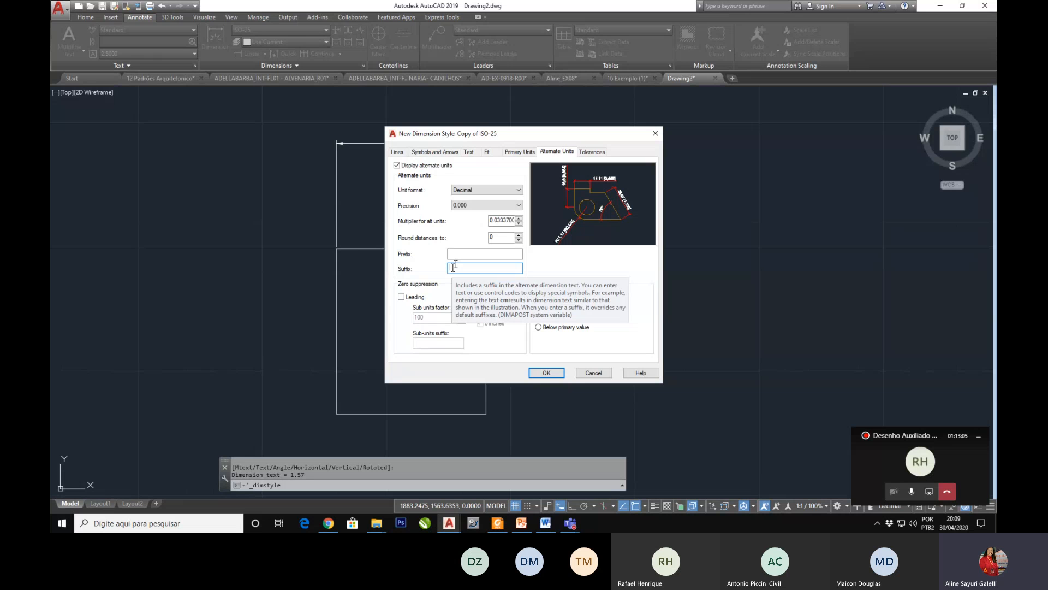
type("cms")
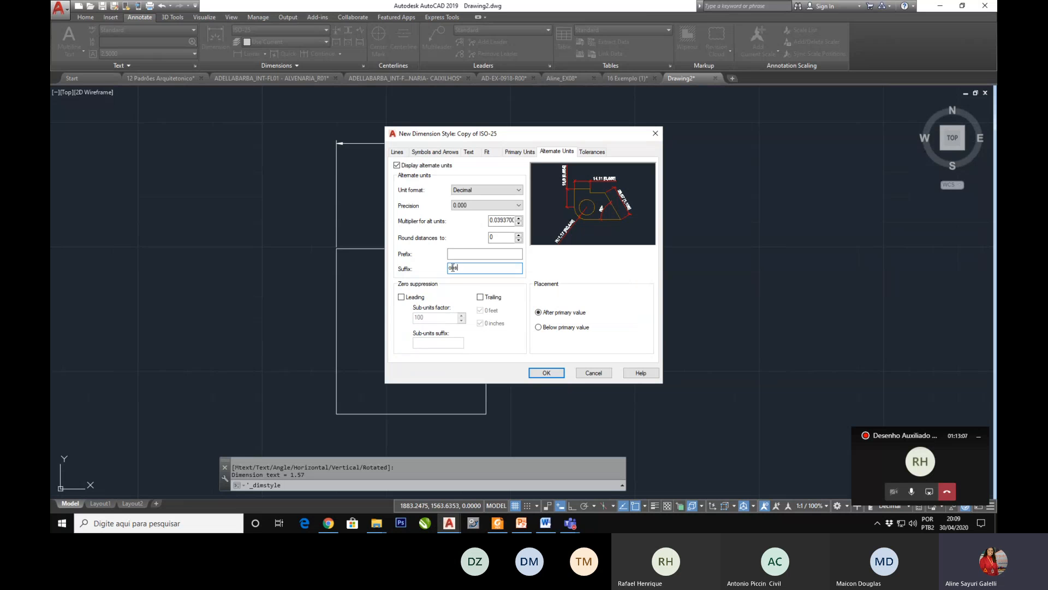
key("Return")
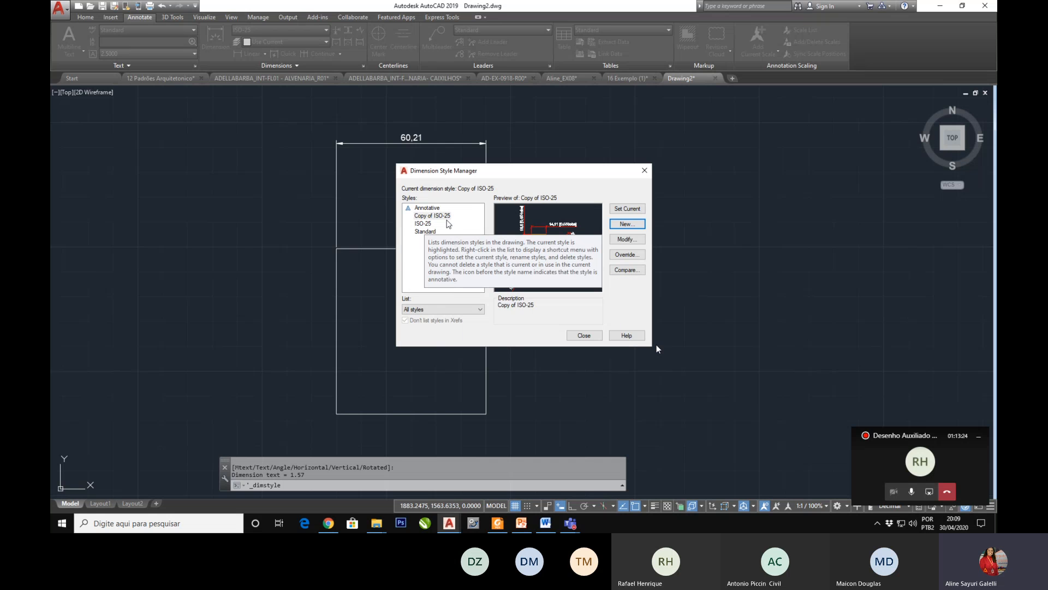
Step: Modify the Copy of ISO-25 style again, clearing the alternate units suffix and turning off the alternate units display
left_click(442, 216)
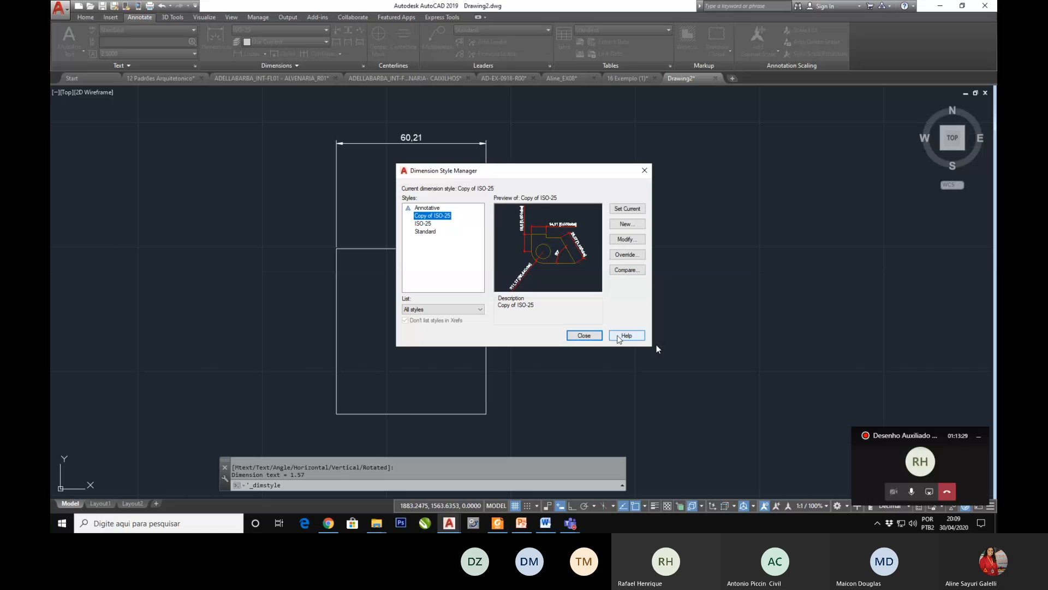
left_click(627, 241)
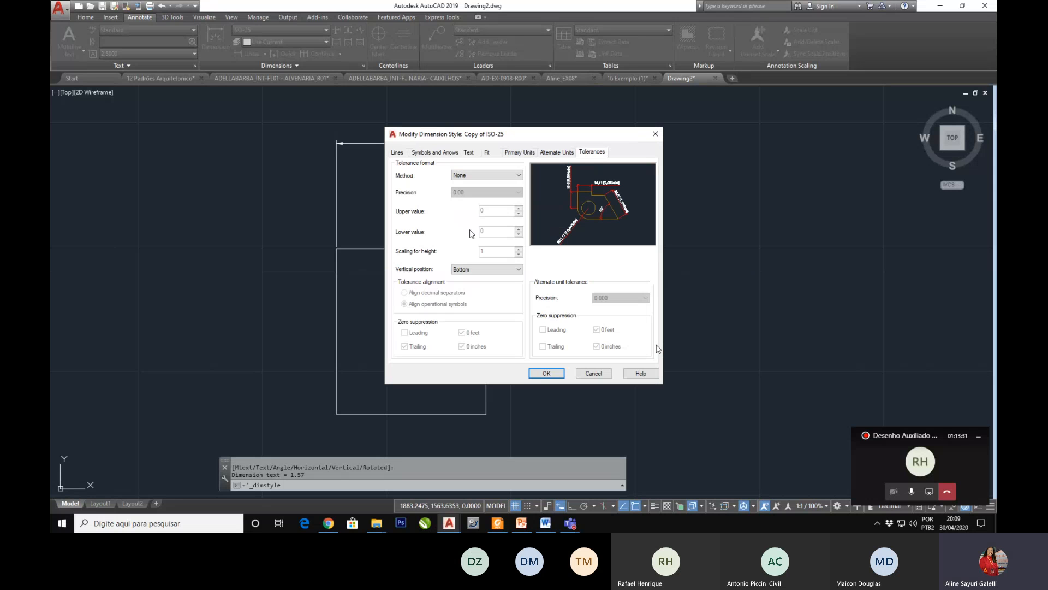
left_click(552, 154)
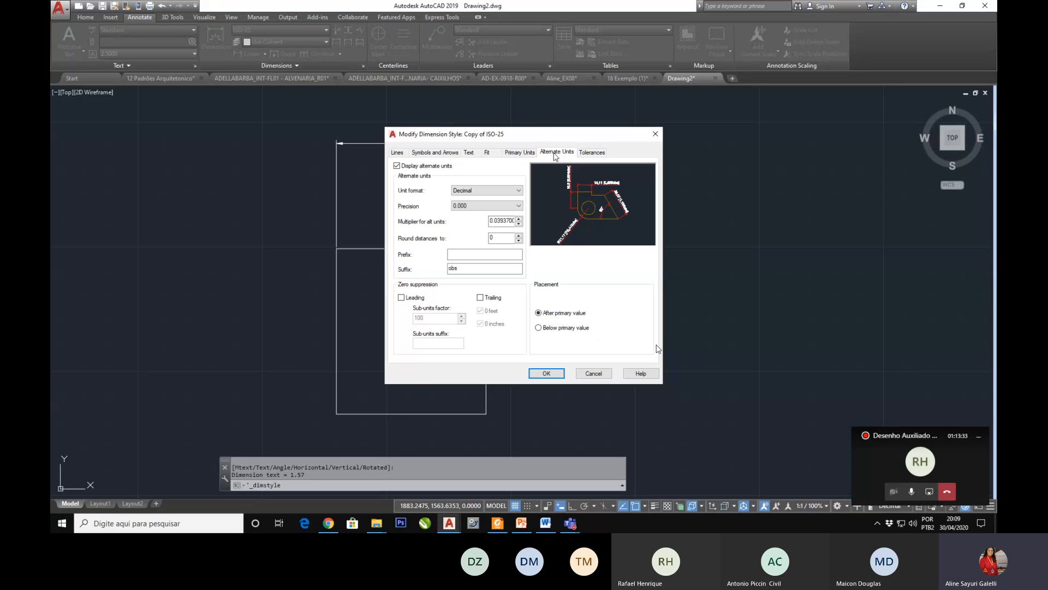
left_click_drag(466, 268, 439, 274)
key("BackSpace")
left_click(397, 166)
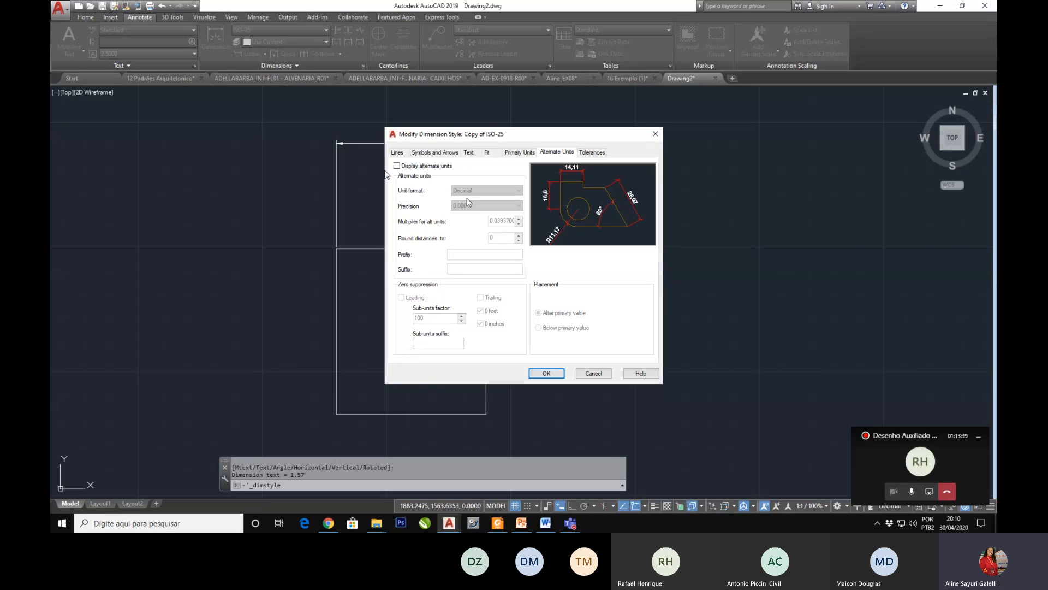
Step: Turn alternate units back on and try the Fractional Stacked and Fractional unit formats
left_click(396, 165)
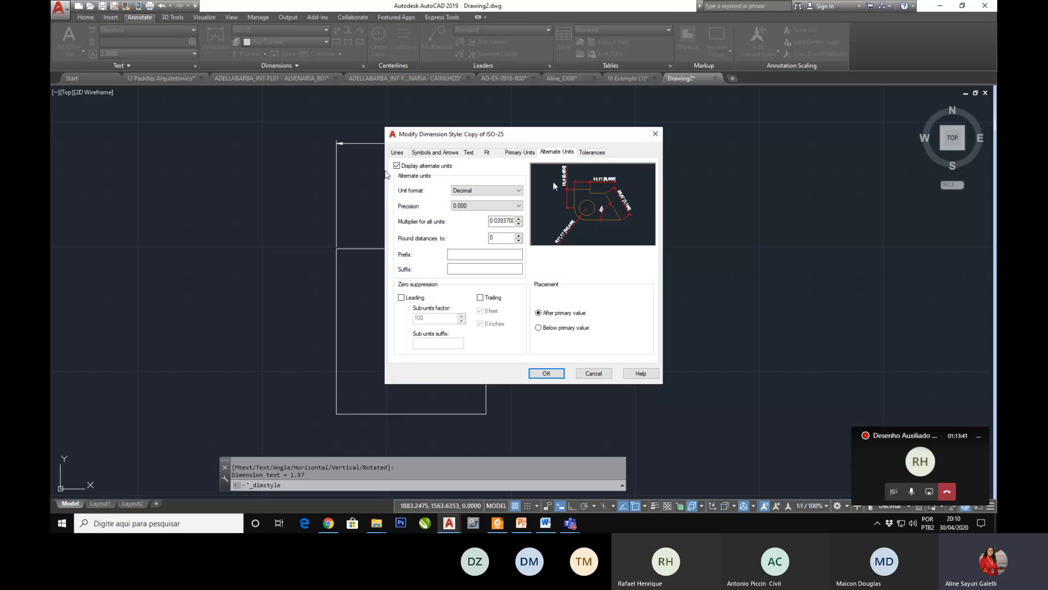
left_click(483, 190)
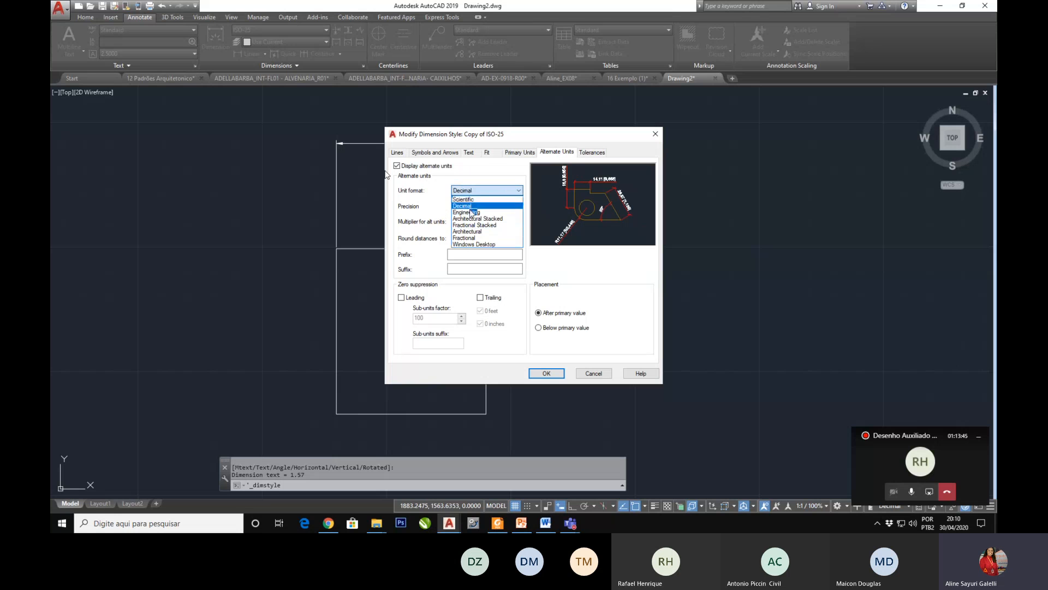
left_click(481, 168)
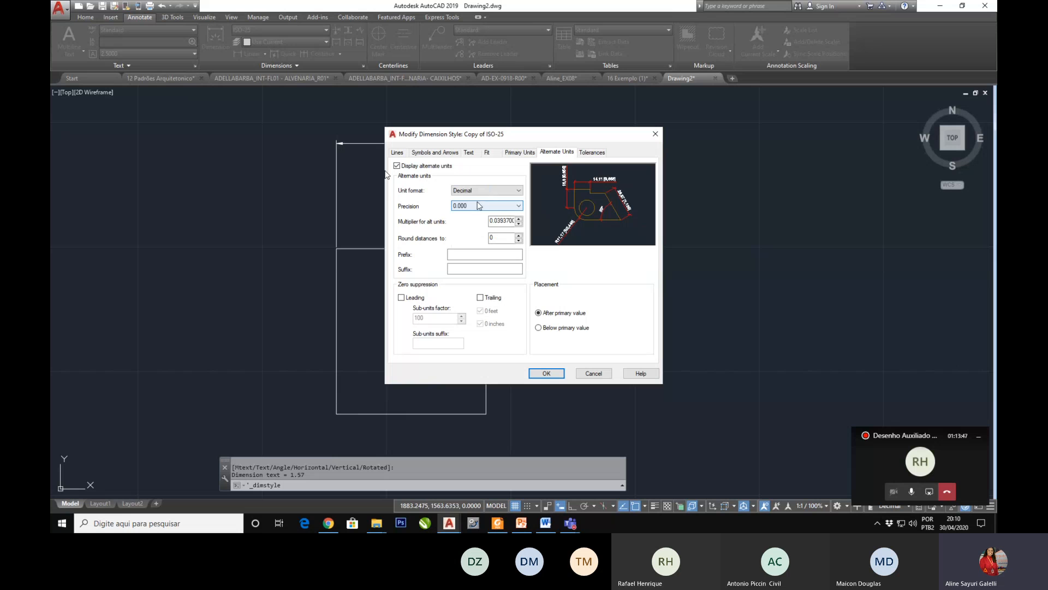
left_click(479, 206)
left_click(479, 205)
left_click(480, 190)
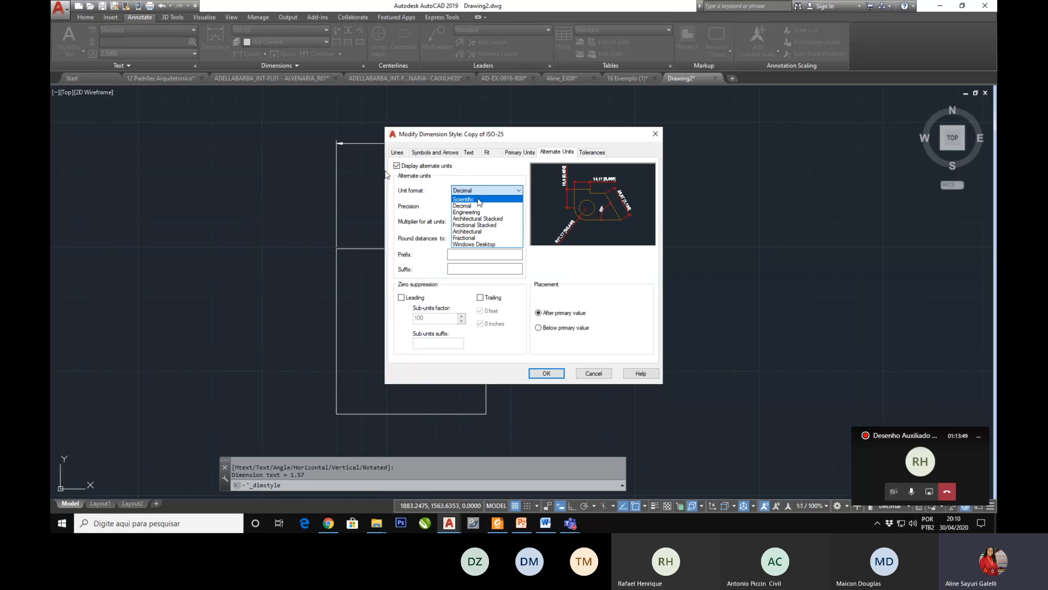
left_click(474, 225)
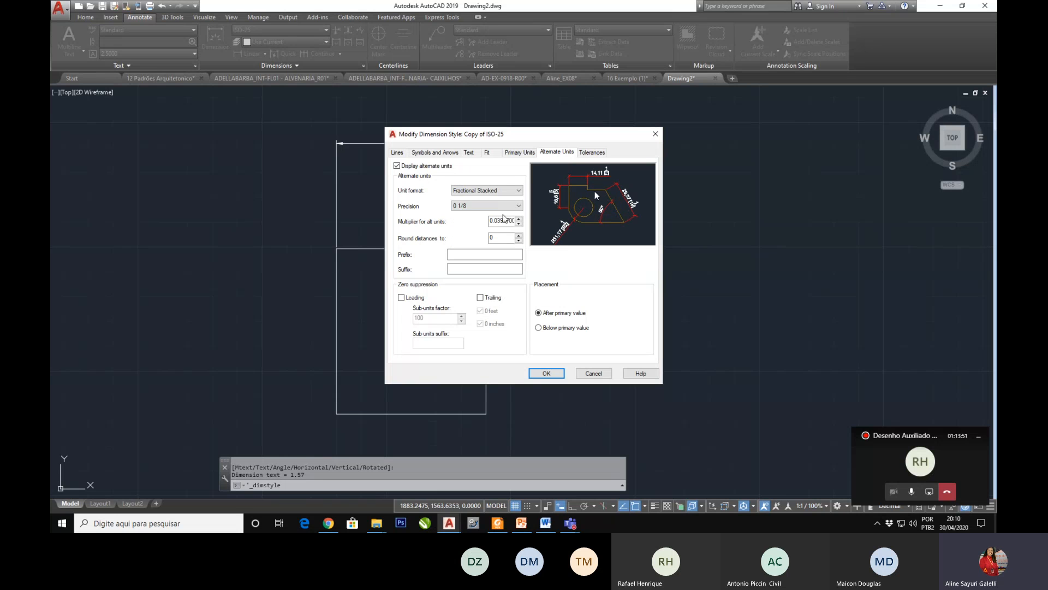
left_click(486, 190)
left_click(470, 240)
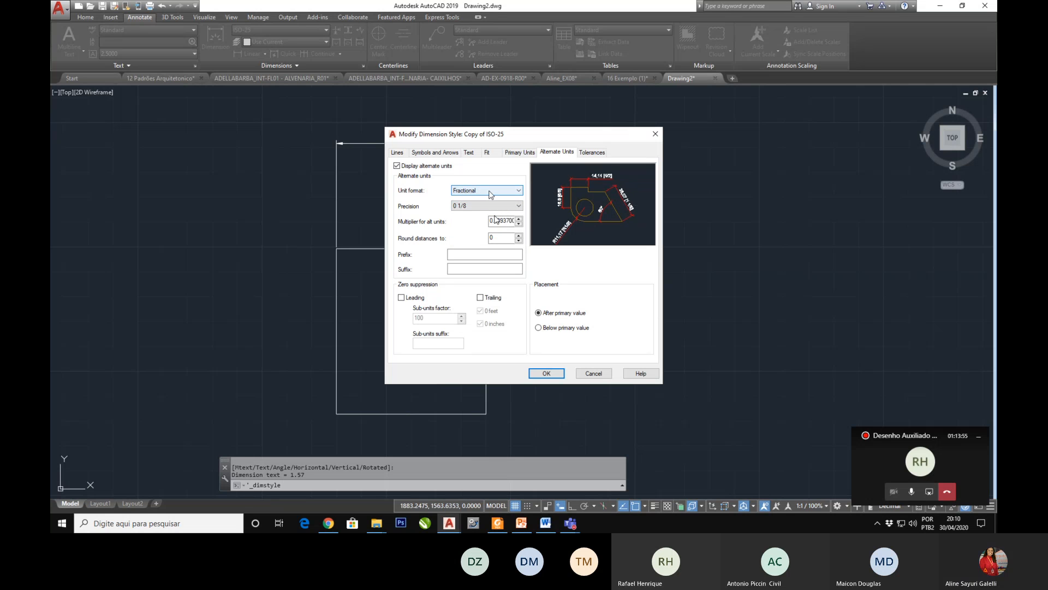
Step: Toggle the alternate units display to compare previews, restore the Decimal unit format, and turn alternate units off
key("ctrl+Tab")
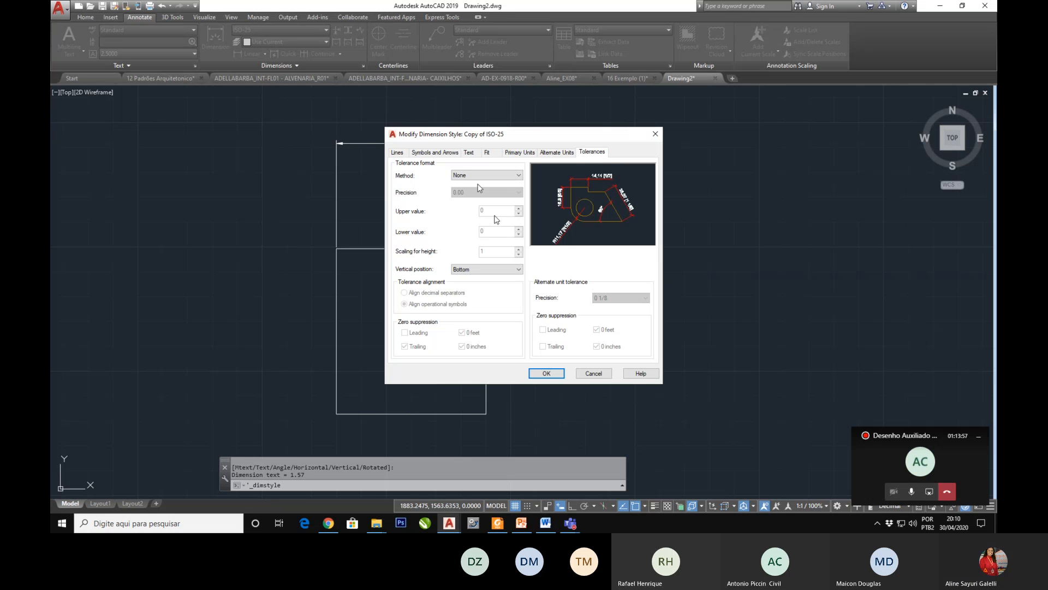
left_click(557, 152)
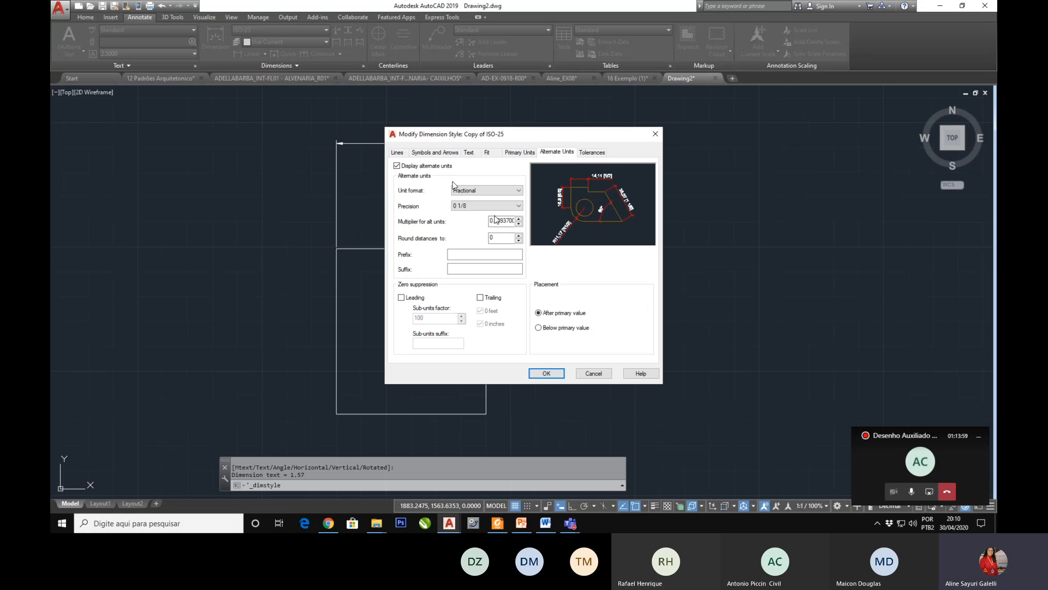
left_click(397, 166)
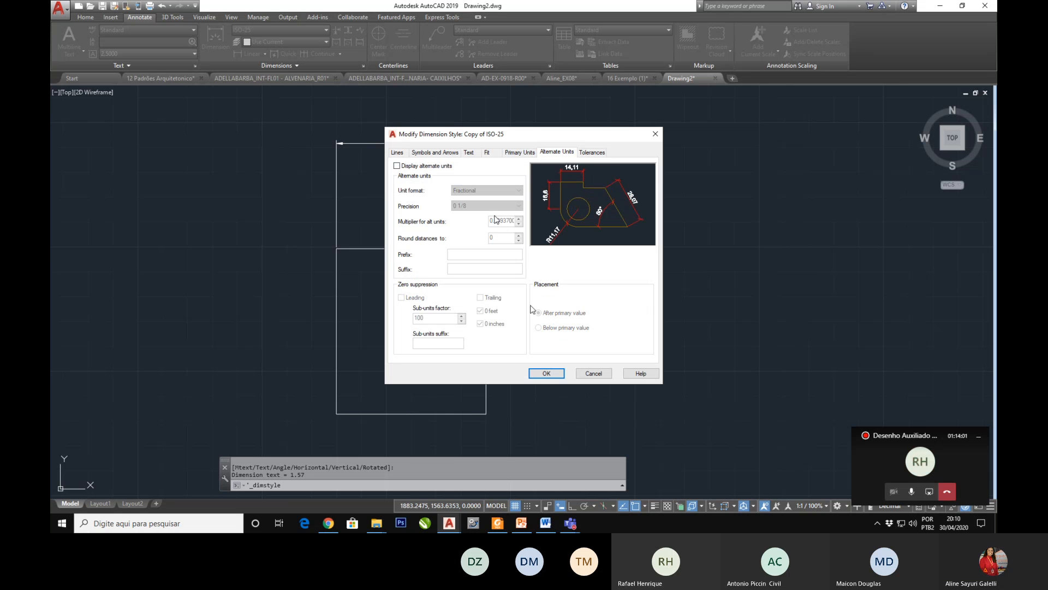
left_click(397, 166)
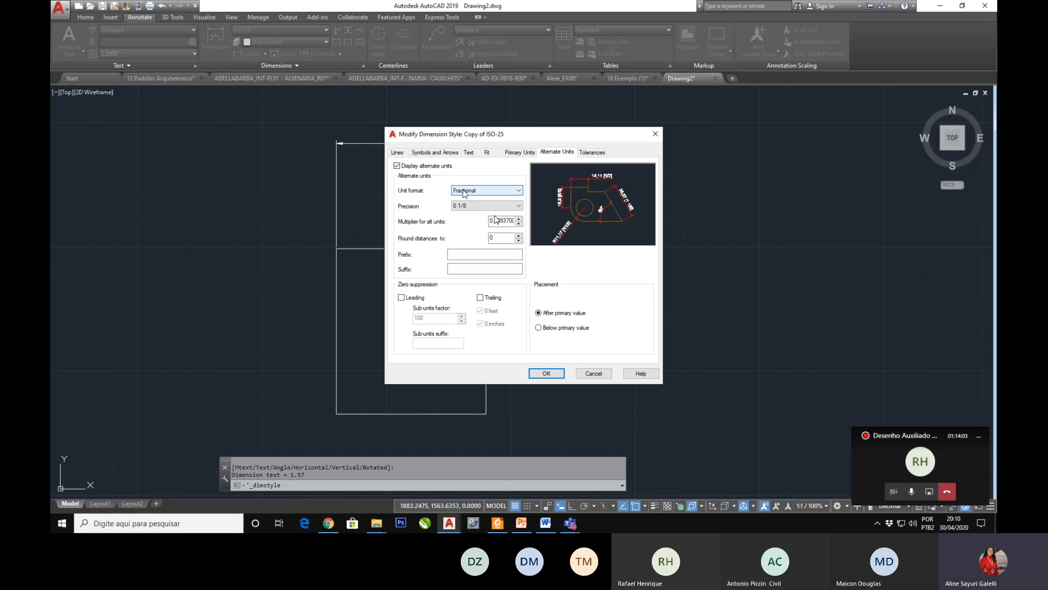
left_click(474, 190)
left_click(463, 205)
left_click(397, 166)
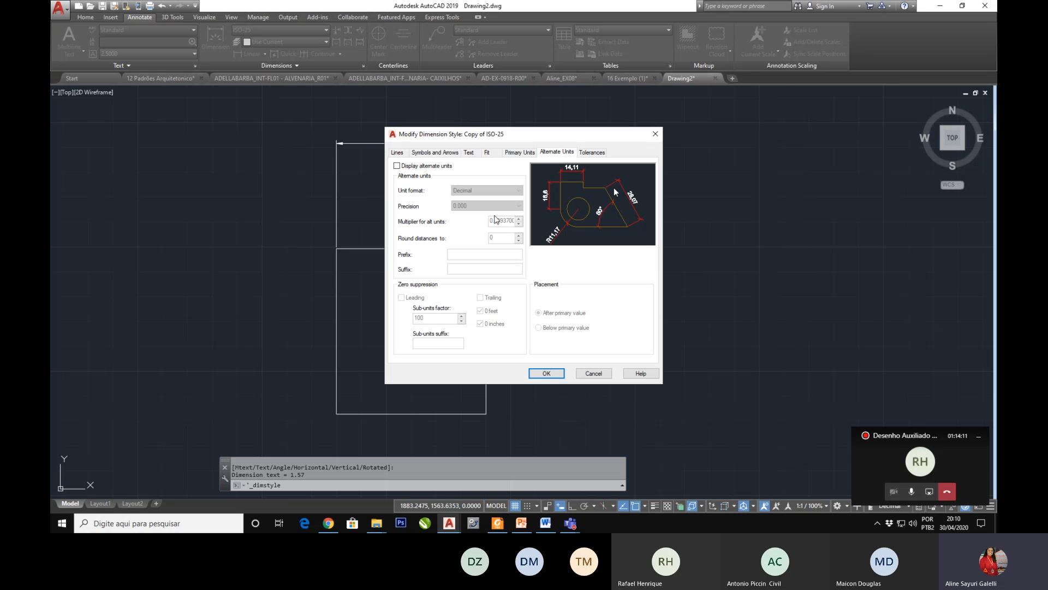
Step: View the style's Tolerances settings, then switch to PowerPoint and advance to the slide about tolerances
left_click(590, 153)
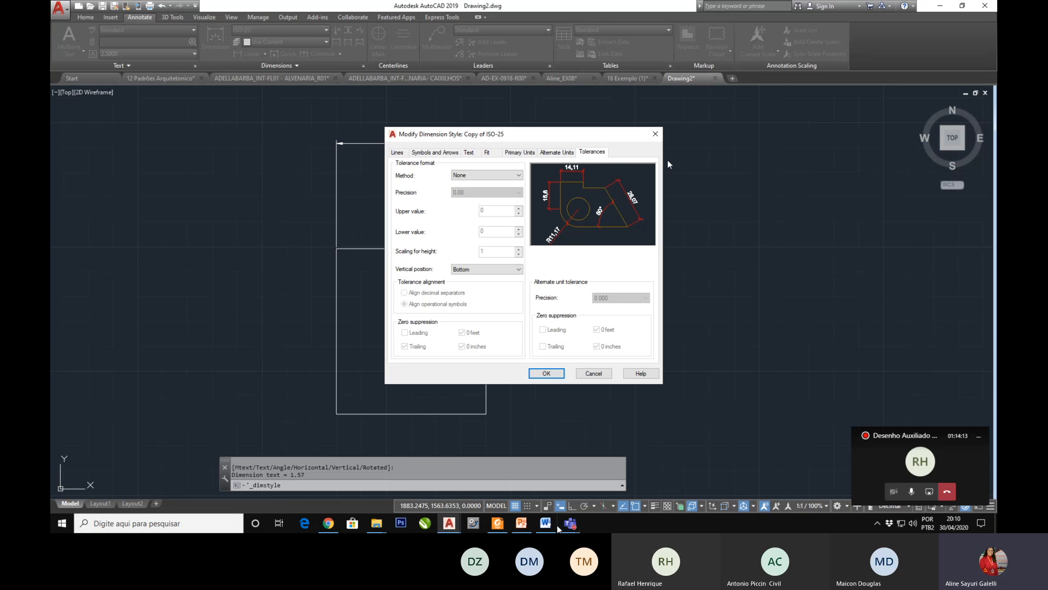
left_click(521, 523)
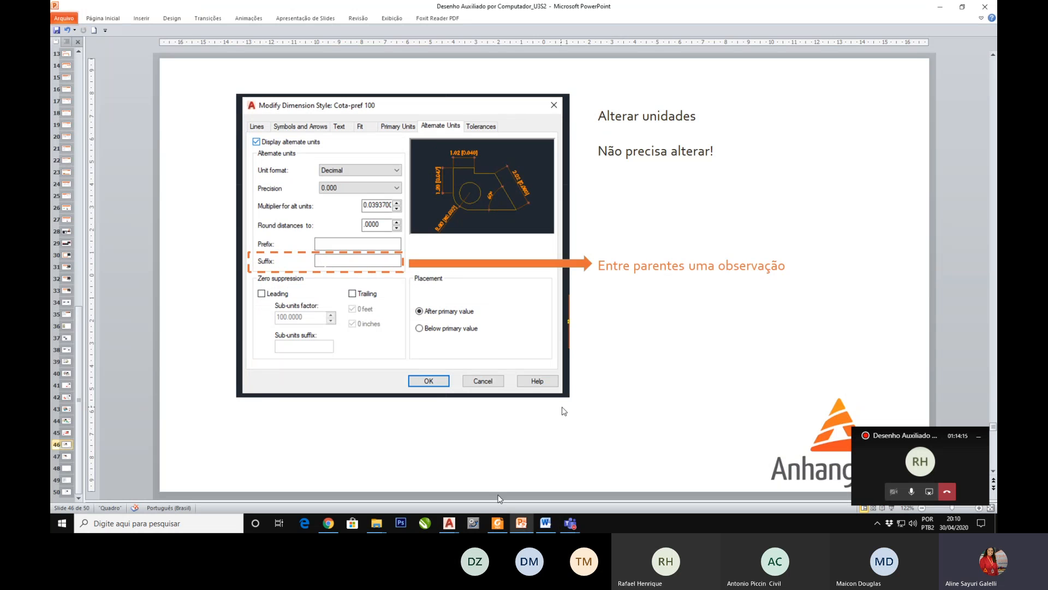
key("Page_Down")
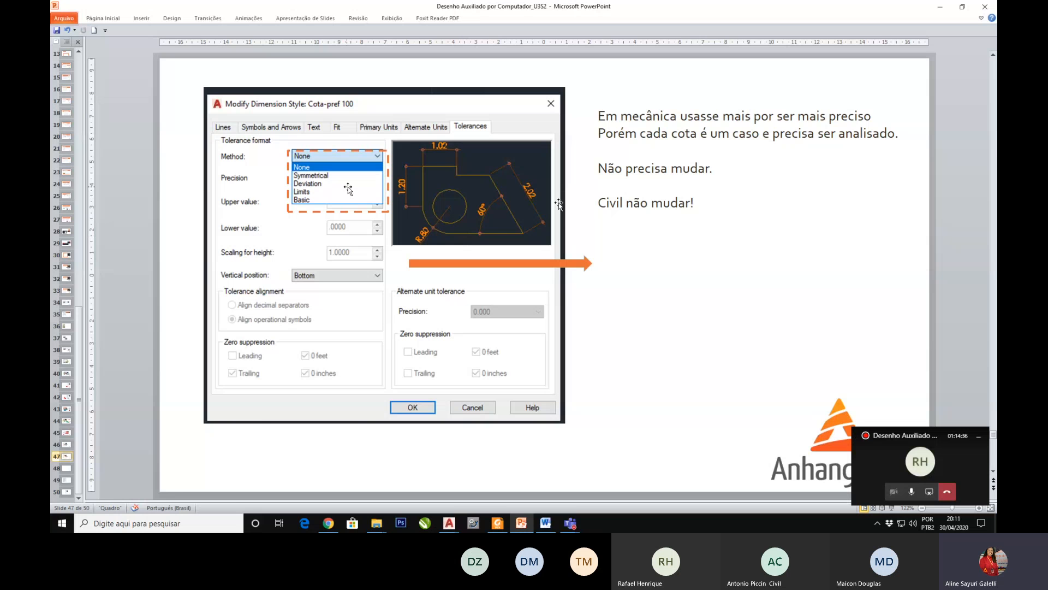
left_click(619, 180)
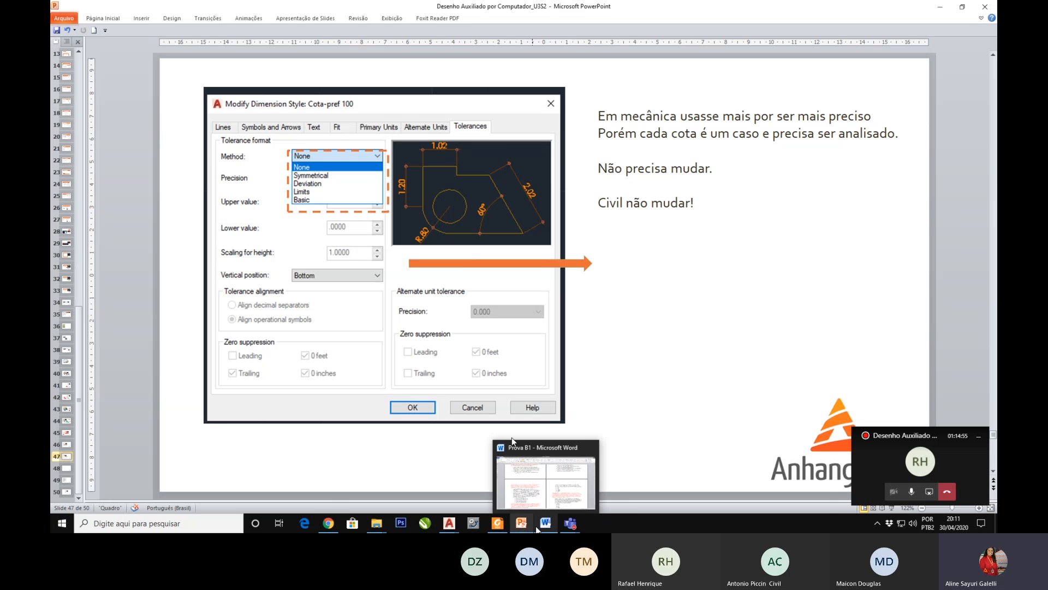
Step: Return to Drawing2 in AutoCAD and try the Symmetrical, Limits and Basic tolerance methods for Copy of ISO-25
mouse_move(490, 528)
mouse_move(450, 523)
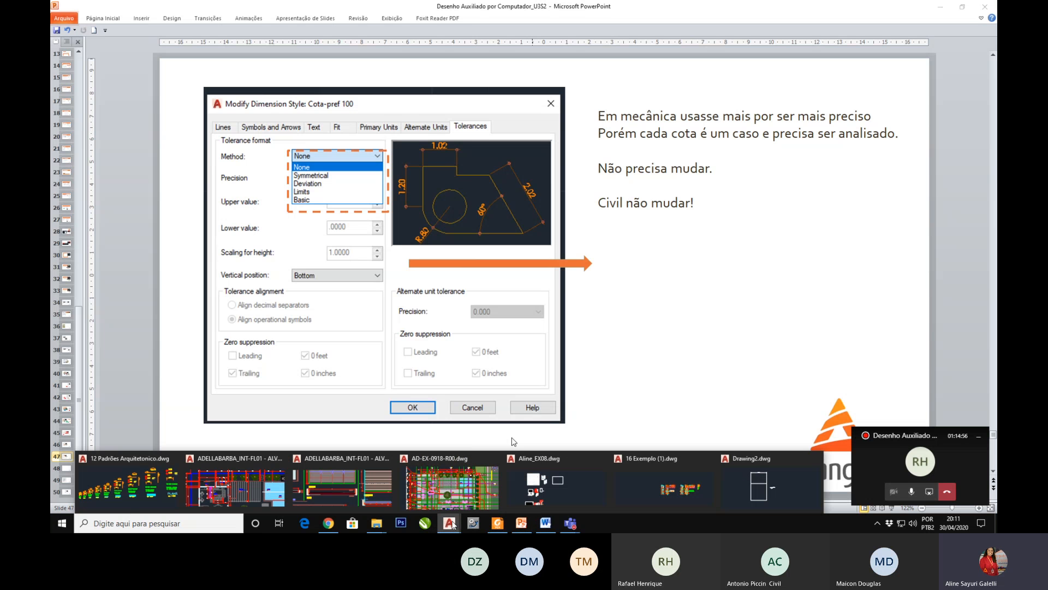
left_click(759, 490)
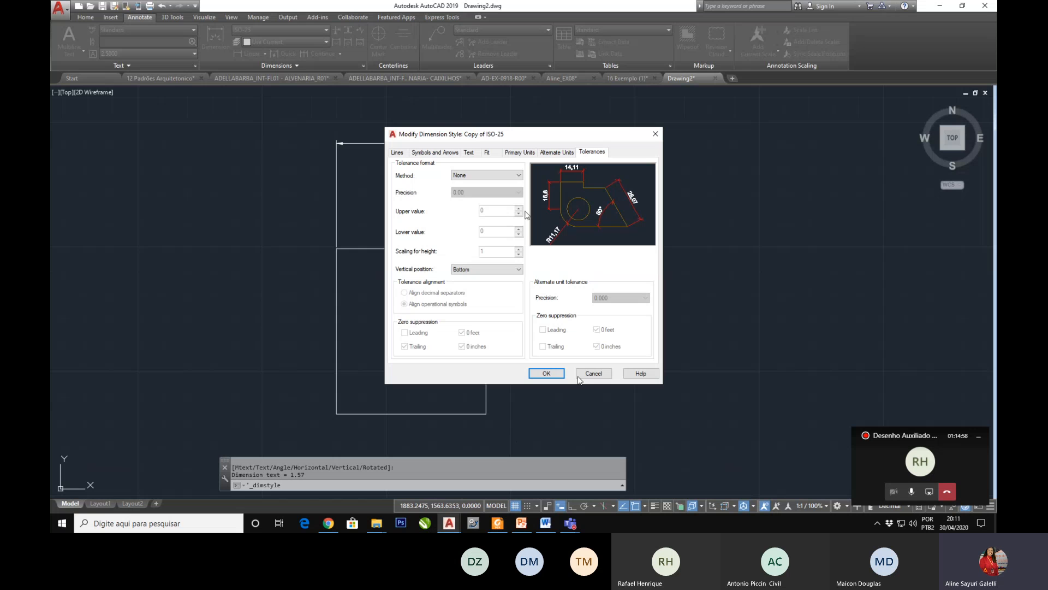
left_click(505, 176)
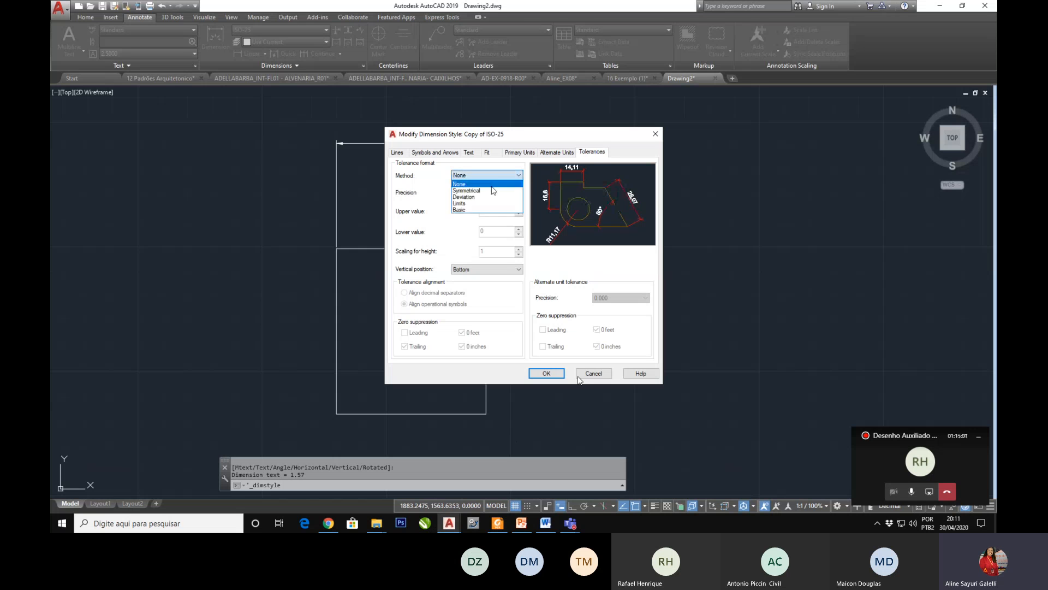
left_click(491, 188)
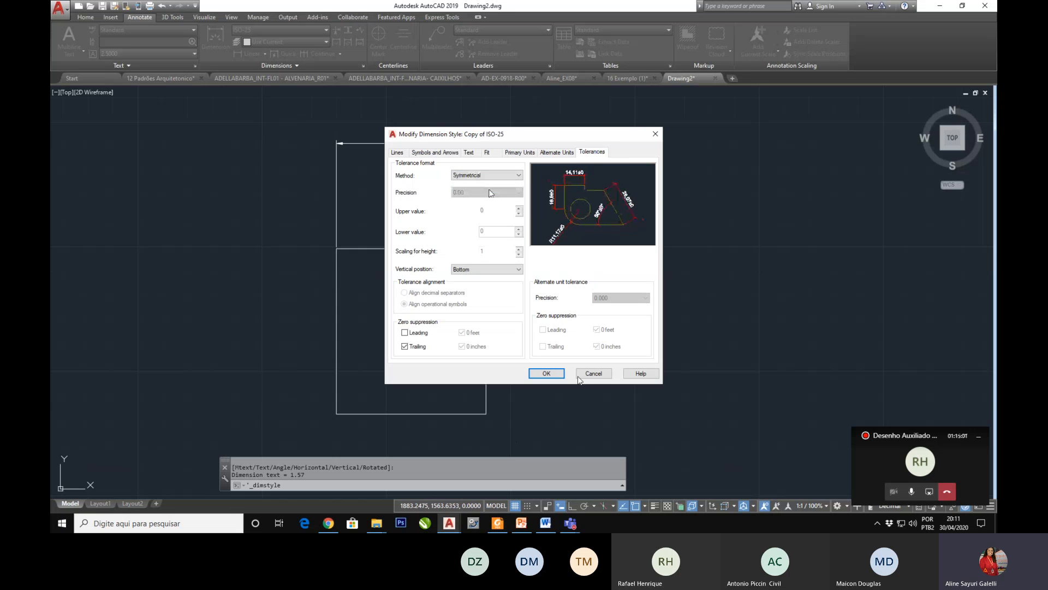
left_click(494, 175)
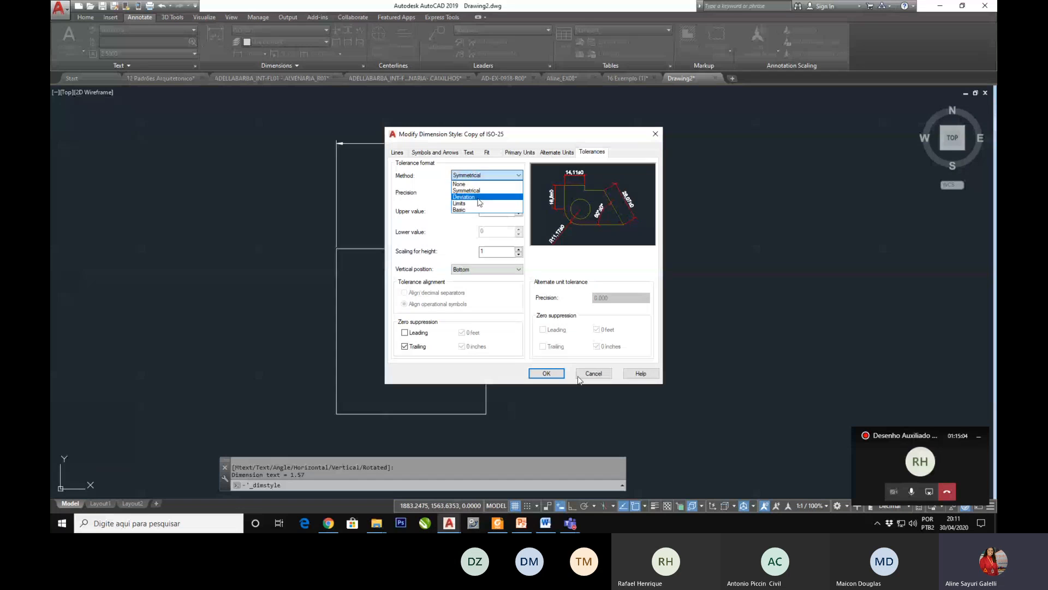
left_click(476, 202)
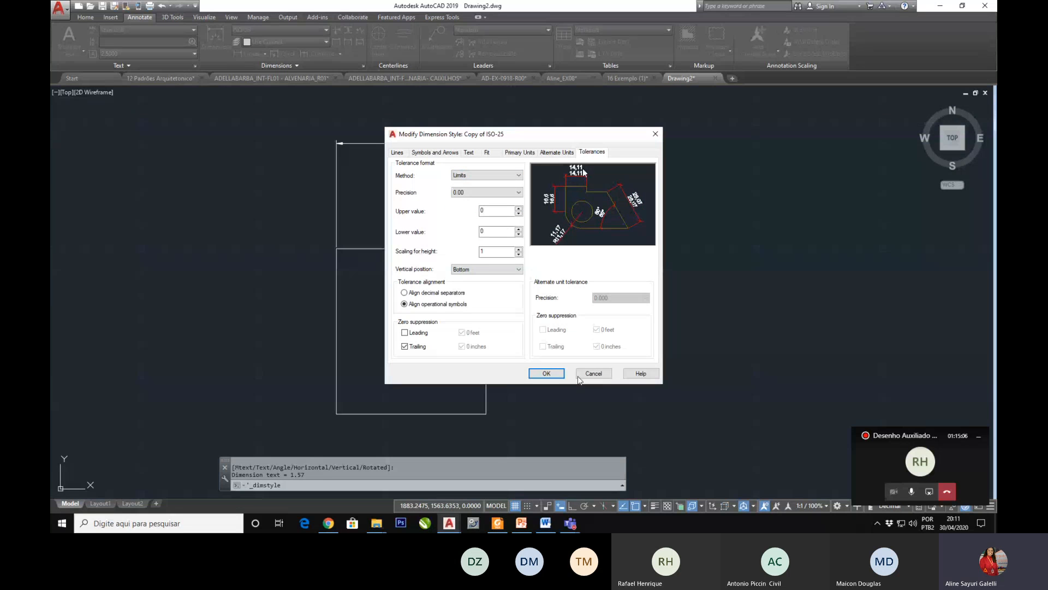
left_click(505, 175)
left_click(488, 209)
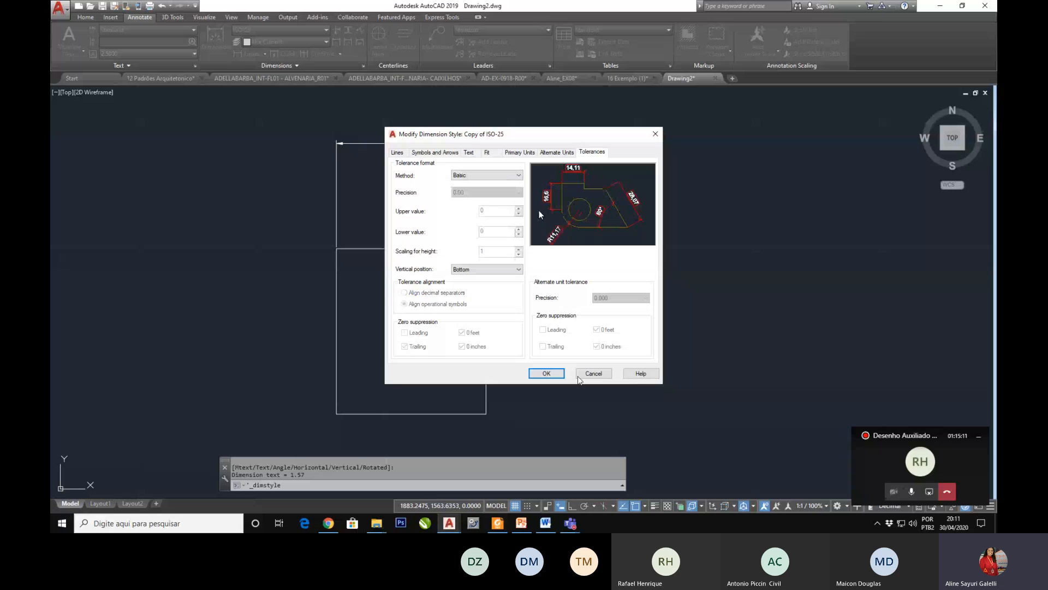
Step: Try the Limits and Deviation tolerance methods for the dimension style
left_click(488, 175)
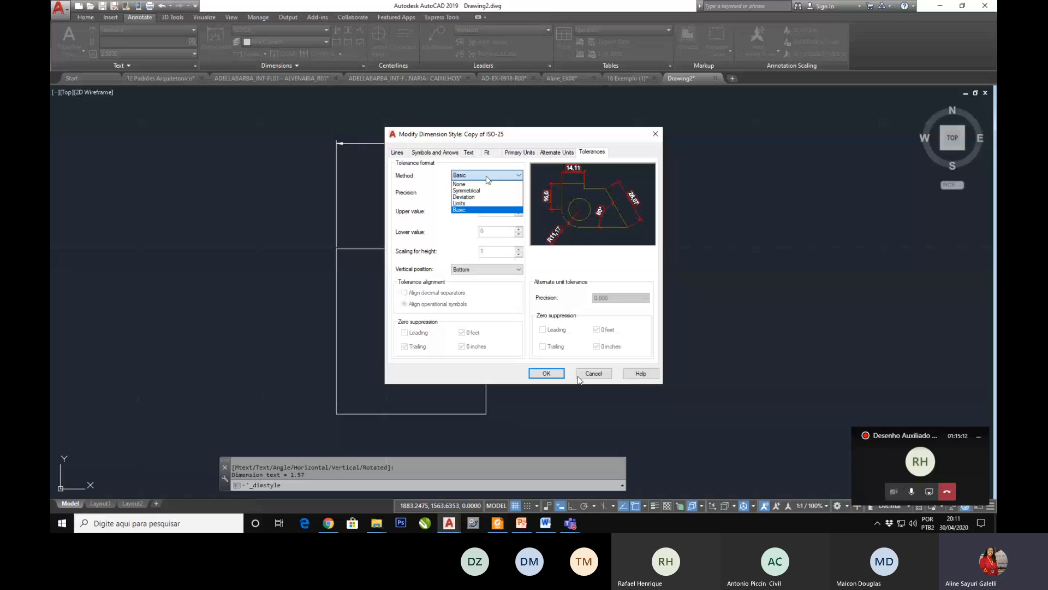
left_click(500, 203)
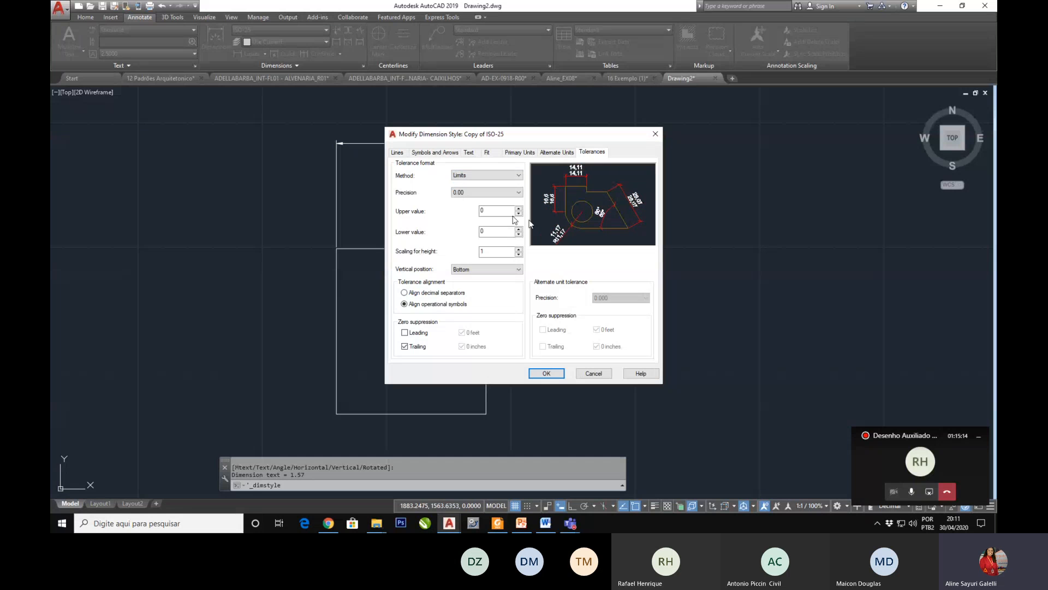
left_click(491, 176)
left_click(486, 193)
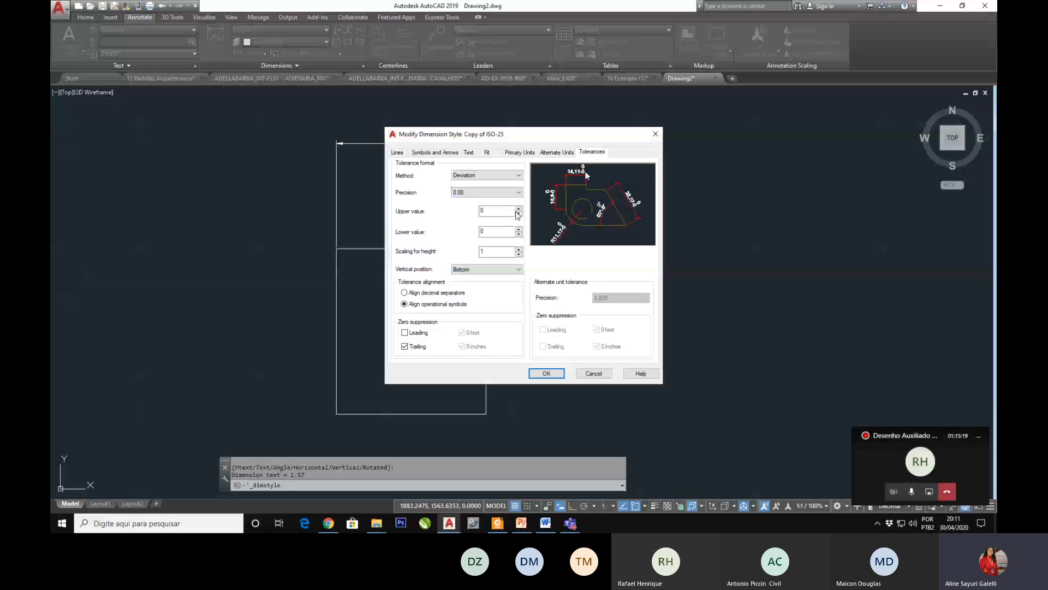
Step: Try the Symmetrical tolerance method once more, restore None, and save the changes to the dimension style
left_click(483, 180)
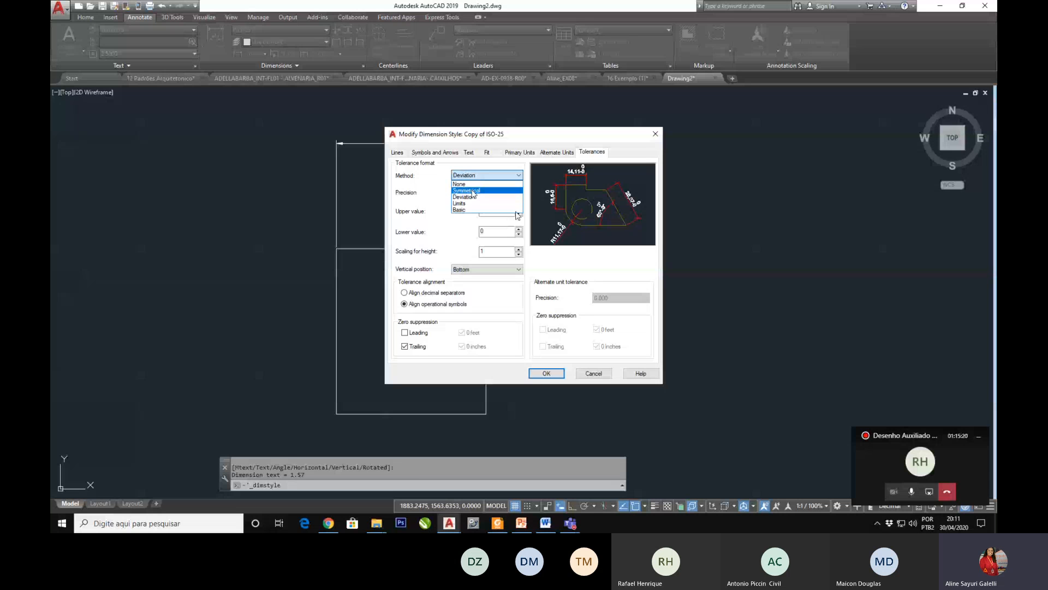
left_click(474, 190)
left_click(481, 175)
left_click(475, 184)
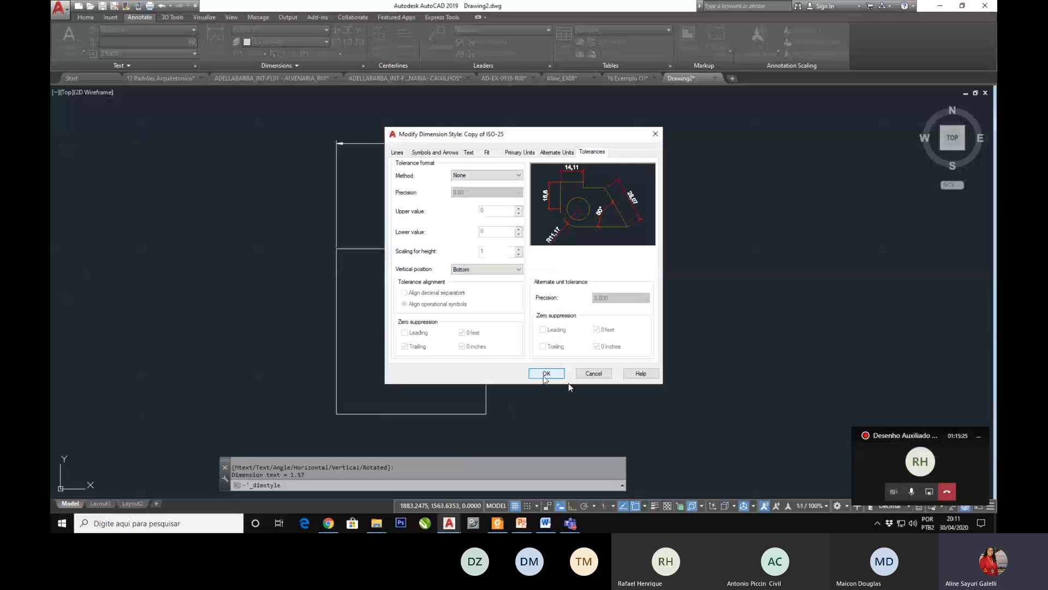
left_click(545, 375)
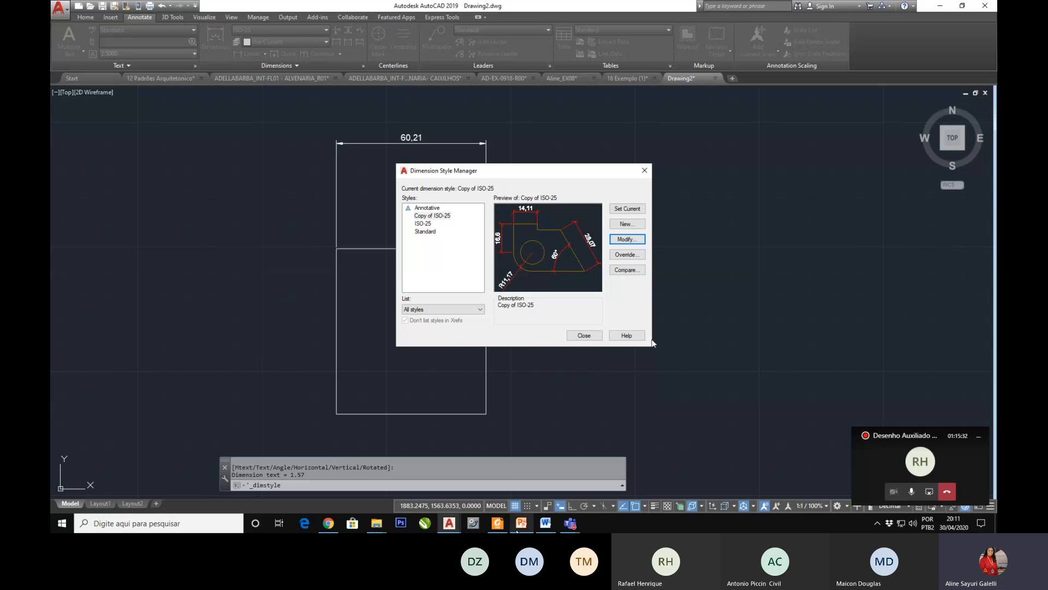
Step: Switch to PowerPoint and advance to the slide asking how to reuse dimension settings across new projects
left_click(521, 523)
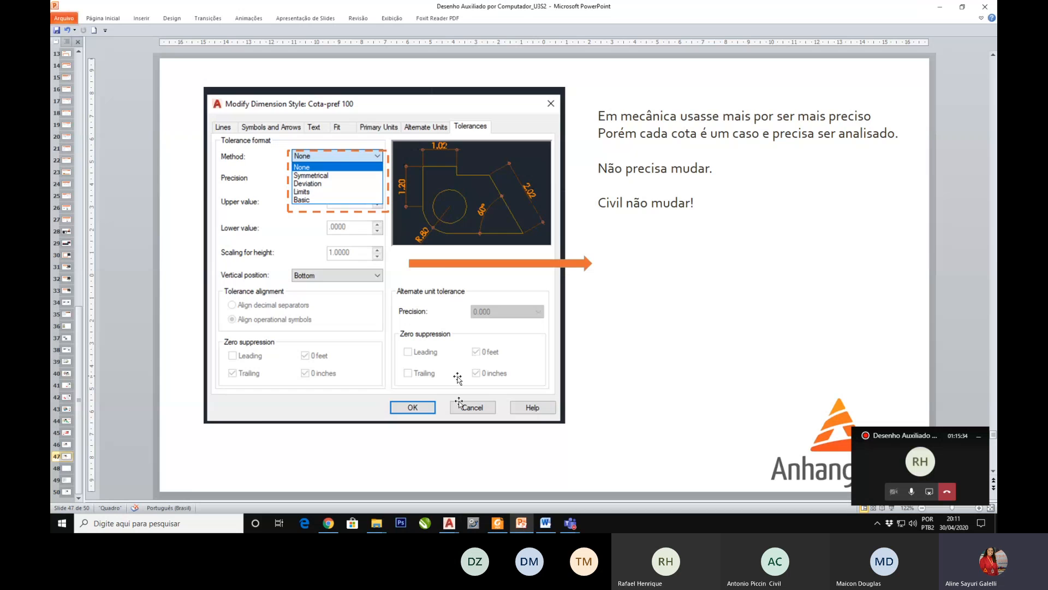
scroll(548, 414, "down", 1)
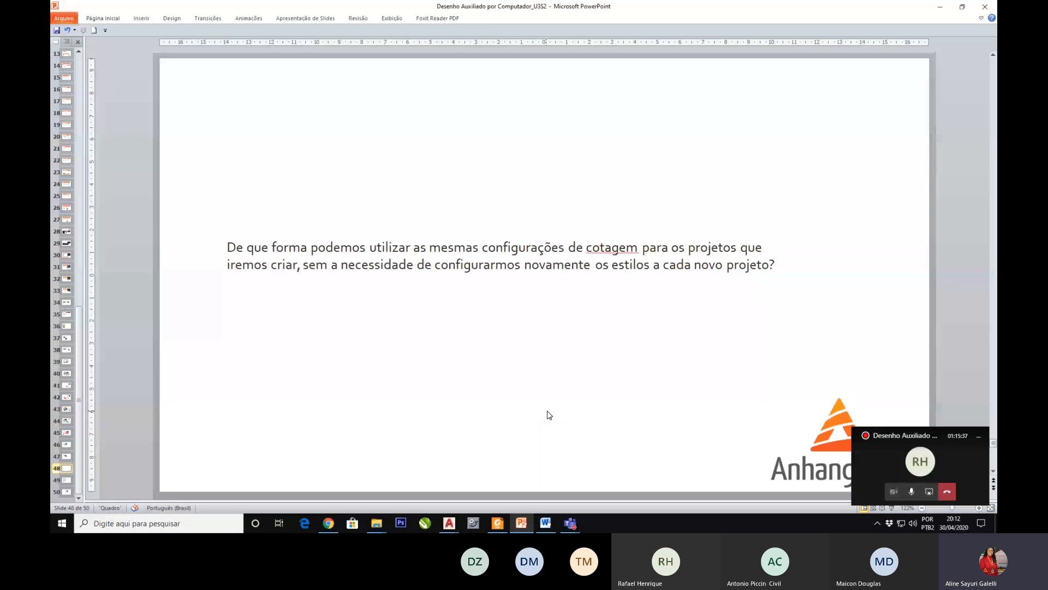
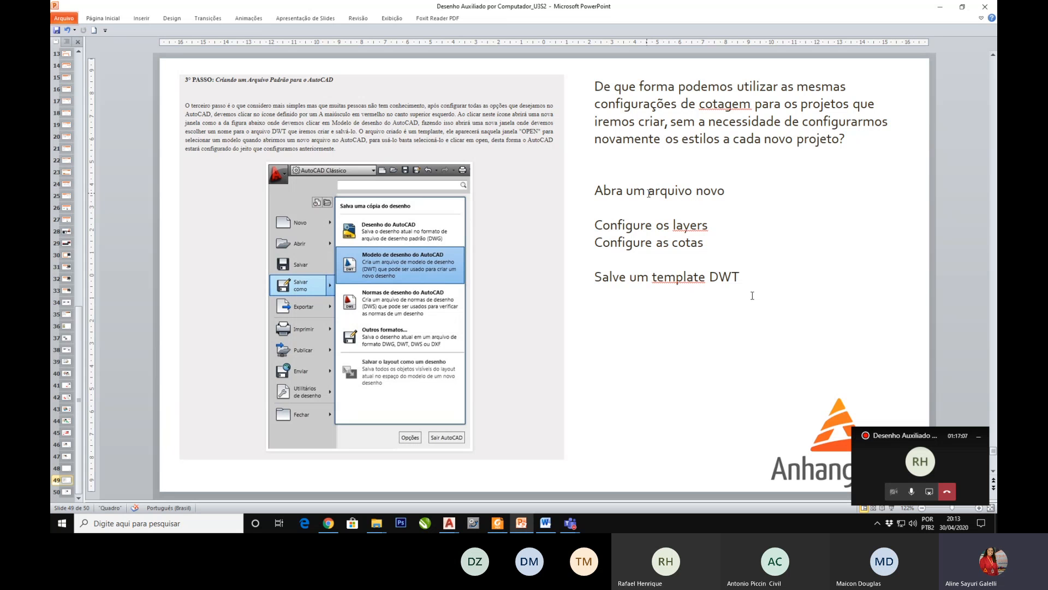
Step: Highlight the line about saving a DWT template and advance to the Model Space and Paper Space slide
left_click_drag(744, 280, 594, 277)
left_click(710, 314)
scroll(659, 335, "down", 1)
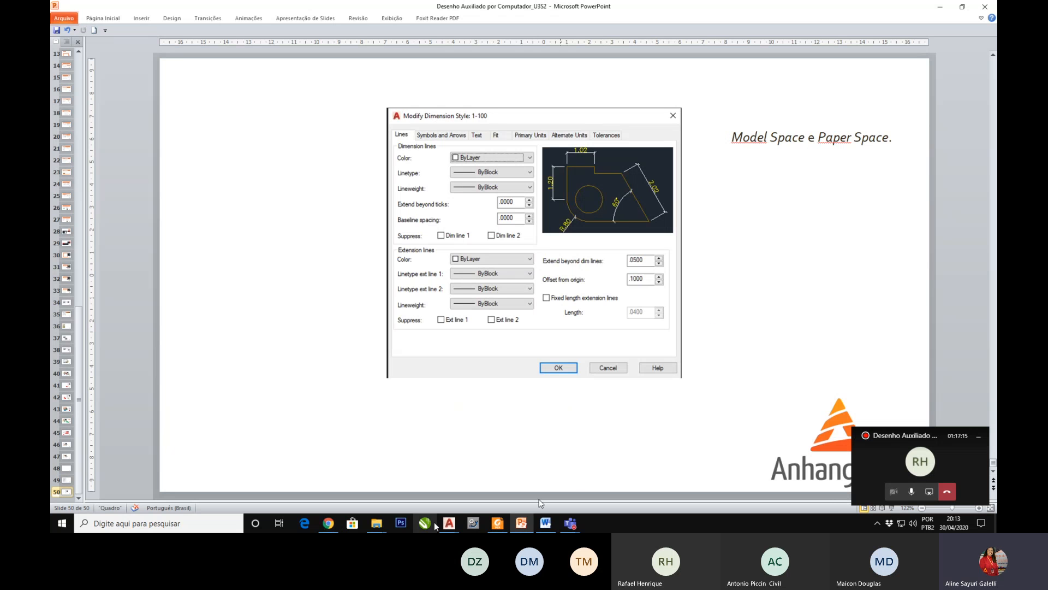
Step: Switch to Drawing2 in AutoCAD and close the Dimension Style Manager
mouse_move(449, 523)
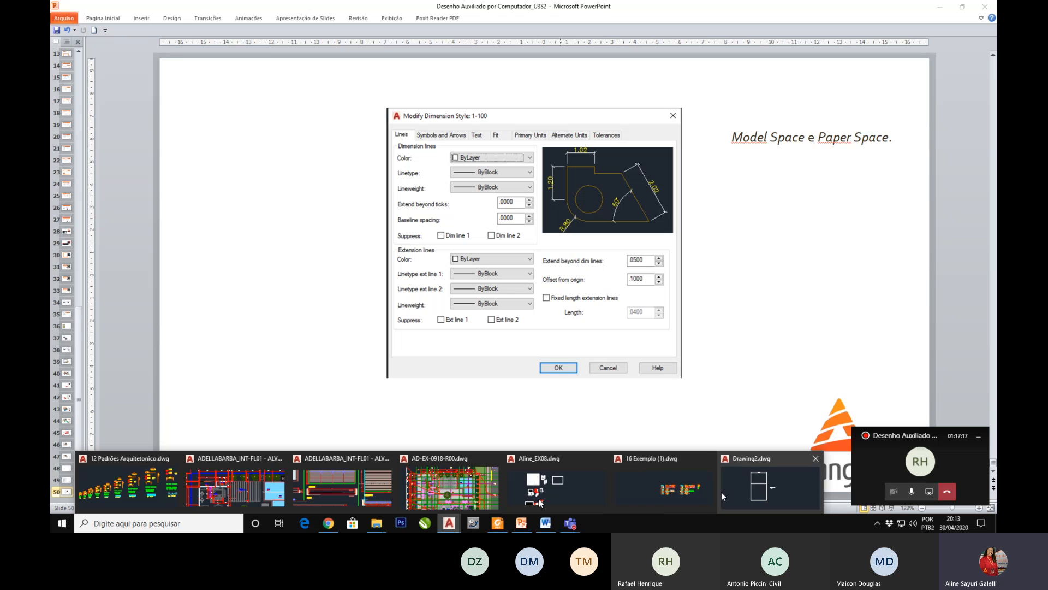
left_click(218, 457)
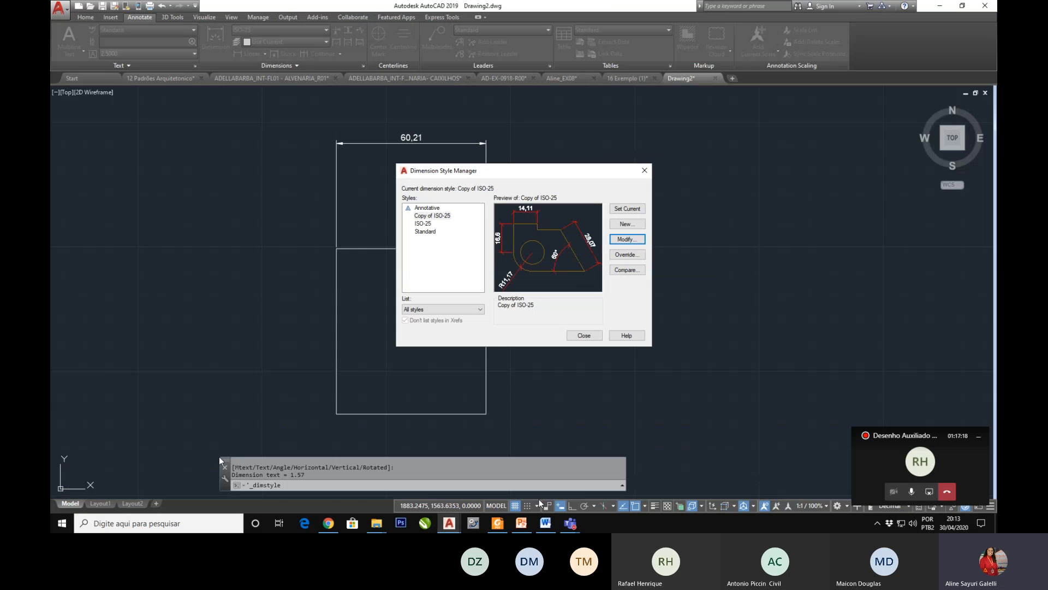
left_click(583, 335)
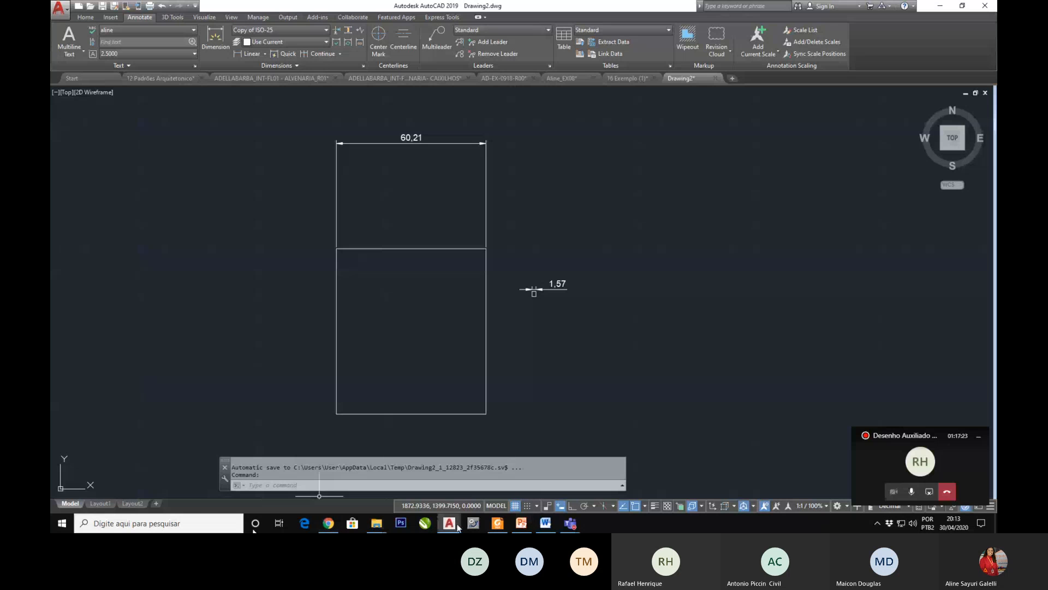
Step: Bring up the 12 Padrões Arquitetonico drawing and examine its annotation samples for the different plot scales
mouse_move(457, 526)
left_click(172, 485)
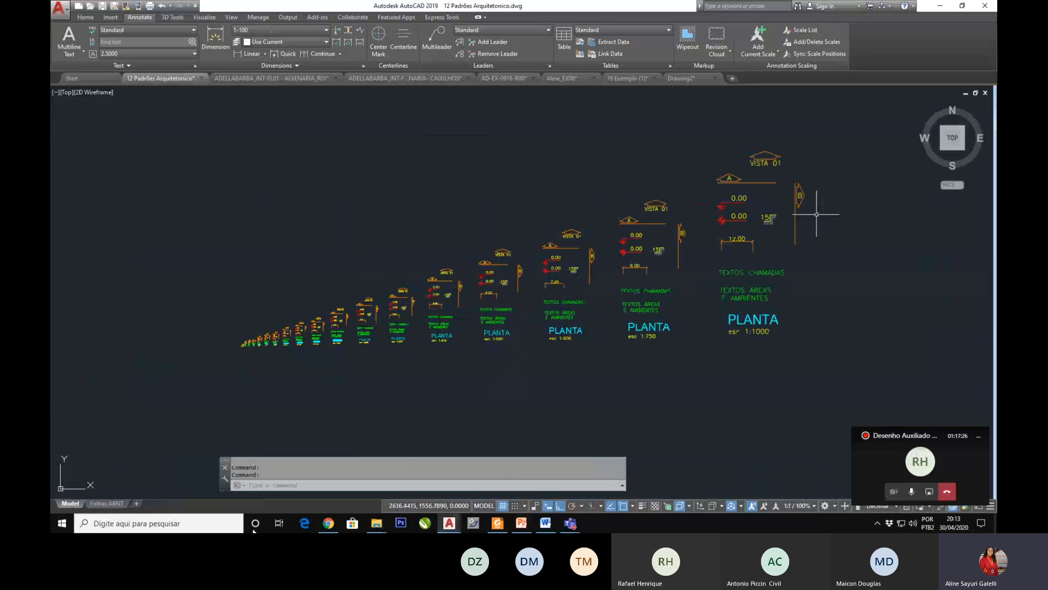
scroll(771, 161, "up", 2)
scroll(704, 235, "down", 2)
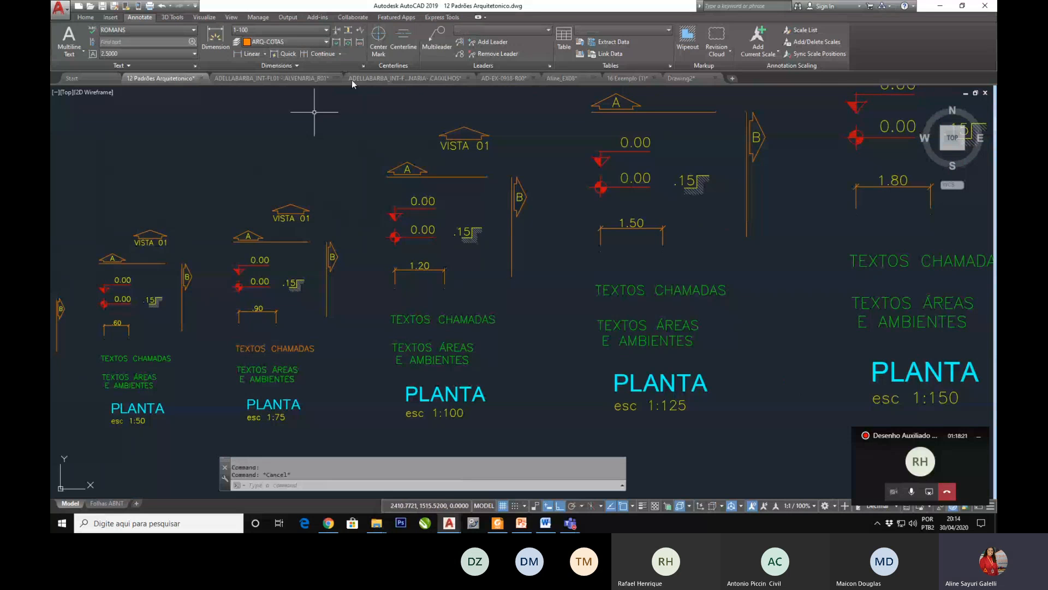
Step: Open the Dimension Style Manager for this drawing and look through its list of scale-based dimension styles
left_click(326, 33)
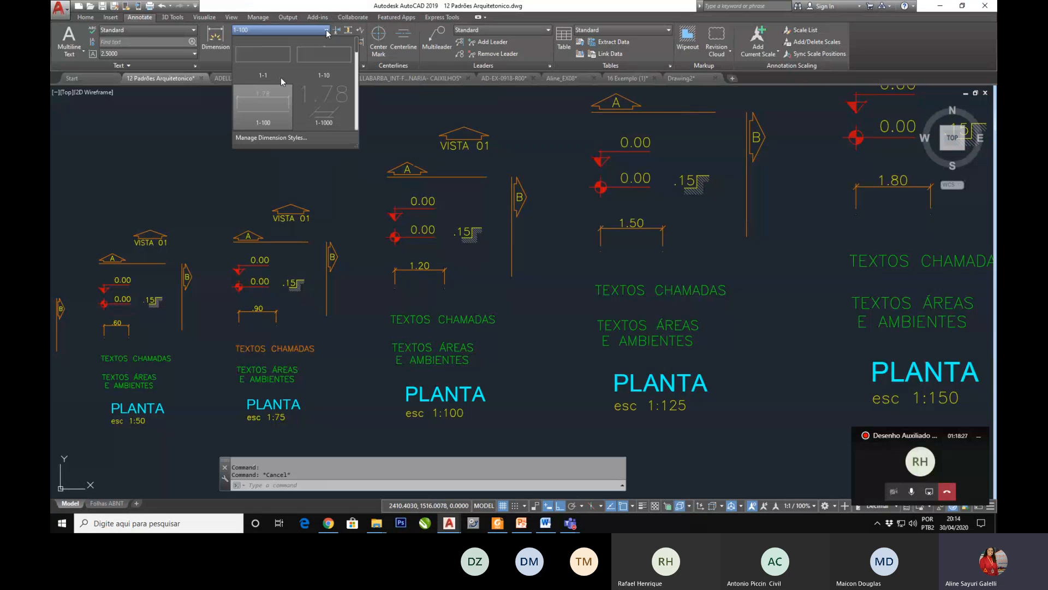
left_click(417, 132)
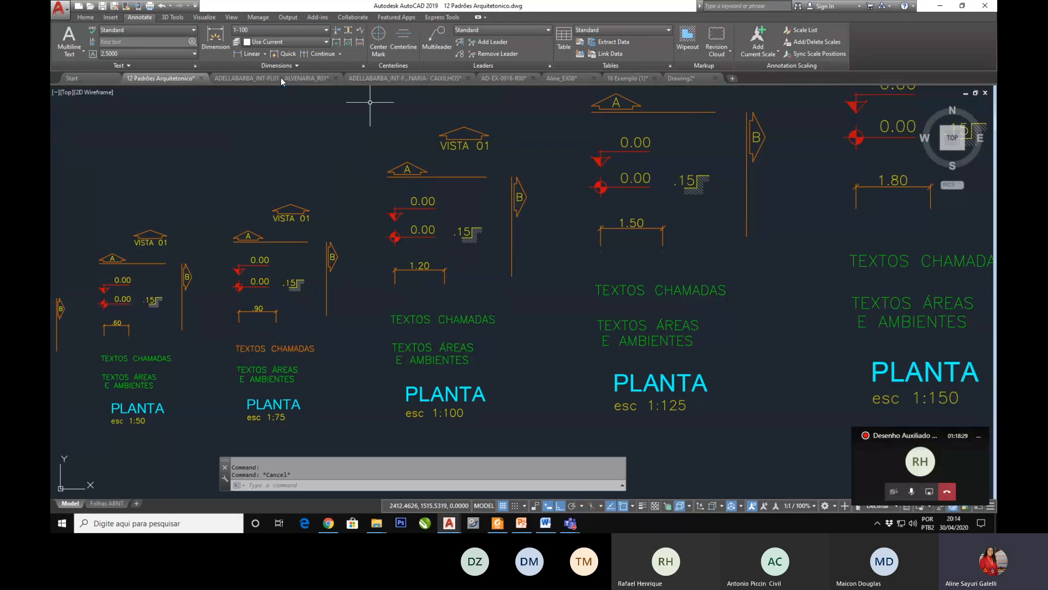
left_click(363, 65)
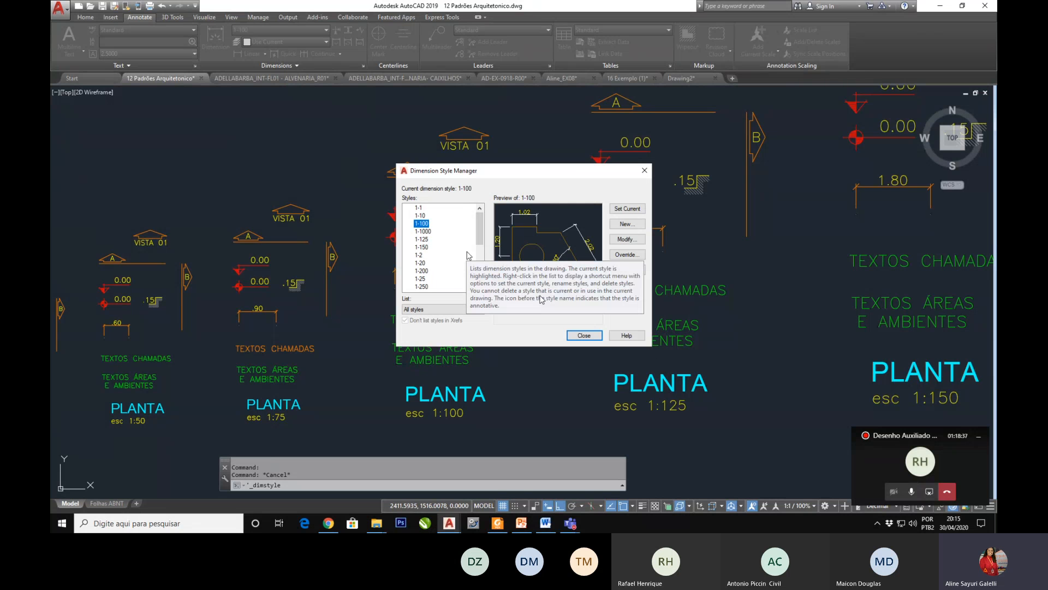
scroll(451, 256, "down", 2)
scroll(451, 256, "down", 3)
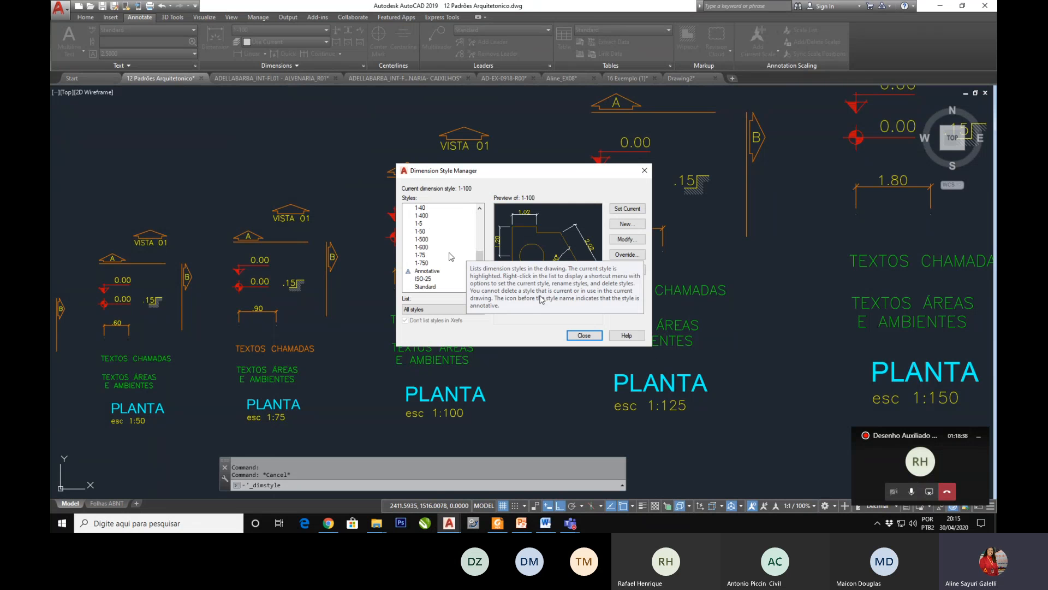
scroll(430, 273, "up", 5)
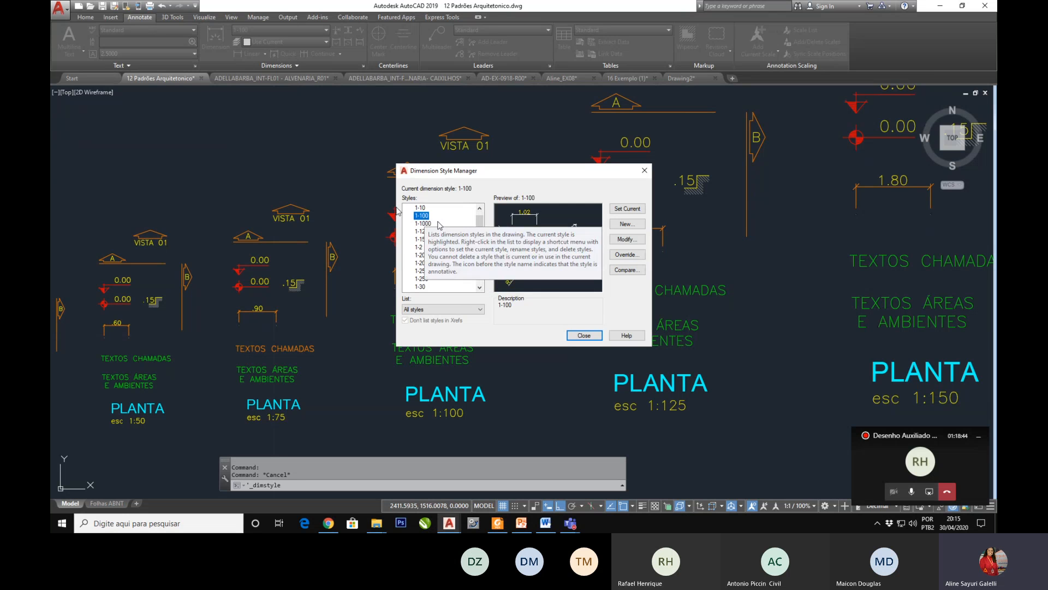
Step: Open the 1-100 dimension style for modification and review its line settings, keeping the dimension linetype and lineweight at ByBlock
left_click(635, 245)
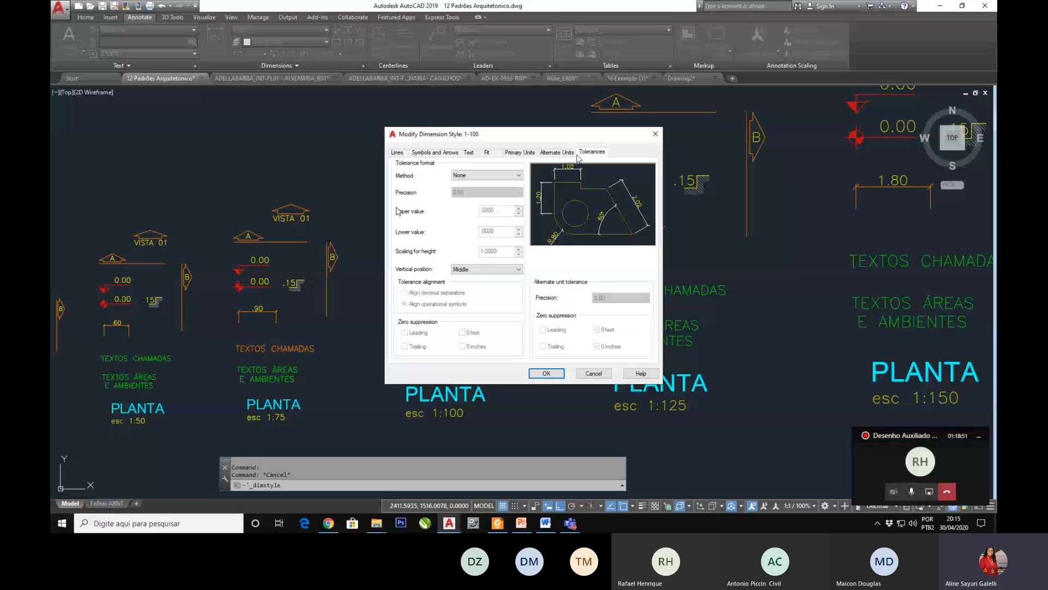
left_click(397, 153)
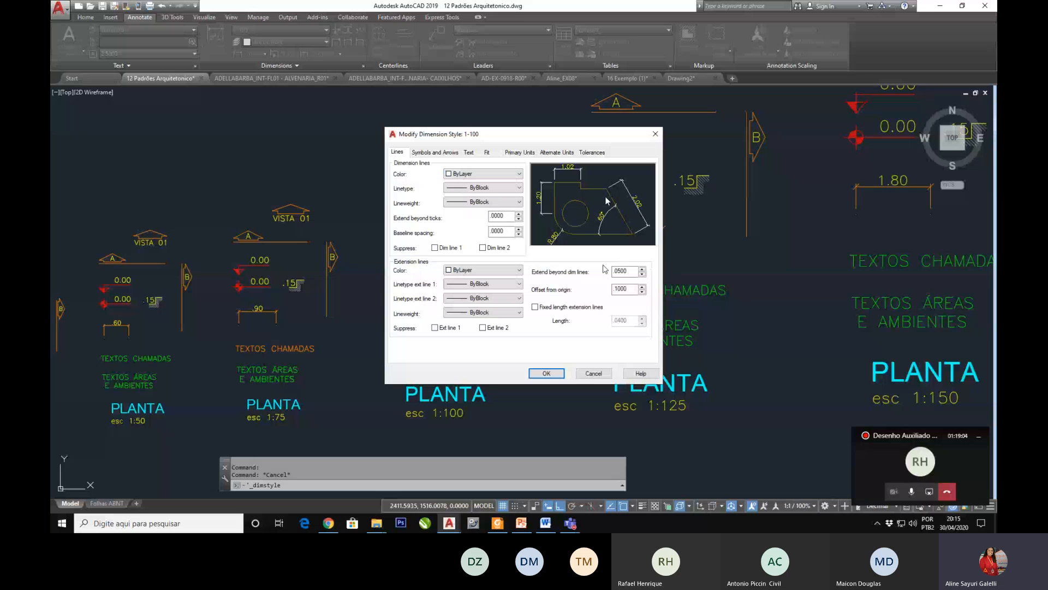
left_click(489, 187)
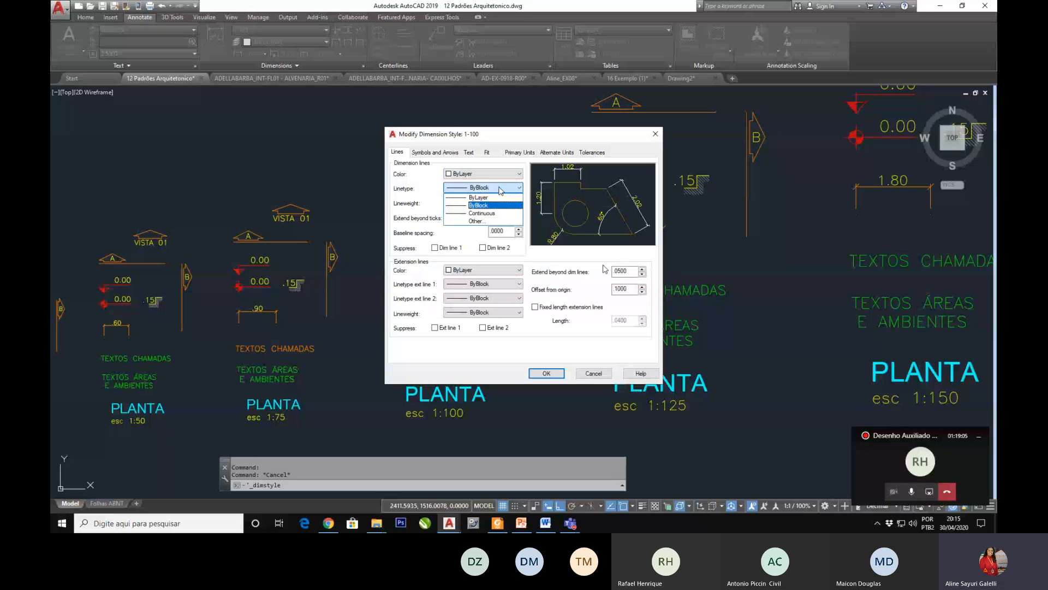
left_click(481, 206)
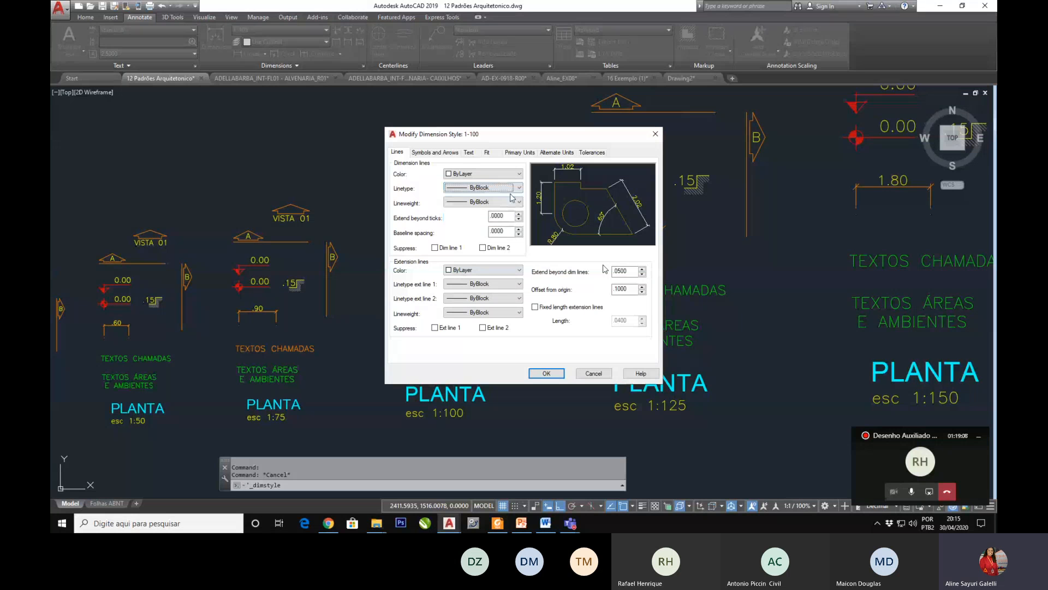
left_click(473, 203)
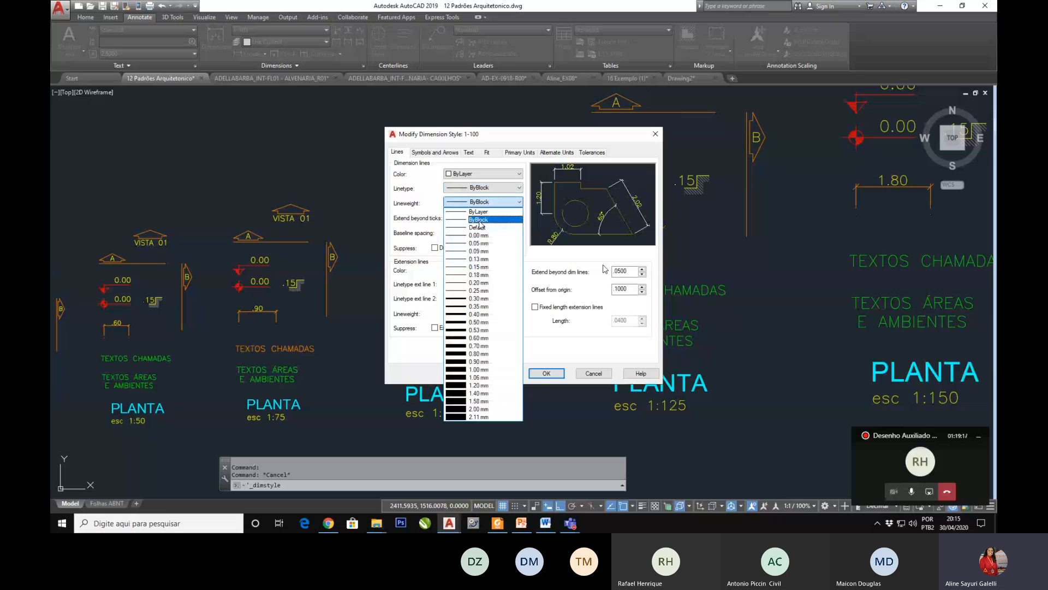
left_click(479, 222)
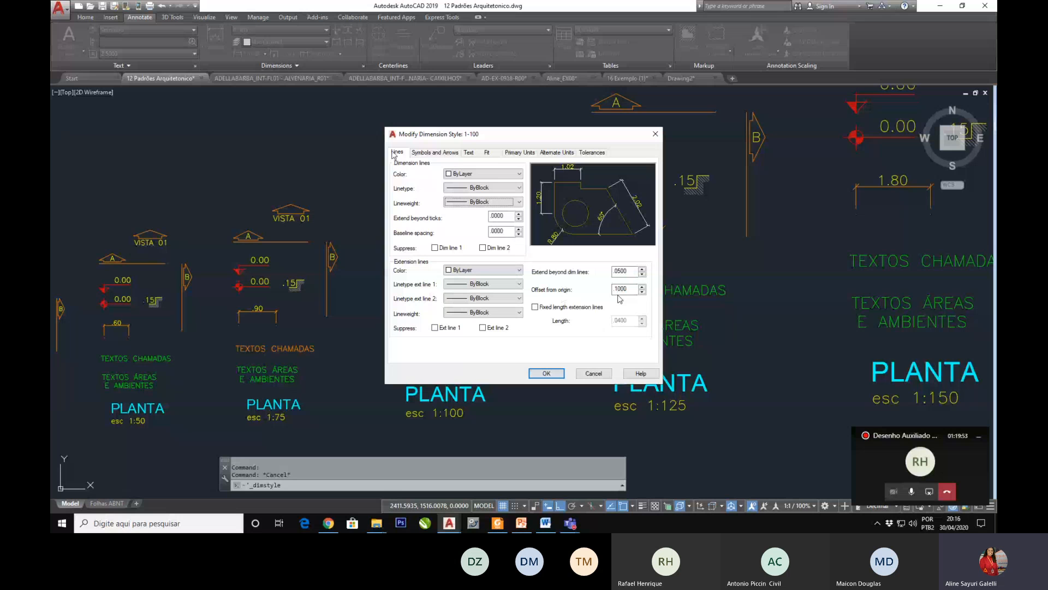
Step: Review the 1-100 style's symbols and arrows, trying the Mark center mark option and restoring None
left_click(422, 155)
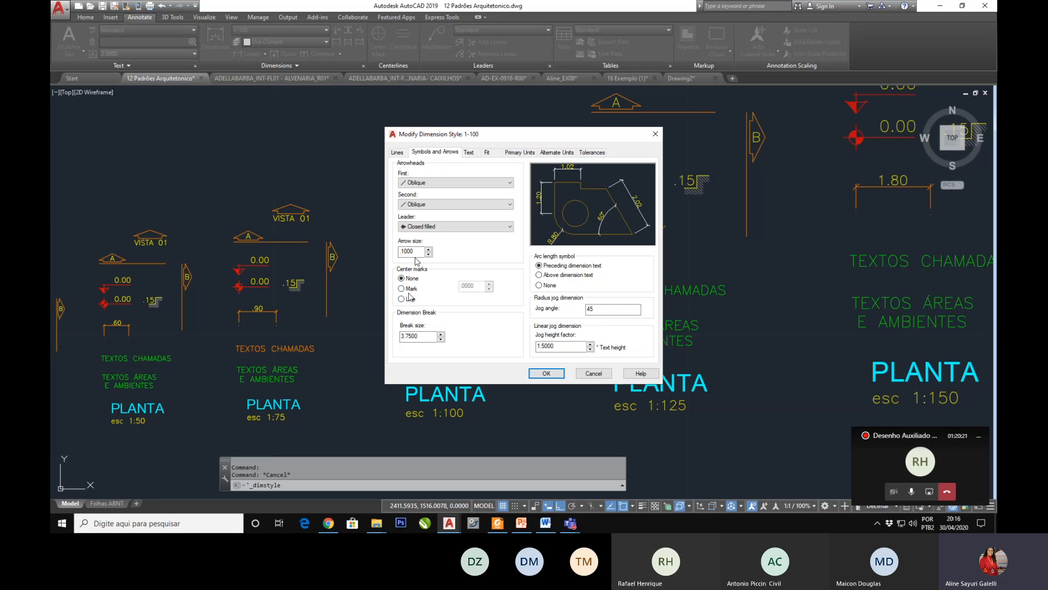
left_click(402, 289)
left_click(401, 278)
left_click(401, 288)
left_click(402, 279)
Step: Review the 1-100 style's text settings, trying ISO standard alignment and restoring Aligned with dimension line
left_click(469, 153)
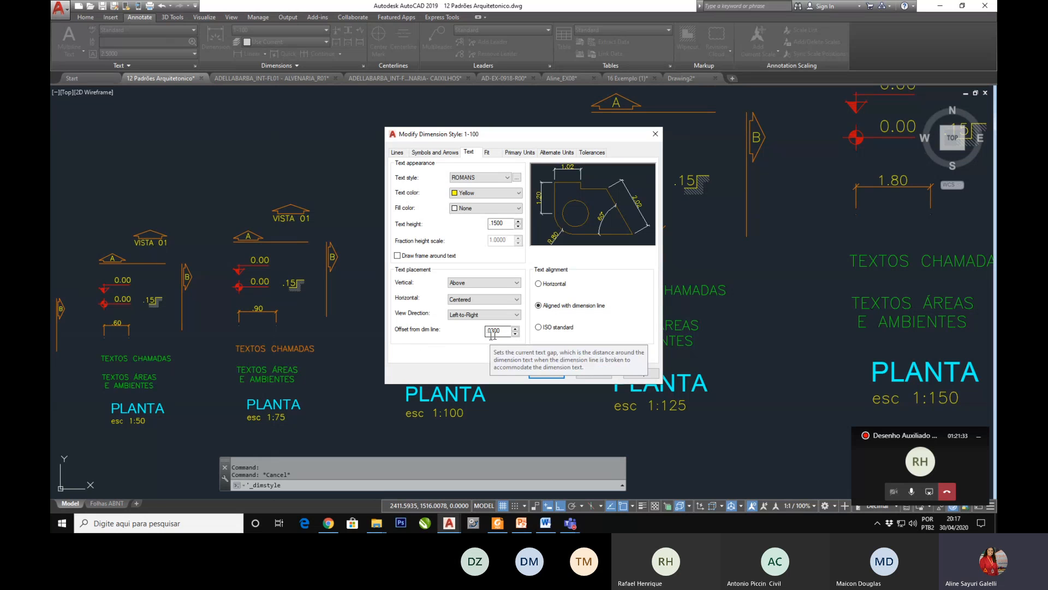
left_click(541, 328)
left_click(544, 308)
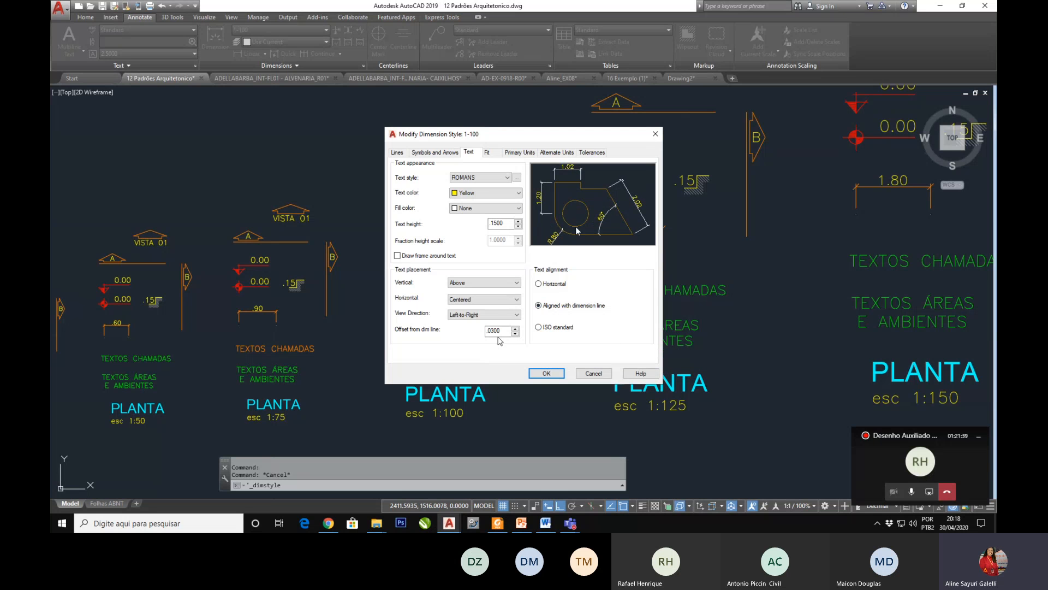
Step: Review the 1-100 style's fit, primary units, alternate units and tolerance settings, recheck its text and arrows, and cancel the dialog
left_click(495, 156)
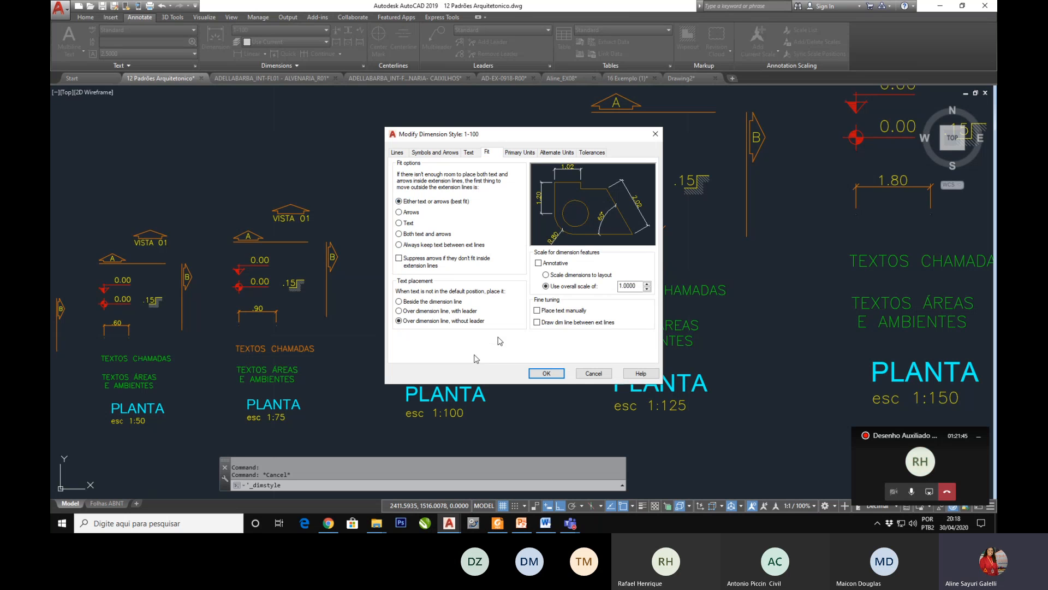
left_click(516, 152)
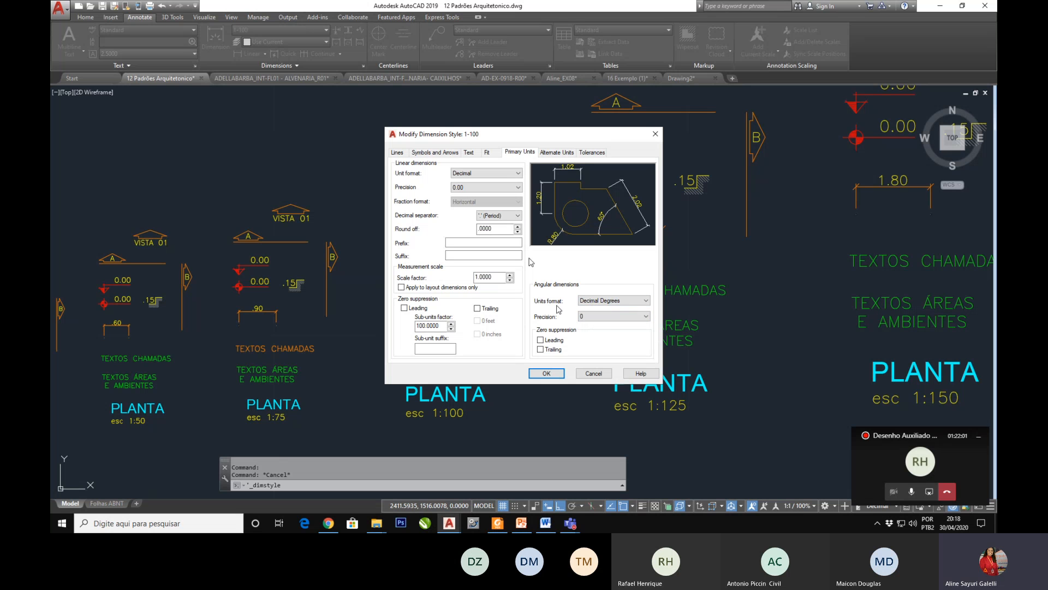
left_click(552, 155)
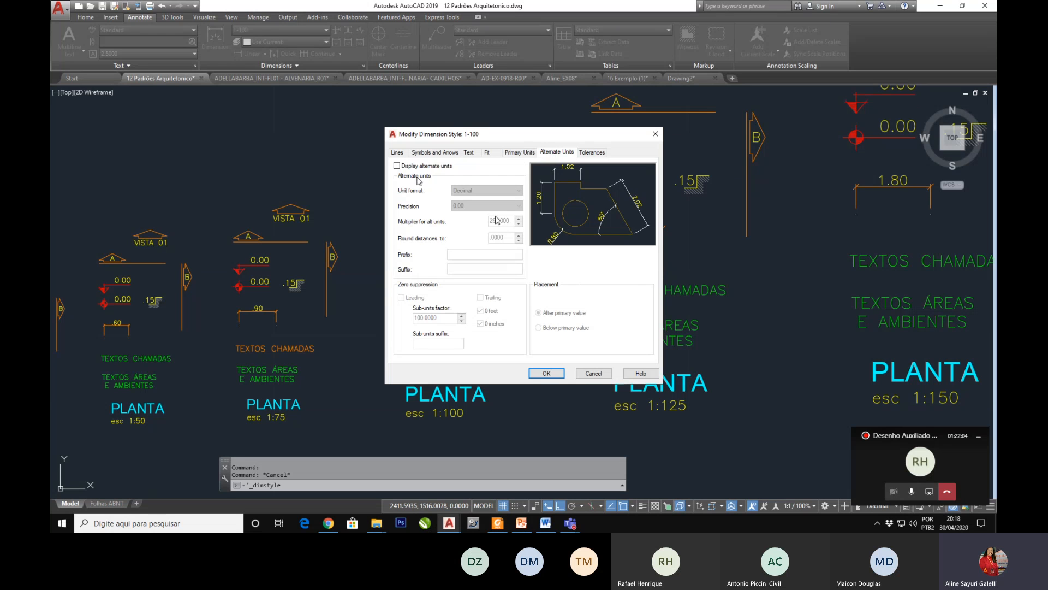
left_click(592, 153)
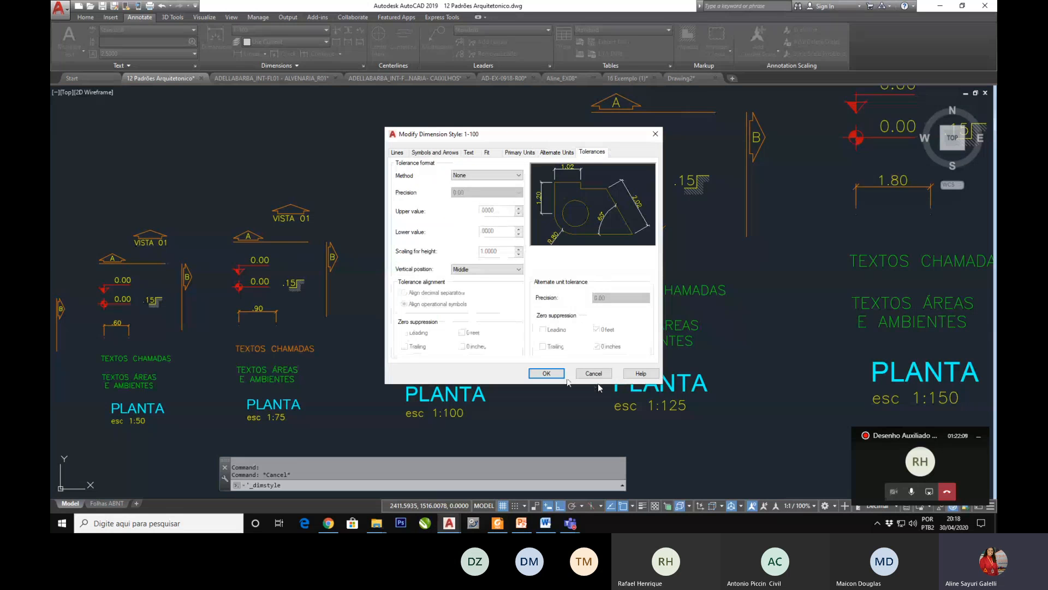
left_click(469, 153)
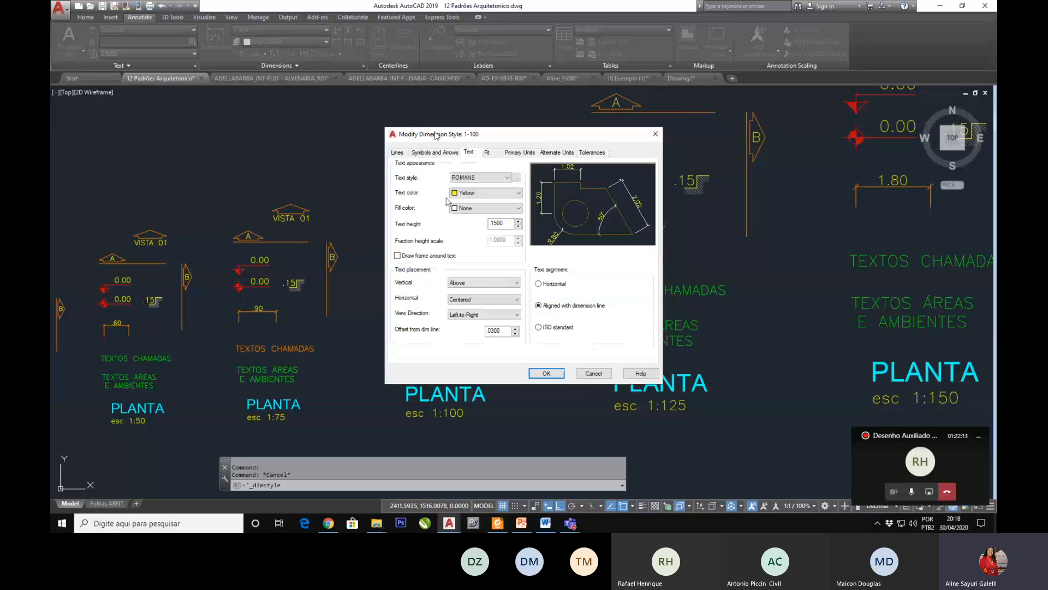
left_click(437, 153)
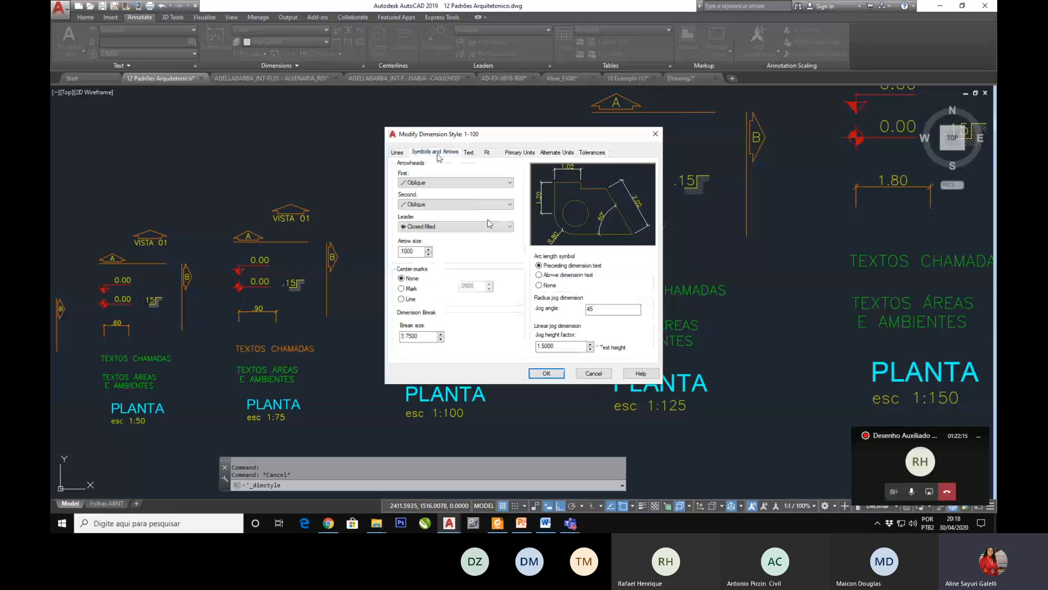
left_click(593, 373)
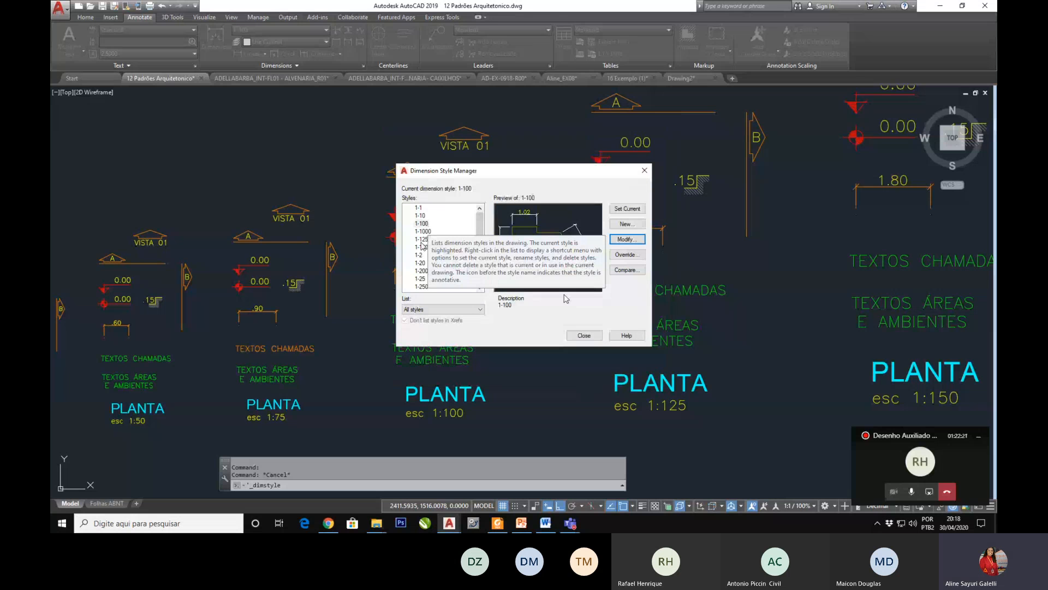
Step: Examine the 1-10 dimension style's text, line and arrow settings for comparison, then leave the Dimension Style Manager without changes
left_click(420, 215)
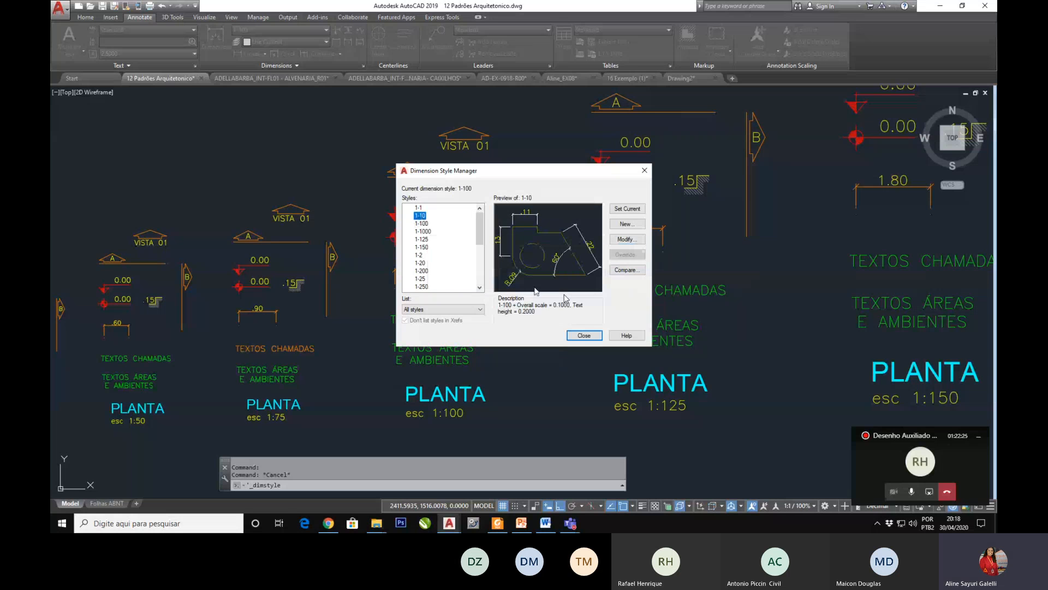
left_click(628, 239)
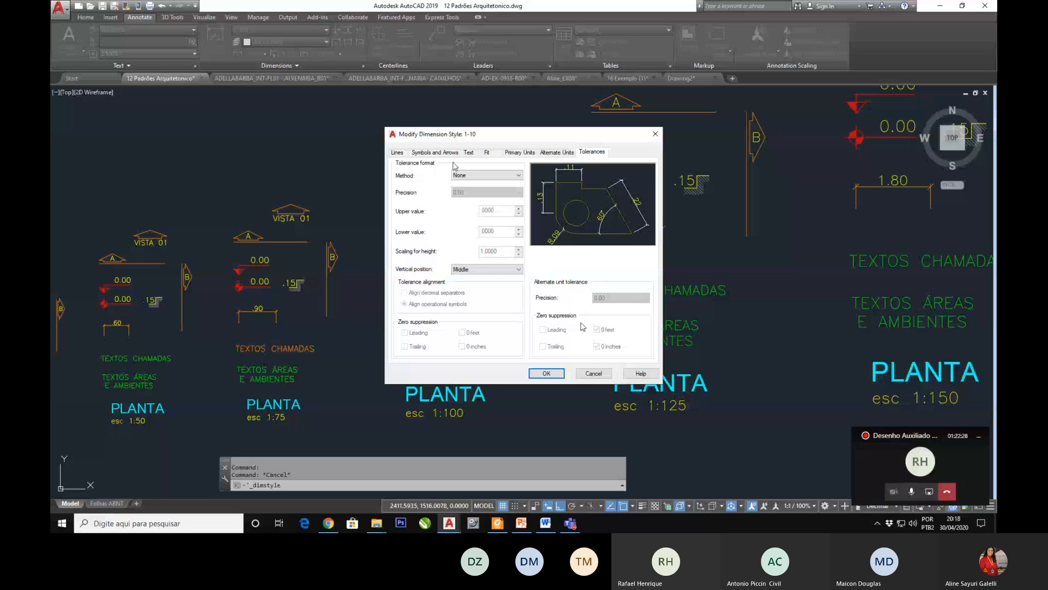
left_click(470, 153)
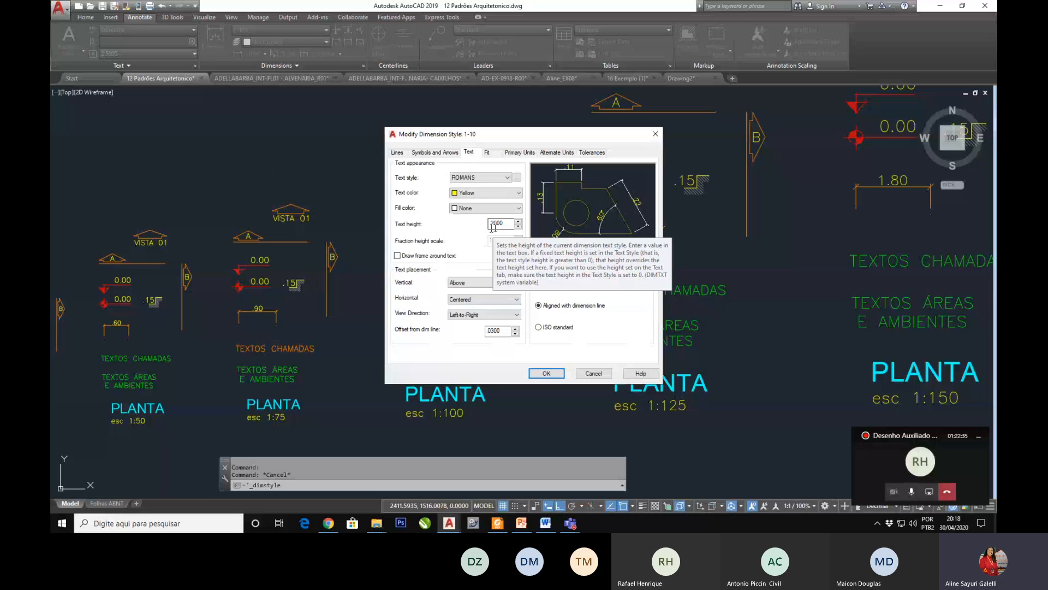
left_click(400, 152)
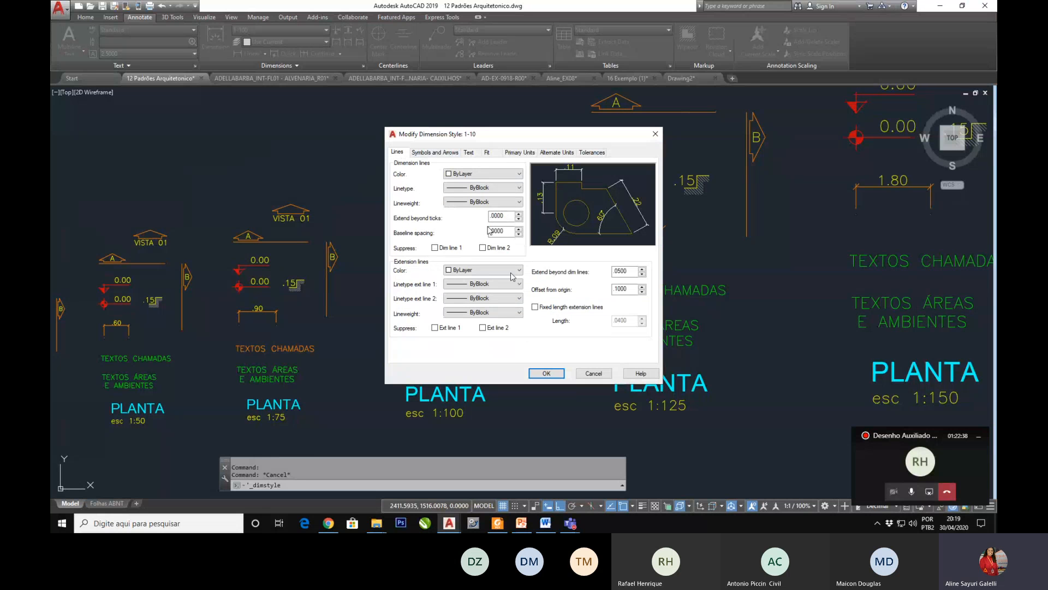
left_click(428, 155)
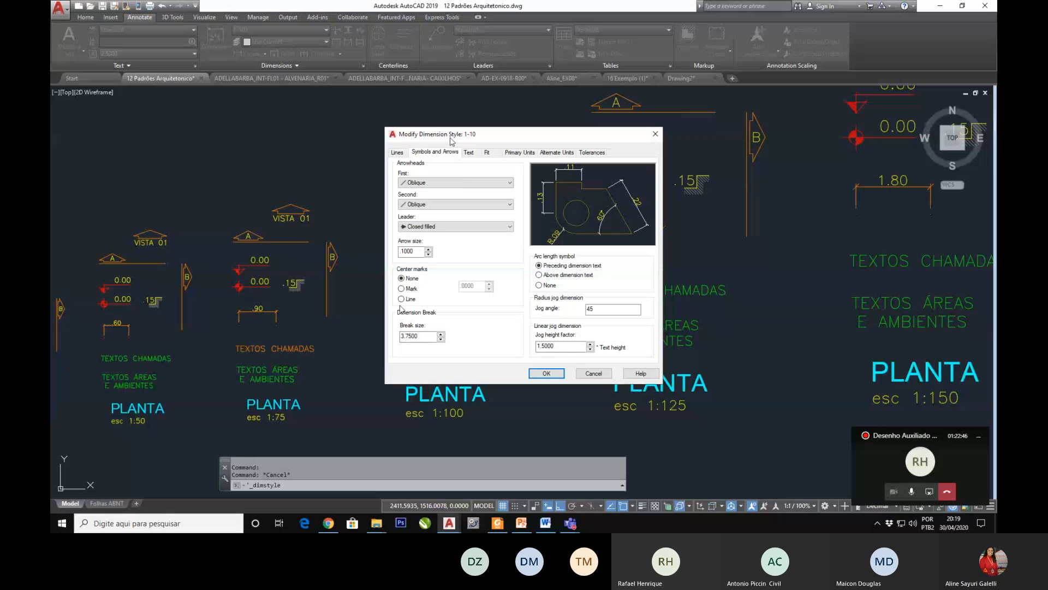
left_click(468, 152)
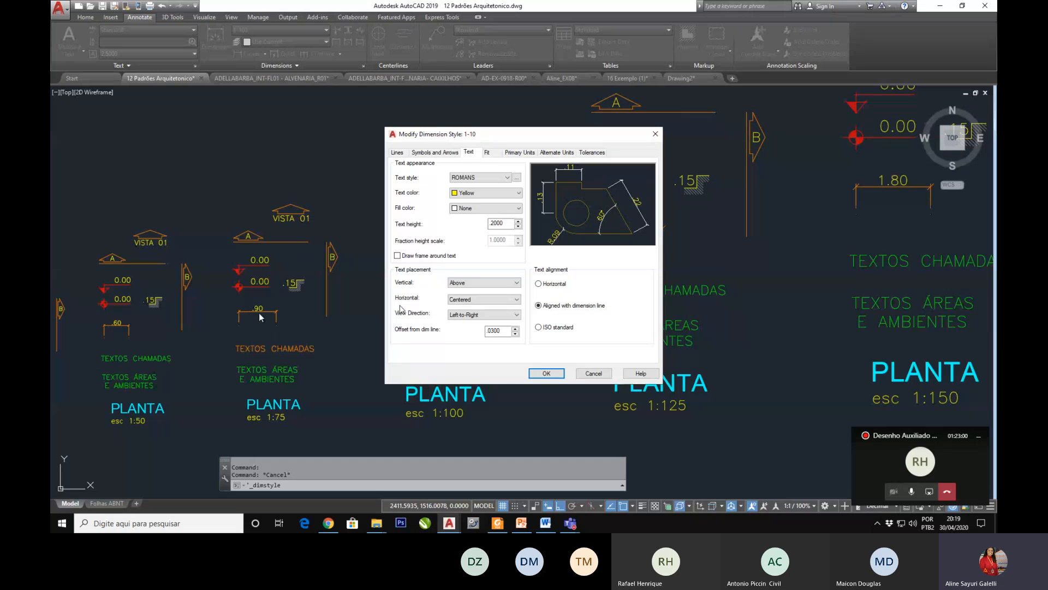
left_click(593, 373)
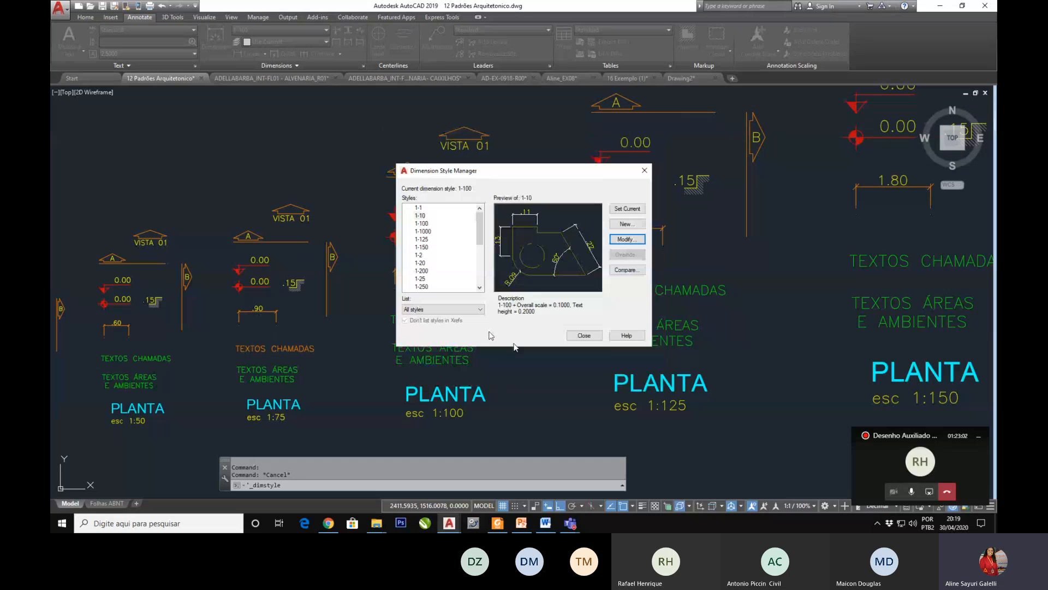
key("Escape")
scroll(463, 283, "down", 2)
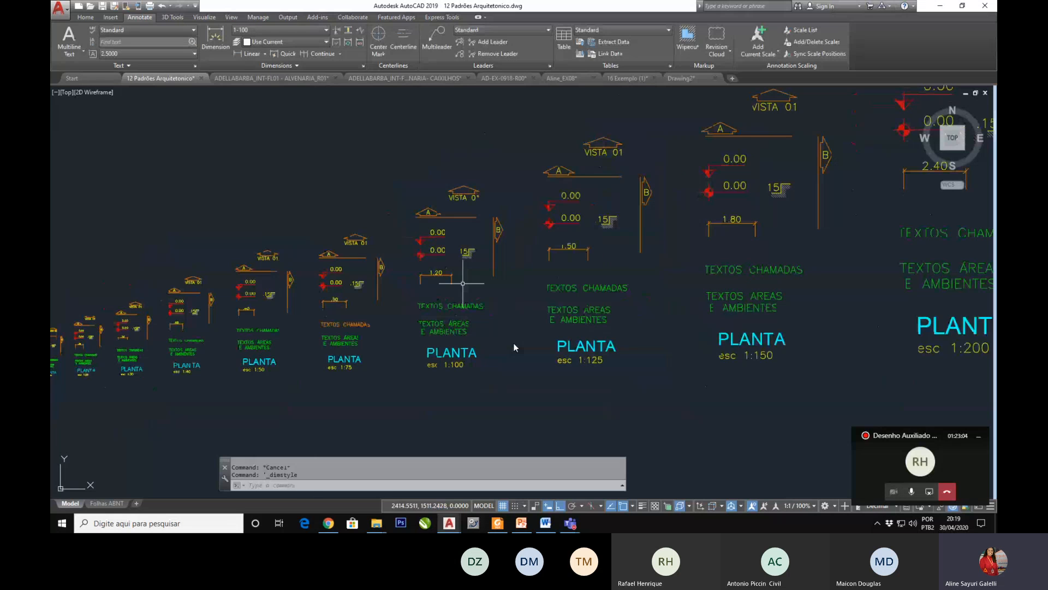
Step: Examine the standard annotation sets for the successive plot scales, working from 1:200 down to 1:1
scroll(463, 283, "down", 2)
scroll(340, 316, "up", 2)
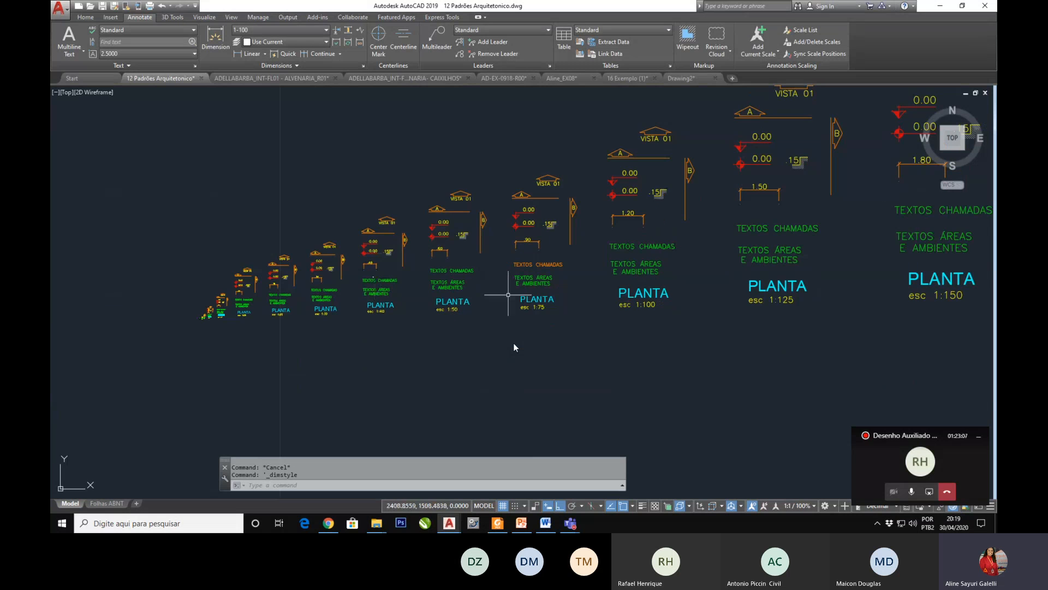
type("p")
key("Return")
mouse_move(481, 259)
left_mouse_down()
mouse_move(400, 295)
mouse_move(324, 263)
left_mouse_up()
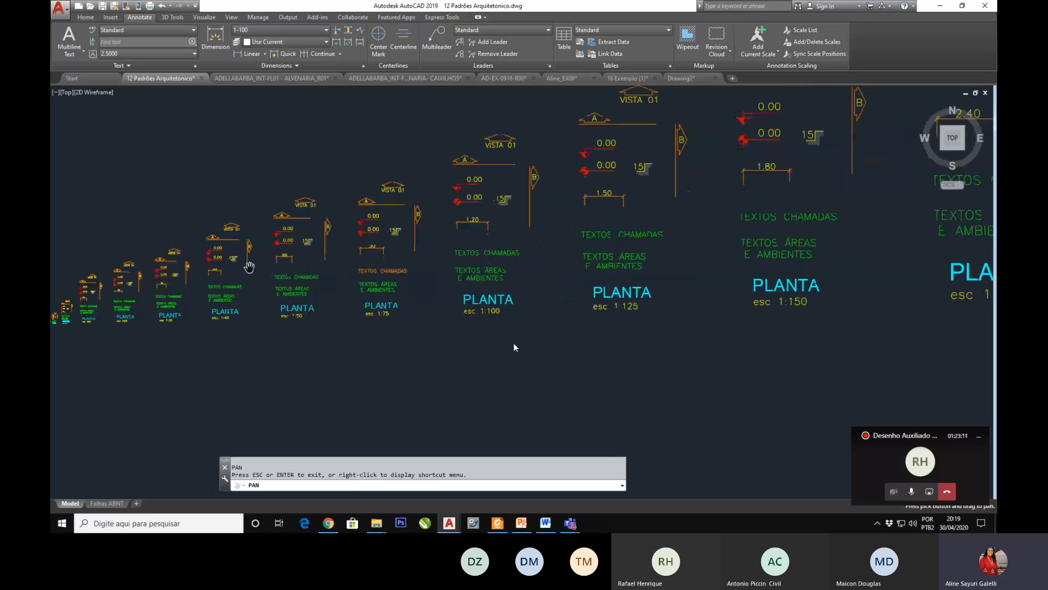
left_click_drag(233, 283, 368, 256)
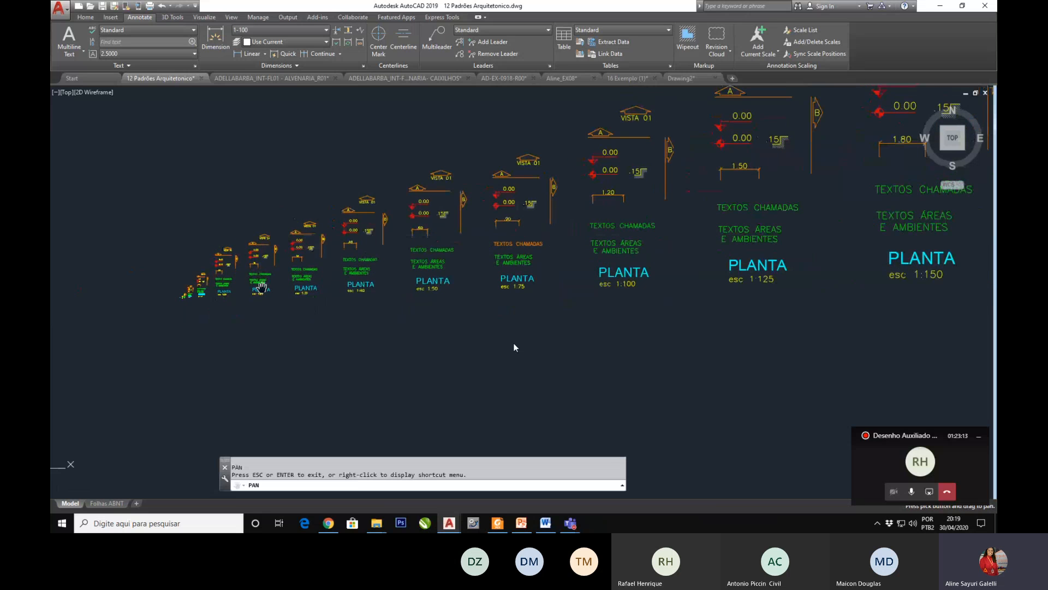
scroll(239, 272, "up", 2)
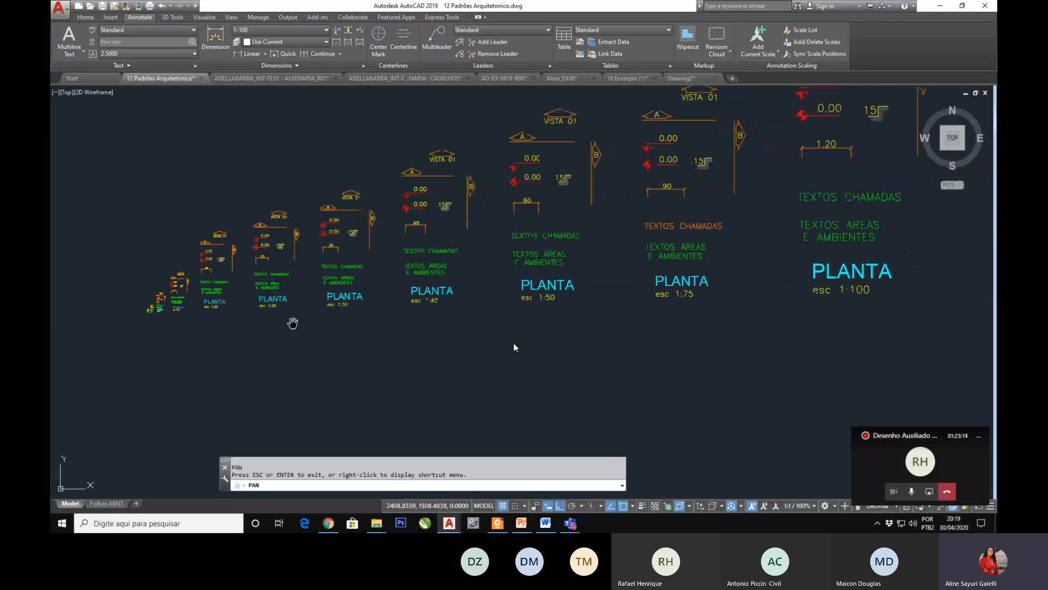
left_click_drag(300, 344, 335, 297)
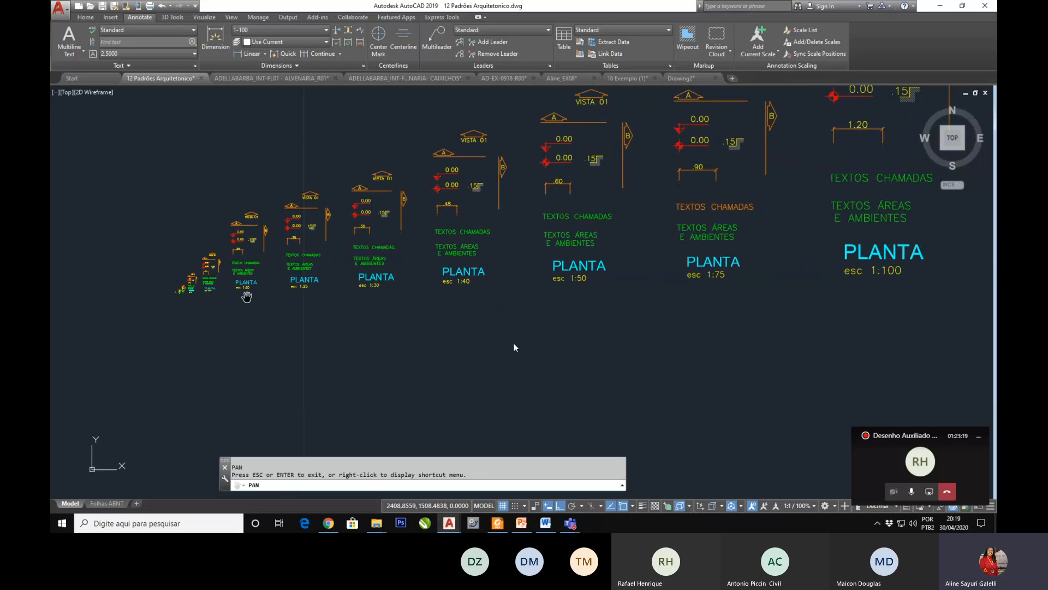
scroll(255, 282, "up", 5)
scroll(365, 315, "down", 4)
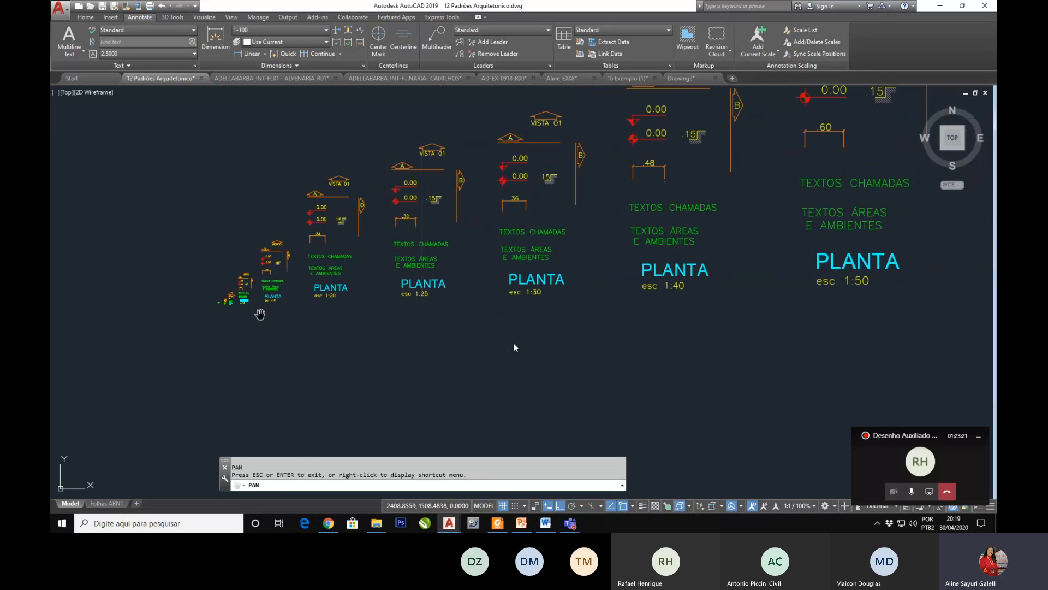
scroll(228, 308, "up", 6)
scroll(188, 303, "up", 4)
scroll(238, 301, "up", 4)
scroll(238, 301, "up", 2)
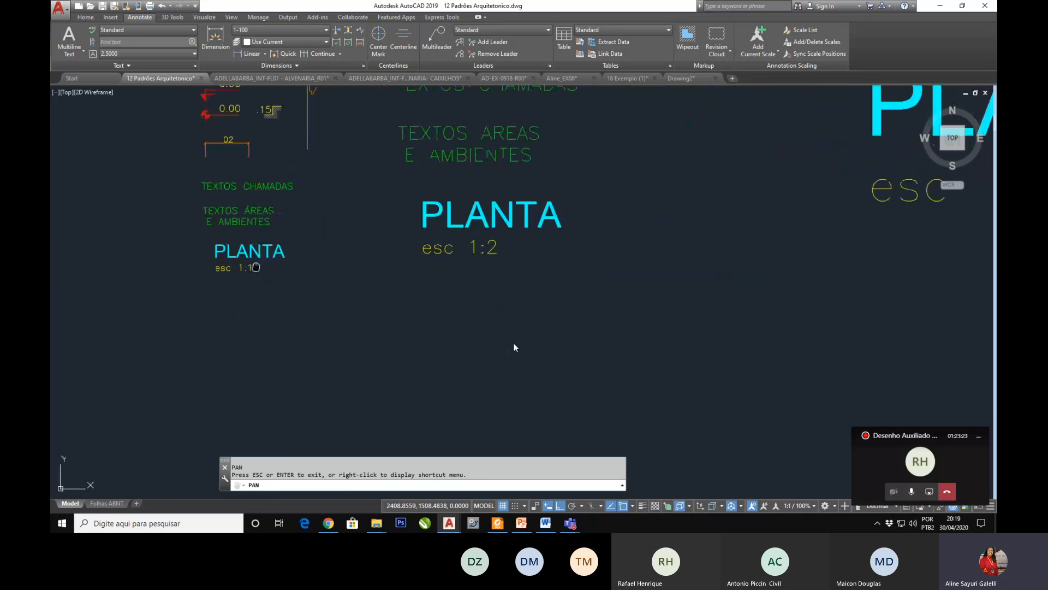
left_click_drag(255, 265, 298, 379)
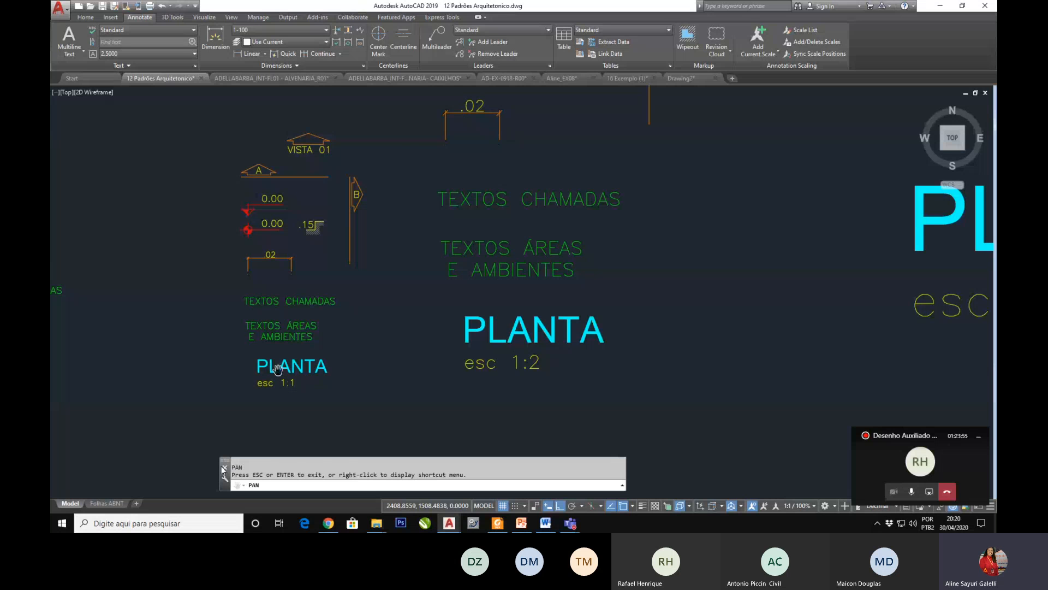
Step: Review the series of scale-specific annotation sets from 1:1 up to 1:1000
scroll(275, 377, "down", 4)
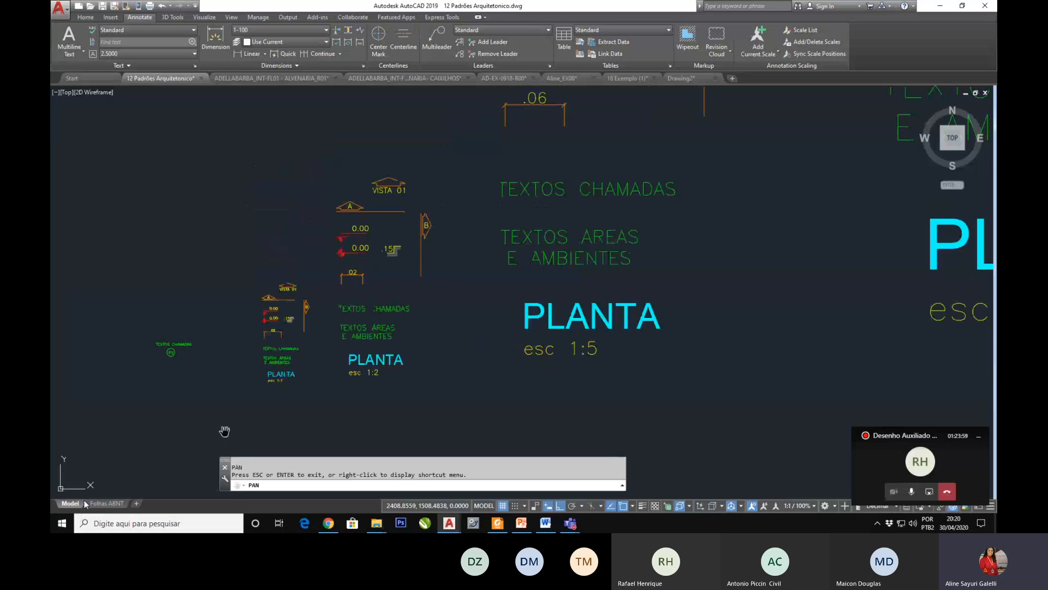
left_click_drag(326, 346, 335, 289)
left_click_drag(281, 368, 282, 342)
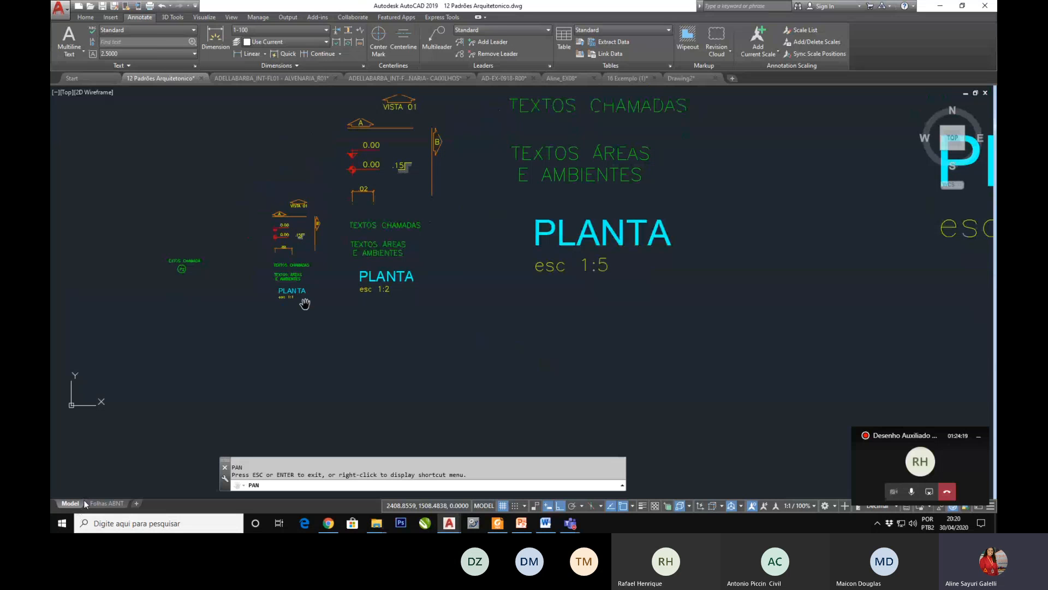
scroll(304, 303, "down", 4)
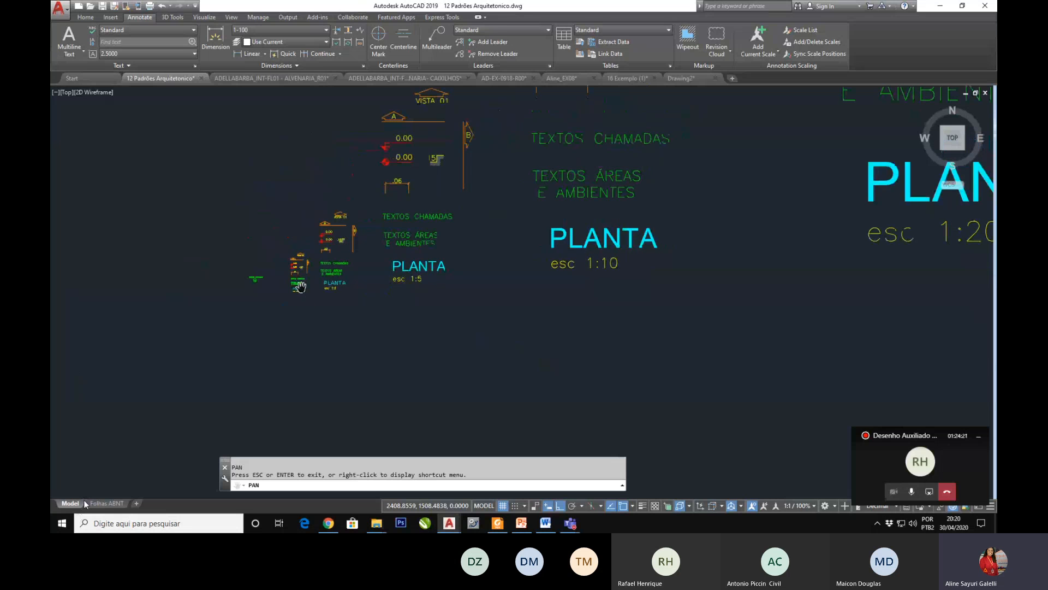
scroll(319, 313, "down", 6)
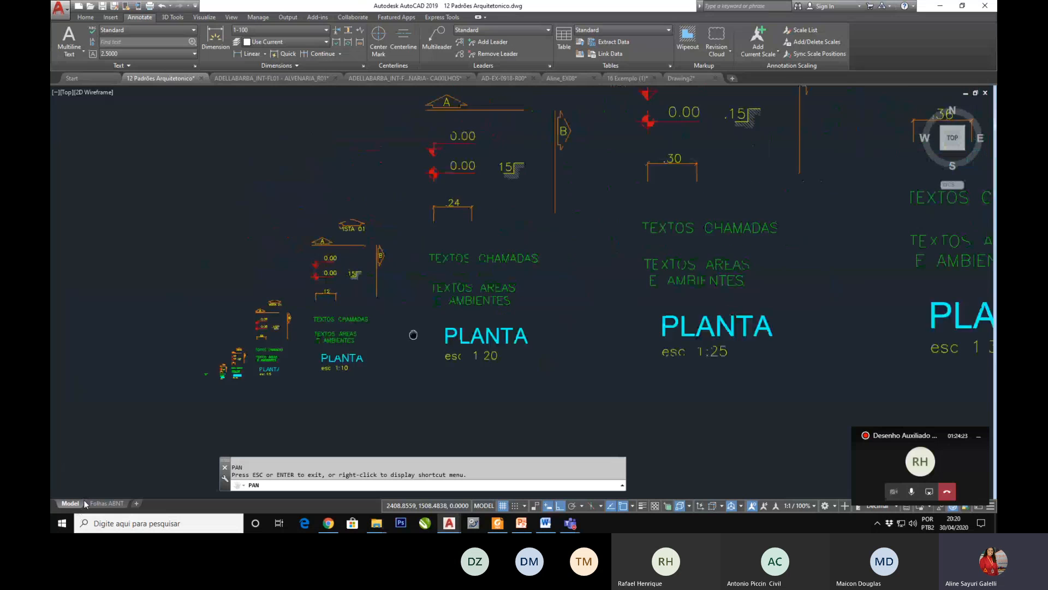
scroll(417, 332, "down", 5)
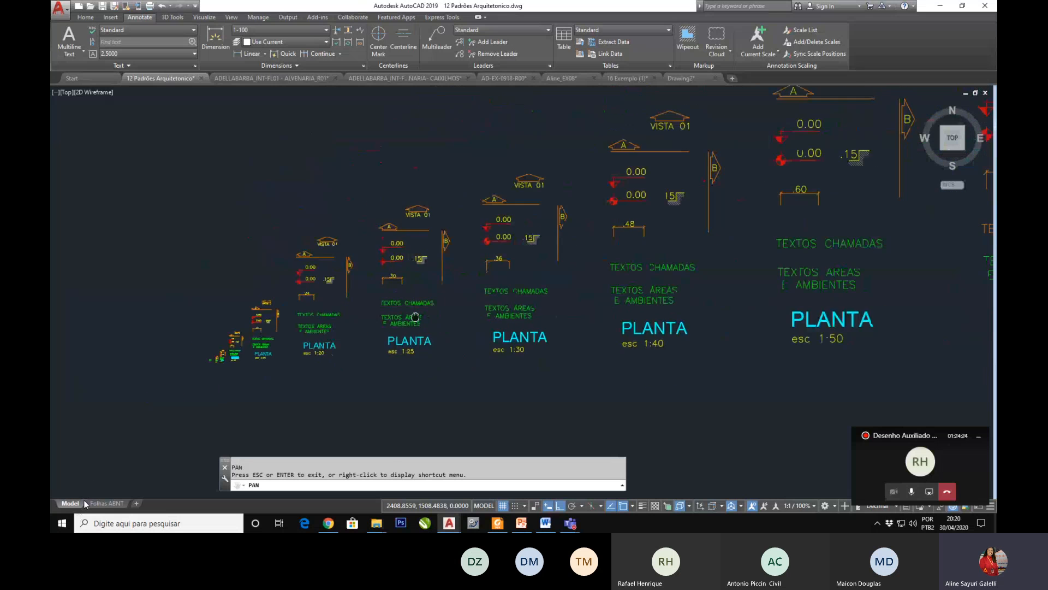
scroll(471, 312, "down", 5)
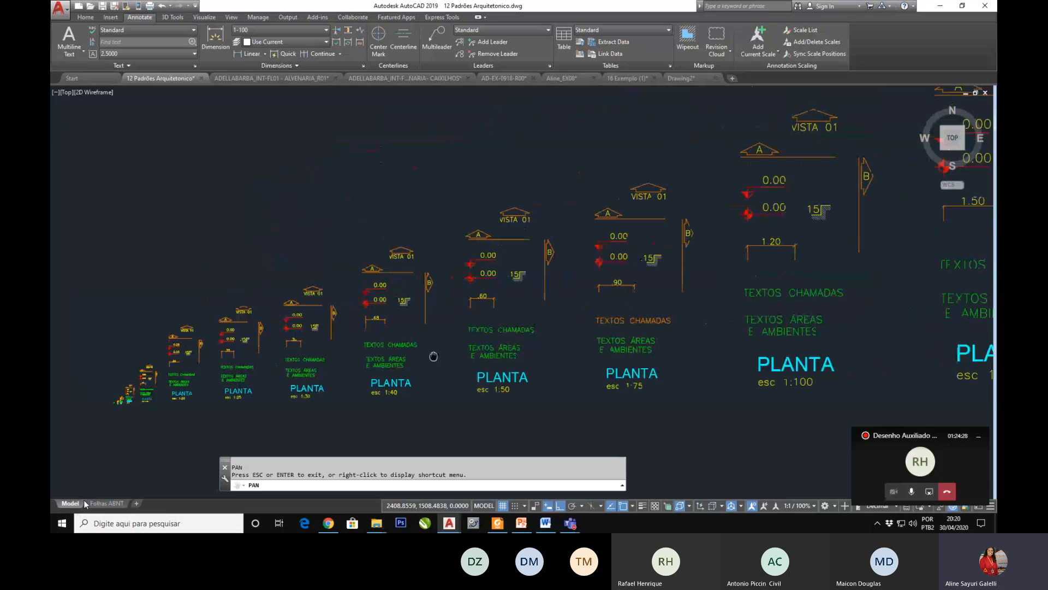
scroll(575, 357, "down", 2)
left_click_drag(576, 357, 495, 360)
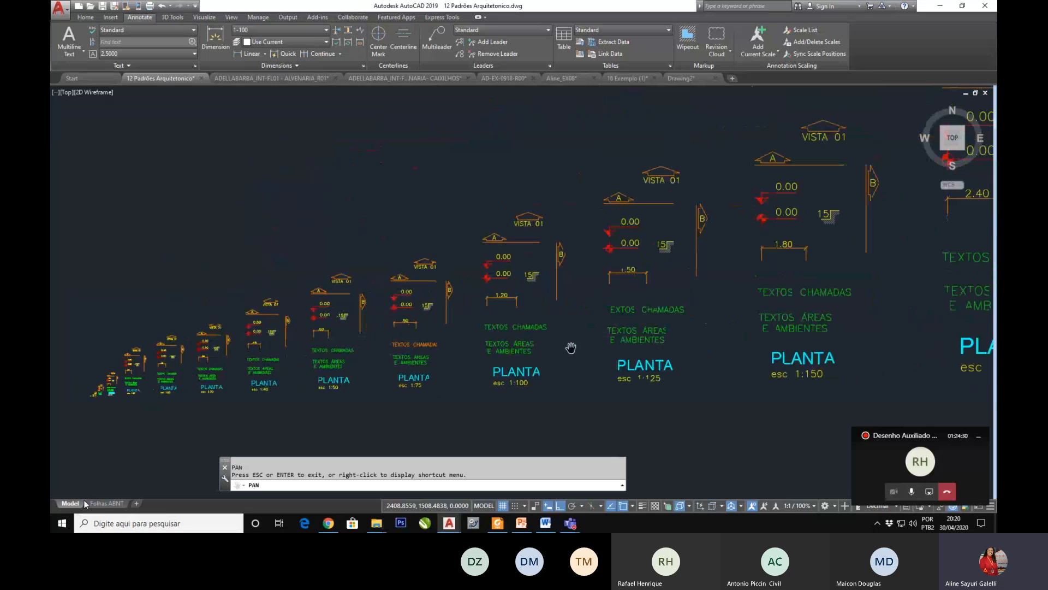
scroll(571, 347, "down", 4)
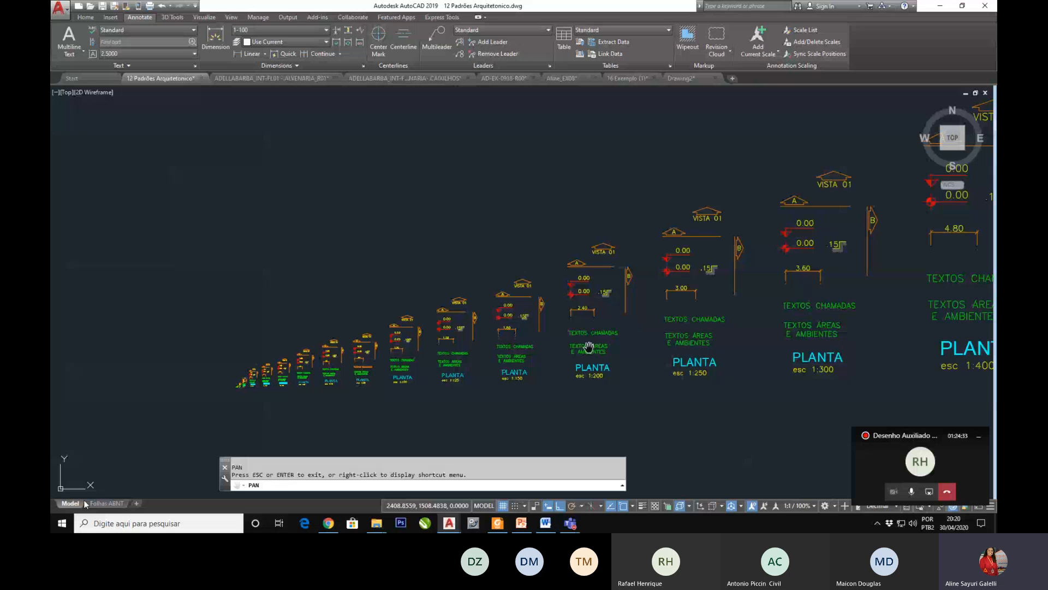
scroll(588, 347, "down", 5)
left_click_drag(588, 348, 464, 358)
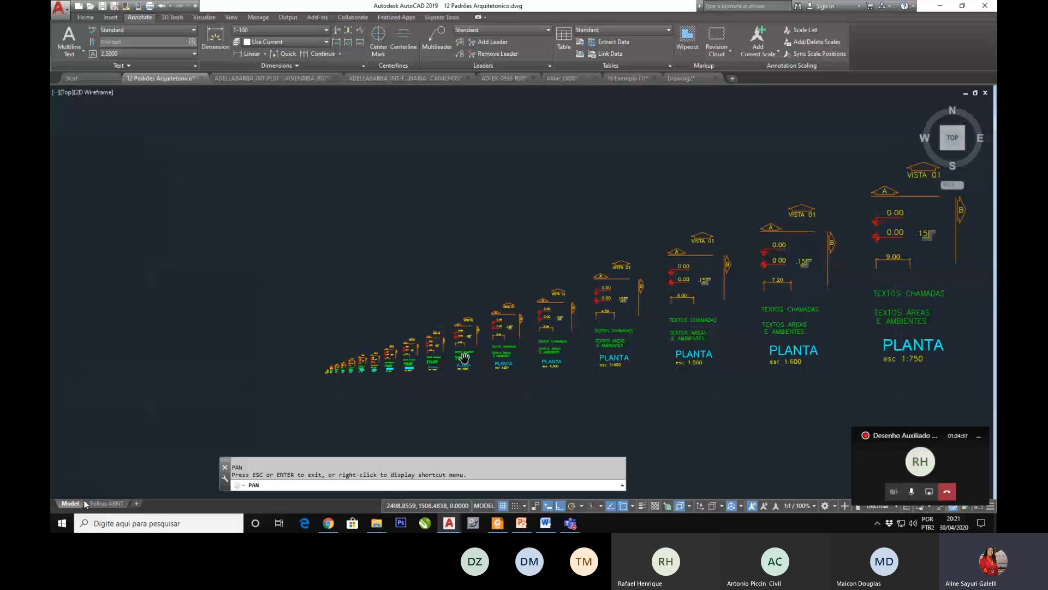
left_click_drag(636, 347, 414, 365)
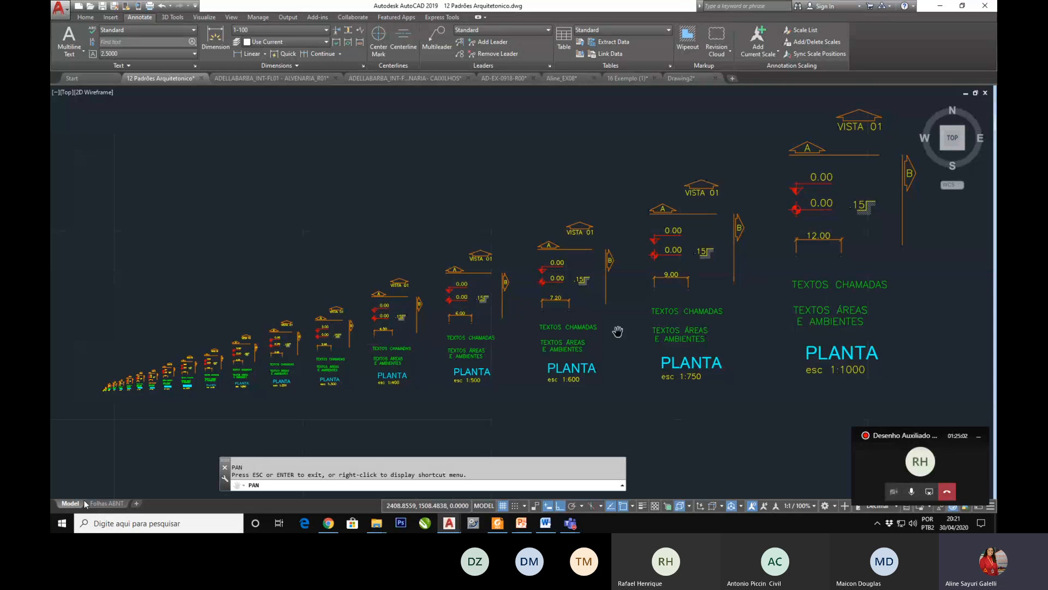
Step: Copy the house's elevation, sections, roof plan, floor plan and window schedule from the drawing 16 Exemplo (1)
left_click(561, 78)
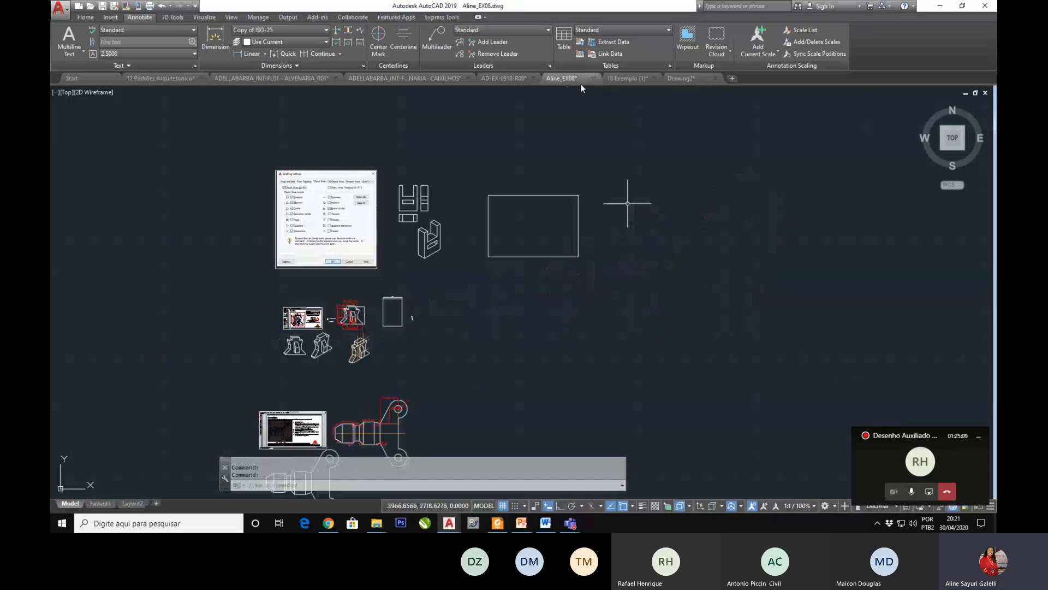
left_click(633, 78)
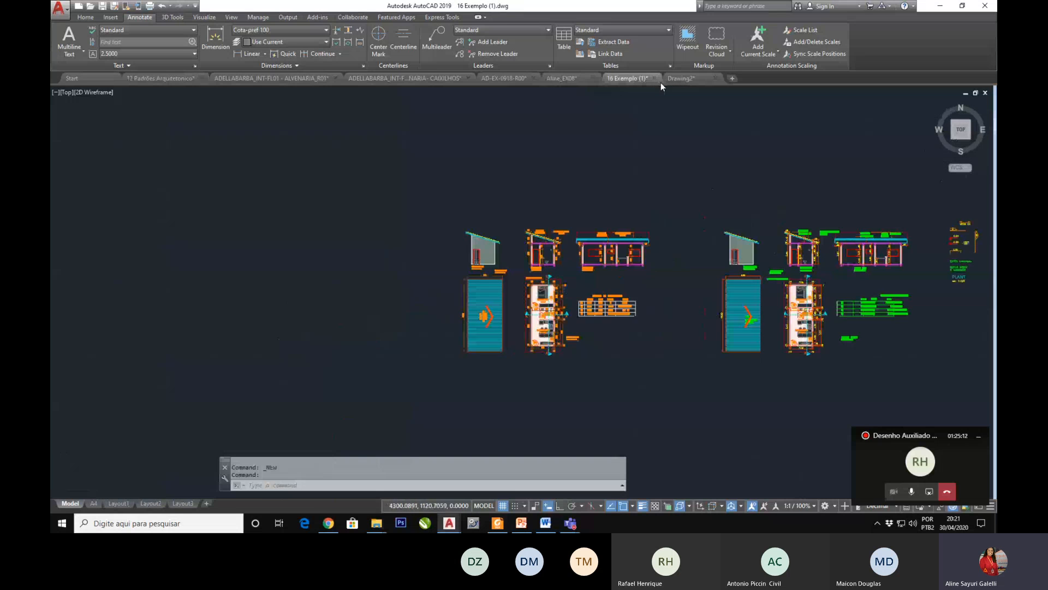
key("ctrl+c")
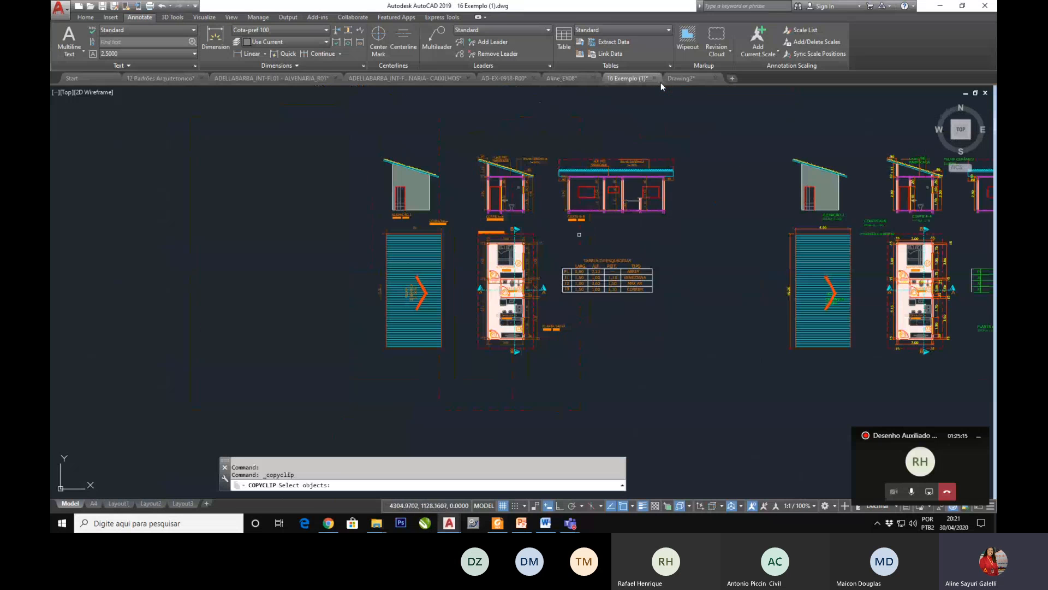
left_click(690, 129)
left_click(317, 388)
key("Return")
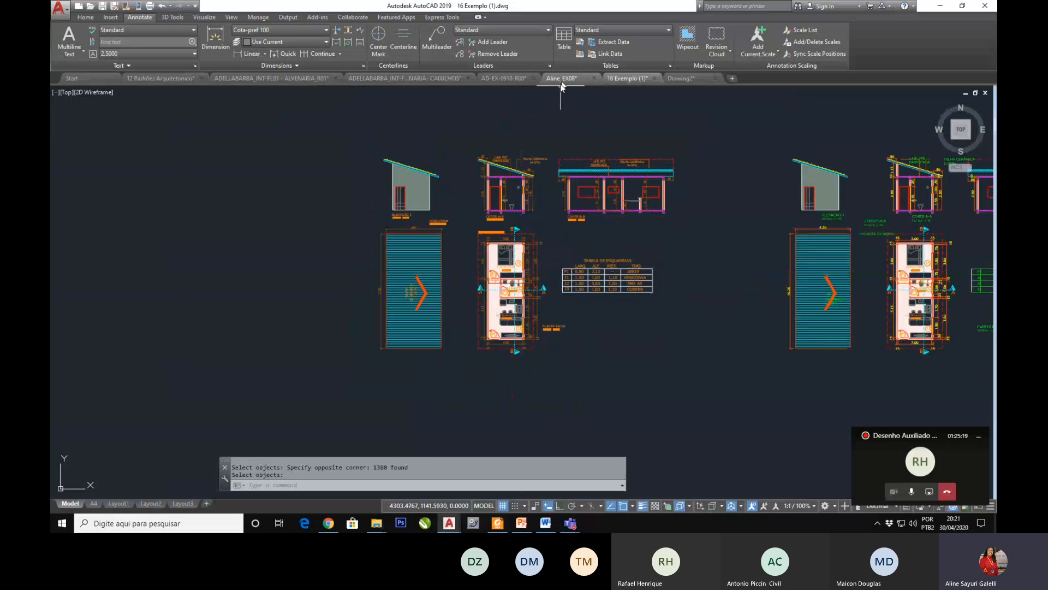
Step: Paste the copied house drawings into 12 Padrões Arquitetonico, in the empty area below the row of scale annotation sets
left_click(173, 78)
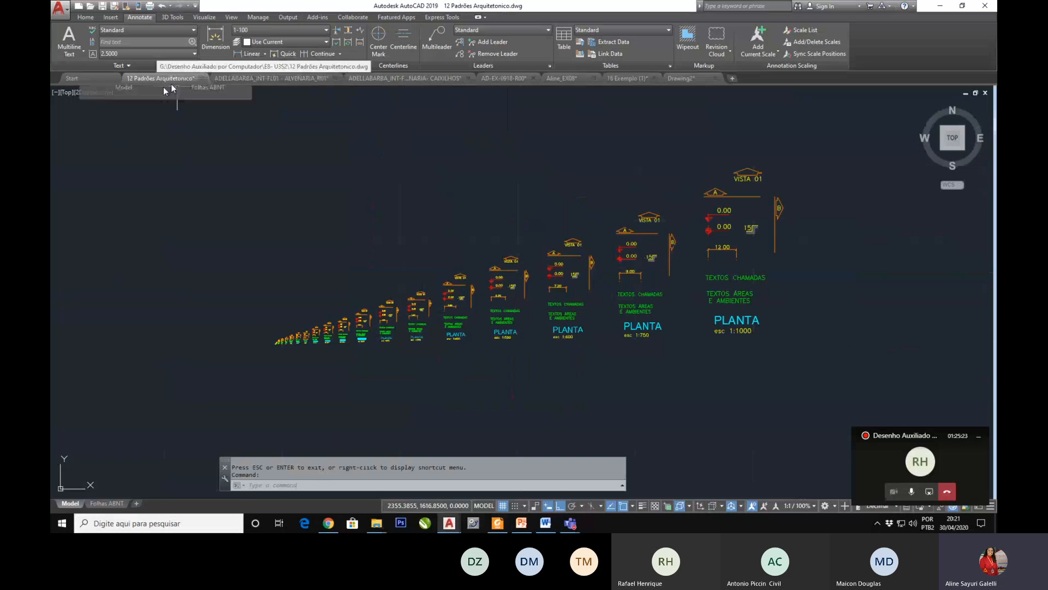
scroll(349, 217, "down", 2)
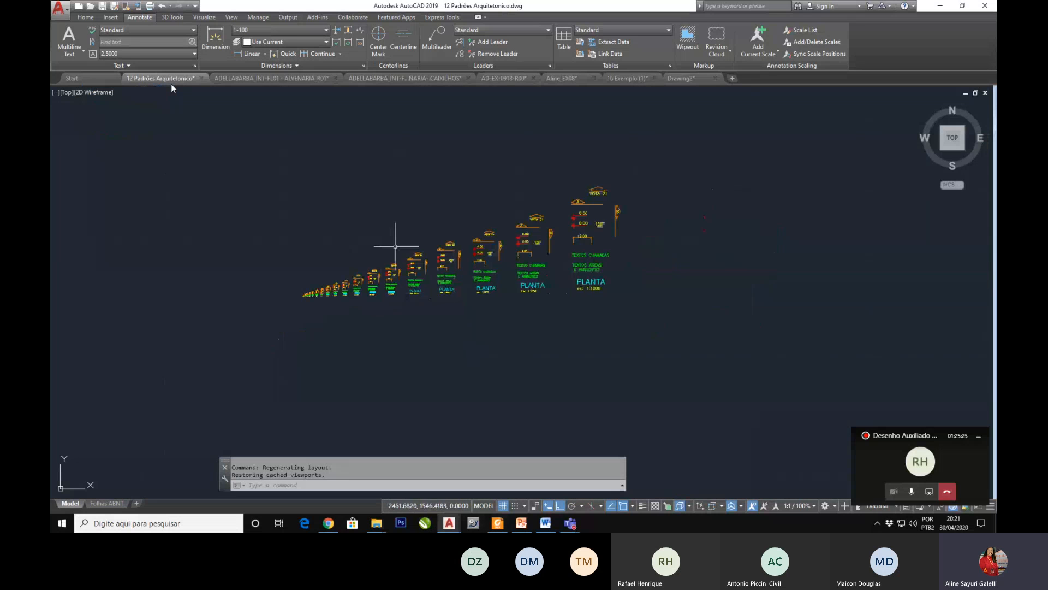
key("ctrl+v")
scroll(410, 267, "down", 2)
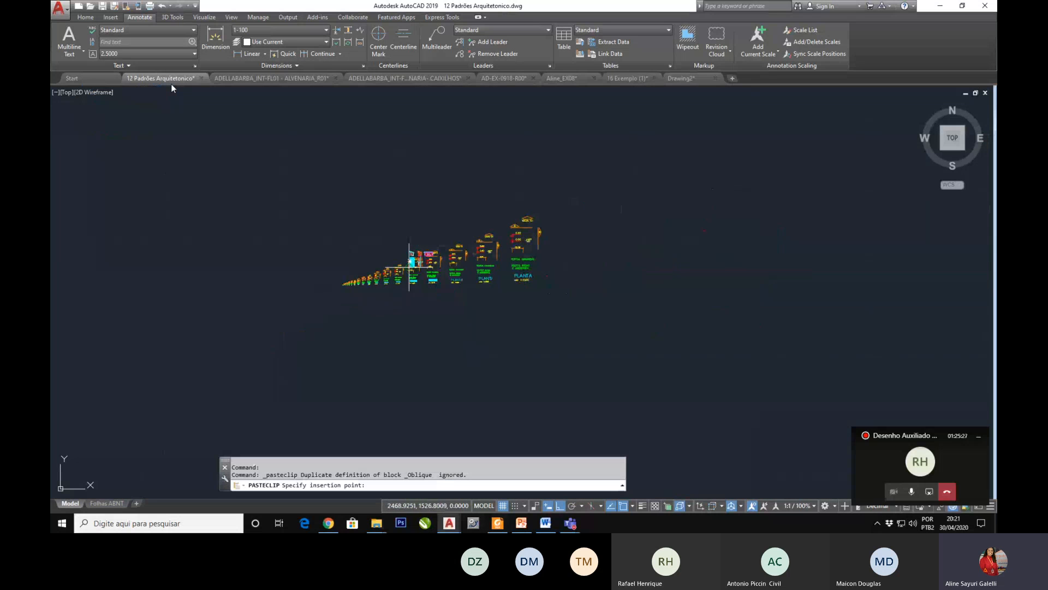
scroll(435, 315, "up", 4)
scroll(268, 301, "up", 2)
left_click(342, 345)
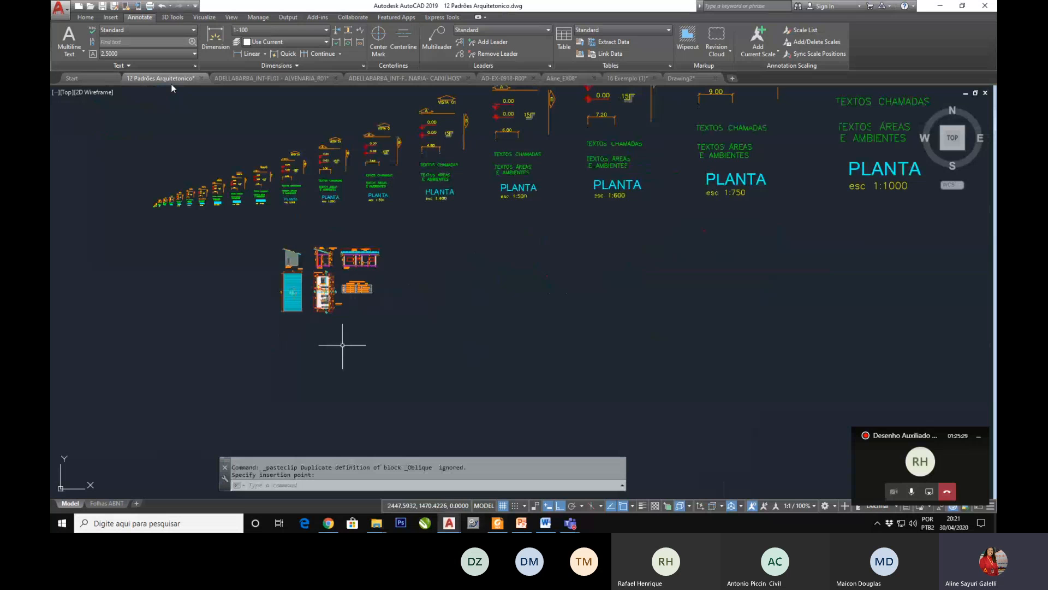
scroll(308, 288, "up", 3)
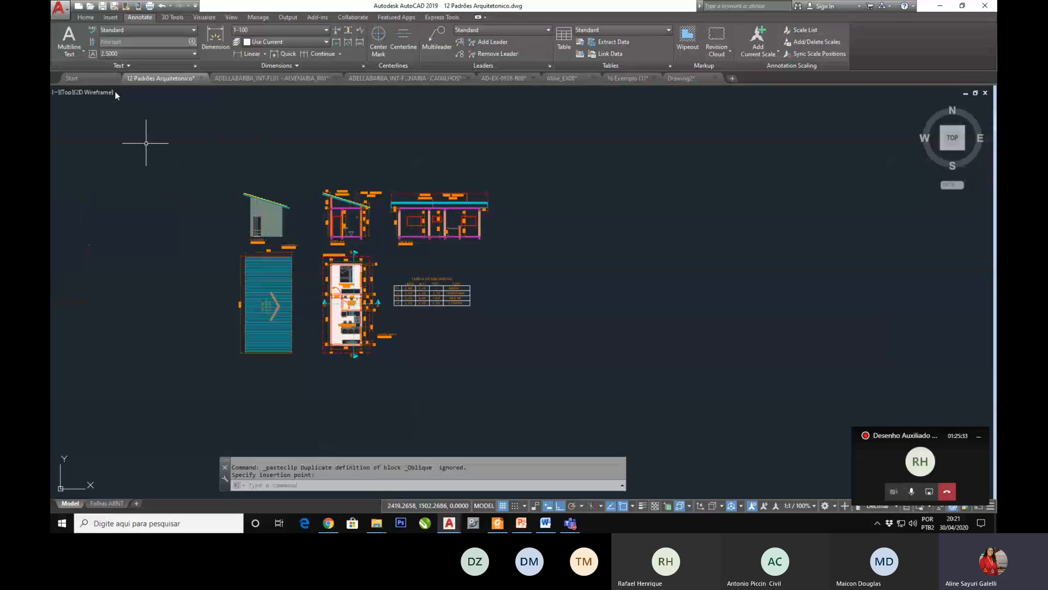
Step: Save the drawing under a new name in the same folder, using the existing EX08 file's name with "casa" appended
key("ctrl+shift+s")
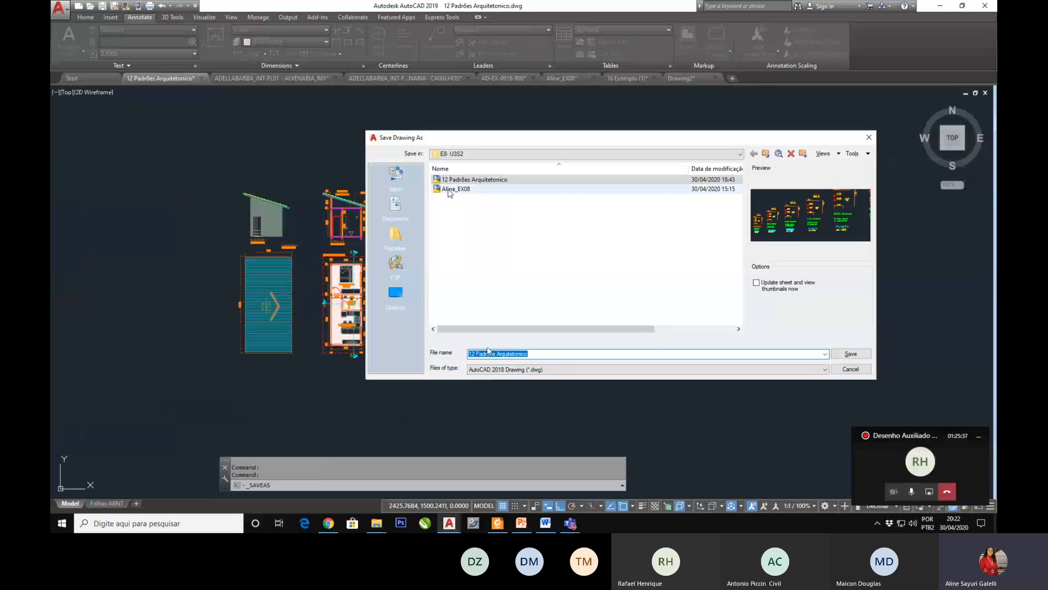
left_click(450, 190)
left_click(499, 357)
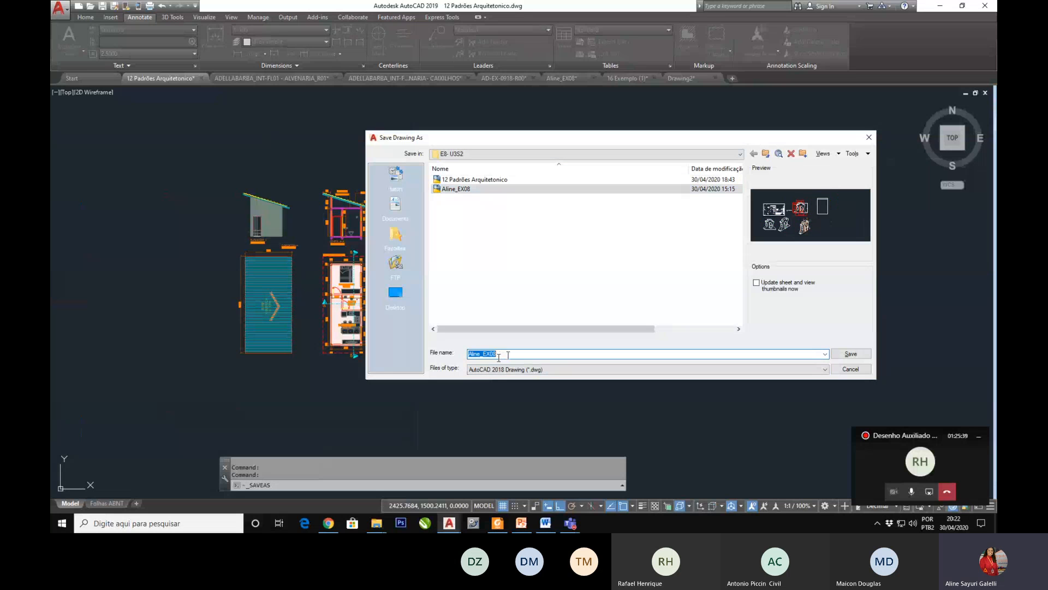
left_click(508, 355)
type("casa")
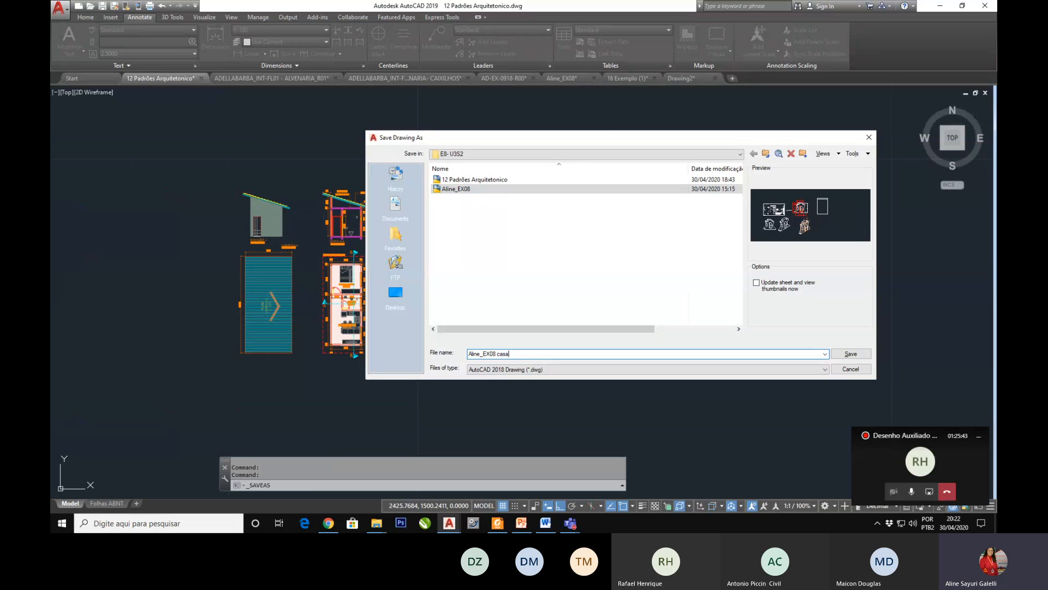
left_click(856, 356)
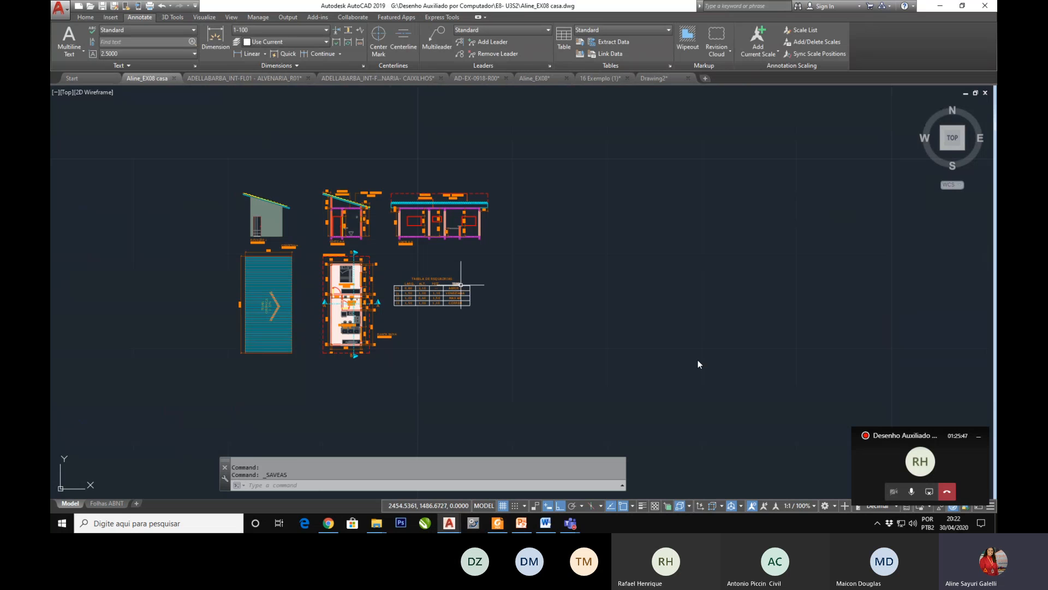
Step: Erase the inner and outer dimensions beside the bedroom and bathroom on the right side of the floor plan
scroll(393, 308, "up", 2)
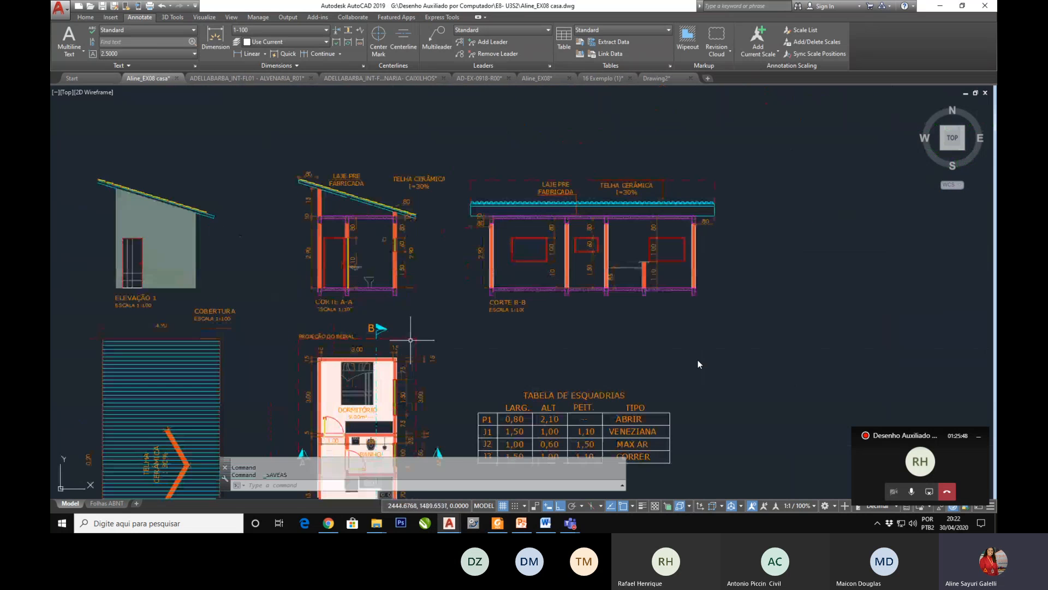
left_click(452, 363)
left_click(425, 413)
key("Delete")
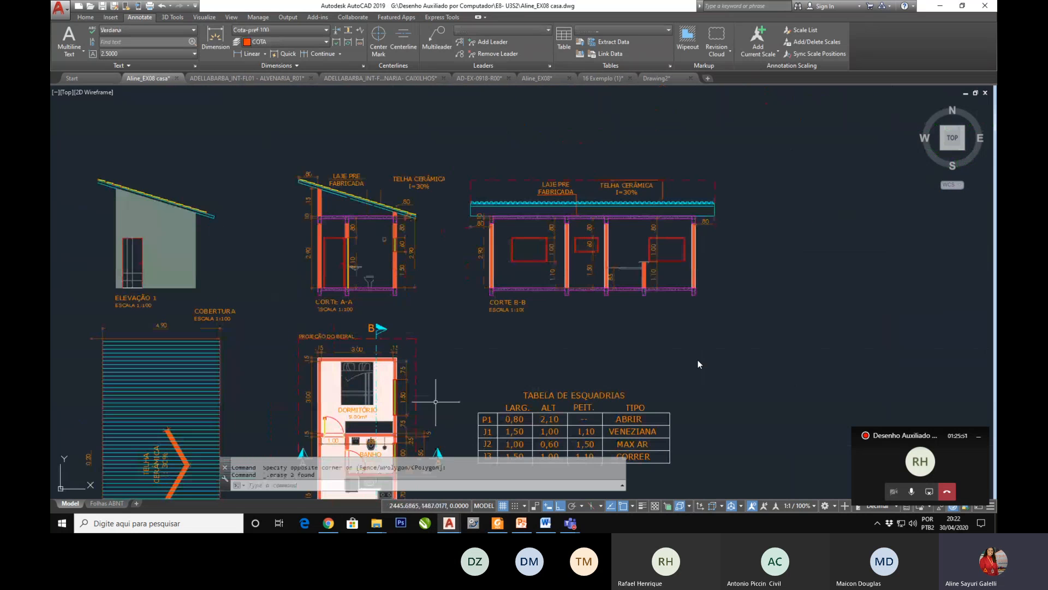
scroll(698, 364, "up", 2)
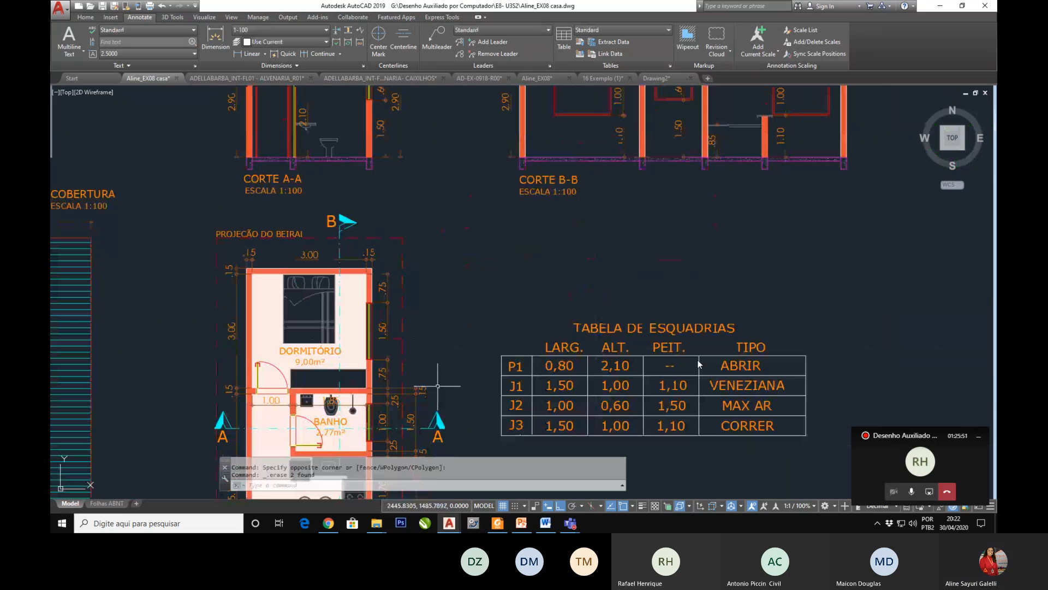
left_click(397, 266)
left_click(387, 407)
key("Delete")
scroll(388, 364, "down", 8)
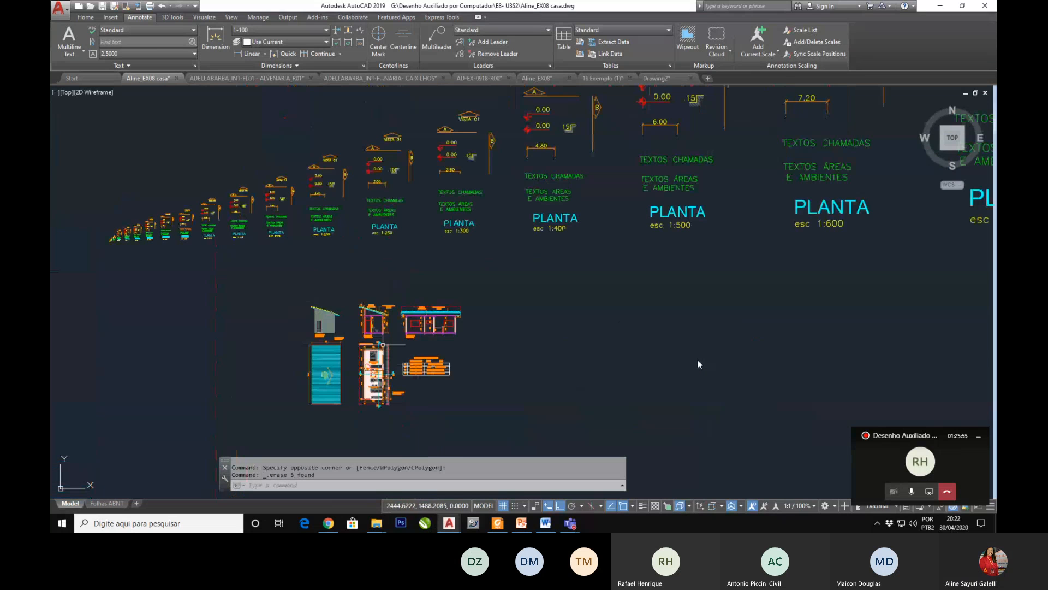
Step: Erase all the scale annotation sets that precede the 1:100 set in the row above the house drawings
scroll(238, 171, "up", 4)
scroll(352, 234, "down", 4)
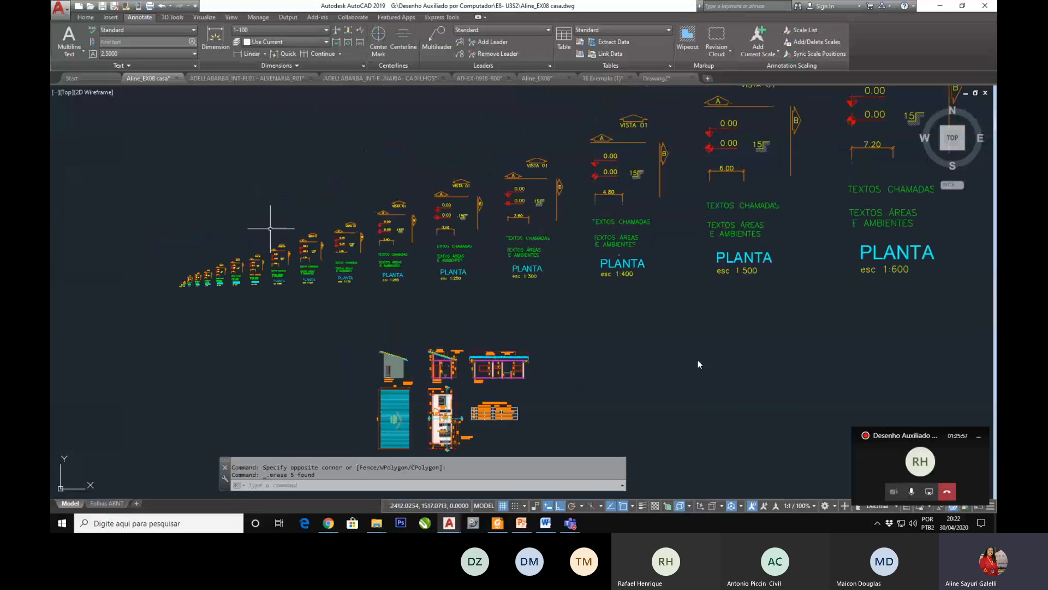
scroll(306, 228, "down", 2)
scroll(338, 205, "up", 5)
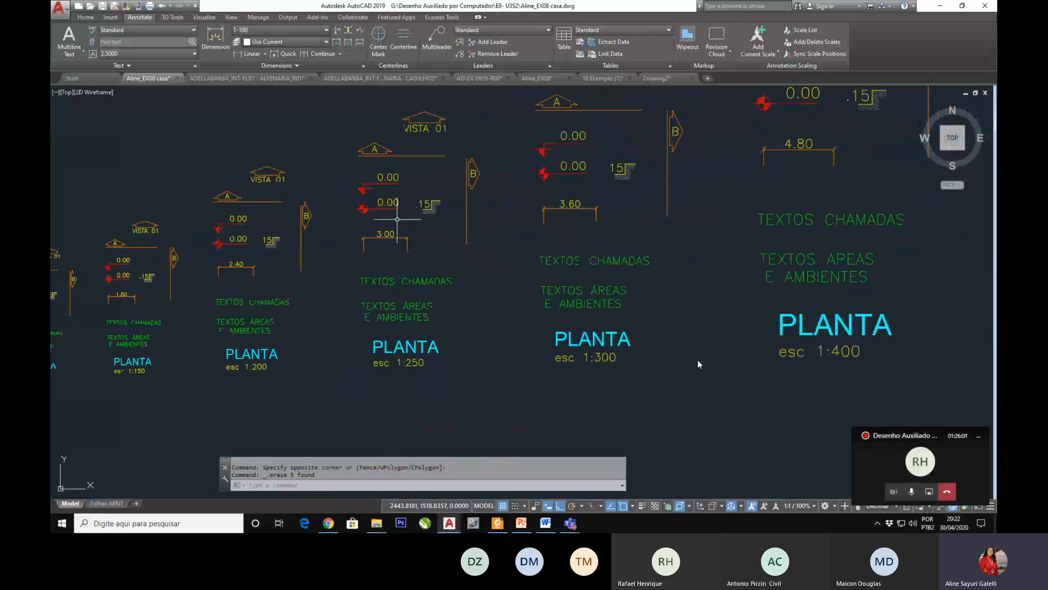
scroll(399, 222, "down", 2)
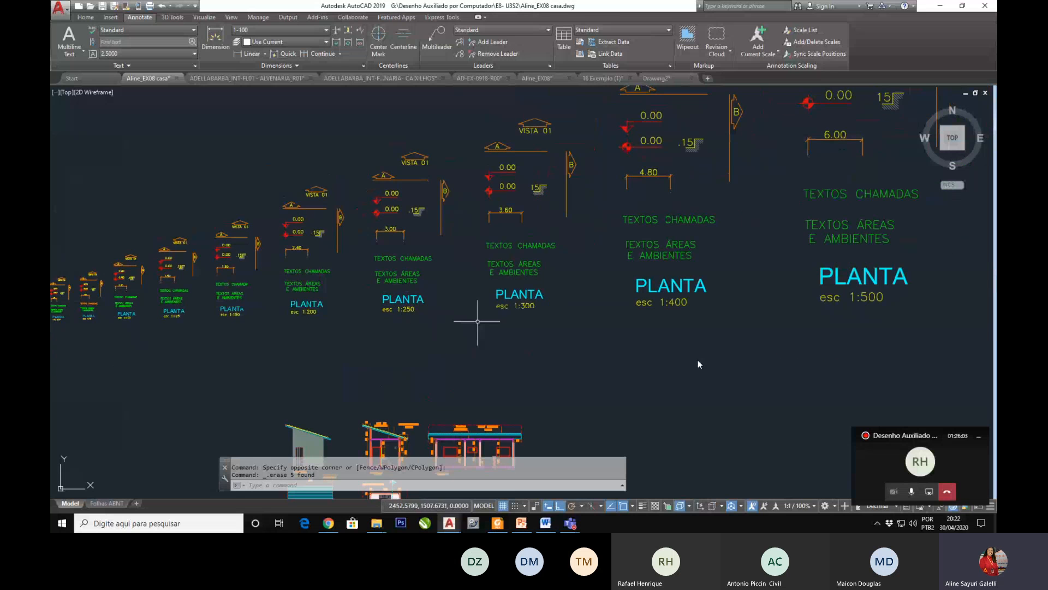
scroll(511, 328, "down", 2)
scroll(200, 327, "up", 4)
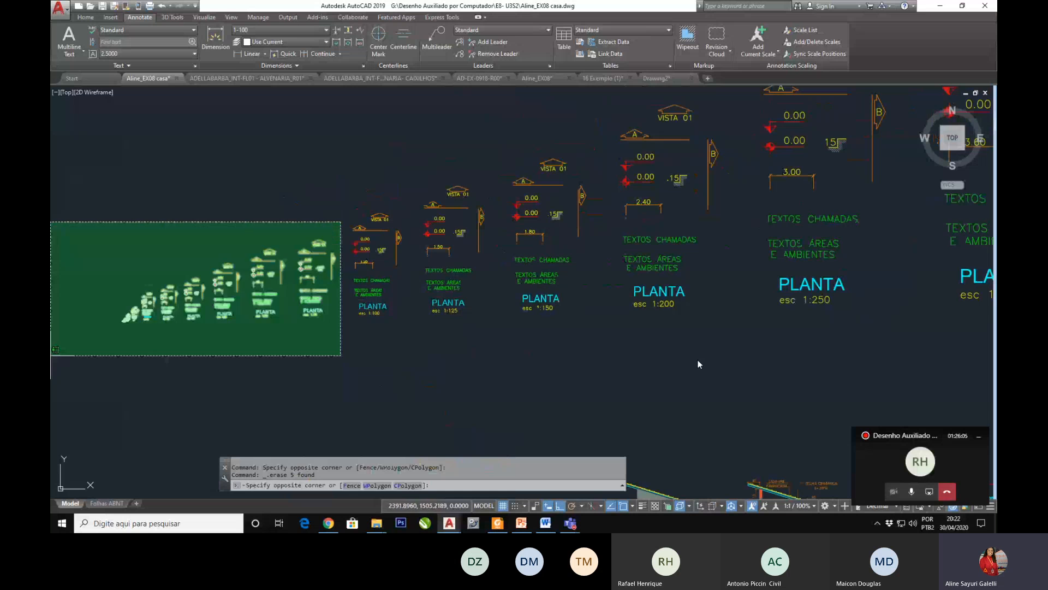
left_click(60, 353)
key("Delete")
Step: Erase the 1:125 annotation set and most of the annotations in the neighbouring sets up to 1:400
scroll(173, 362, "down", 3)
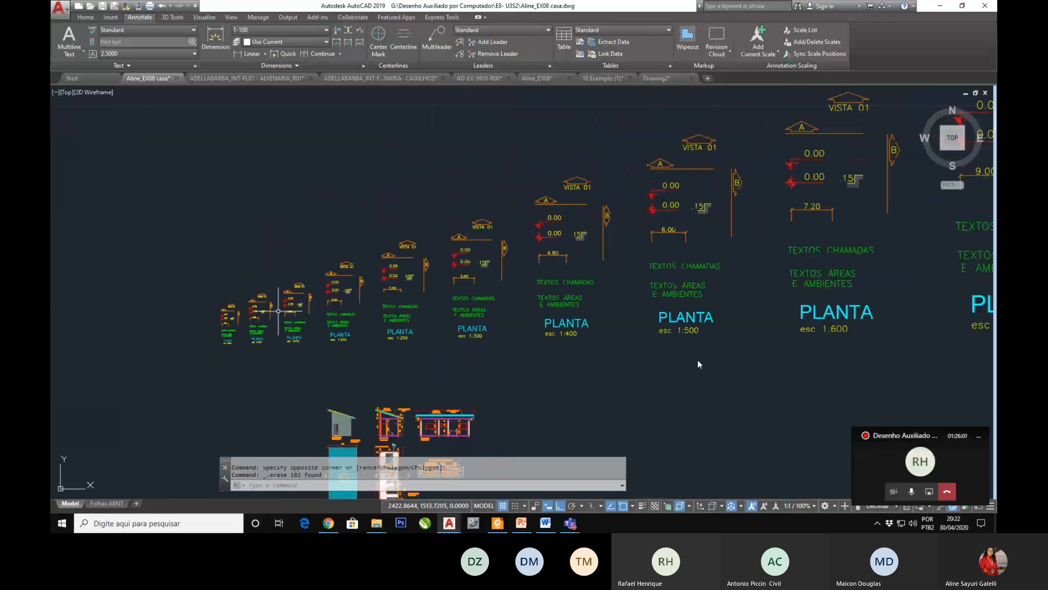
left_click(255, 264)
left_click(673, 359)
key("Delete")
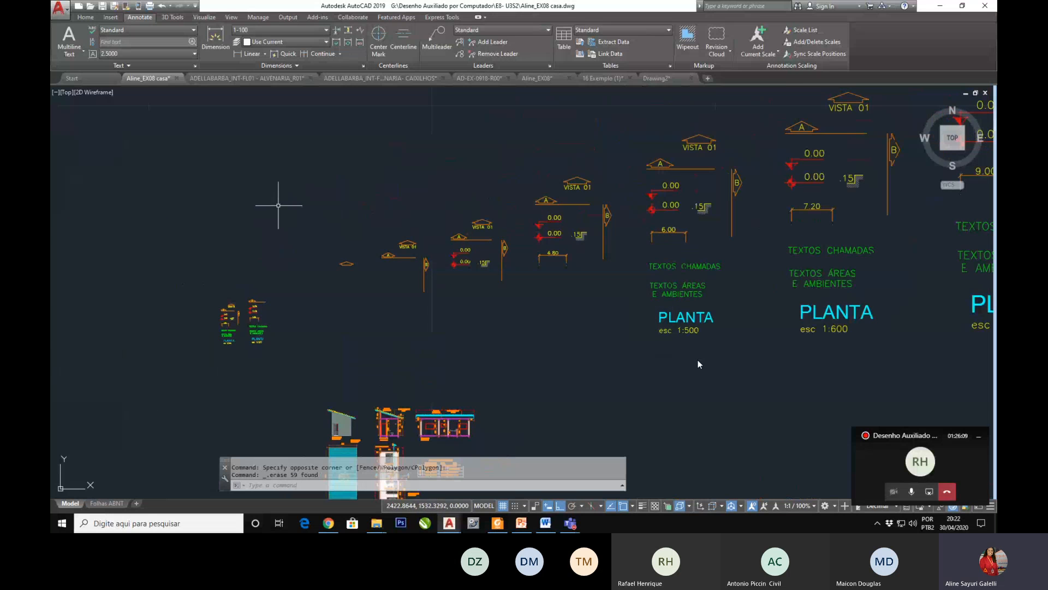
left_click(232, 191)
left_click(285, 233)
left_click(311, 274)
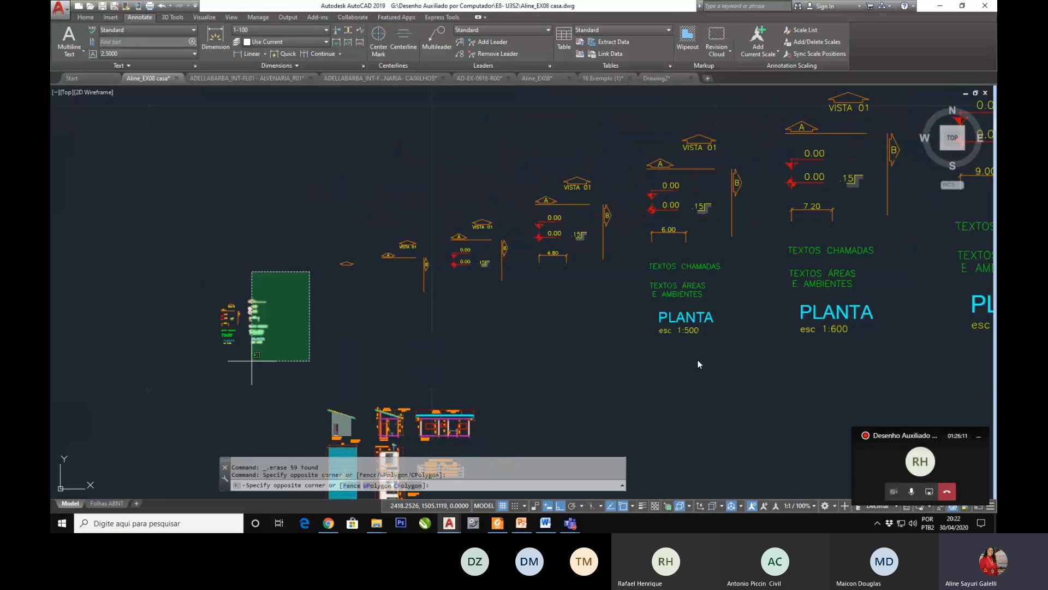
left_click(245, 359)
key("Delete")
Step: Erase all remaining annotations above the house drawings up to the 1:1000 set, keeping only the 1:100 set
scroll(306, 336, "down", 3)
left_click(770, 160)
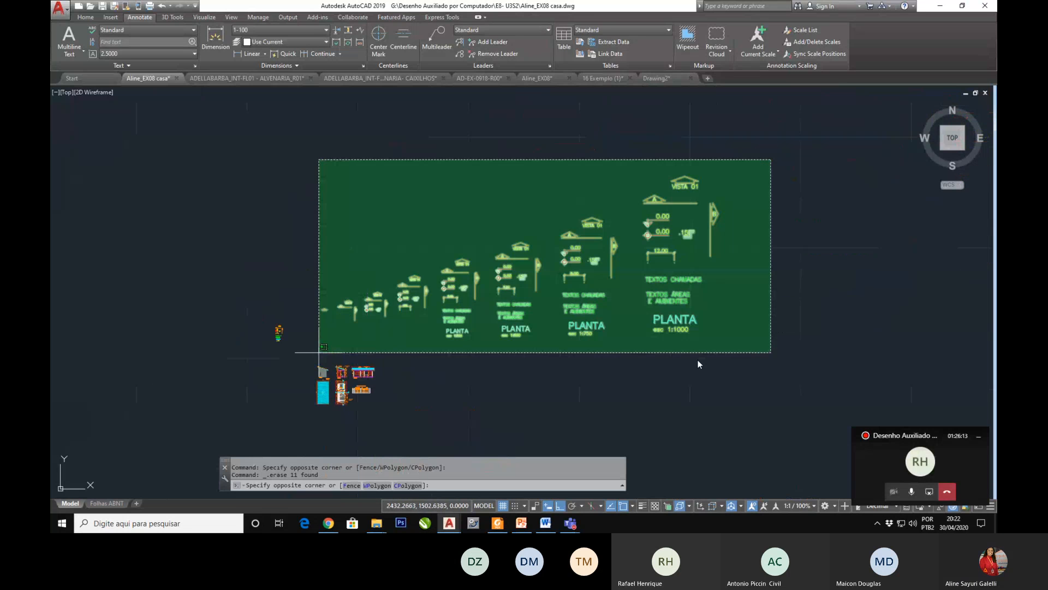
left_click(293, 375)
key("Delete")
Step: Move the 1:100 annotation set straight down so it sits beside the roof plan
scroll(284, 375, "up", 4)
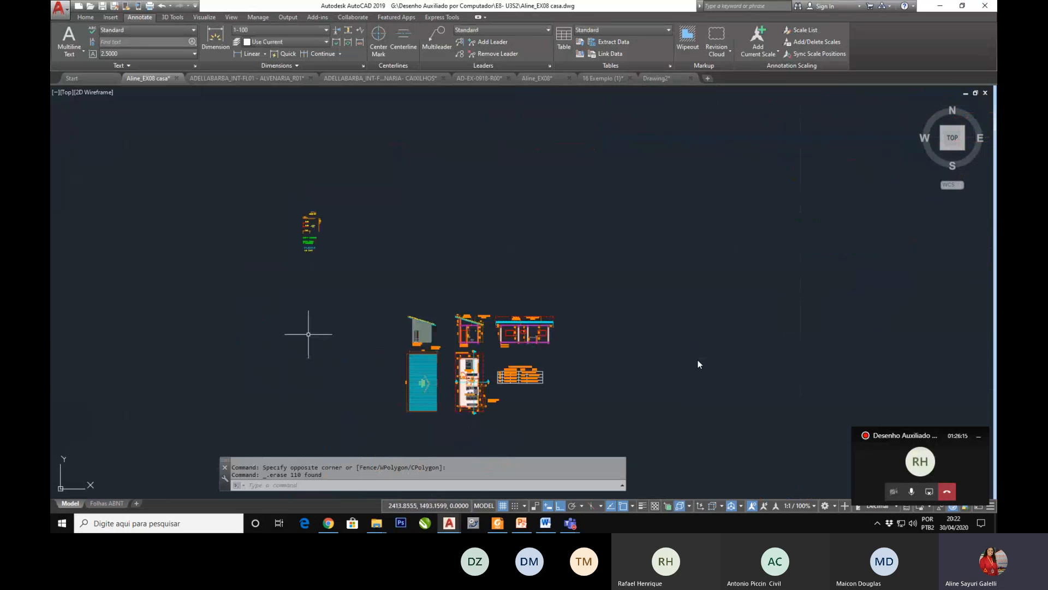
type("m")
key("Return")
left_click(335, 185)
left_click(266, 280)
key("Return")
left_click(302, 238)
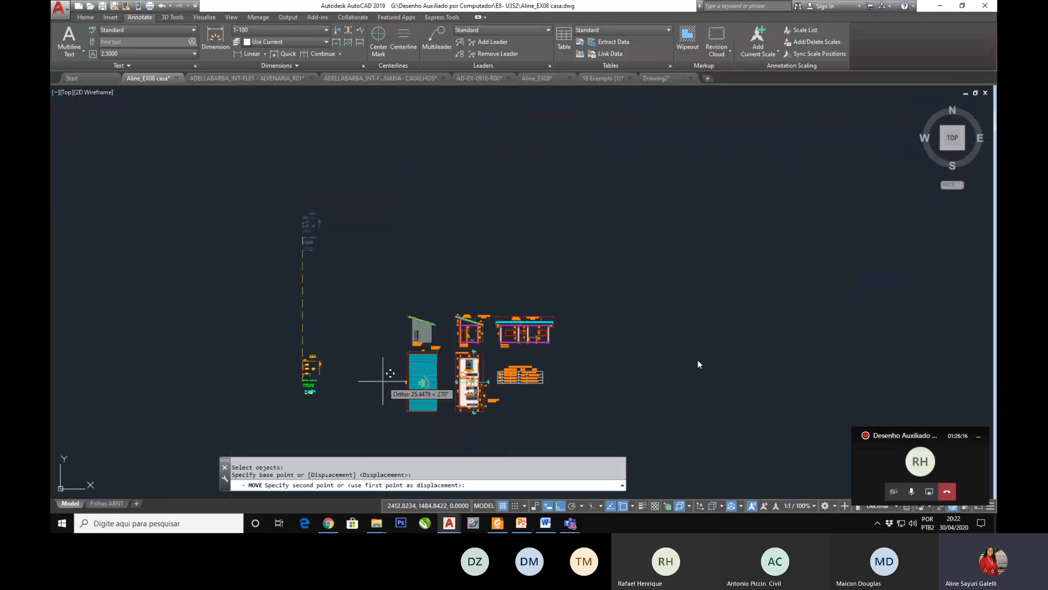
left_click(377, 374)
Step: Copy the PLANTA esc 1:100 title from the annotation set to just below the floor plan, with Ortho off
scroll(306, 376, "up", 5)
scroll(238, 376, "down", 5)
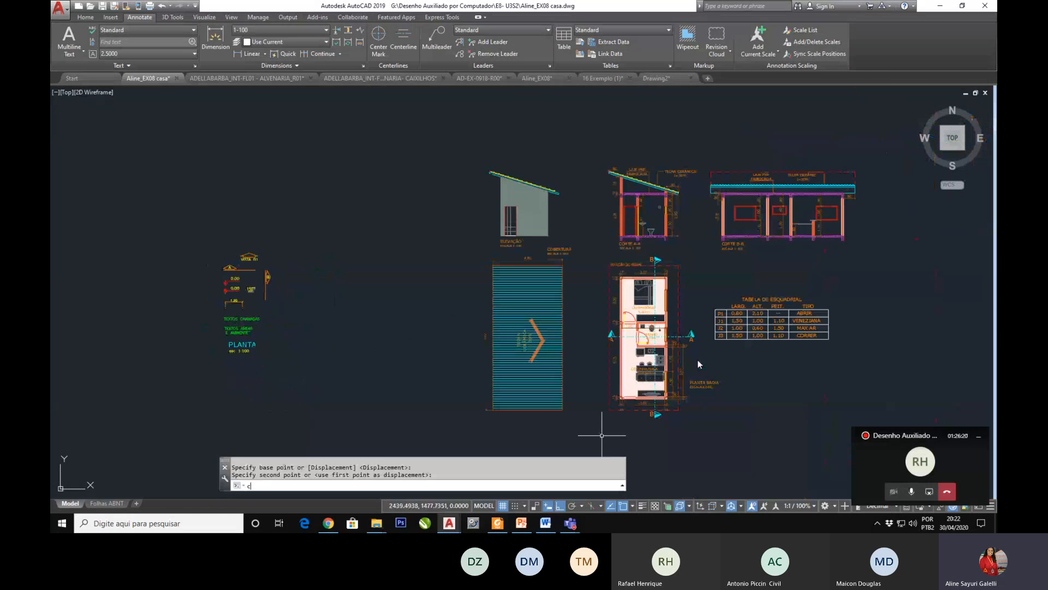
type("CO")
key("Return")
left_click(264, 340)
left_click(250, 351)
key("Return")
left_click(230, 351)
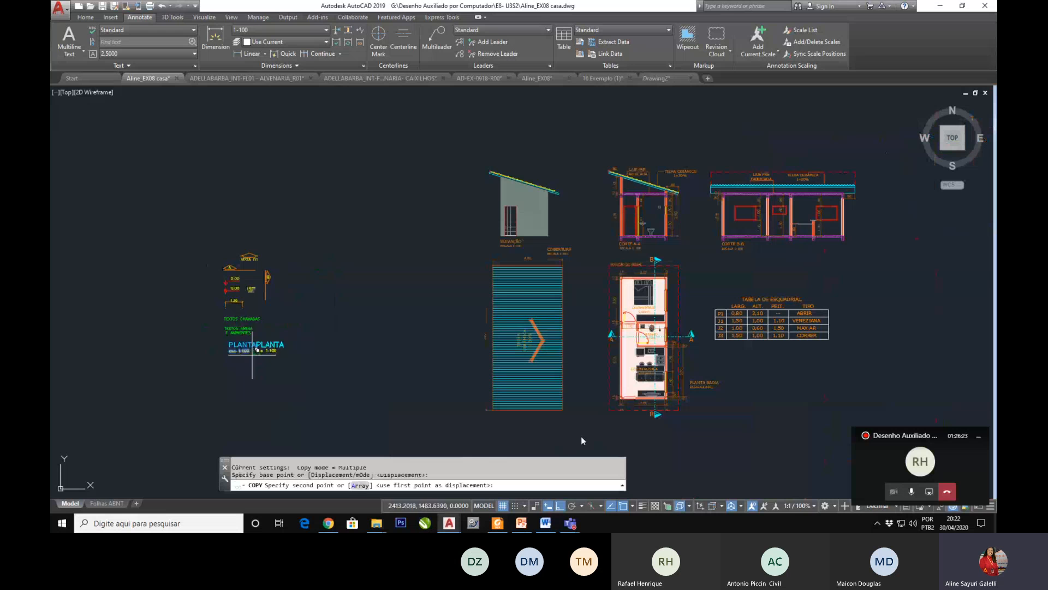
left_click(560, 506)
scroll(630, 438, "up", 2)
key("Return")
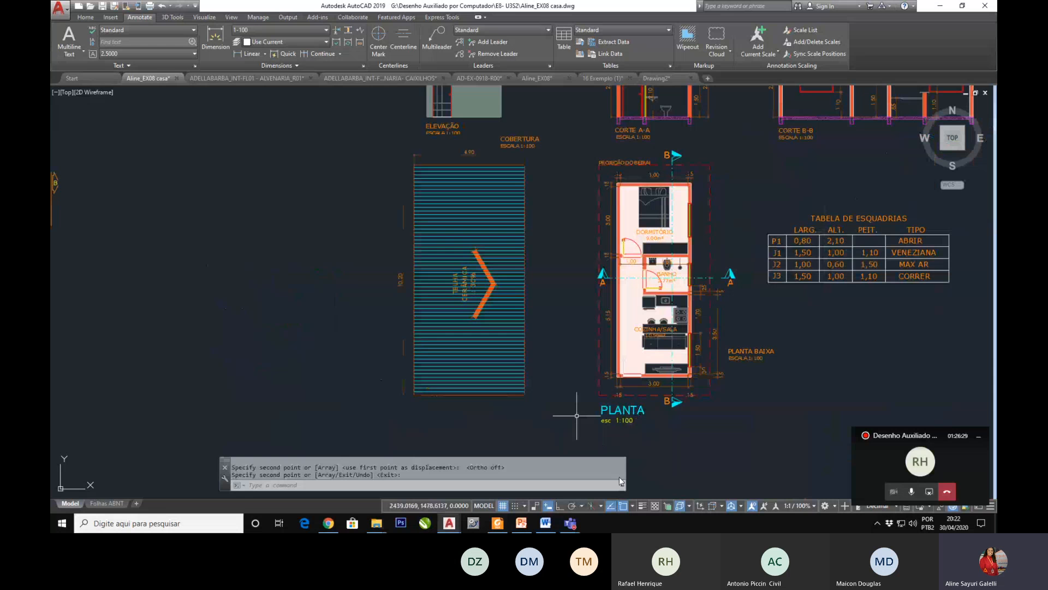
Step: Set 1-100 as the current dimension style in the Dimension Style Manager
scroll(556, 402, "down", 2)
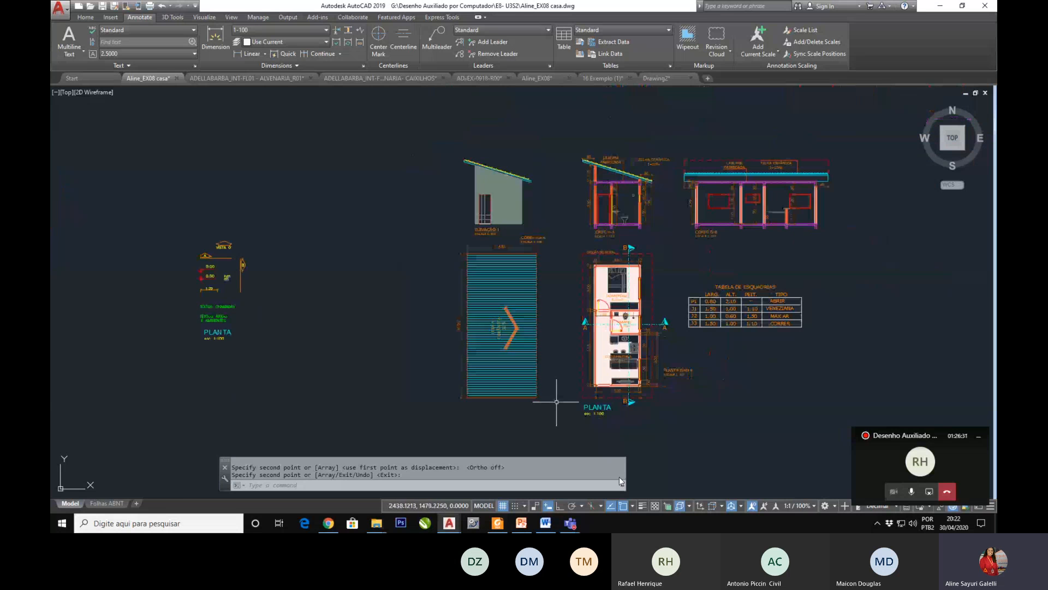
scroll(650, 297, "up", 4)
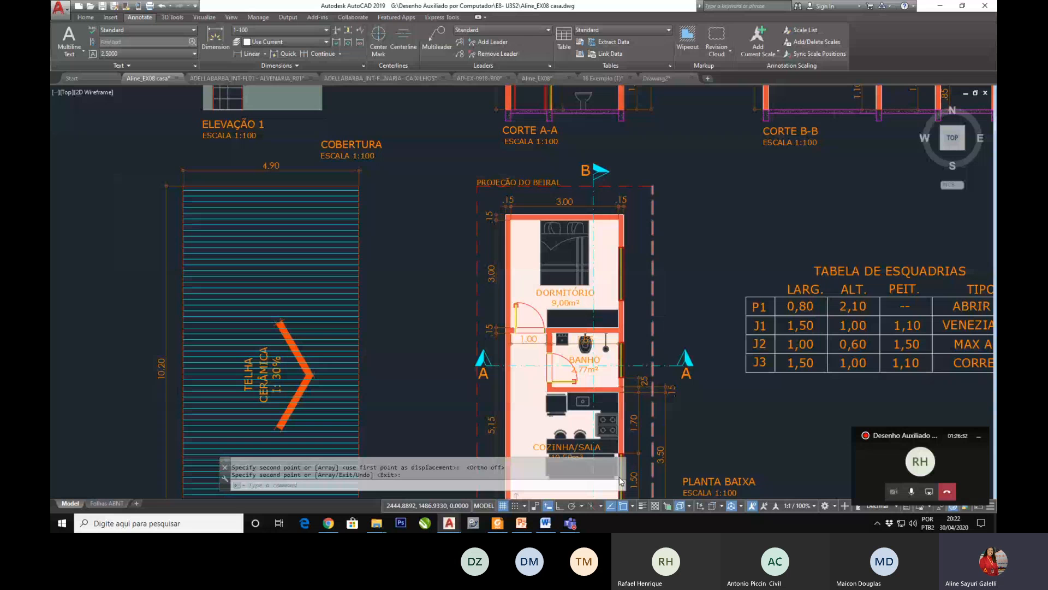
scroll(655, 287, "up", 2)
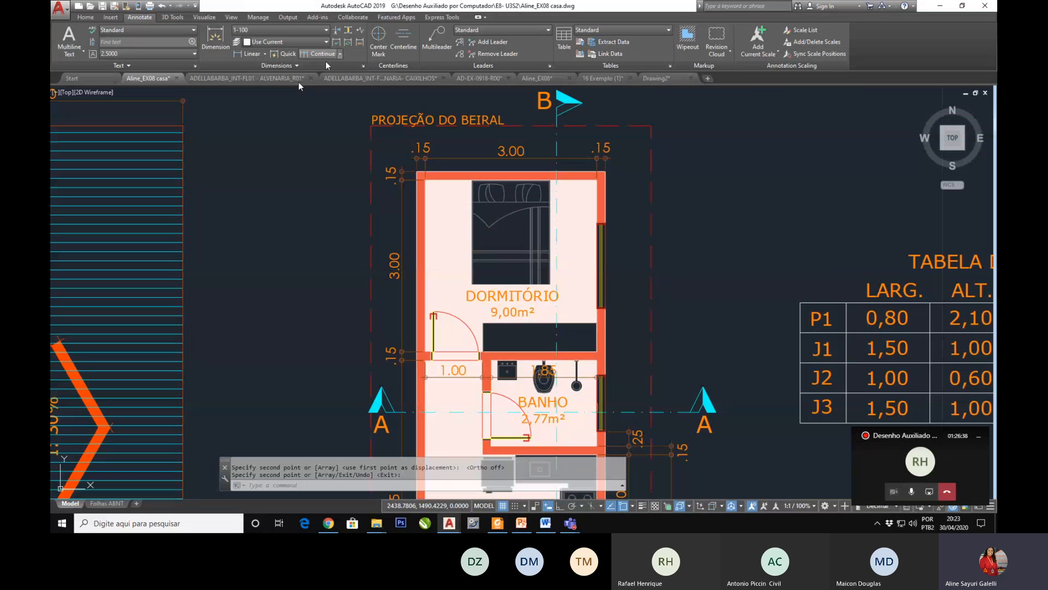
left_click(363, 66)
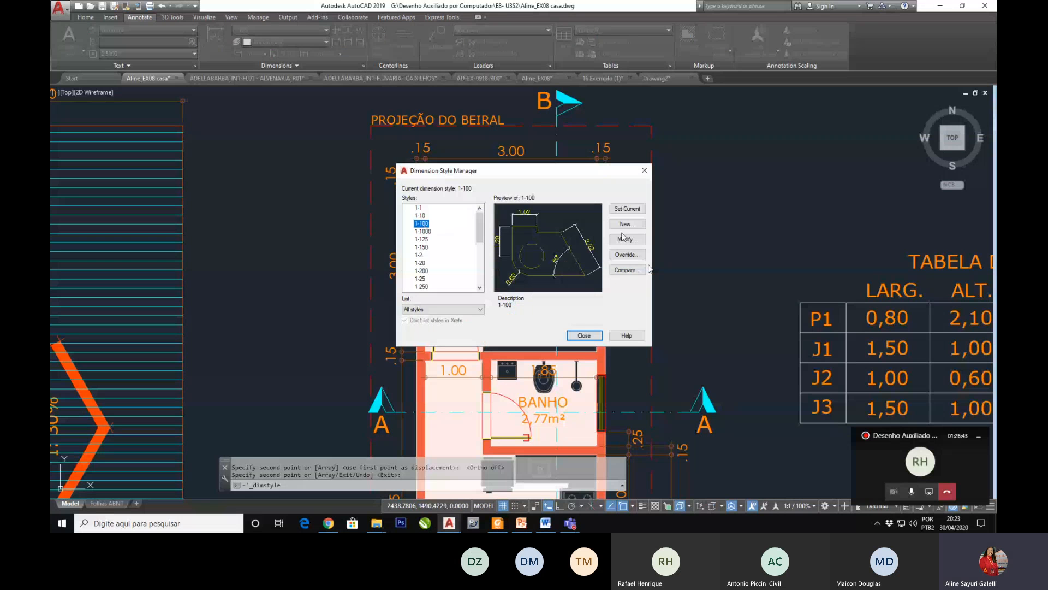
left_click(628, 209)
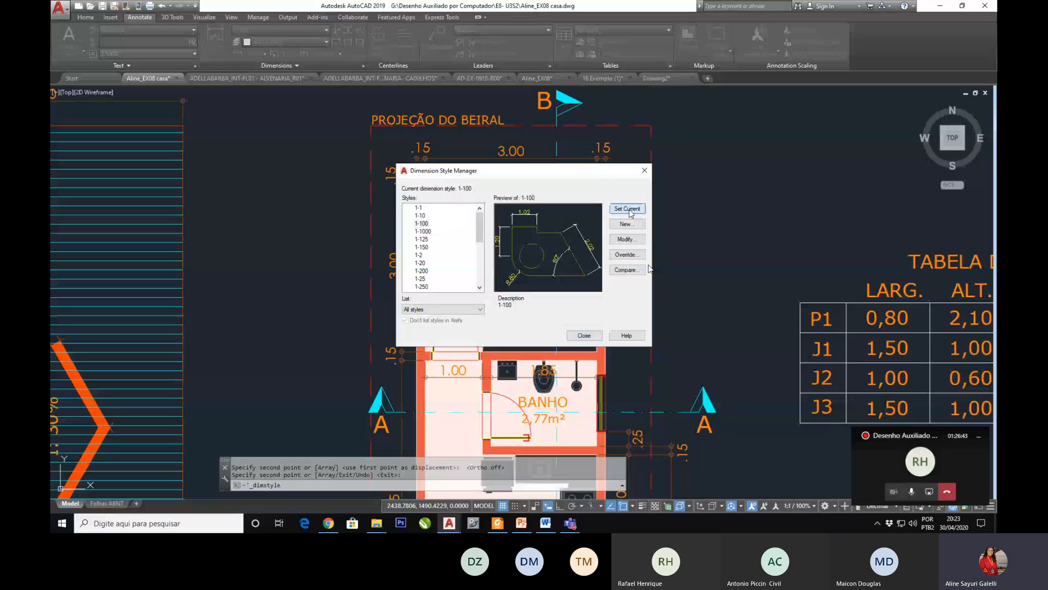
left_click(584, 335)
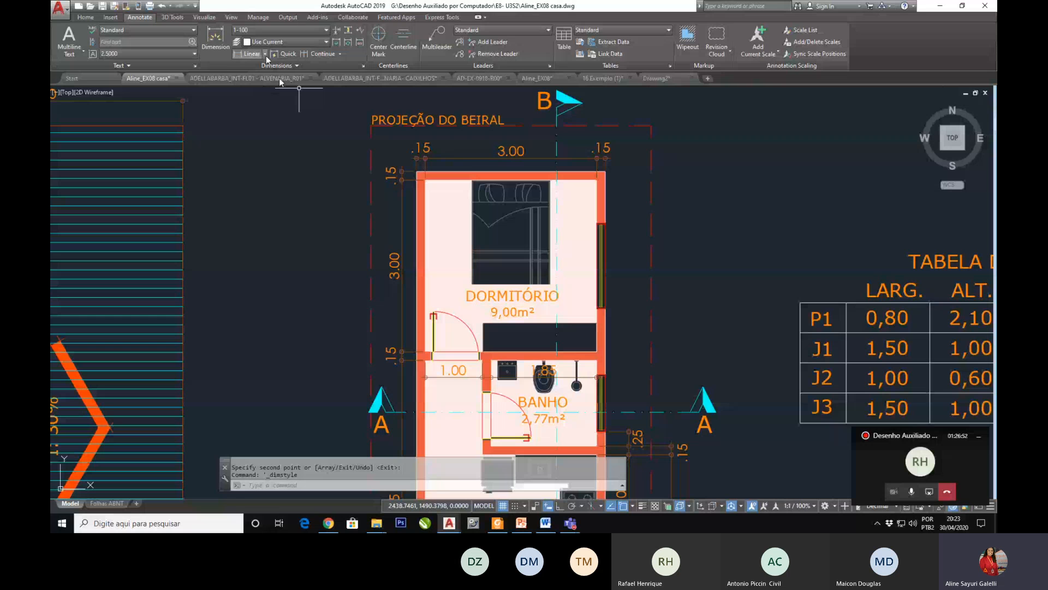
Step: Add a vertical linear dimension for the top wall's thickness, outside the bedroom's upper right corner
left_click(85, 18)
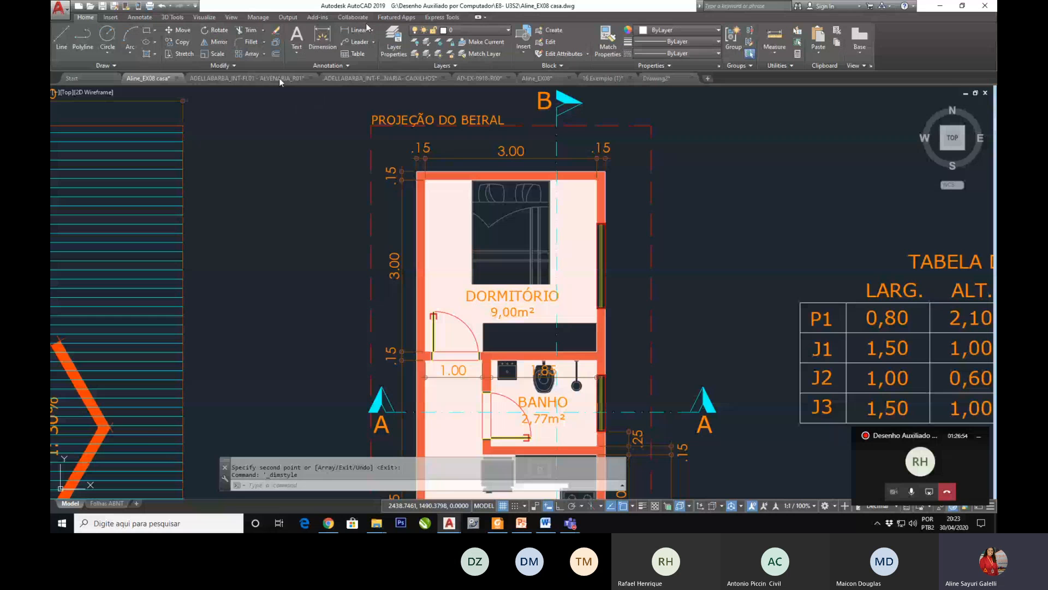
left_click(373, 32)
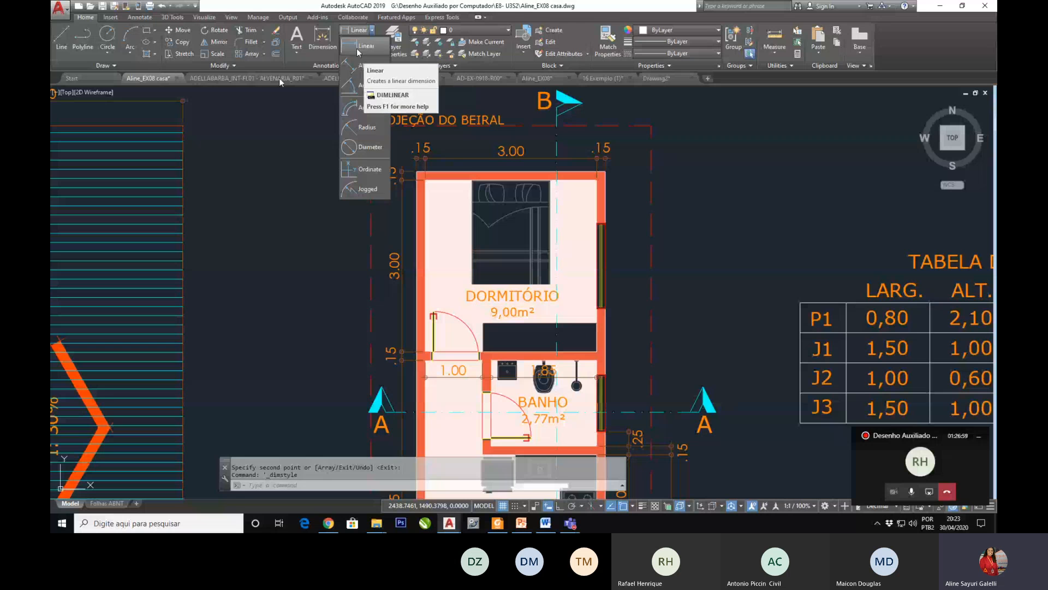
left_click(366, 46)
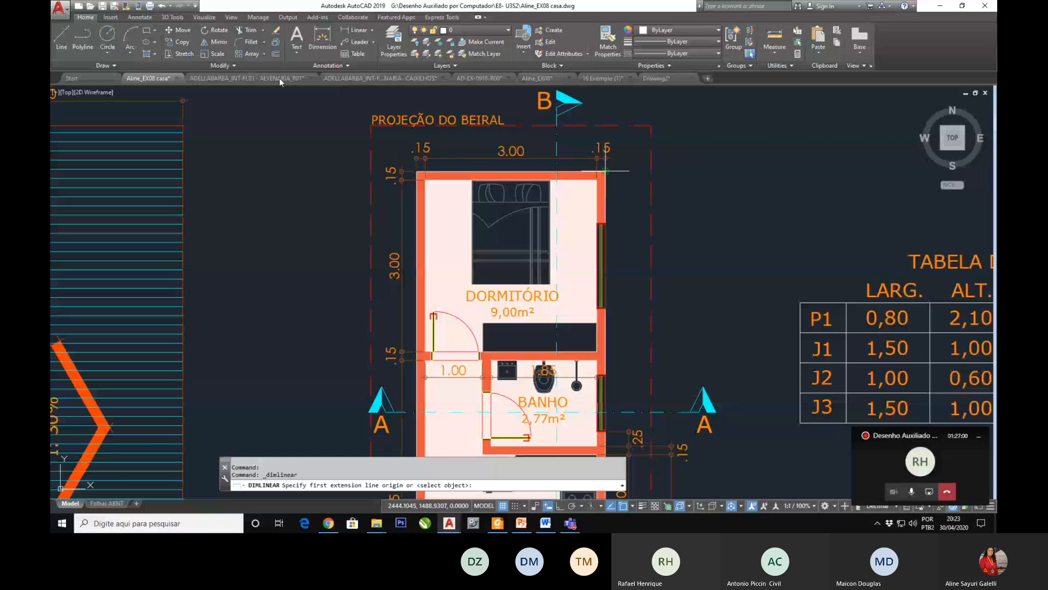
left_click(605, 171)
left_click(598, 180)
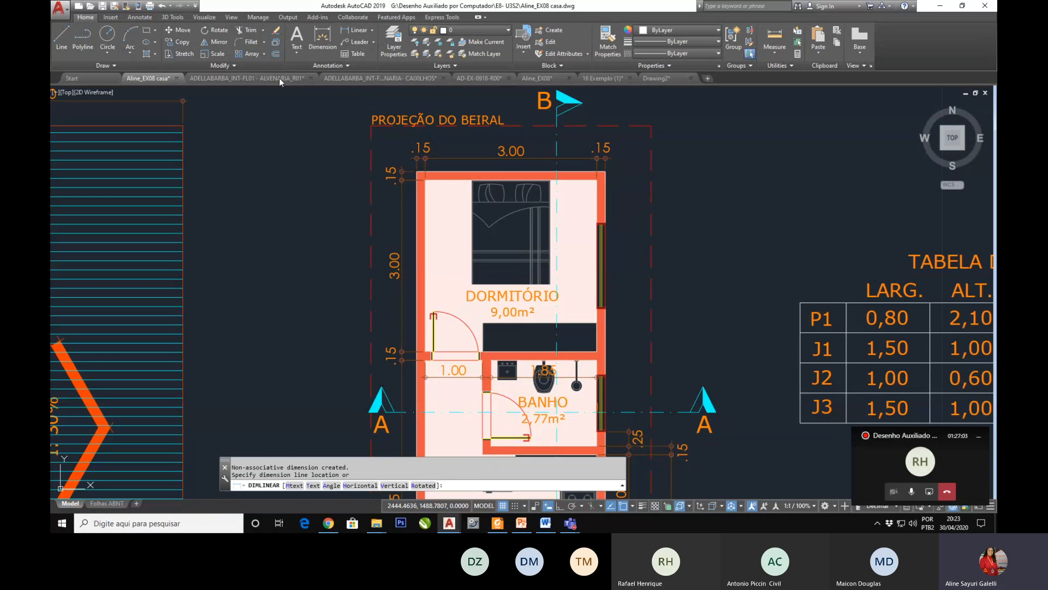
left_click(627, 180)
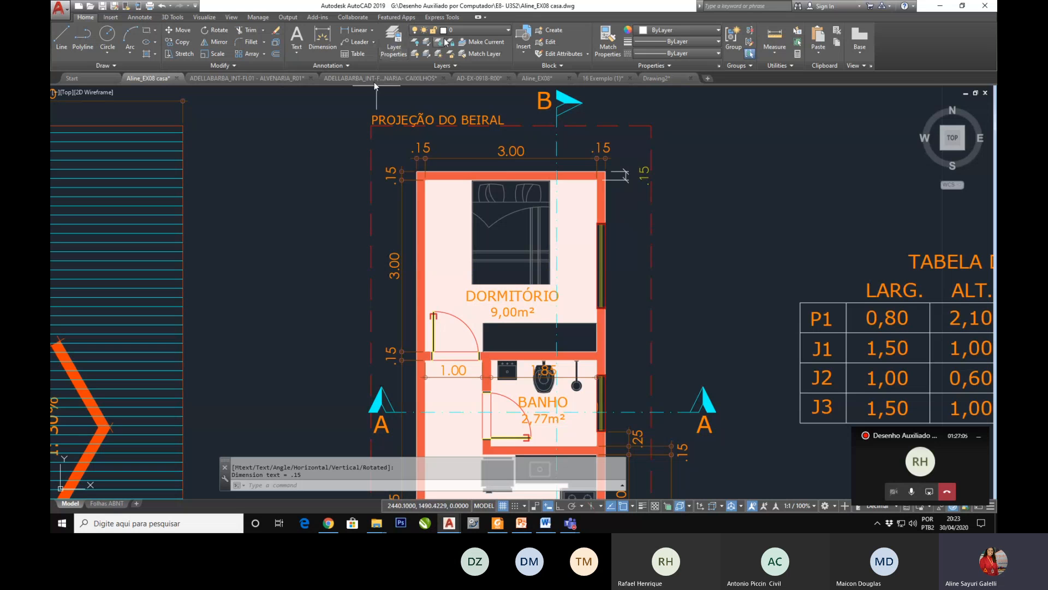
Step: Assign the new wall-thickness dimension to the ARQ-COTAS layer and clear the selection
left_click(642, 158)
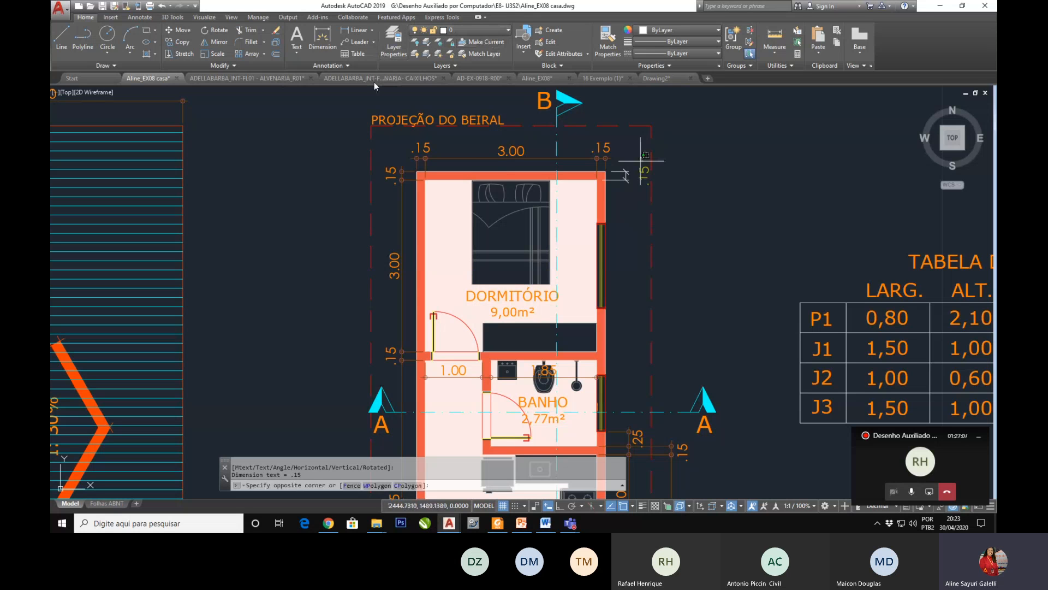
left_click(626, 183)
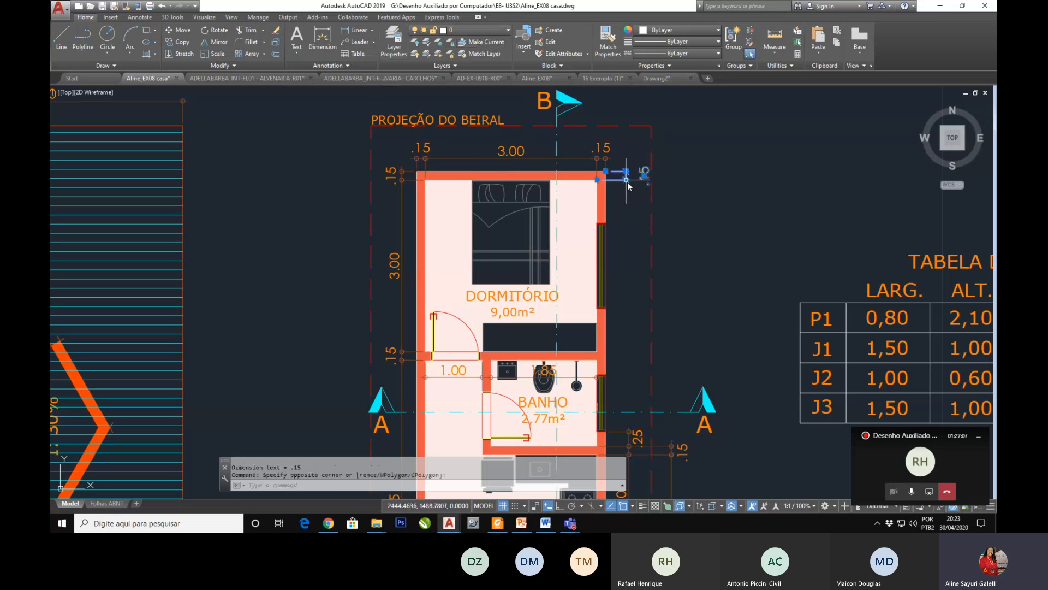
left_click(472, 33)
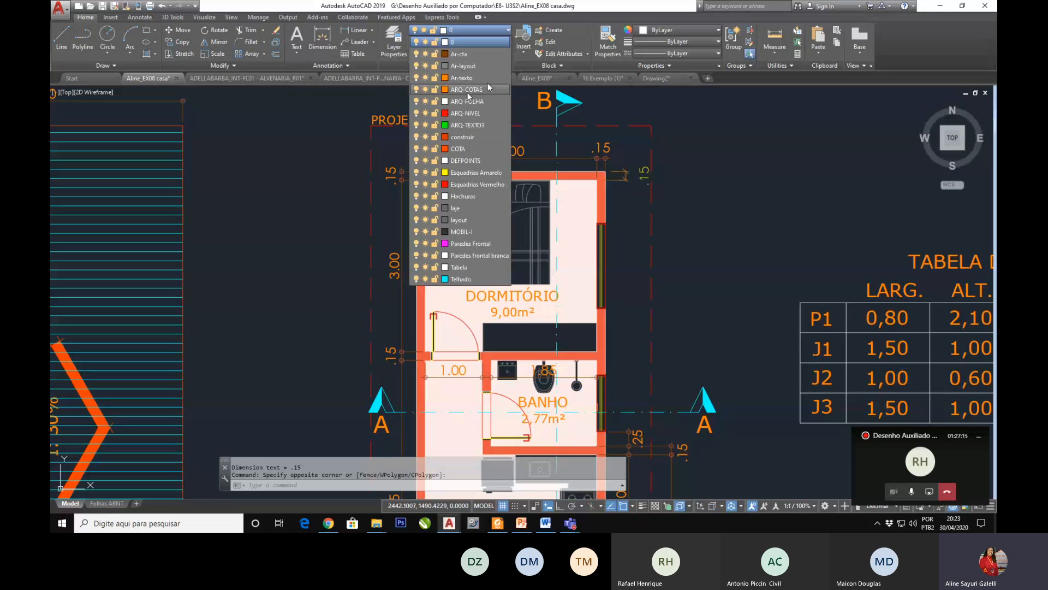
left_click(467, 90)
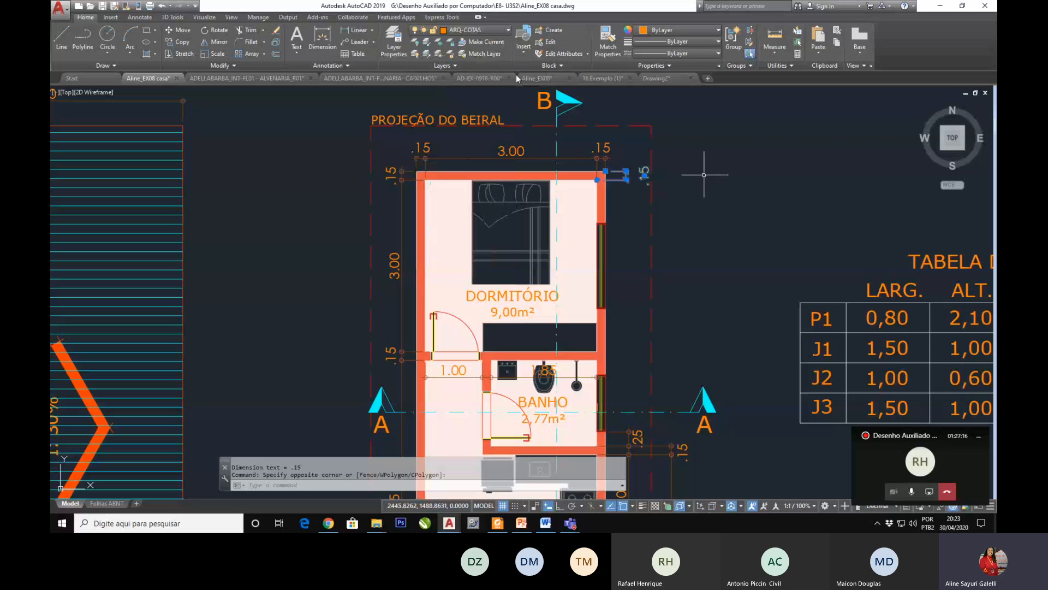
key("Escape")
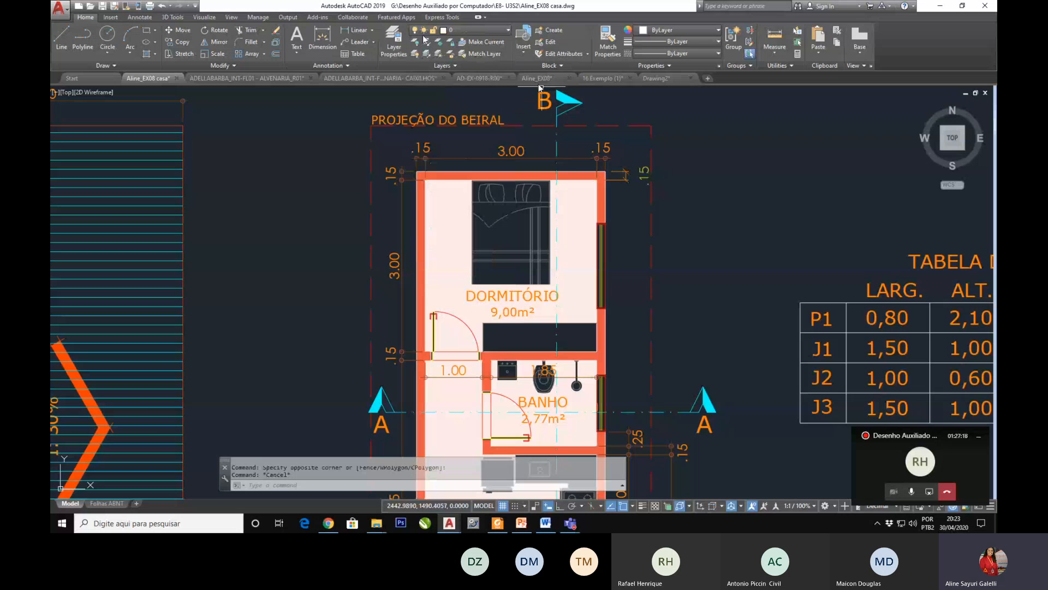
Step: Make ARQ-COTAS the current layer for dimensioning the floor plan
left_click(463, 31)
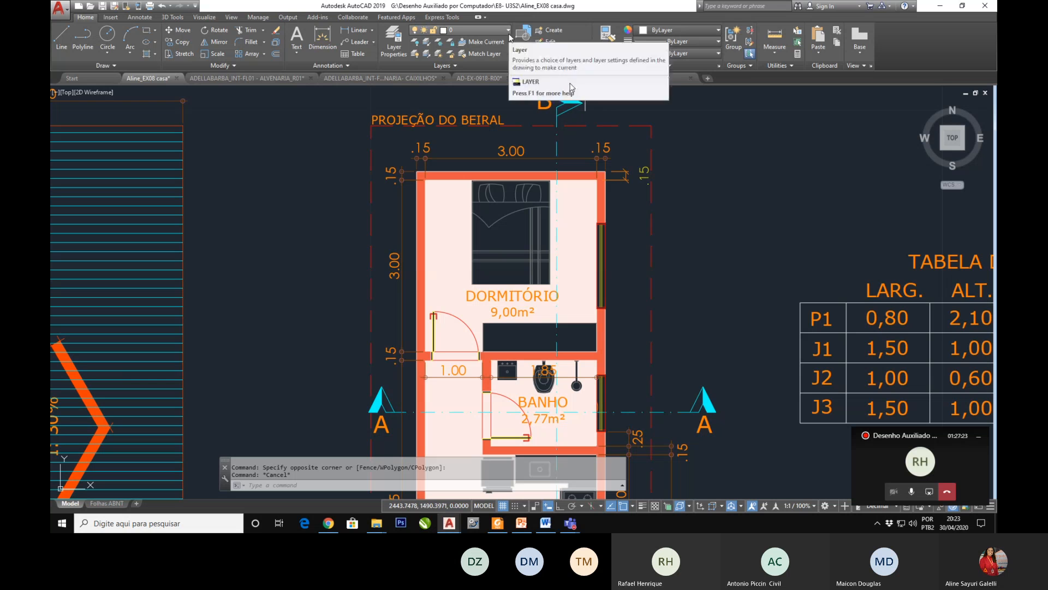
left_click(453, 66)
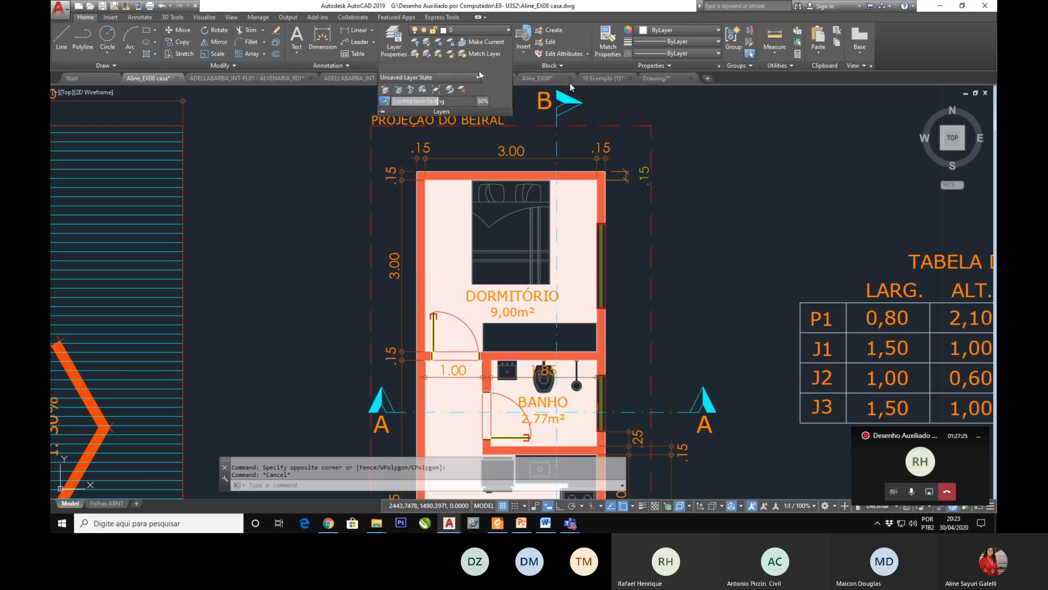
left_click(491, 31)
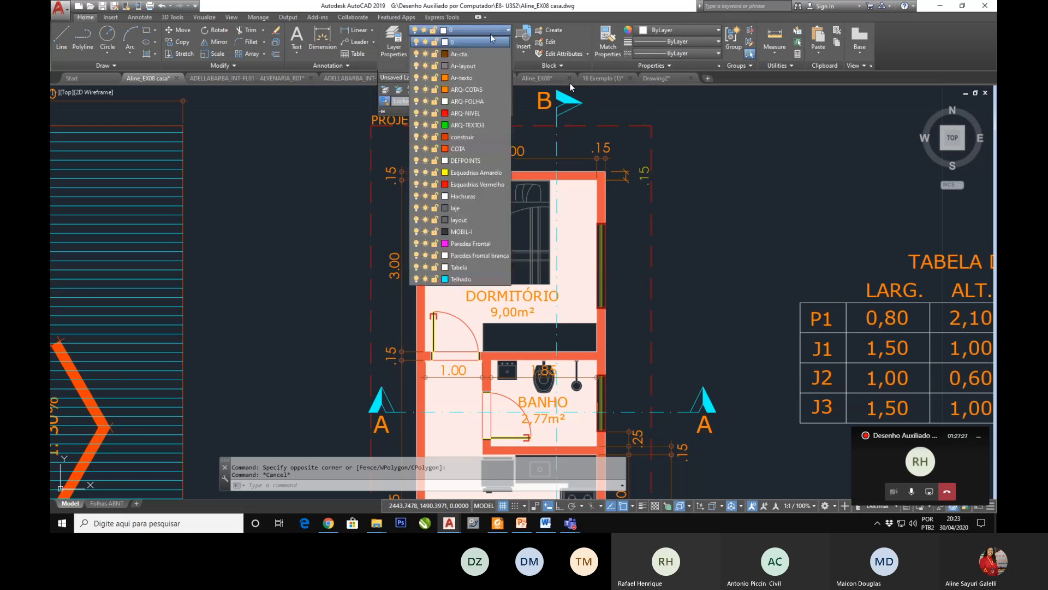
left_click(473, 89)
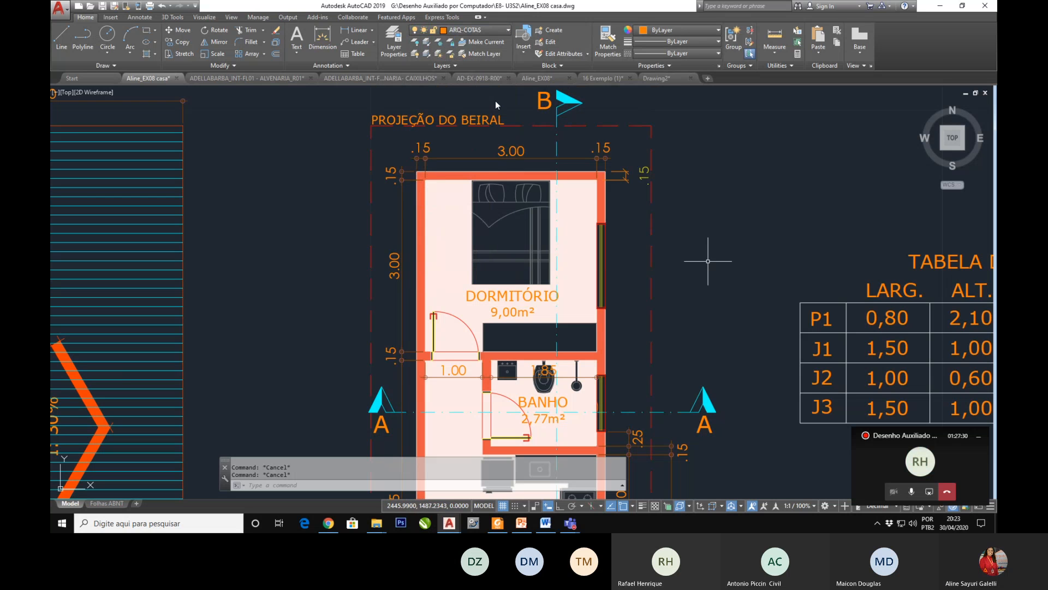
scroll(614, 200, "up", 3)
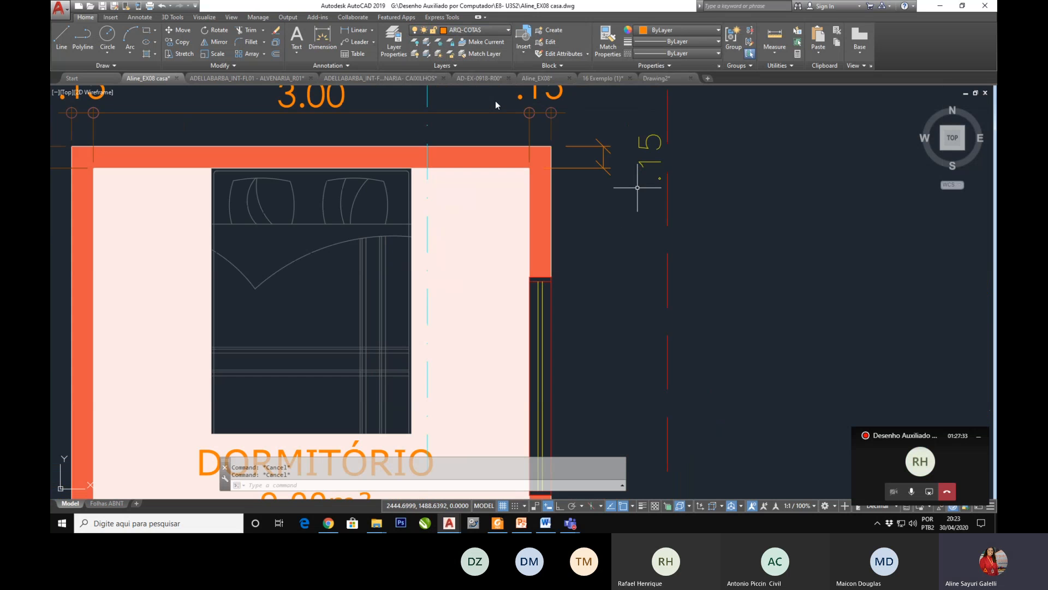
scroll(578, 163, "down", 1)
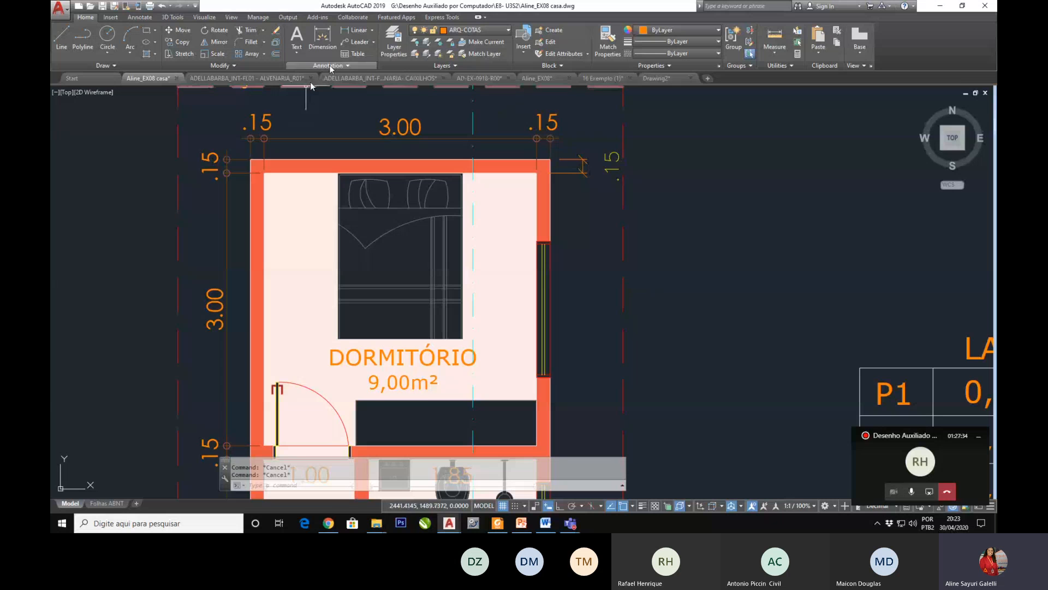
left_click(372, 31)
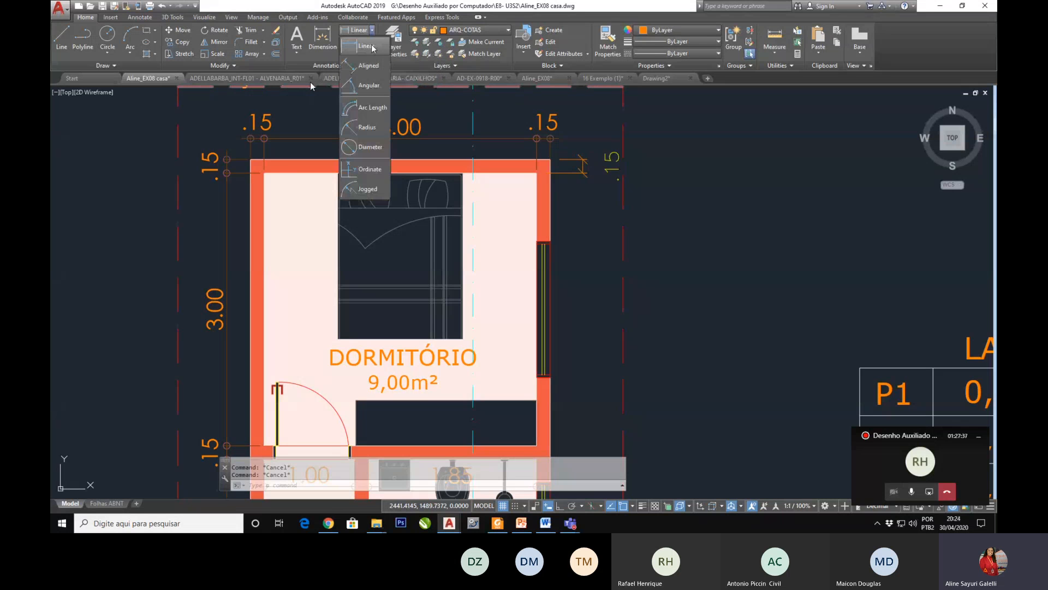
left_click(366, 45)
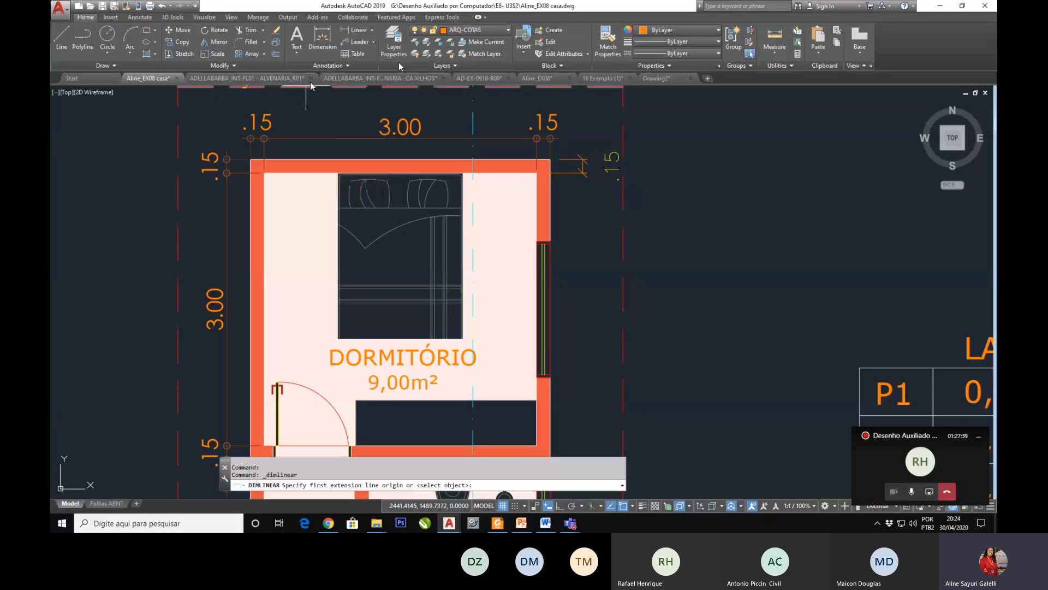
left_click(551, 173)
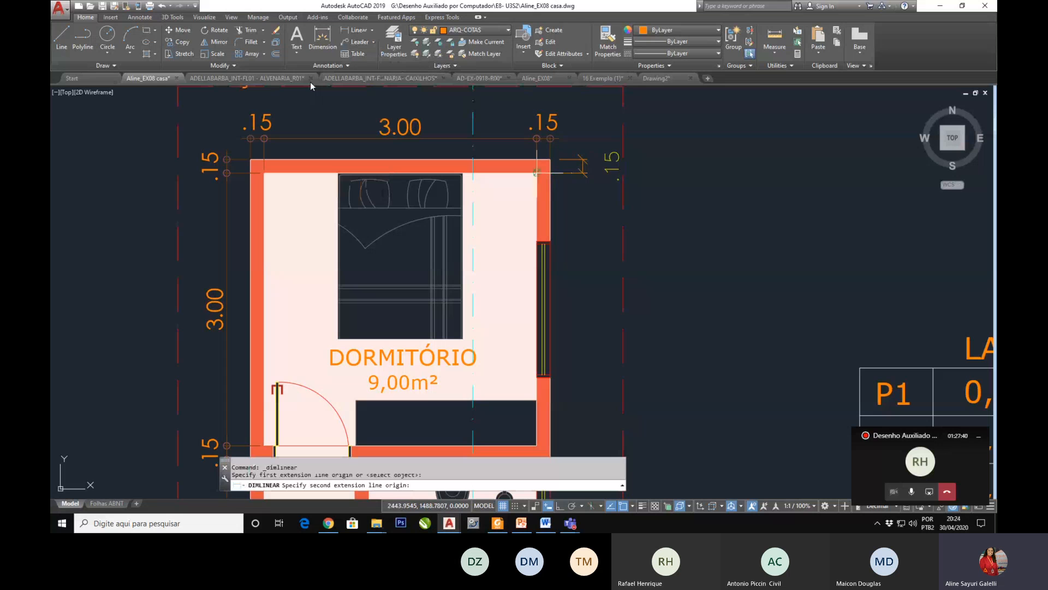
left_click(543, 242)
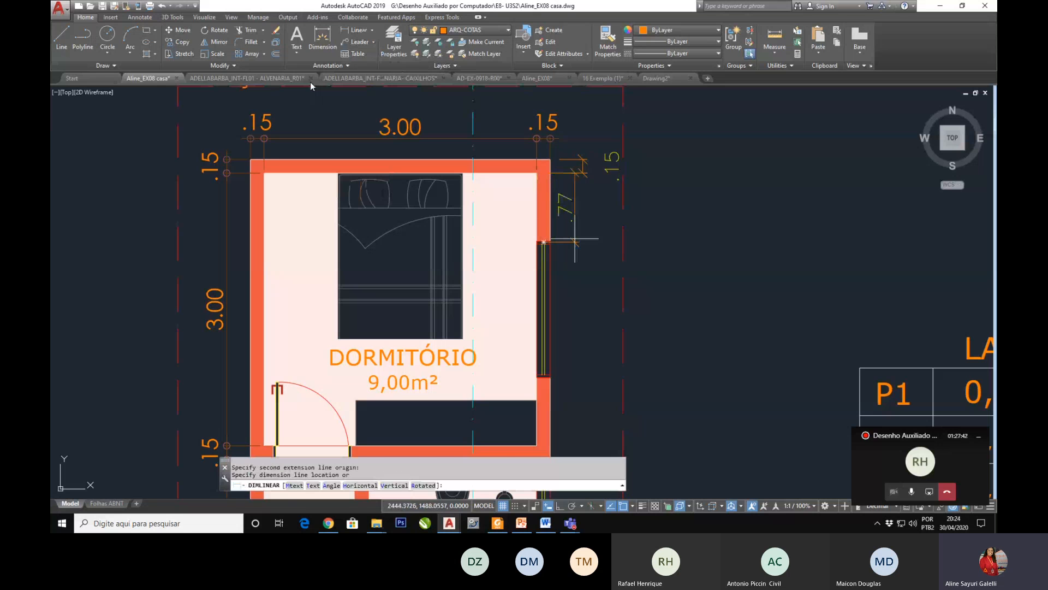
key("Escape")
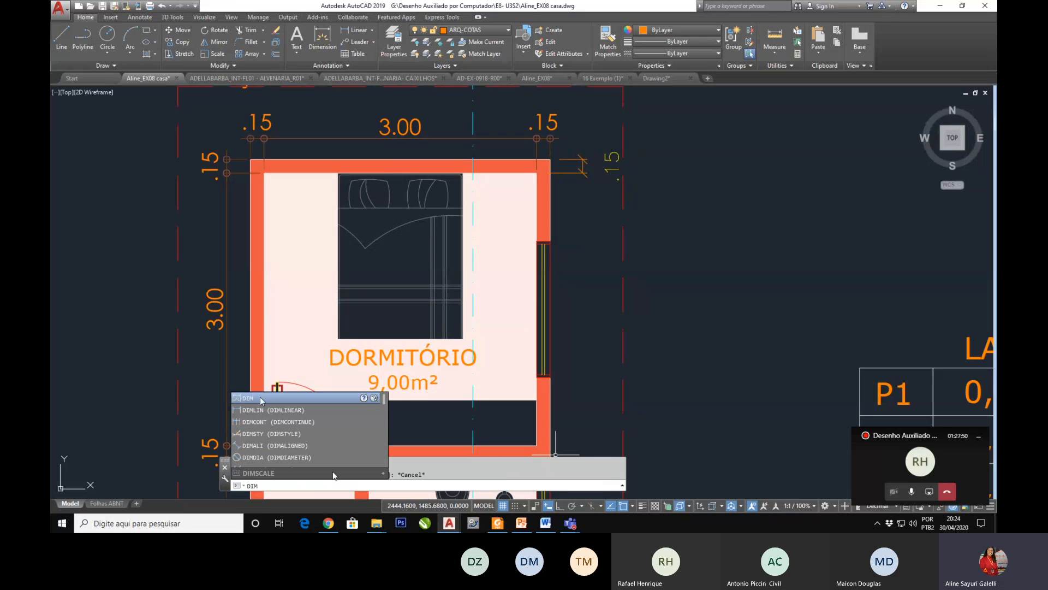
Step: Continue the wall-thickness dimension with DIM down the bedroom's right wall to the window's upper and lower edges
key("Return")
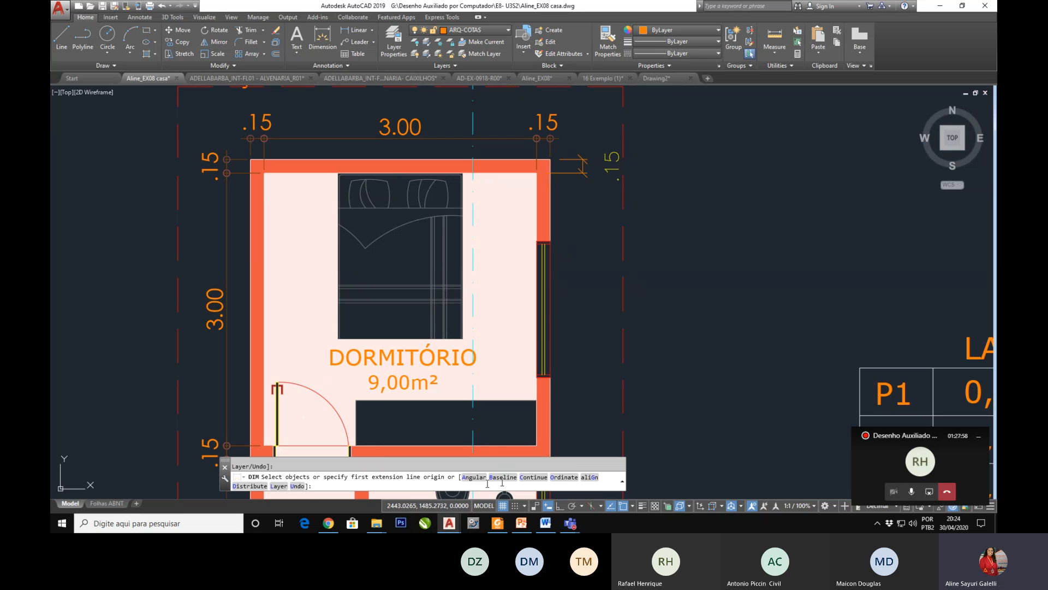
left_click(535, 477)
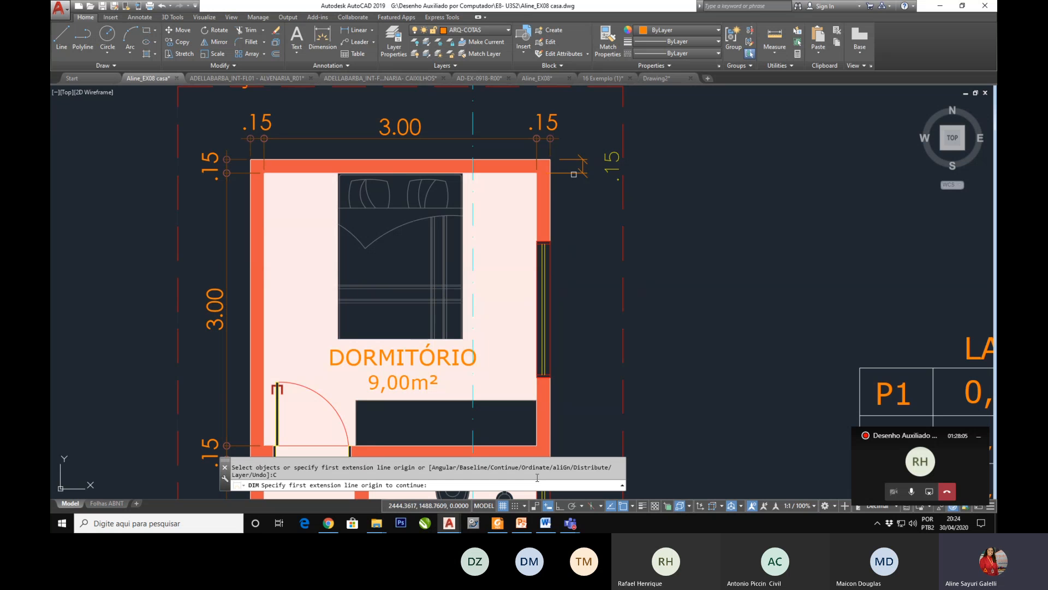
left_click(573, 173)
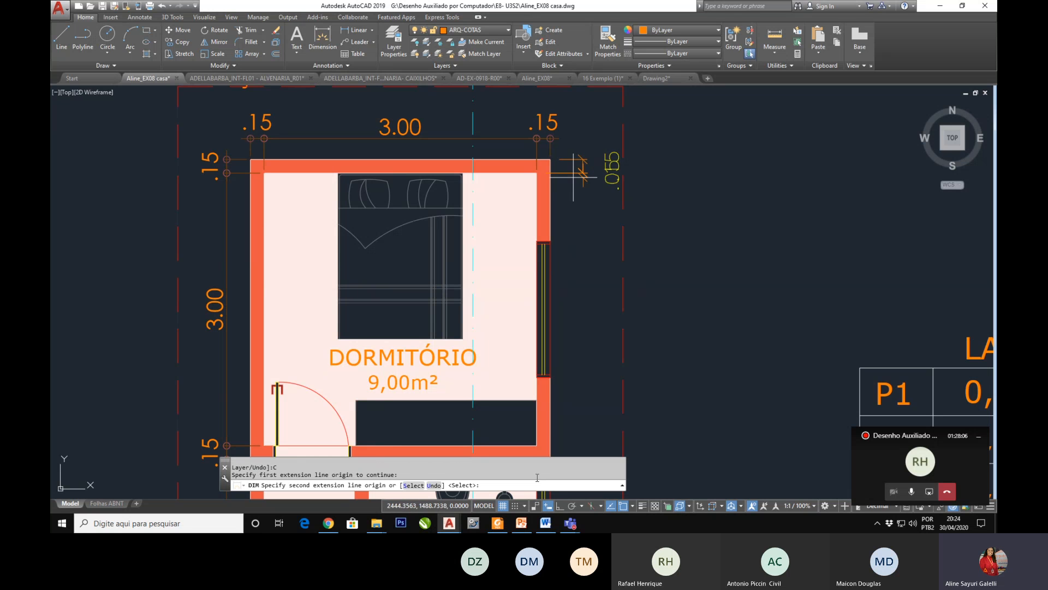
left_click(544, 240)
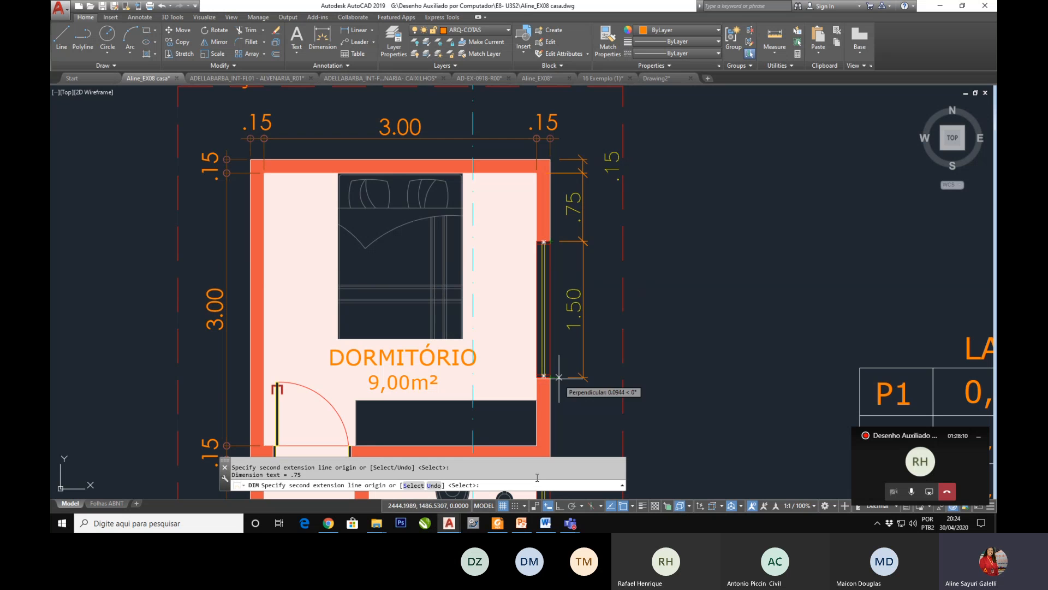
scroll(553, 377, "up", 4)
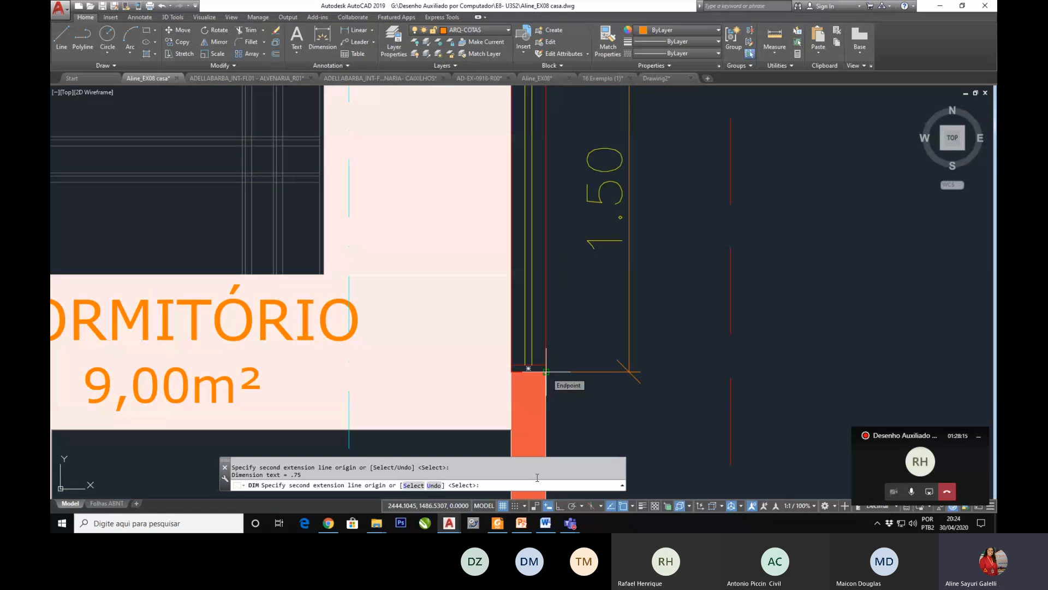
left_click(546, 371)
Step: Continue the dimension chain down the right wall to the bathroom window's upper and lower edges, and end the command
scroll(543, 368, "down", 7)
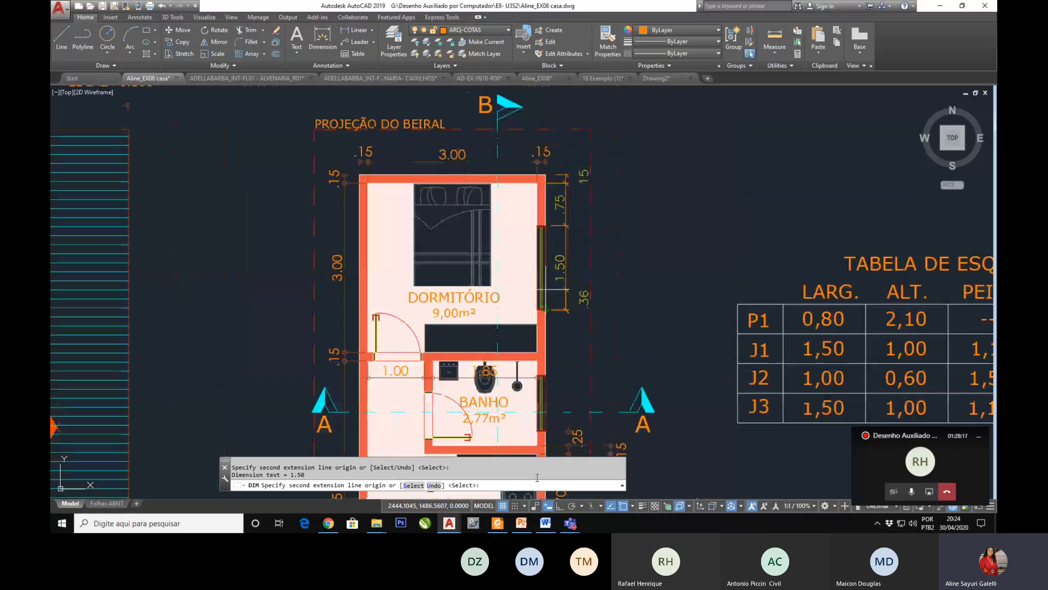
scroll(543, 370, "up", 7)
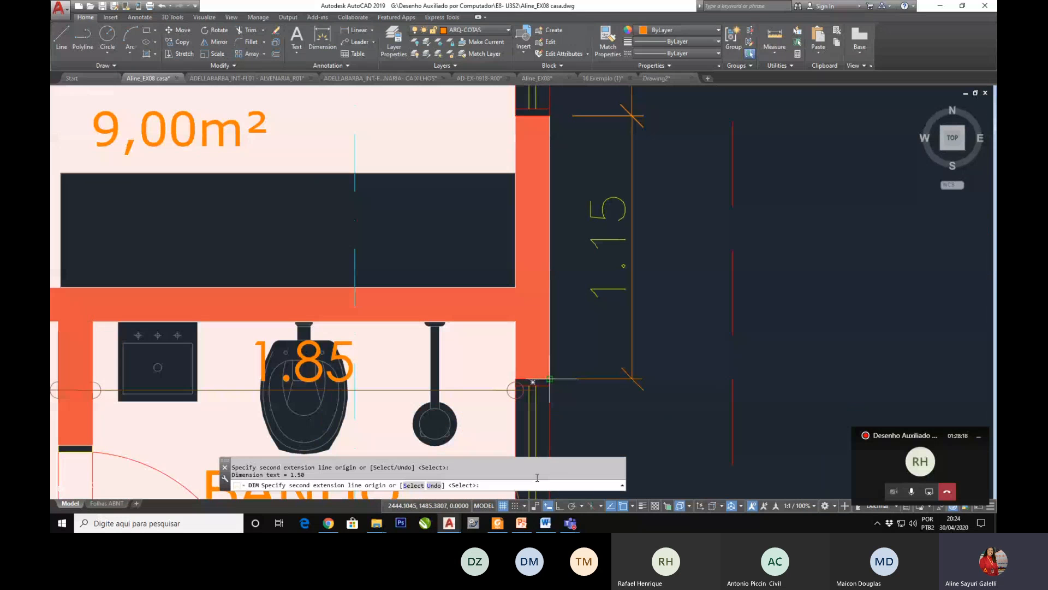
left_click(549, 378)
scroll(549, 379, "down", 7)
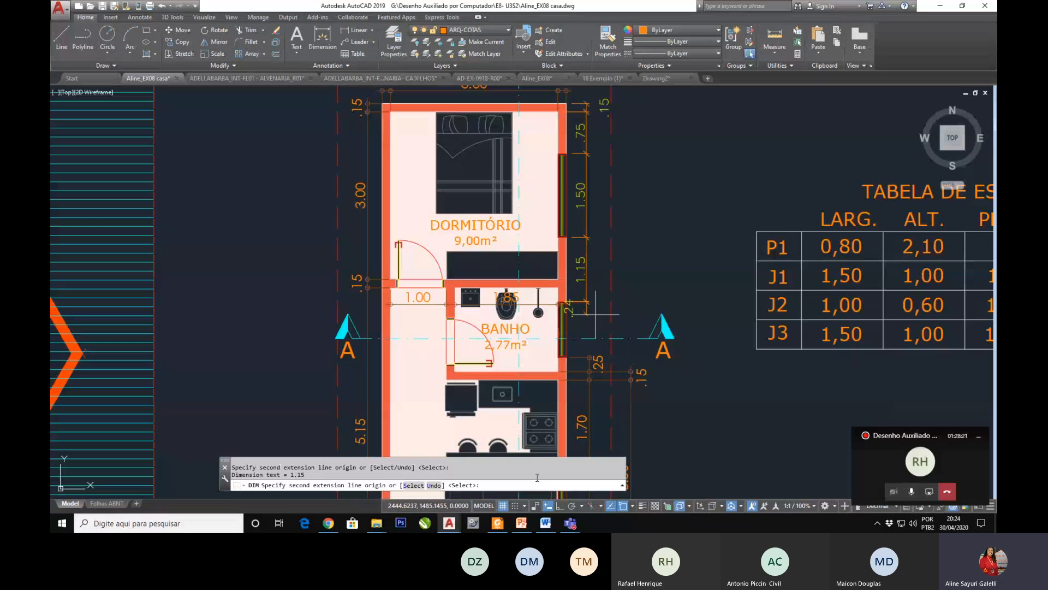
scroll(595, 314, "down", 3)
scroll(590, 294, "up", 2)
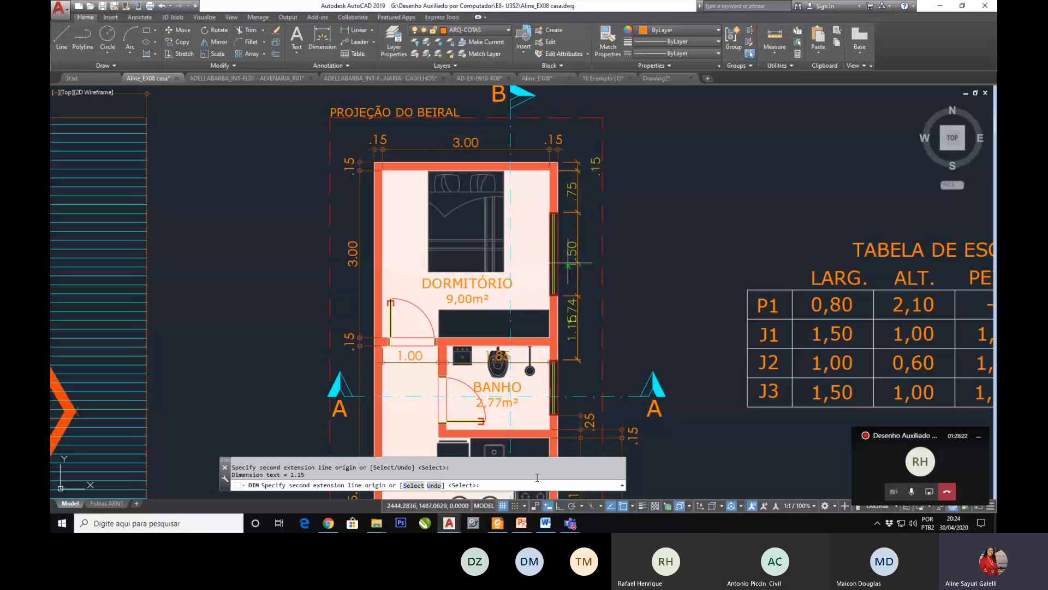
scroll(584, 259, "down", 2)
scroll(584, 260, "up", 6)
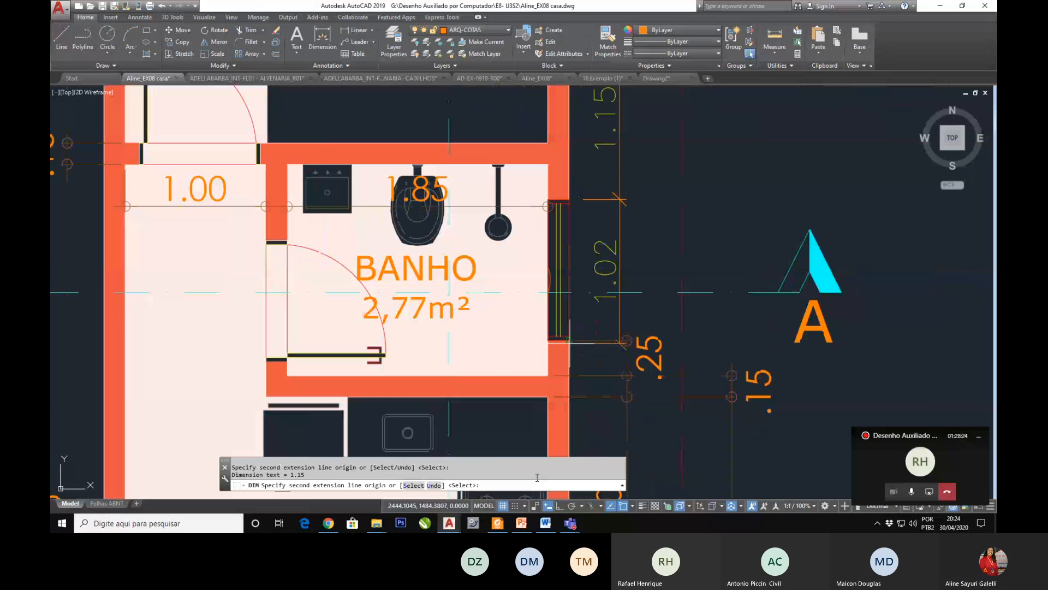
left_click(581, 356)
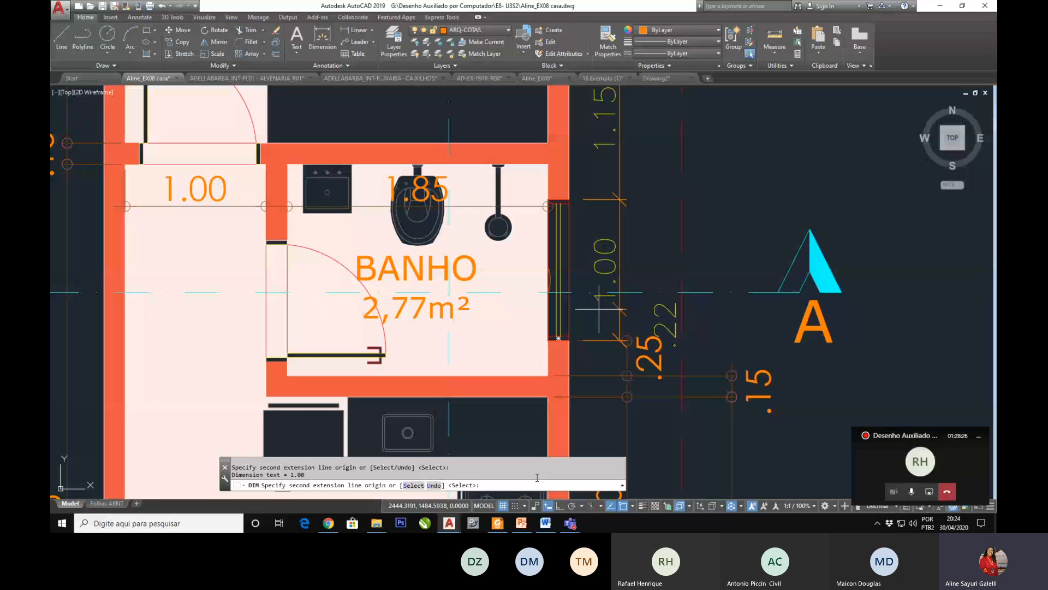
scroll(599, 310, "down", 3)
key("Escape")
middle_click_drag(534, 323, 516, 354)
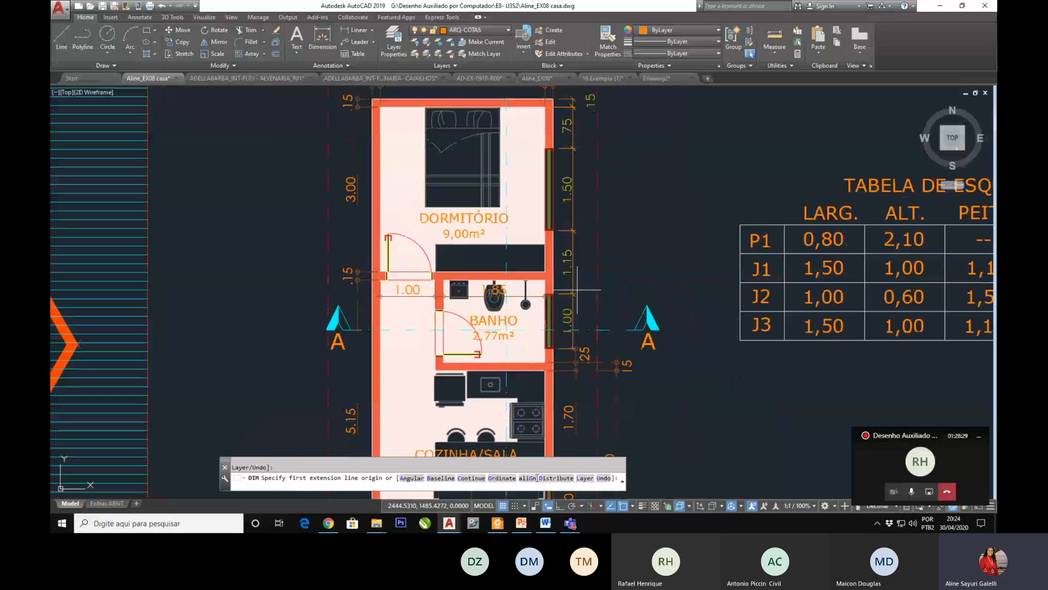
key("Escape")
Step: Erase the two continued dimensions below the bedroom window, ending at the bathroom window's upper and lower edges
left_click(584, 277)
left_click(566, 303)
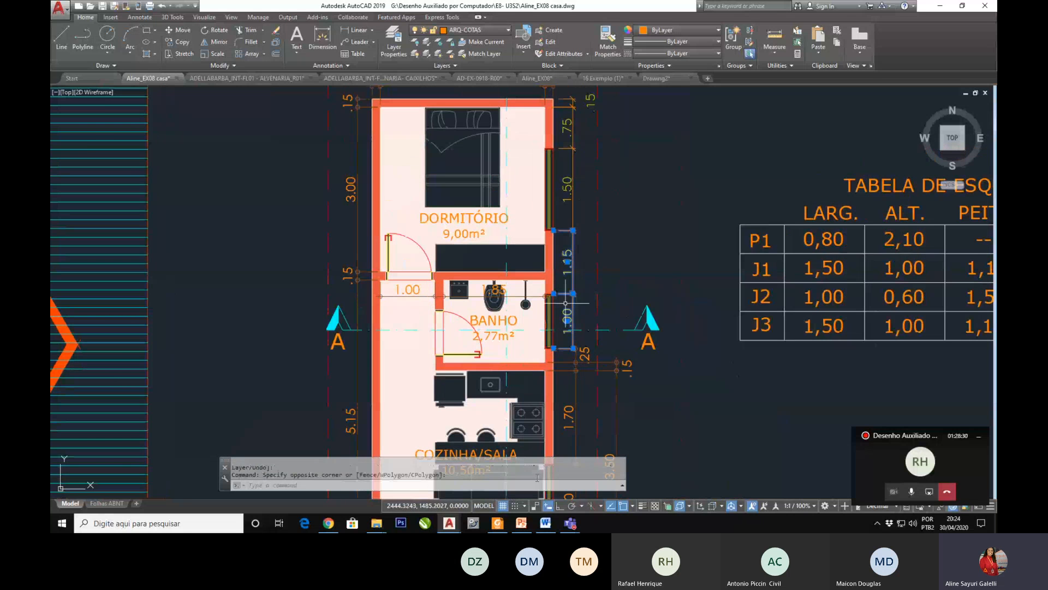
key("Delete")
scroll(538, 270, "down", 2)
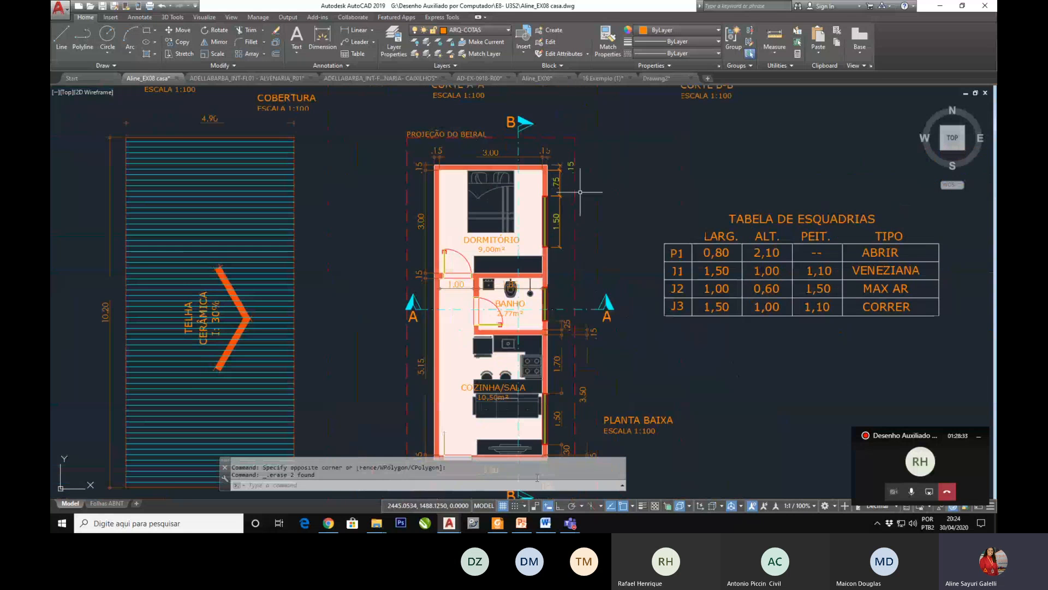
scroll(580, 192, "up", 4)
scroll(535, 156, "down", 2)
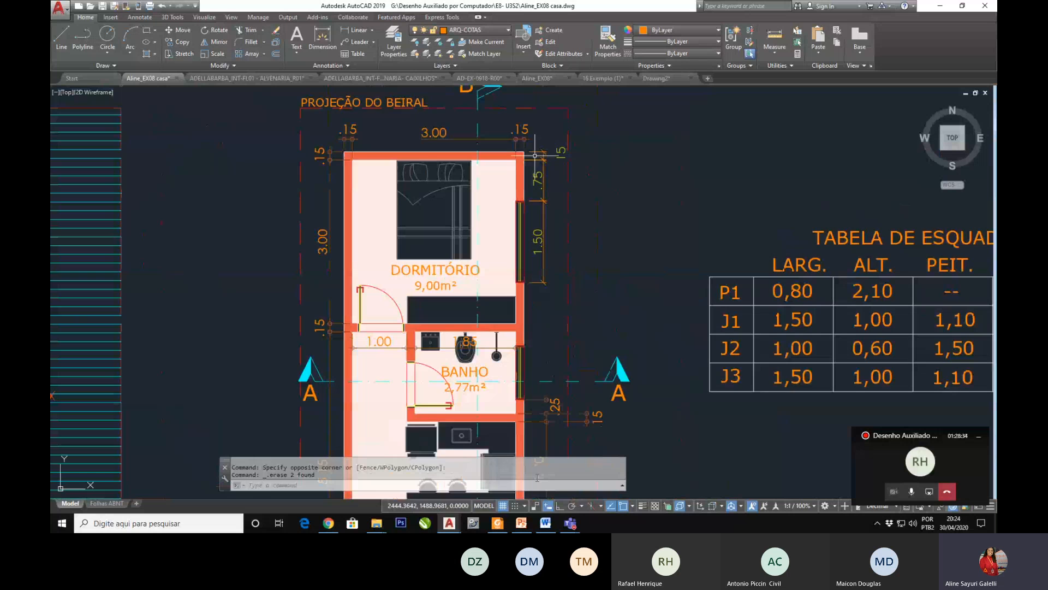
scroll(535, 156, "up", 2)
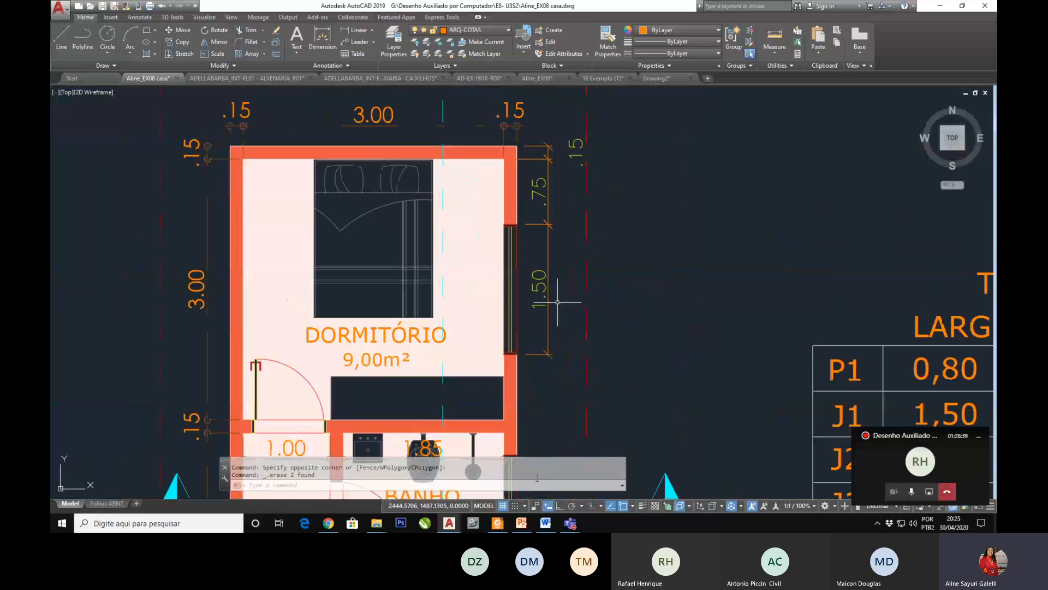
type("dli")
key("Return")
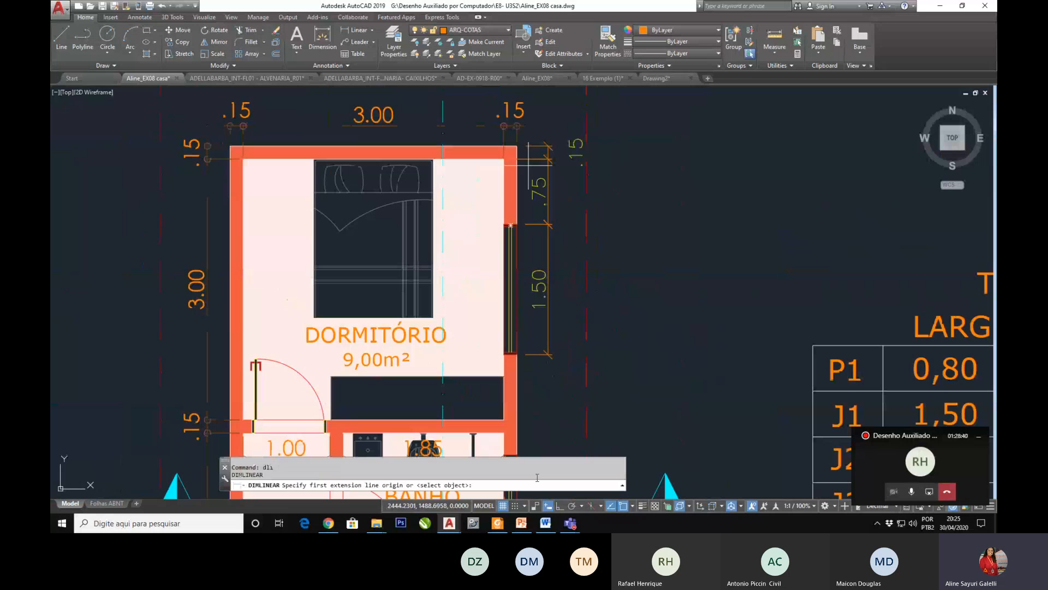
key("Escape")
Step: Erase the top wall's vertical thickness dimension outside the bedroom's upper right corner
left_click(544, 144)
key("Delete")
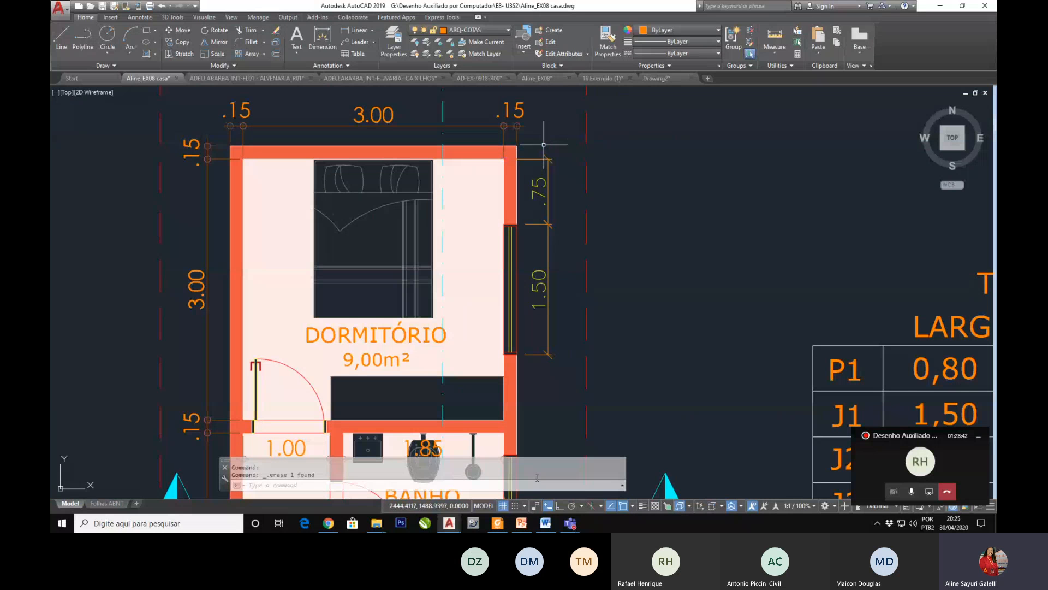
Step: Continue the bedroom window dimension with DIMCONTINUE down to the room's inner lower right corner, and finish the command
scroll(518, 152, "down", 1)
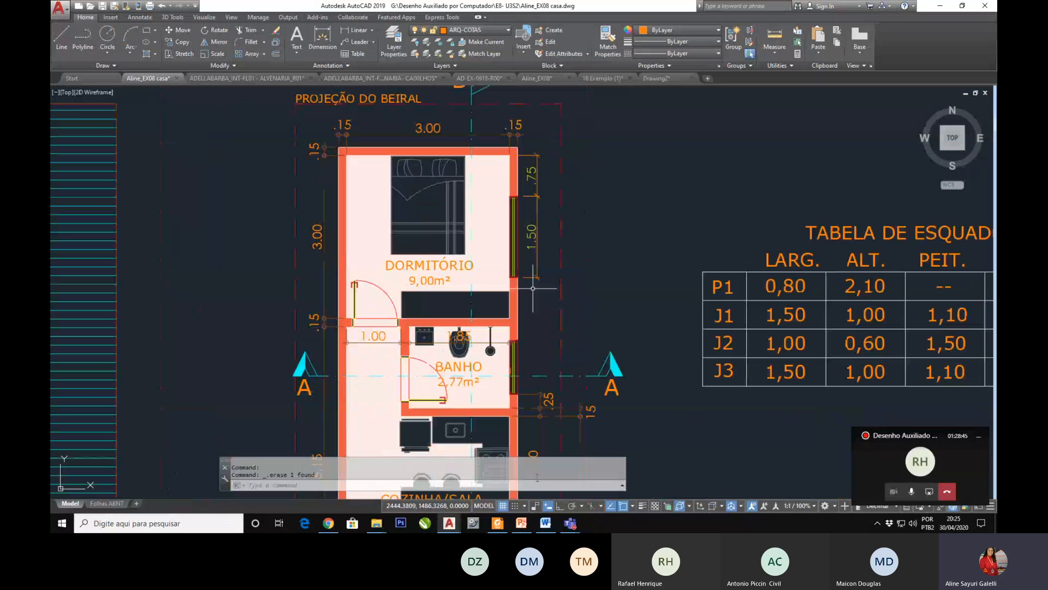
type("c")
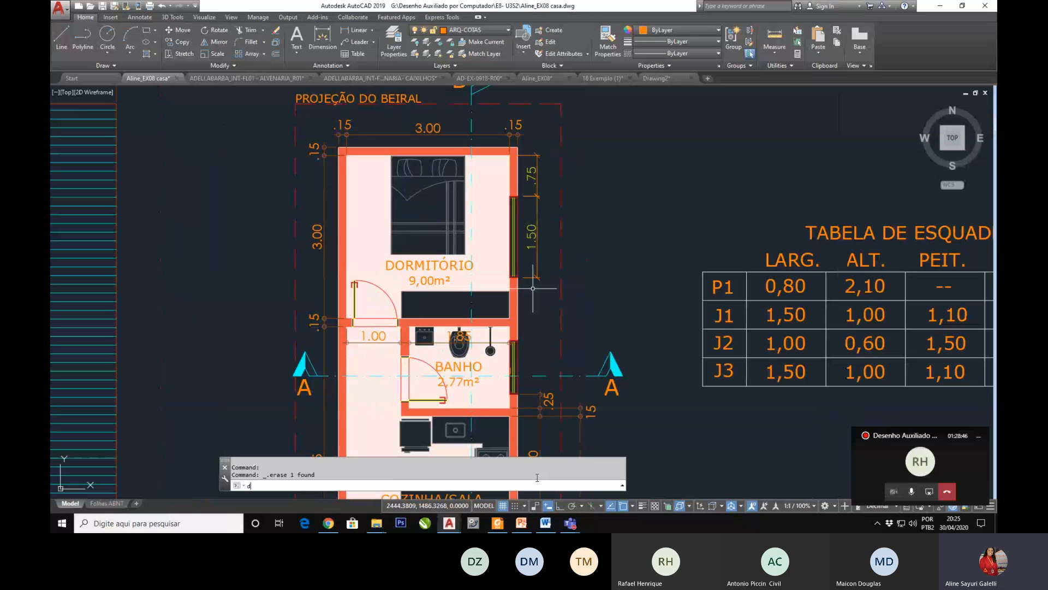
type("im")
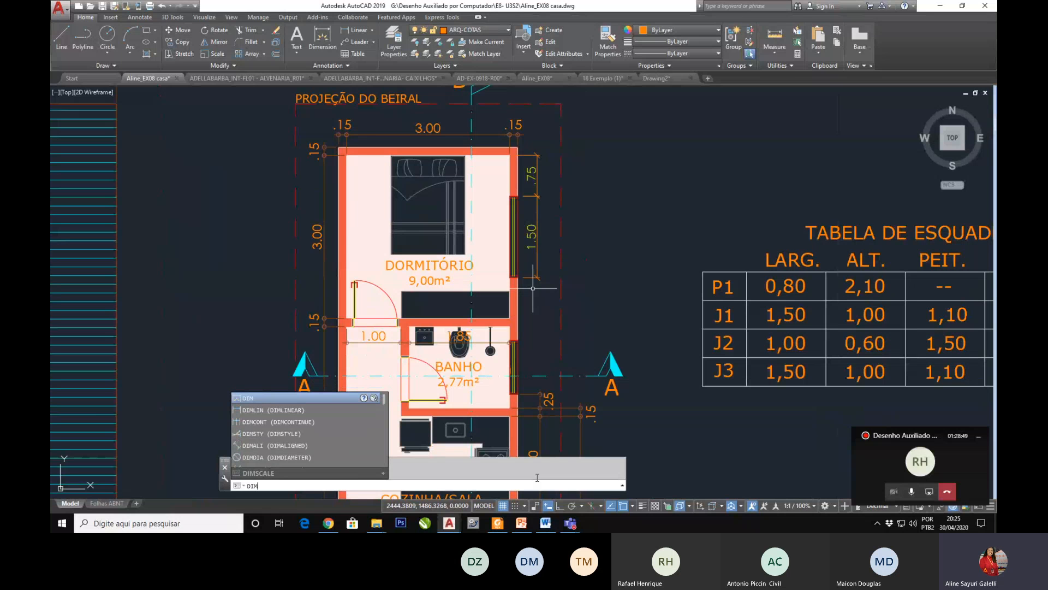
key("Down")
key("Down")
key("Return")
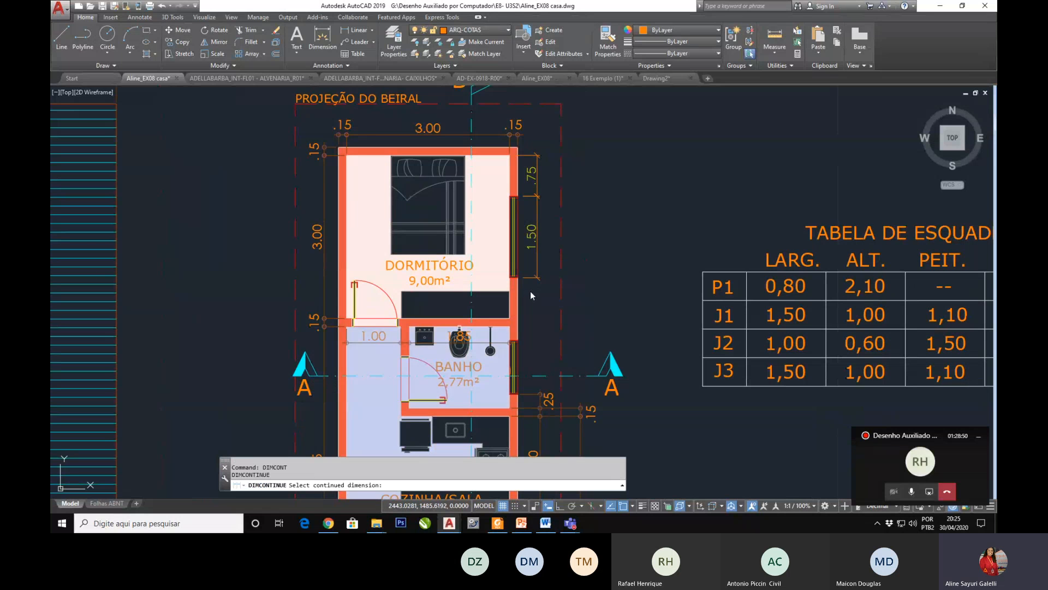
left_click(530, 294)
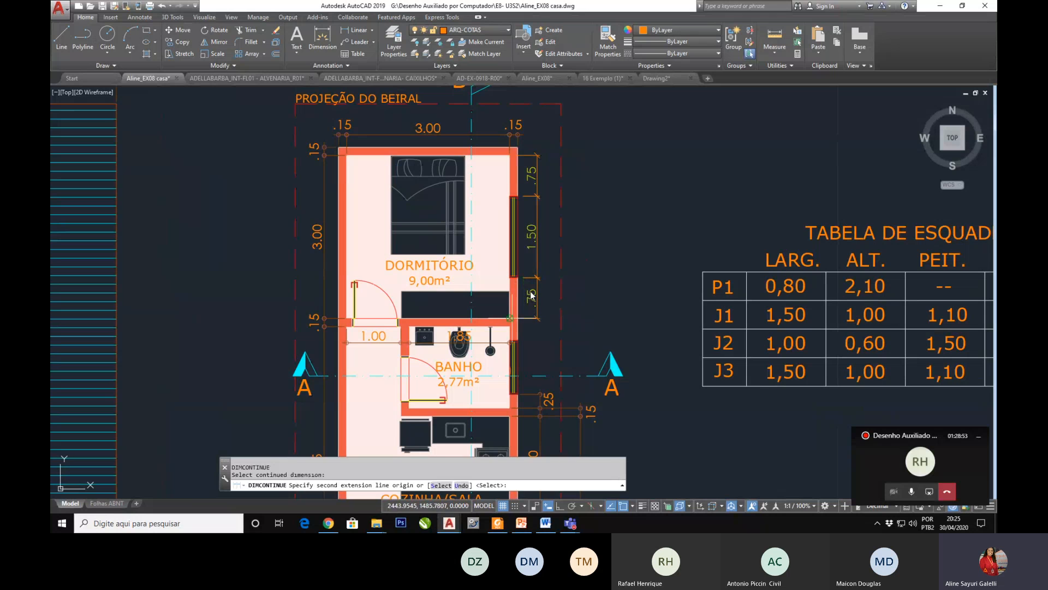
key("Return")
key("Return")
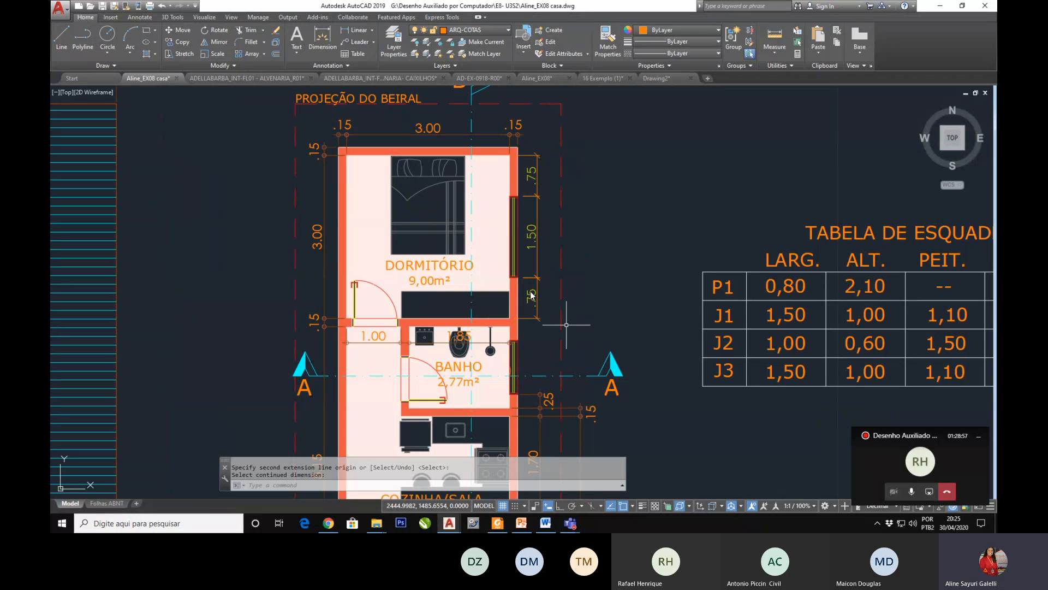
type("dli")
key("Return")
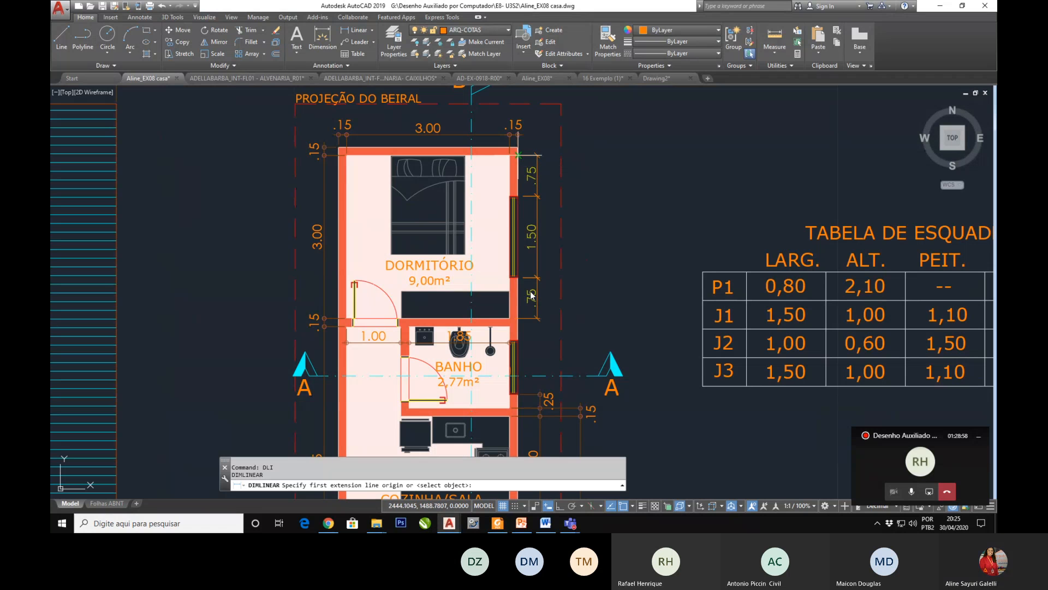
key("Escape")
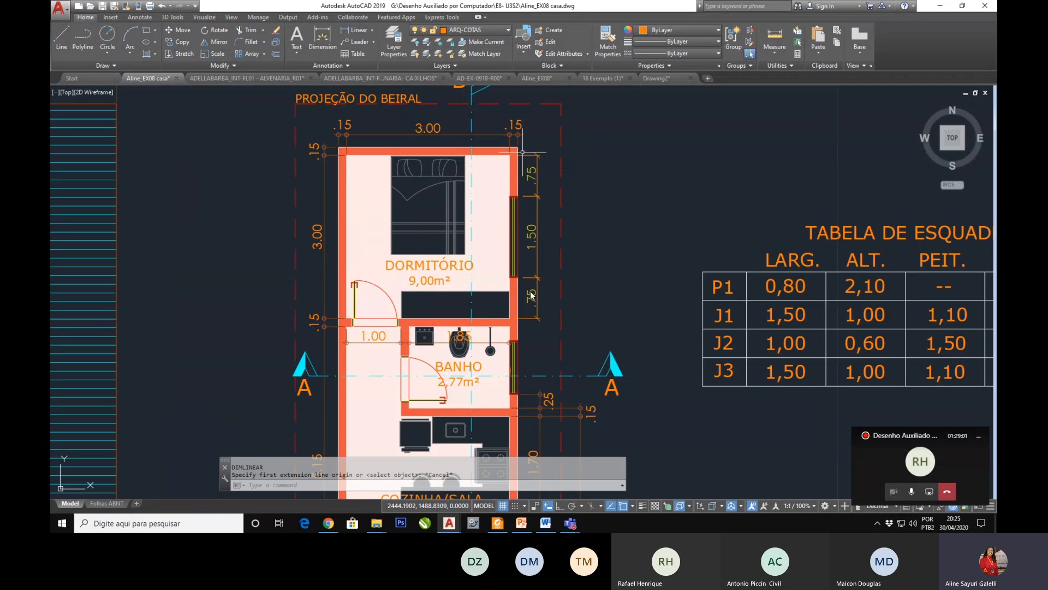
Step: Add a vertical linear dimension for the top wall's thickness, placed farther out than the bedroom's right-hand dimension chain
type("dli")
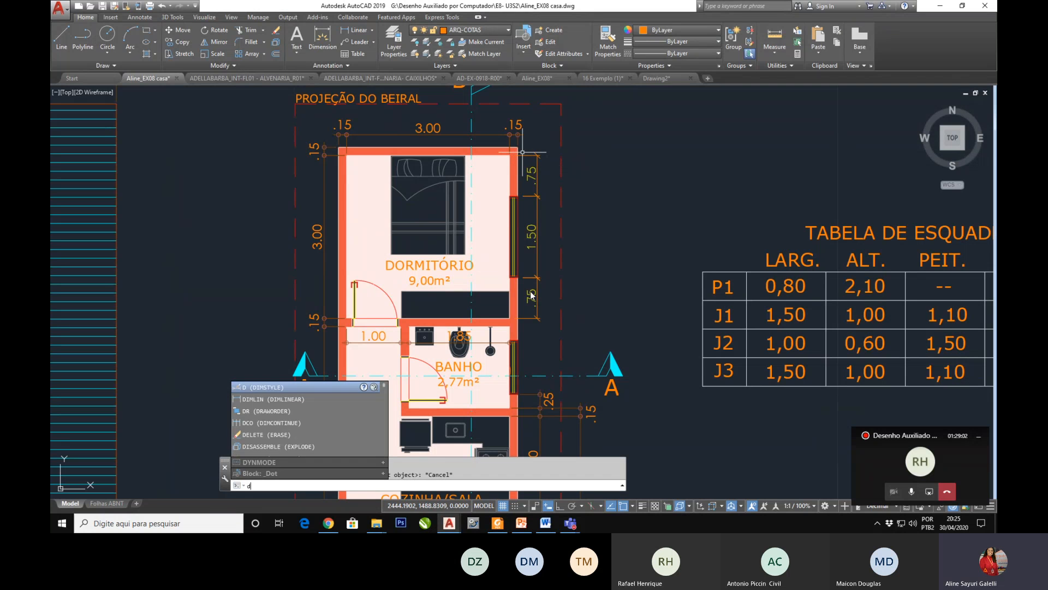
key("Return")
left_click(518, 147)
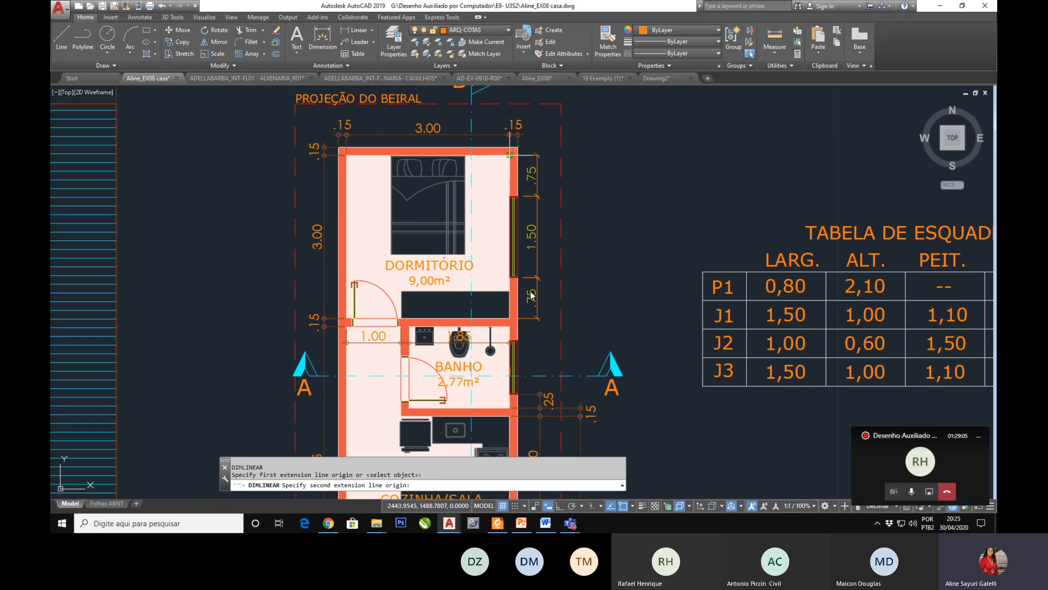
left_click(518, 155)
scroll(553, 152, "up", 4)
left_click(553, 152)
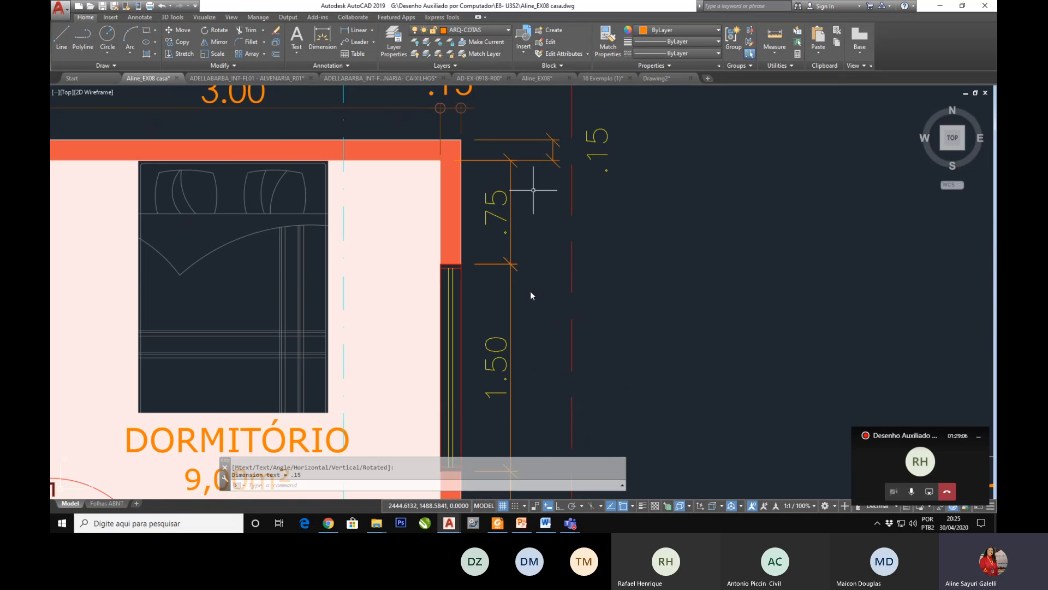
scroll(546, 172, "down", 2)
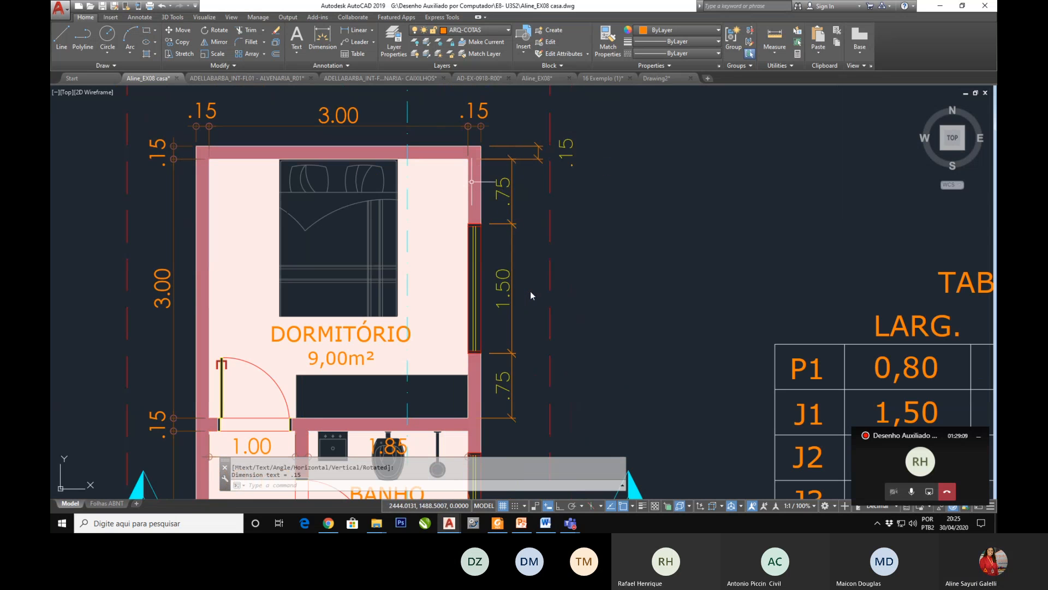
Step: Continue the top wall's outer thickness dimension with DIM down the bedroom's interior height and the thickness of the wall below
scroll(531, 292, "down", 2)
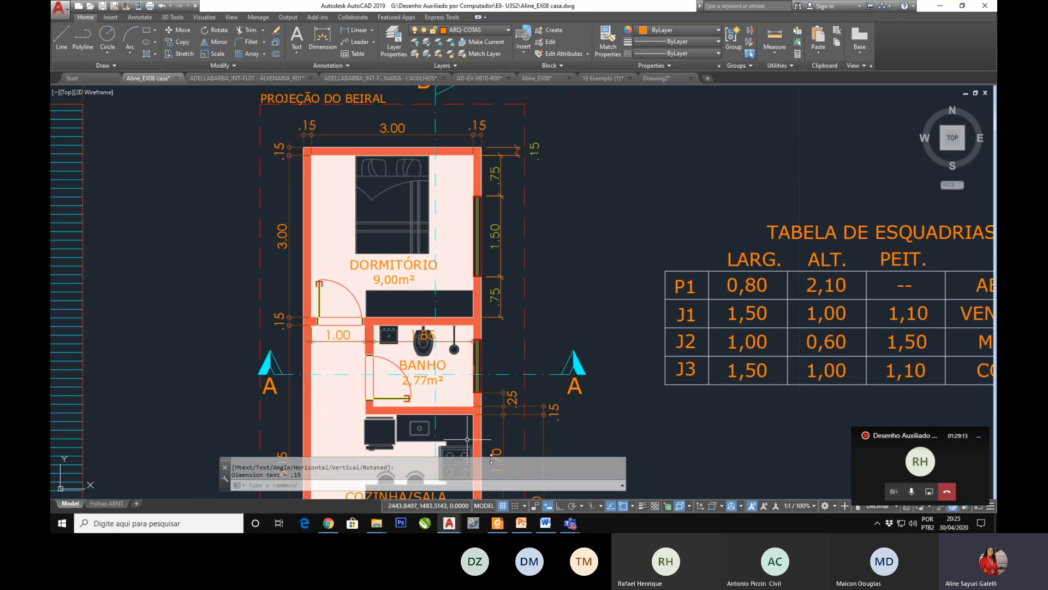
type("dim")
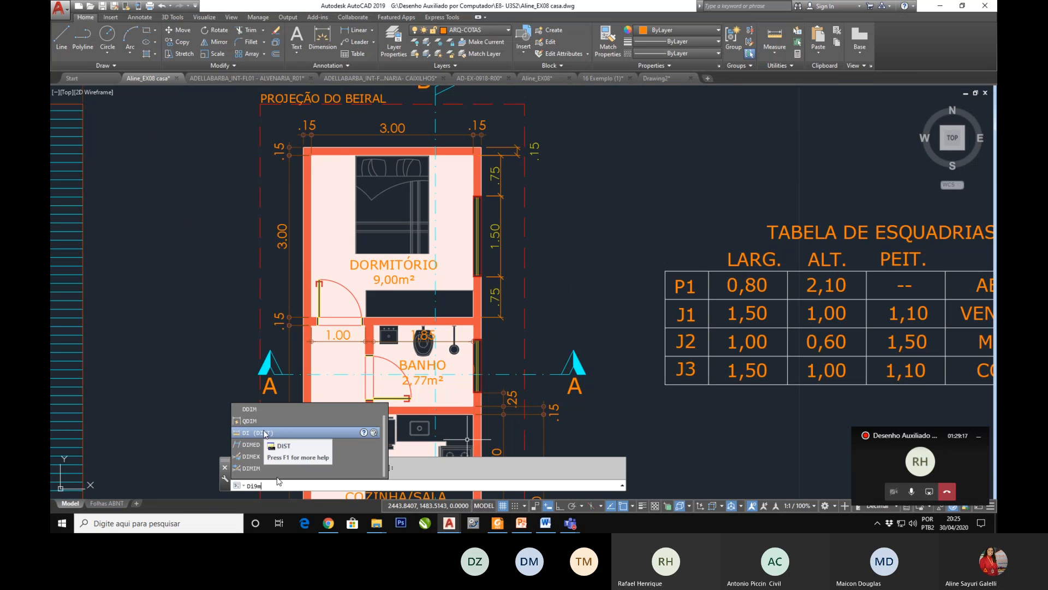
key("BackSpace")
key("BackSpace")
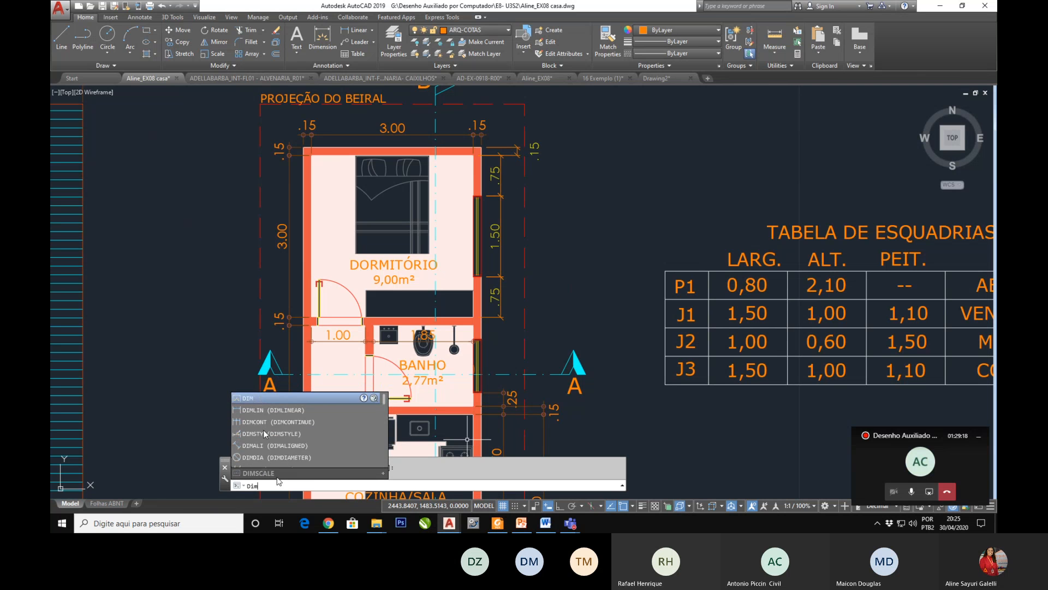
type("m")
key("Return")
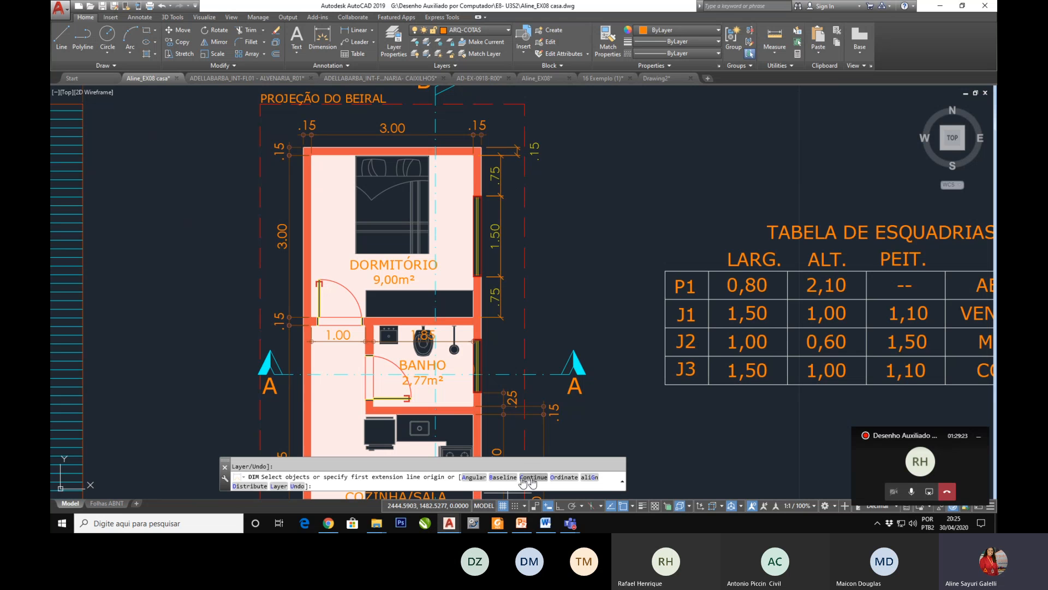
left_click(522, 478)
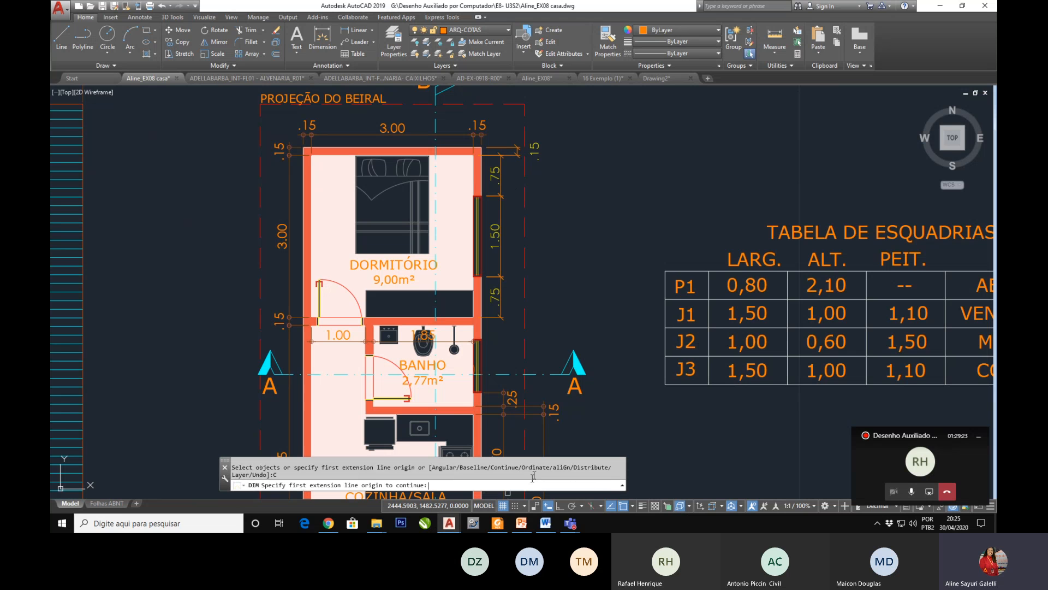
left_click(509, 156)
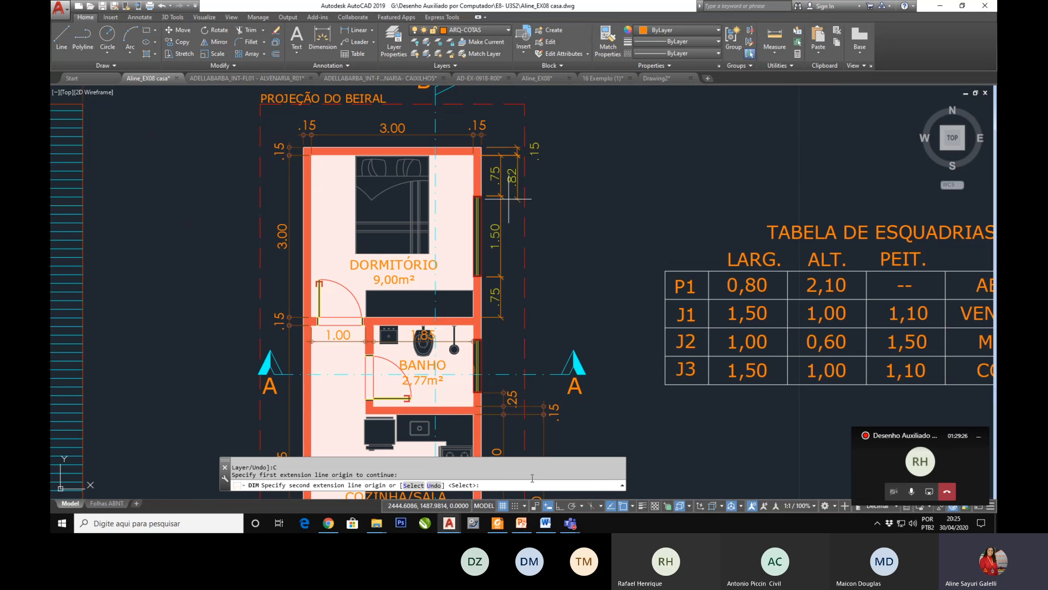
left_click(472, 325)
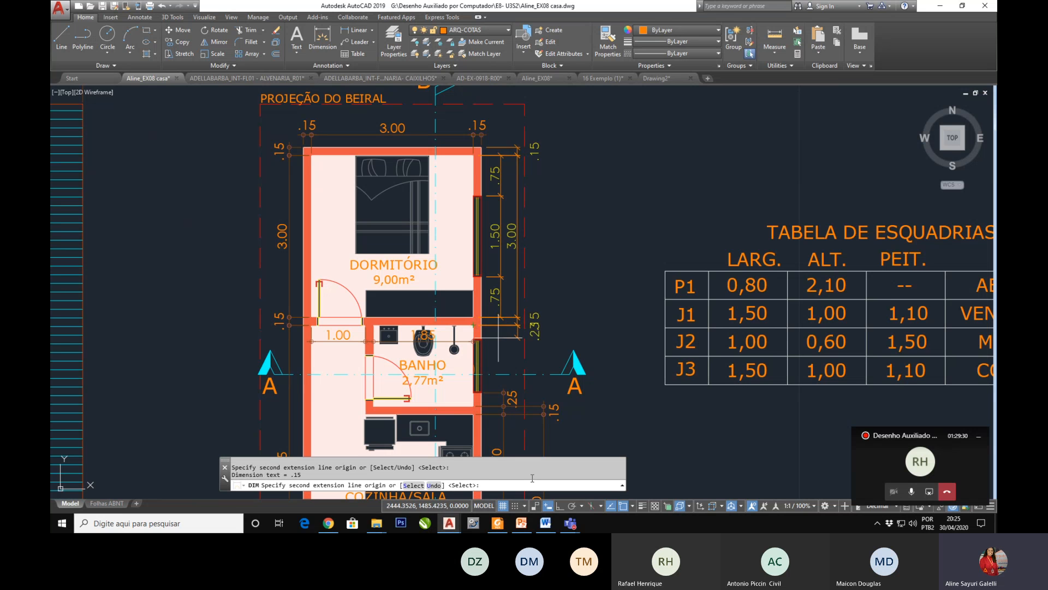
left_click(476, 327)
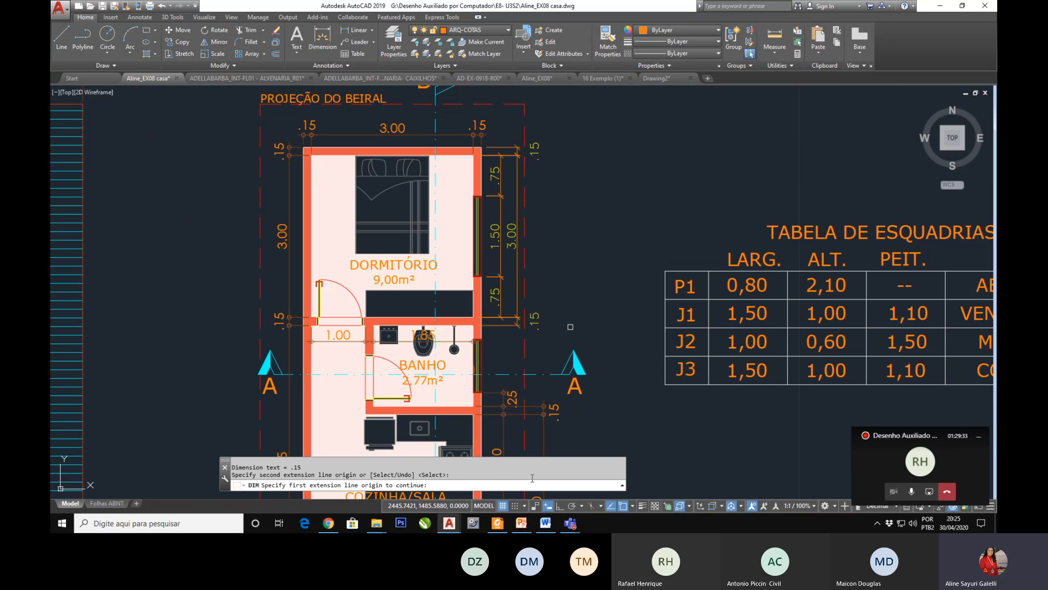
key("Return")
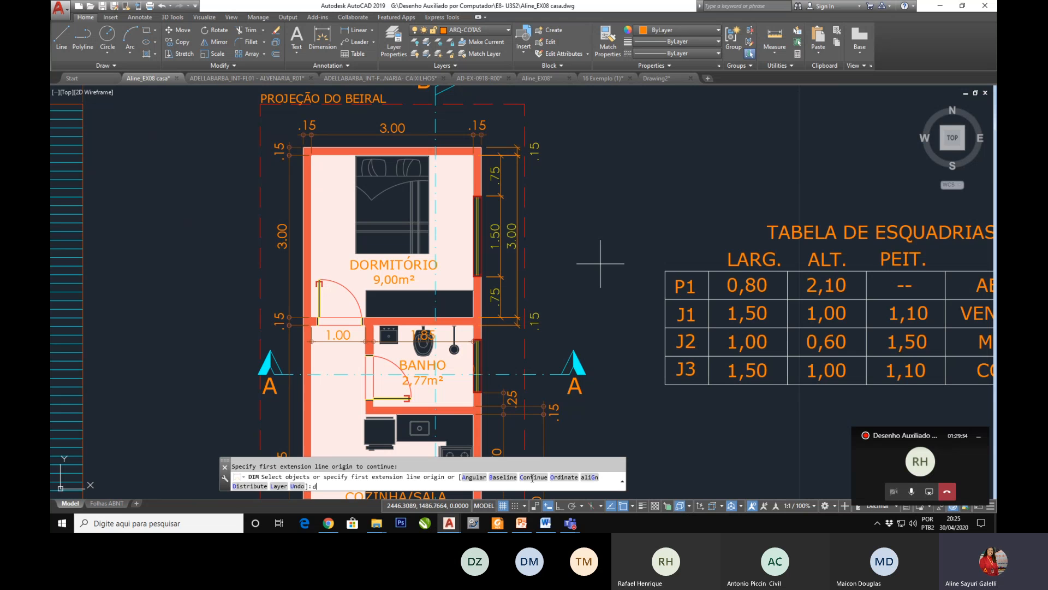
Step: Add an overall vertical dimension outside the existing chains, from the bedroom's outer upper right corner to the underside of its lower wall
key("Return")
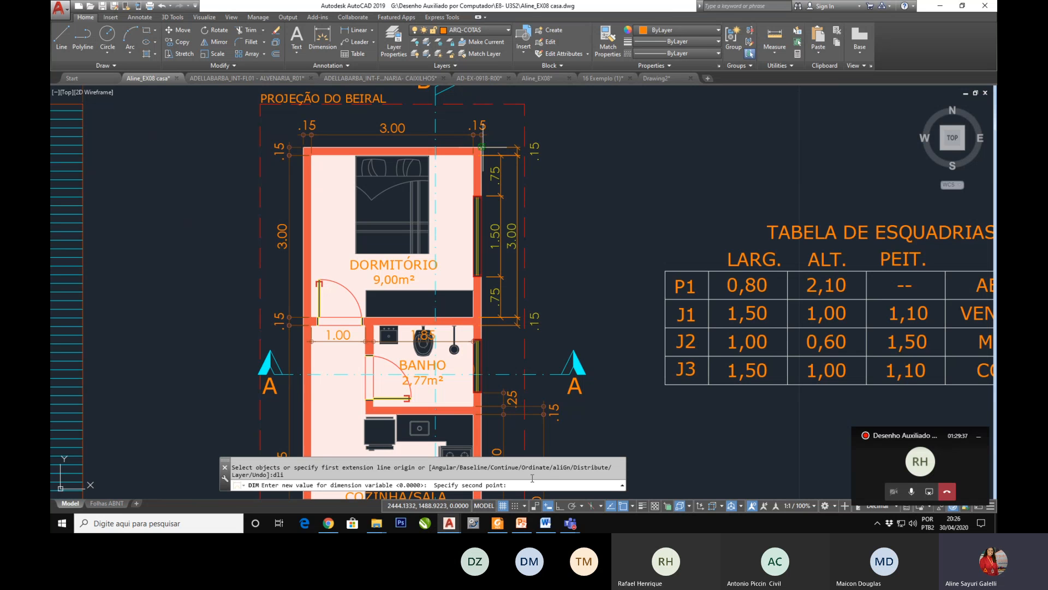
left_click(480, 326)
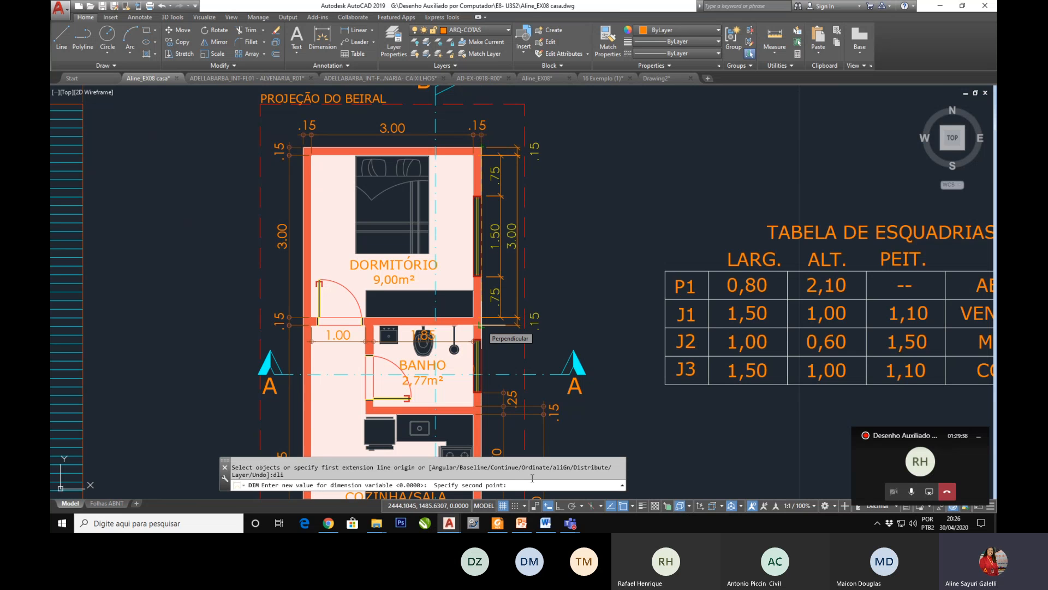
left_click(482, 325)
left_click(481, 148)
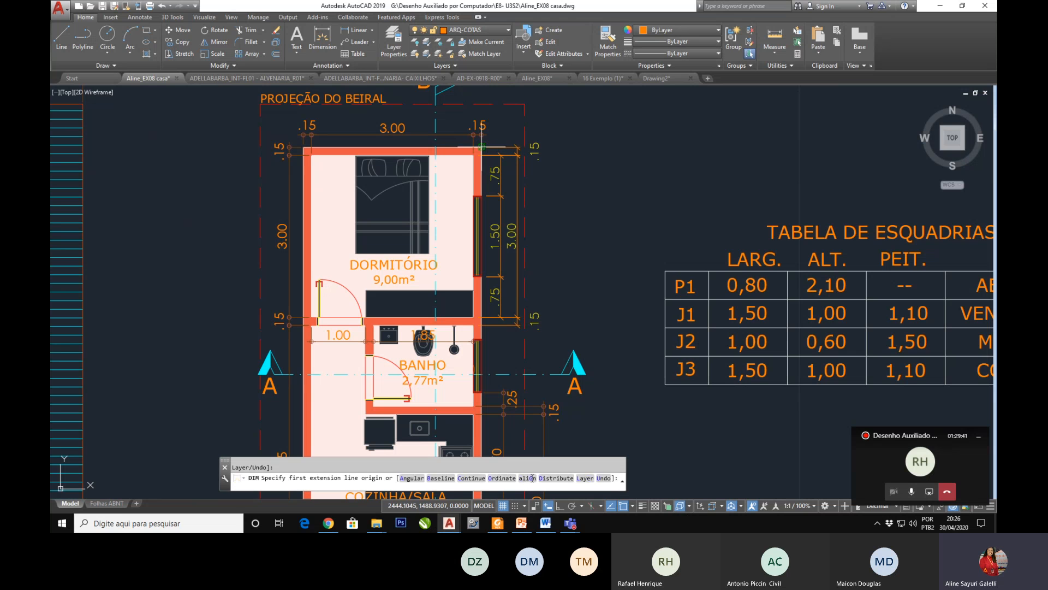
left_click(481, 325)
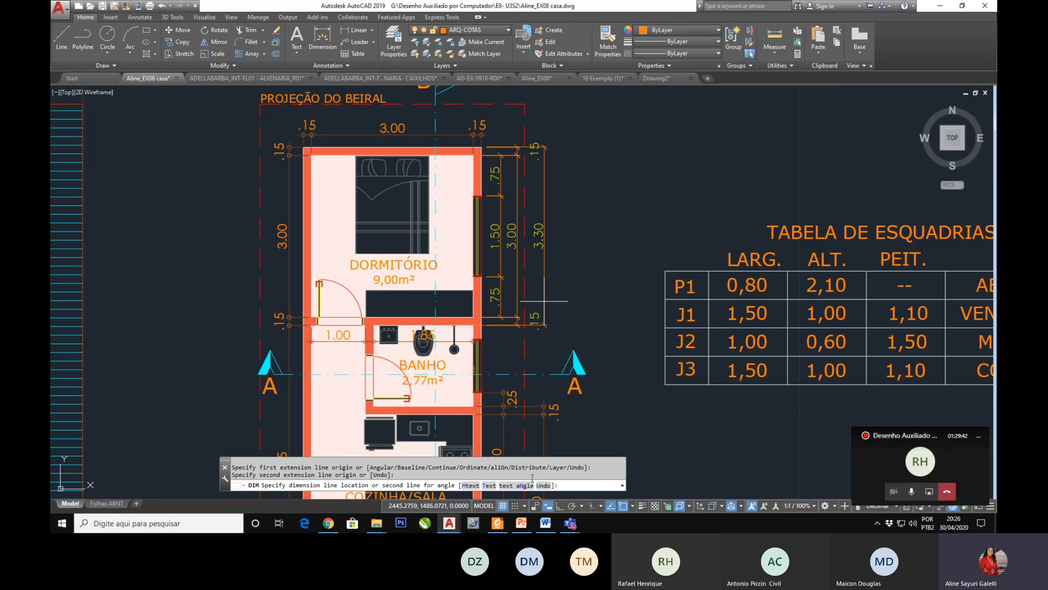
left_click(525, 317)
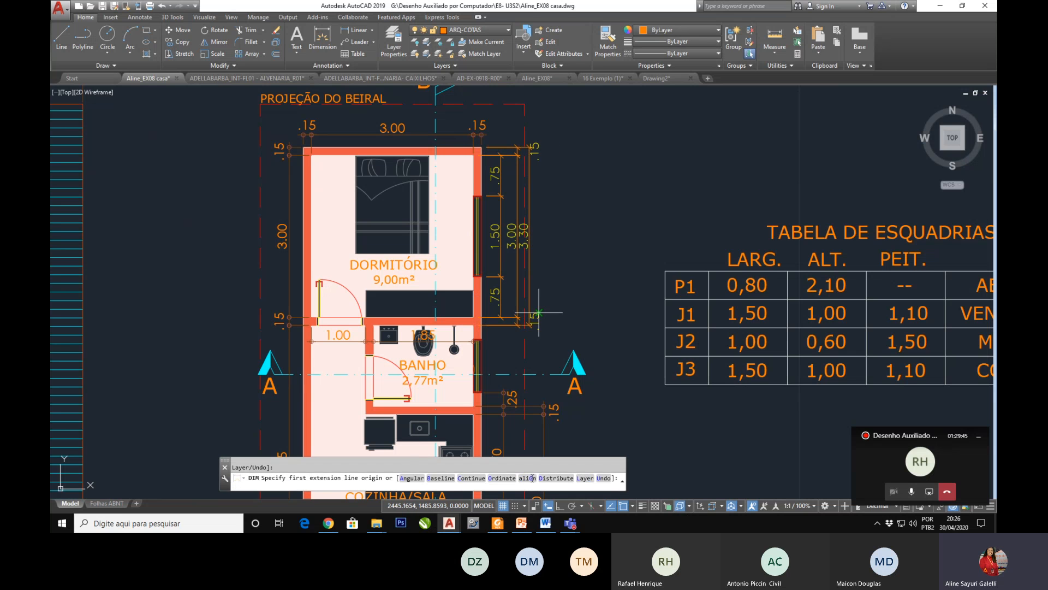
key("Escape")
Step: Erase the outer thickness dimension of the wall between the bedroom and the bathroom
left_click(539, 315)
key("Delete")
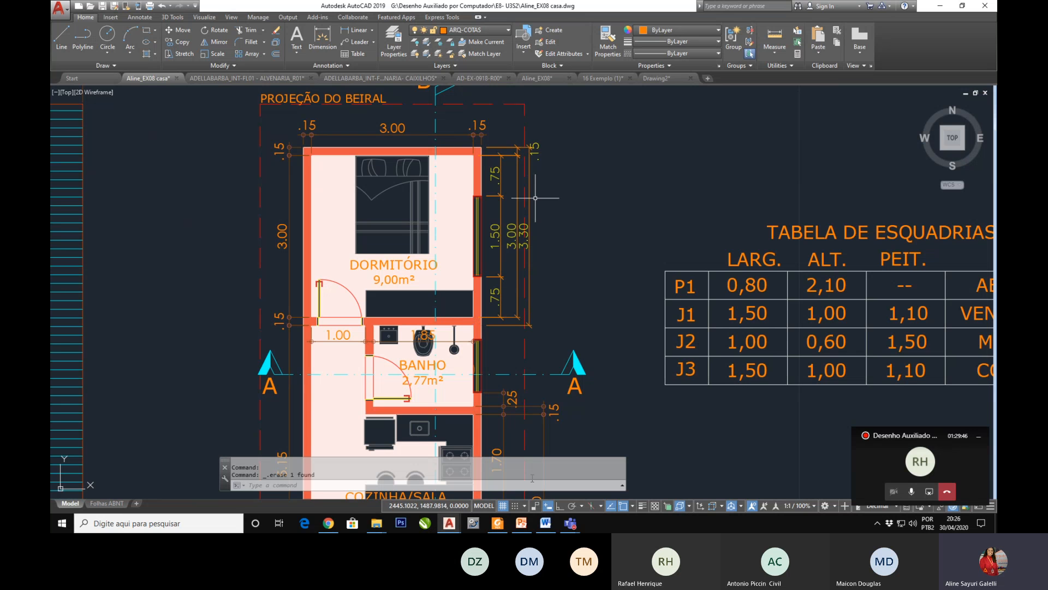
left_click(534, 120)
left_click(599, 163)
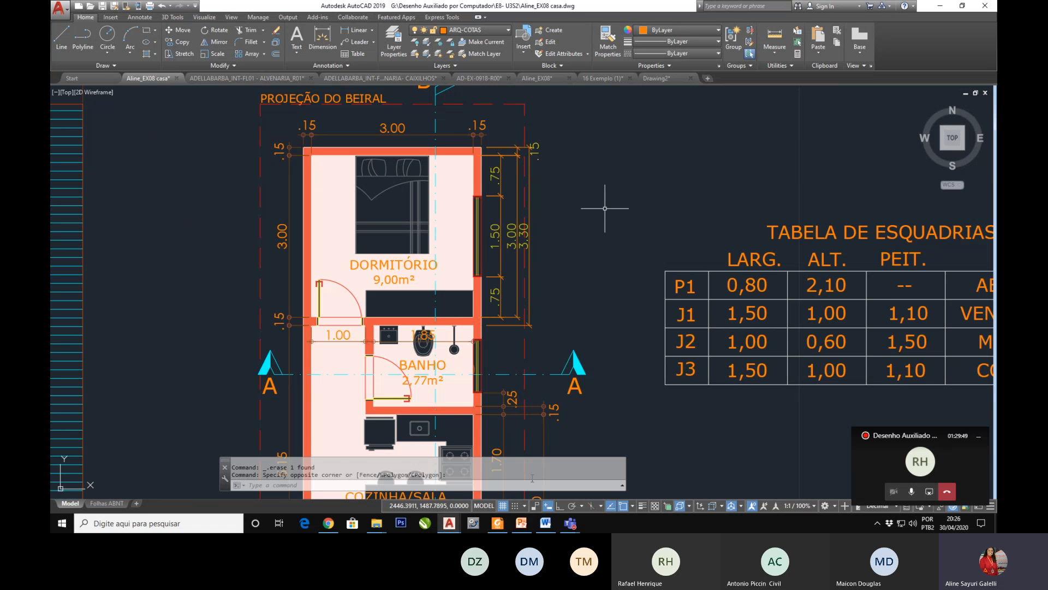
Step: Examine the dimension chains beside the bedroom window and compare them with the rest of the floor plan
scroll(501, 224, "up", 2)
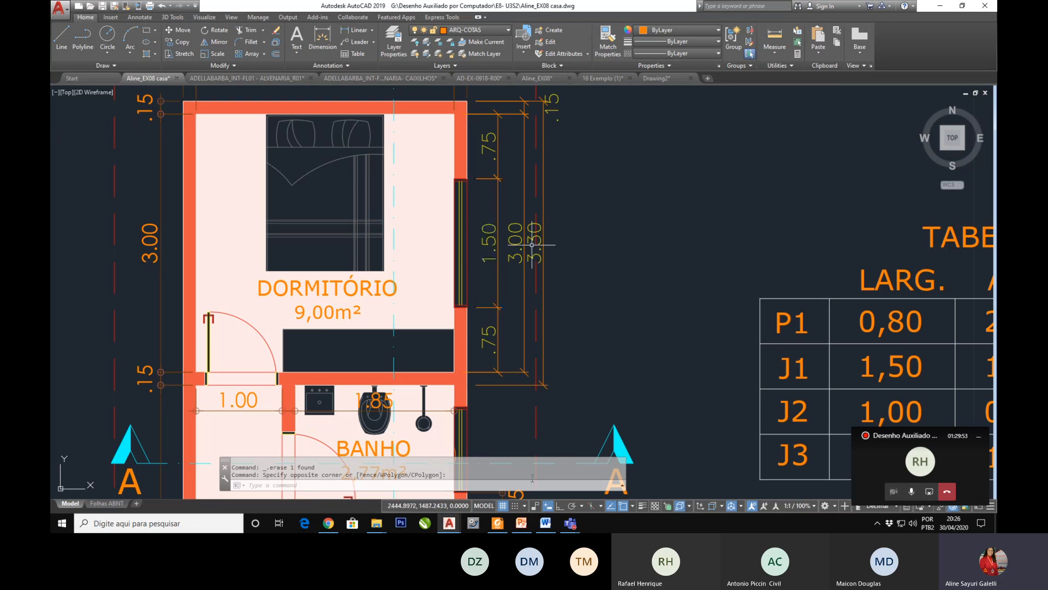
scroll(492, 226, "up", 2)
scroll(484, 252, "down", 3)
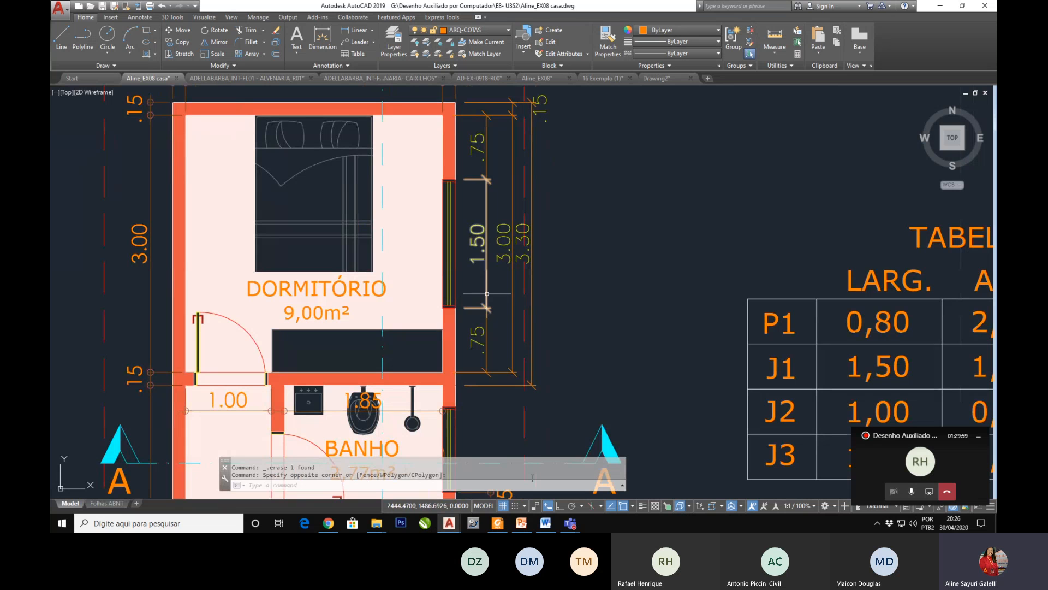
key("Escape")
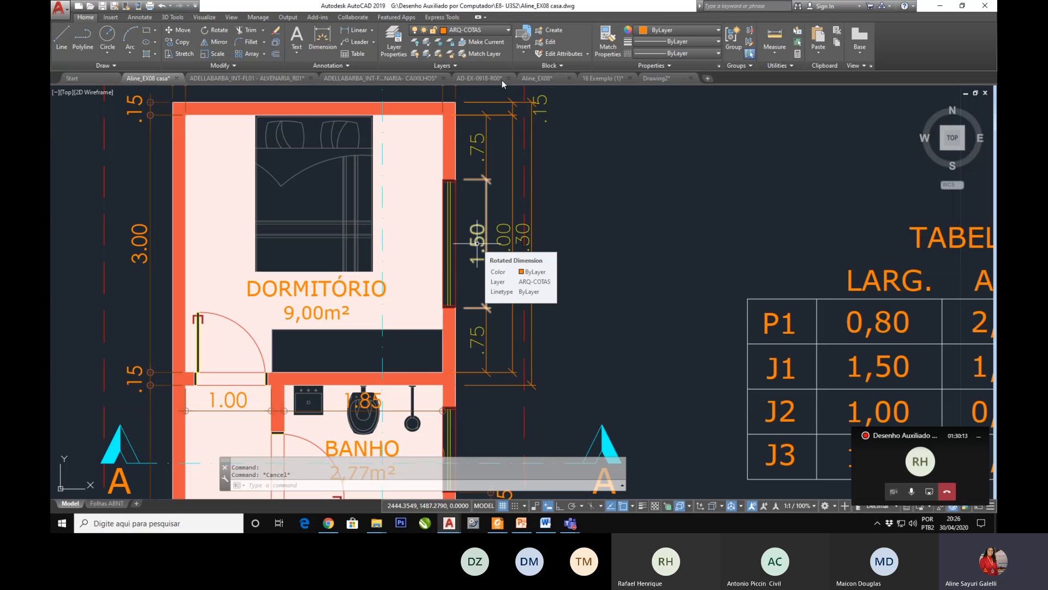
scroll(456, 188, "down", 3)
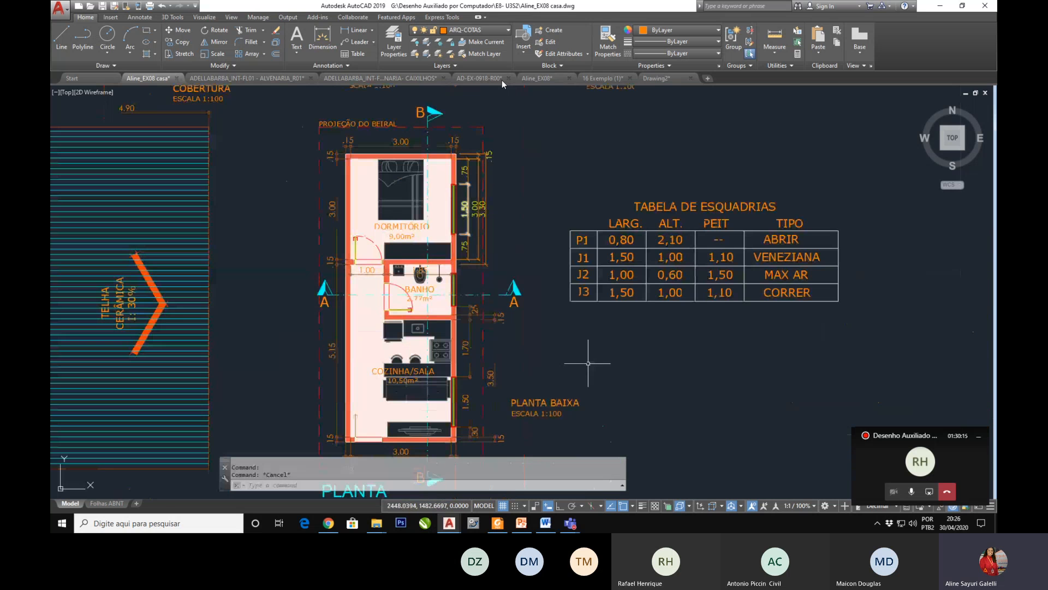
scroll(540, 355, "down", 2)
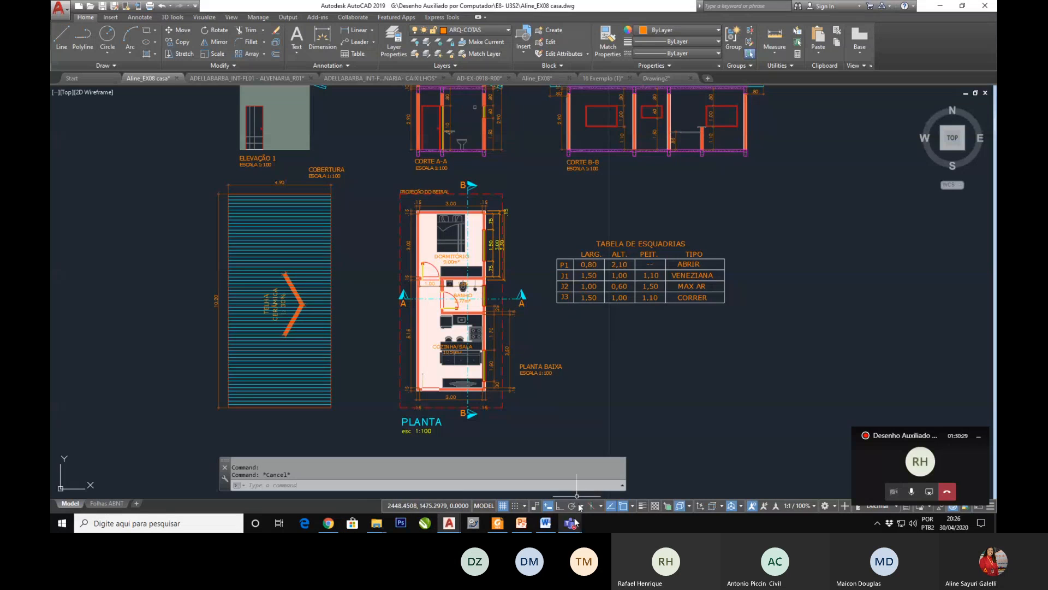
Step: Switch to the Teams meeting window to check the participants, and return to AutoCAD in the 16 Exemplo (1) drawing
mouse_move(568, 524)
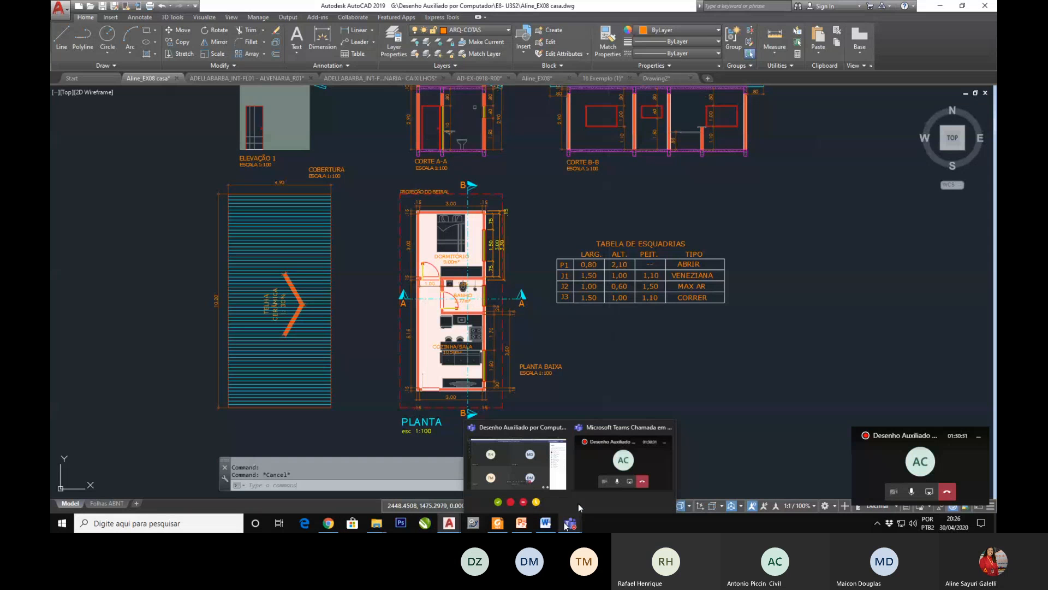
left_click(562, 481)
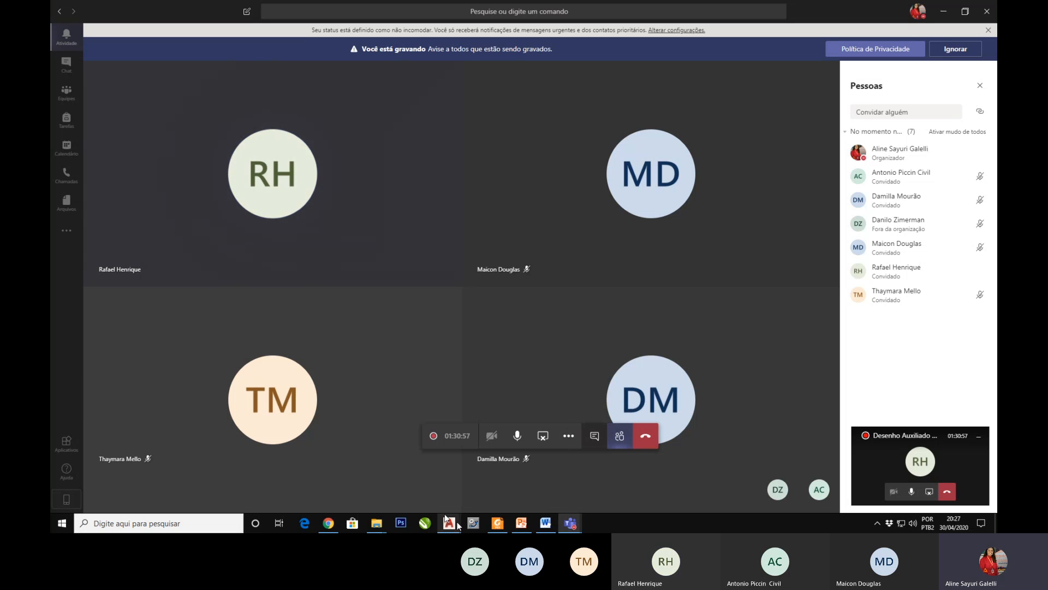
mouse_move(446, 517)
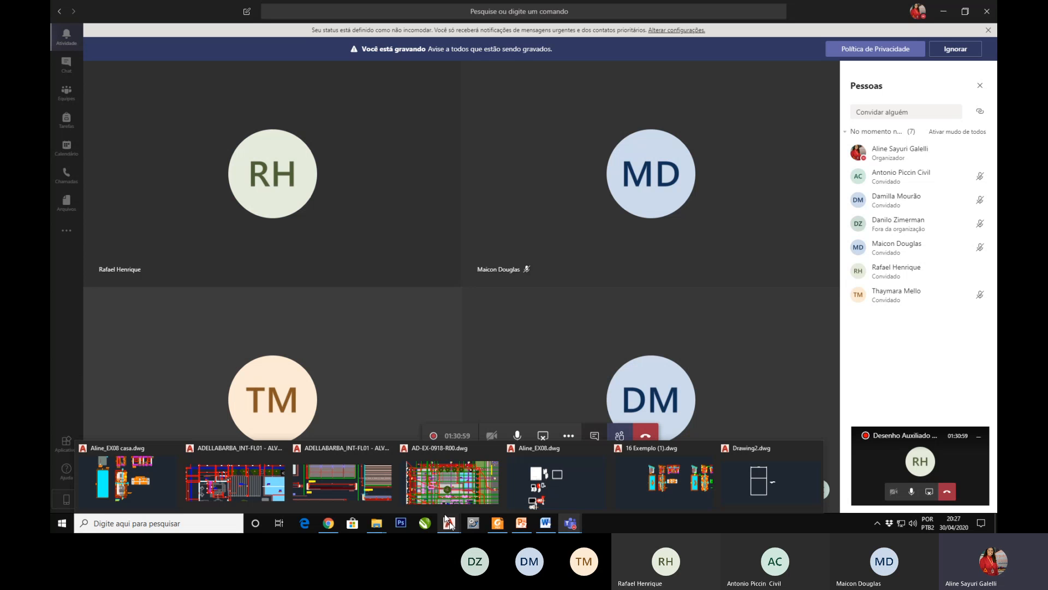
left_click(682, 467)
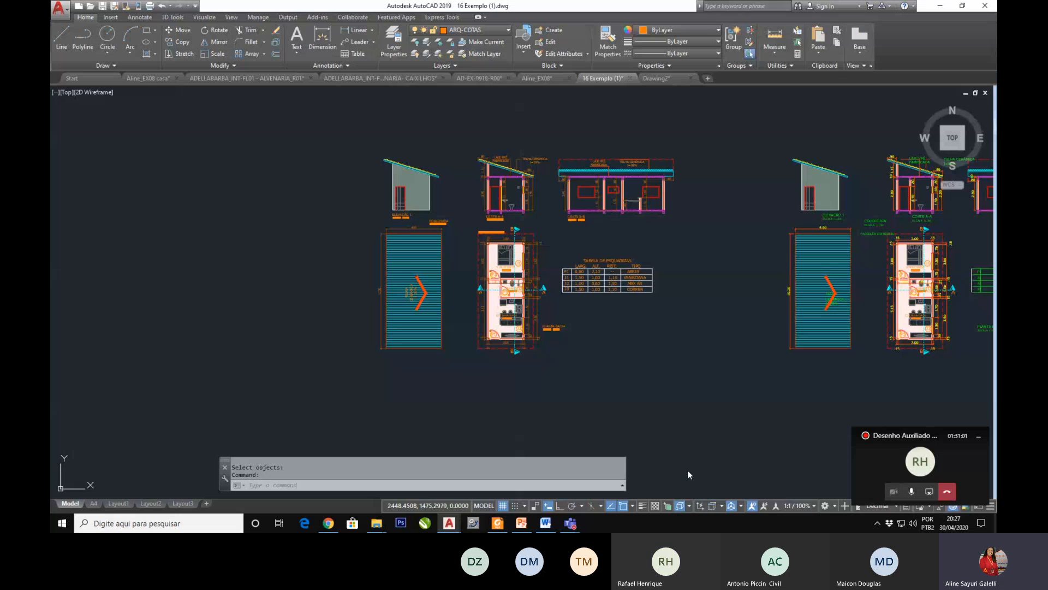
Step: Switch to the Aline_EX08 casa drawing and show its full set of house drawings in model space
mouse_move(136, 78)
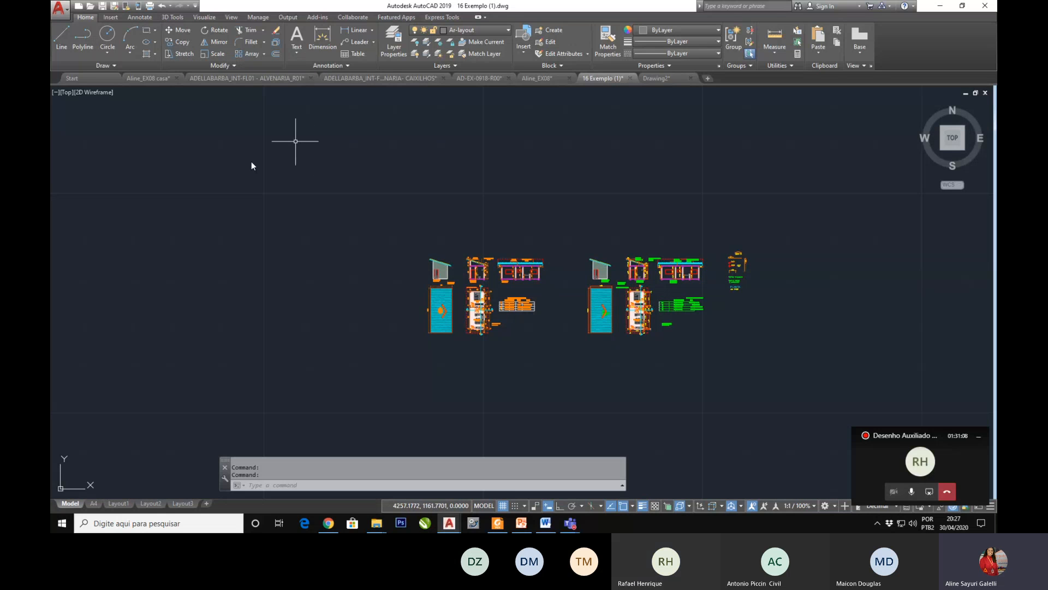
left_click(195, 83)
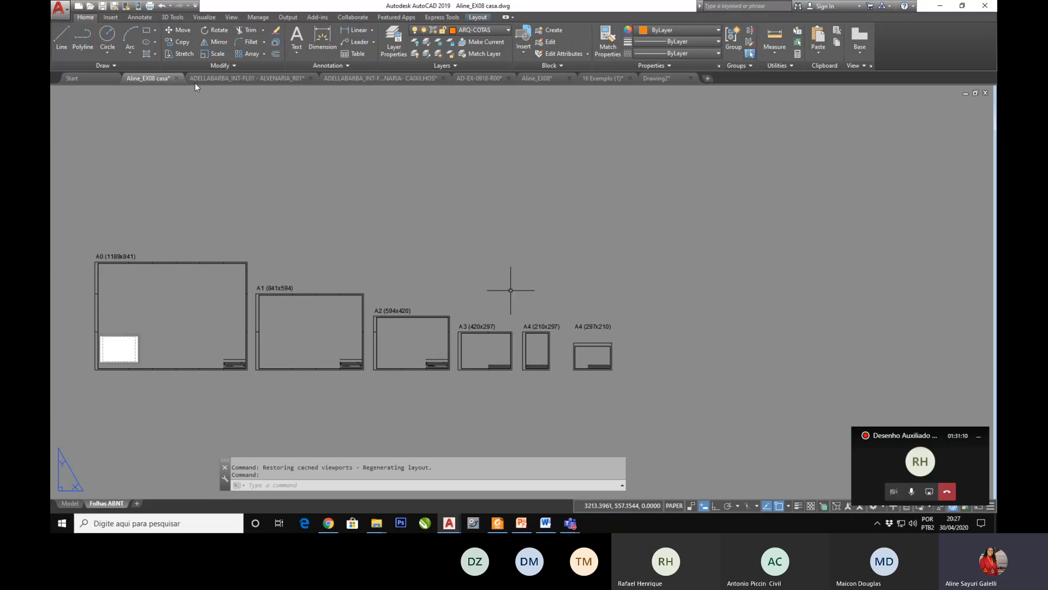
left_click(68, 504)
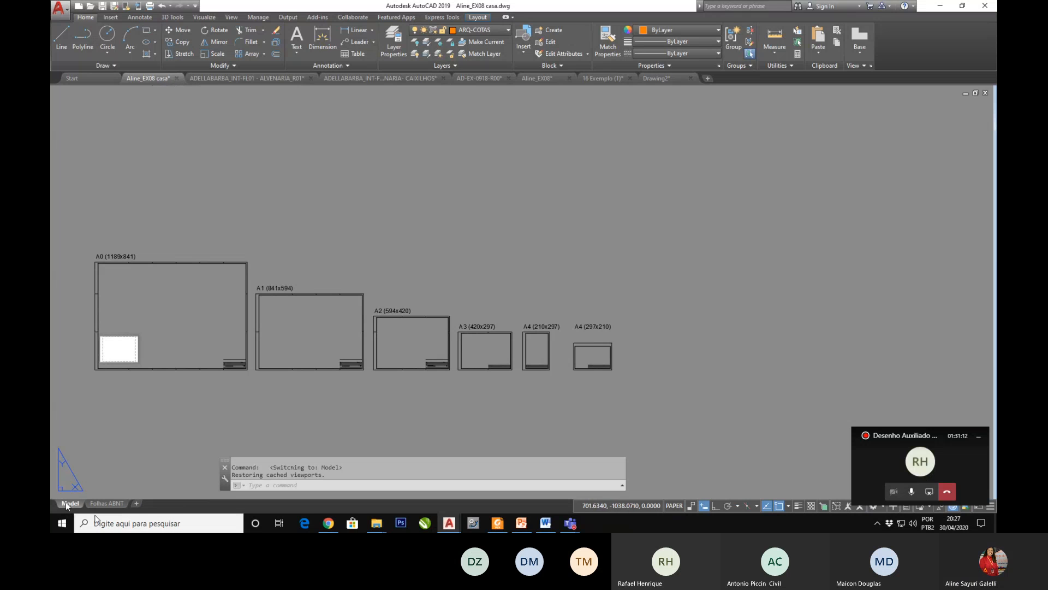
scroll(464, 284, "down", 5)
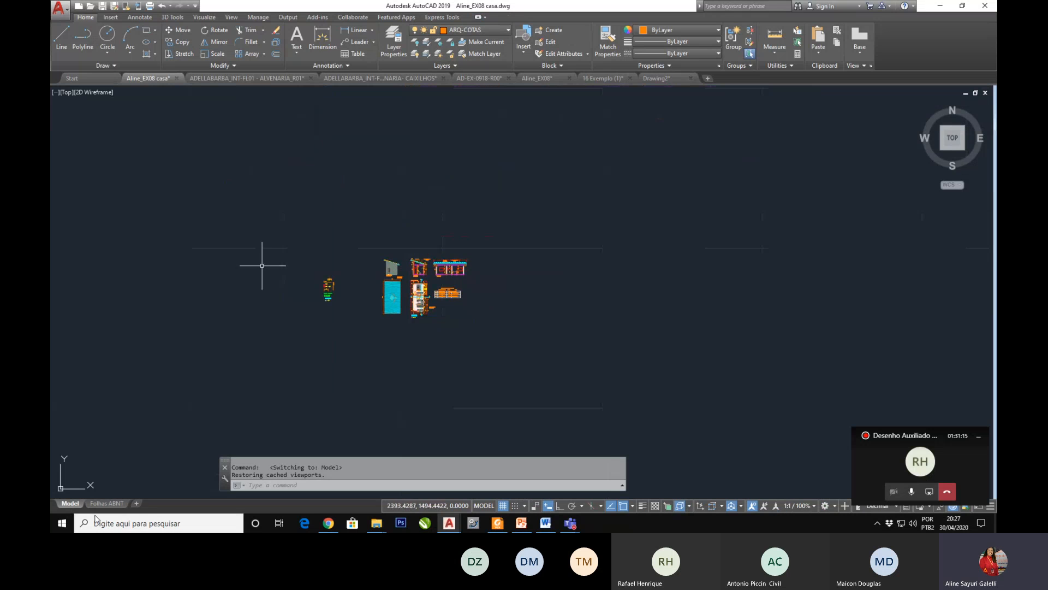
scroll(333, 295, "up", 4)
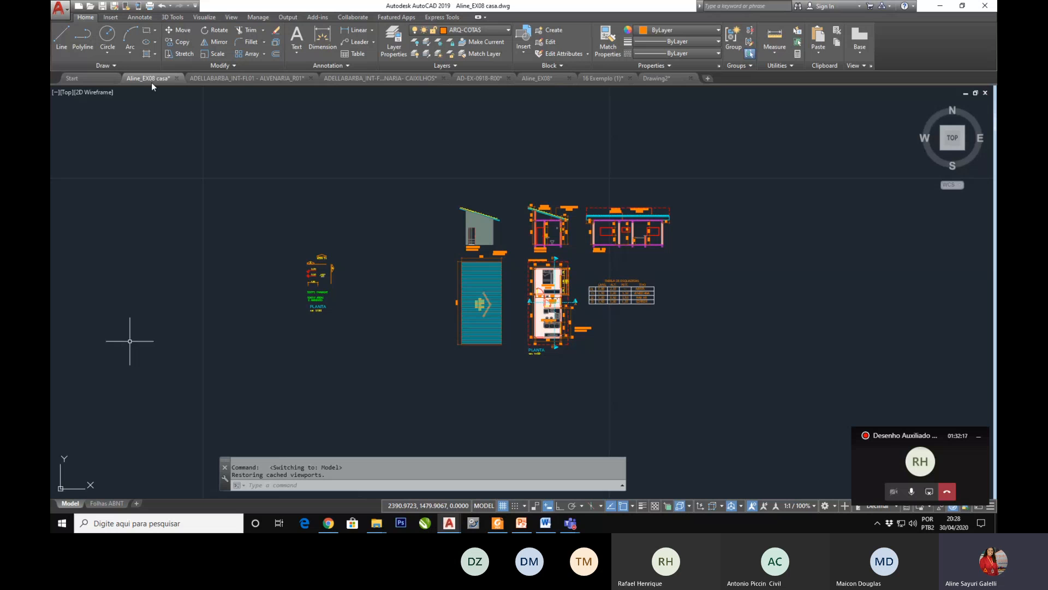
Step: Switch to Chrome to check the class materials list and the Portal Professor page, and bring up the PowerPoint presentation
left_click(332, 527)
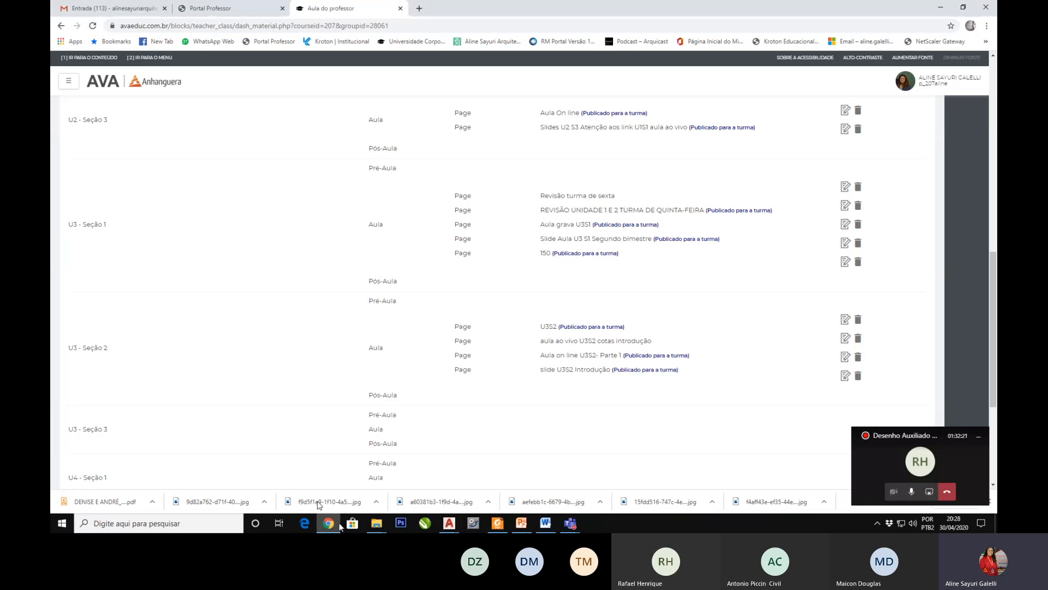
scroll(467, 304, "up", 10)
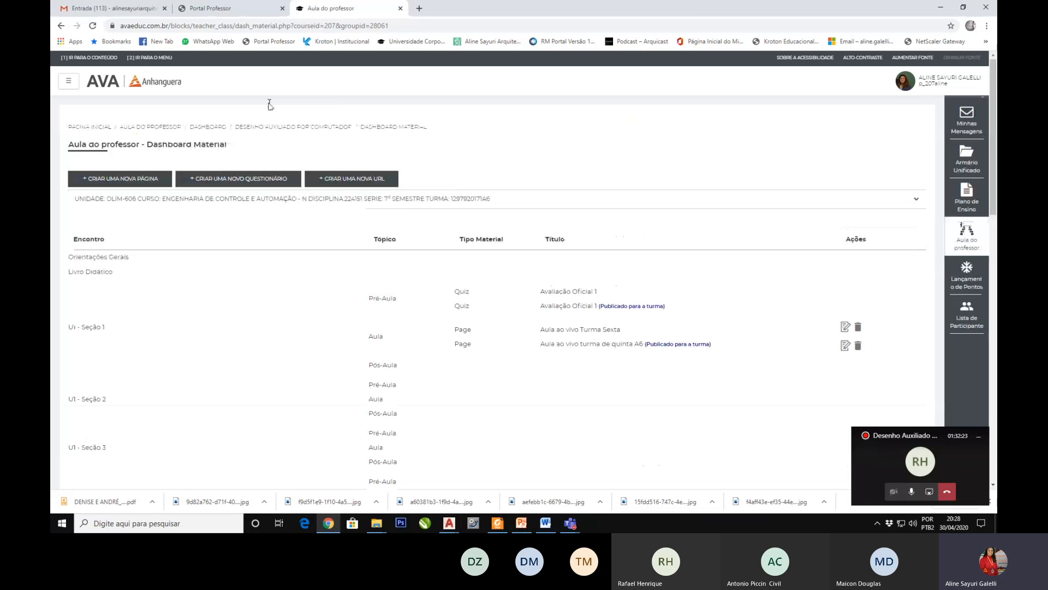
left_click(240, 8)
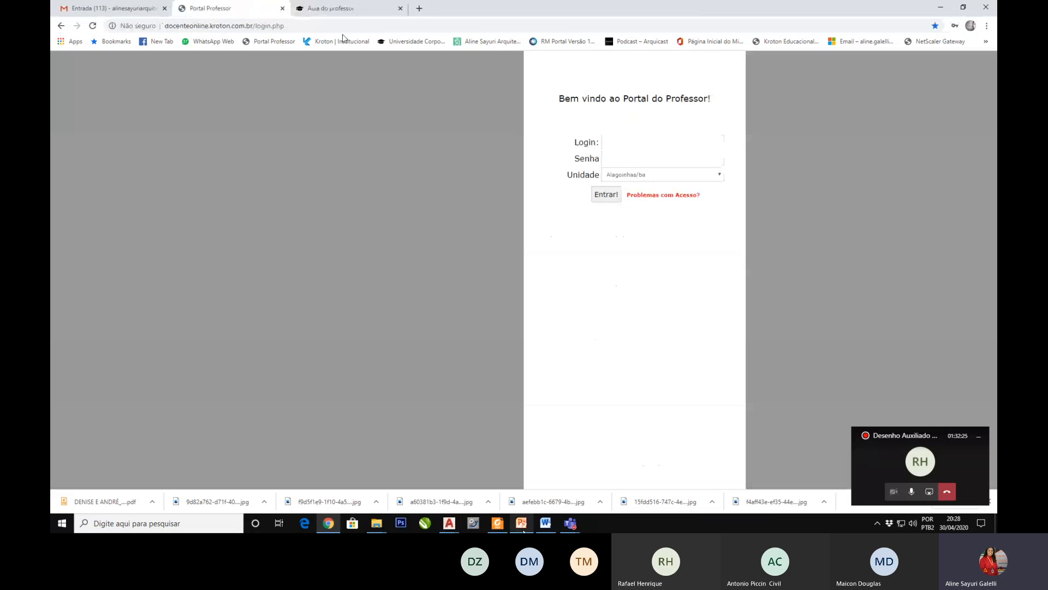
left_click(522, 523)
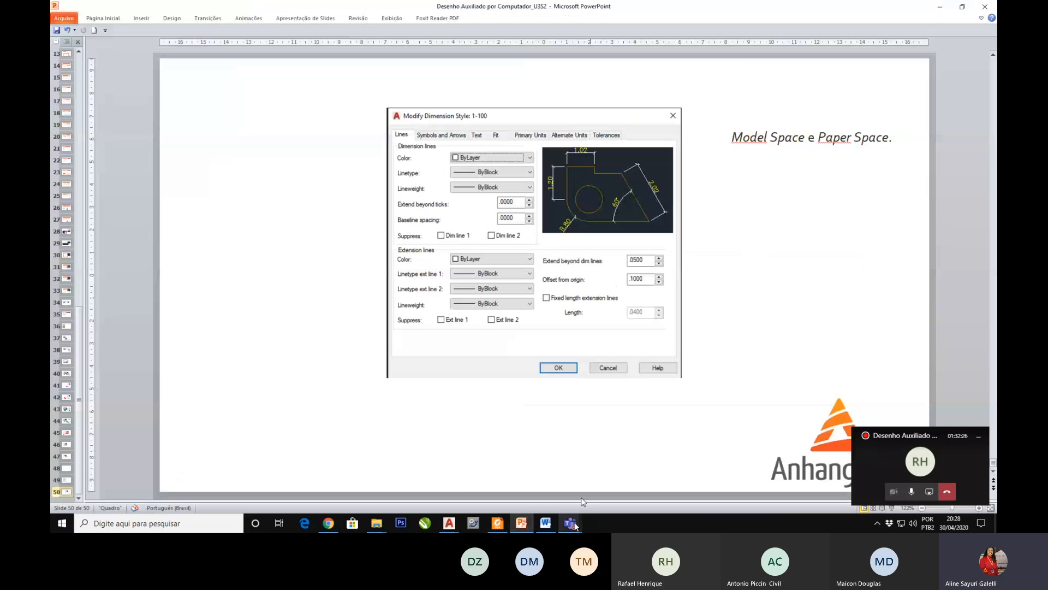
Step: Switch to the 16 Exemplo (1) drawing in AutoCAD and compare its two sets of house drawings in model space
mouse_move(571, 523)
mouse_move(481, 526)
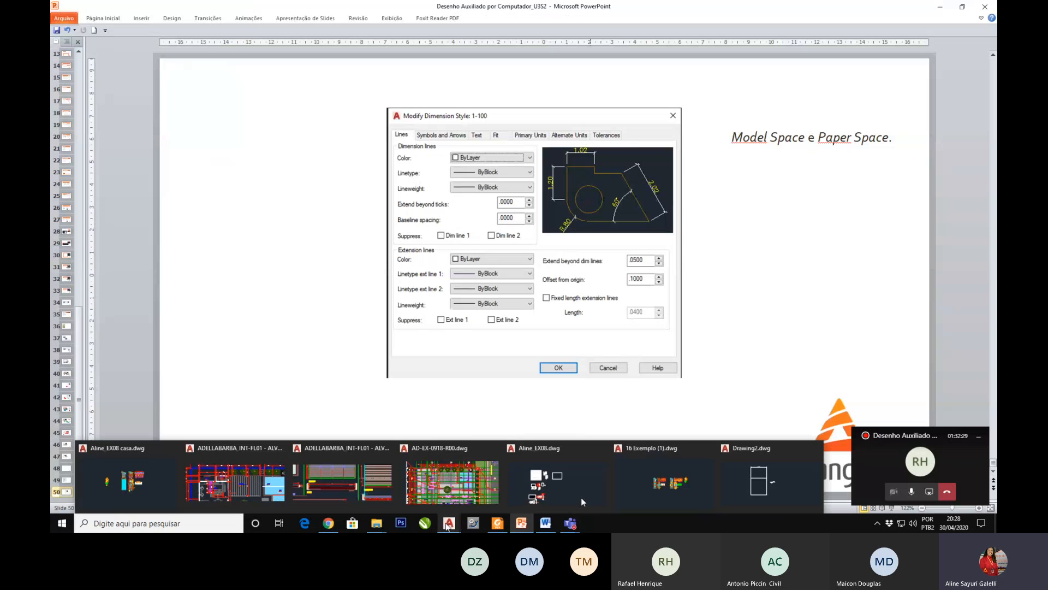
left_click(698, 493)
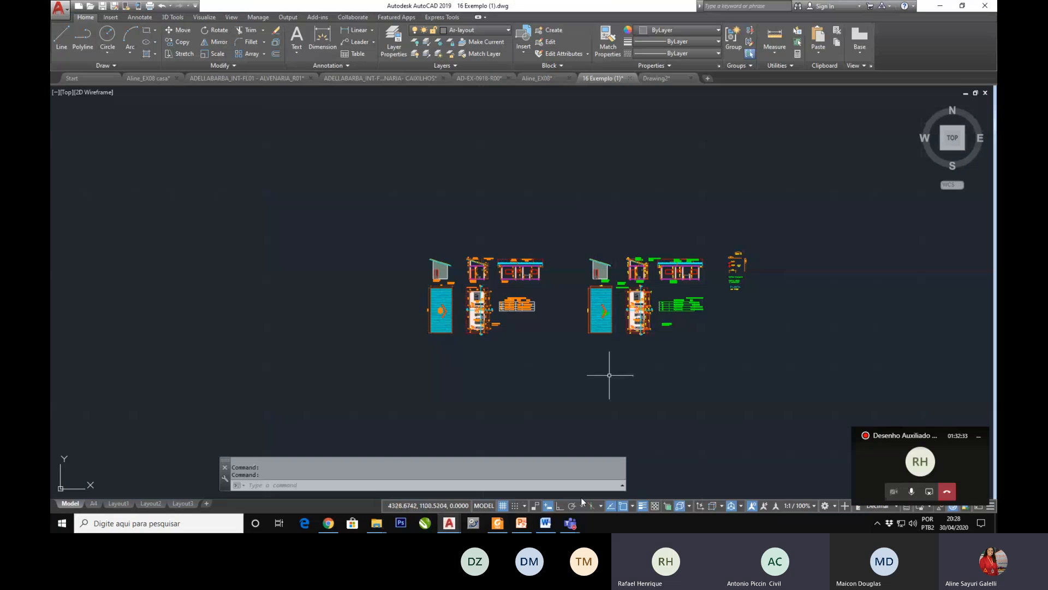
scroll(542, 308, "up", 2)
scroll(540, 270, "up", 2)
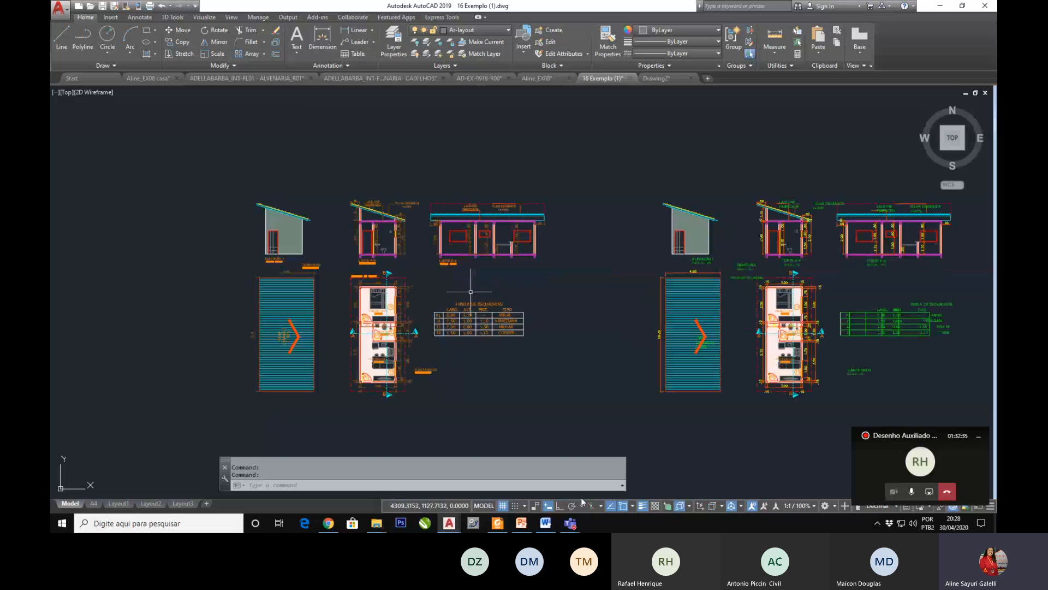
scroll(423, 303, "down", 4)
scroll(609, 299, "up", 4)
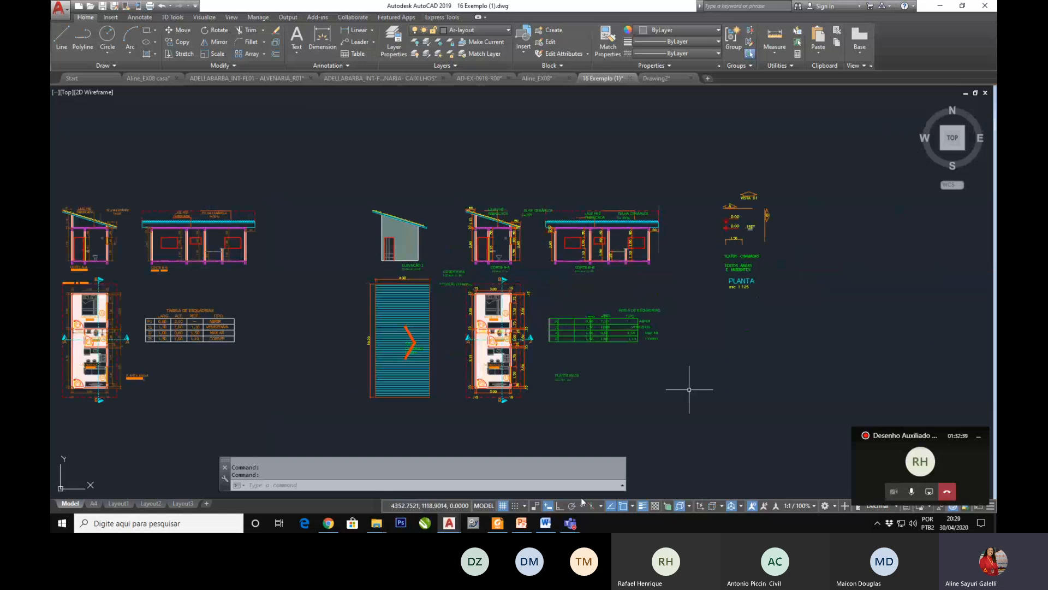
scroll(688, 389, "down", 2)
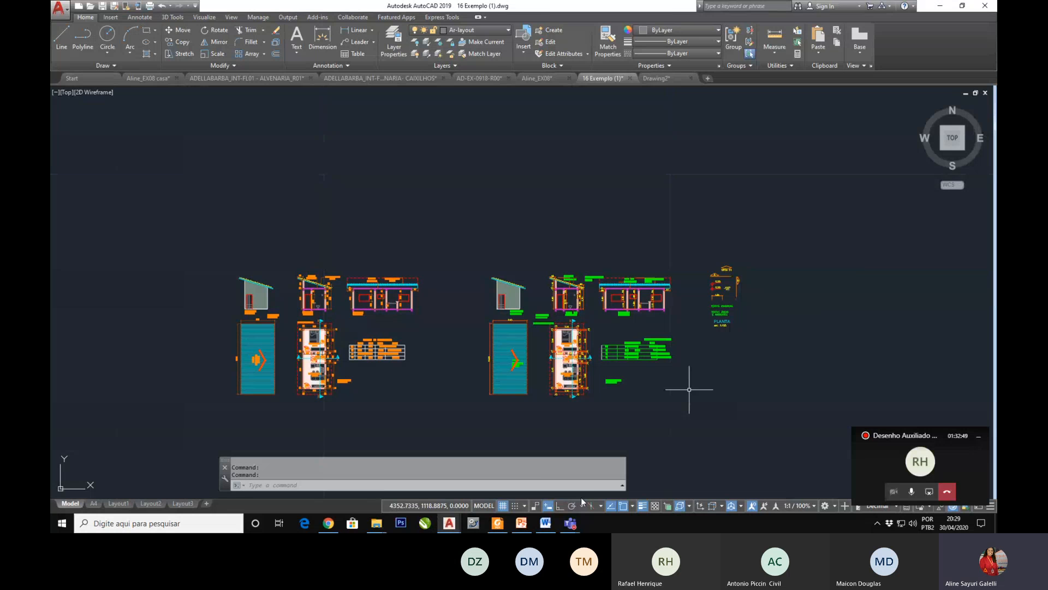
Step: Switch to the PowerPoint presentation, show the course schedule on slides 4 and 5, and select the (150) beside the 30/04/2020 Cotagem lesson
left_click(521, 523)
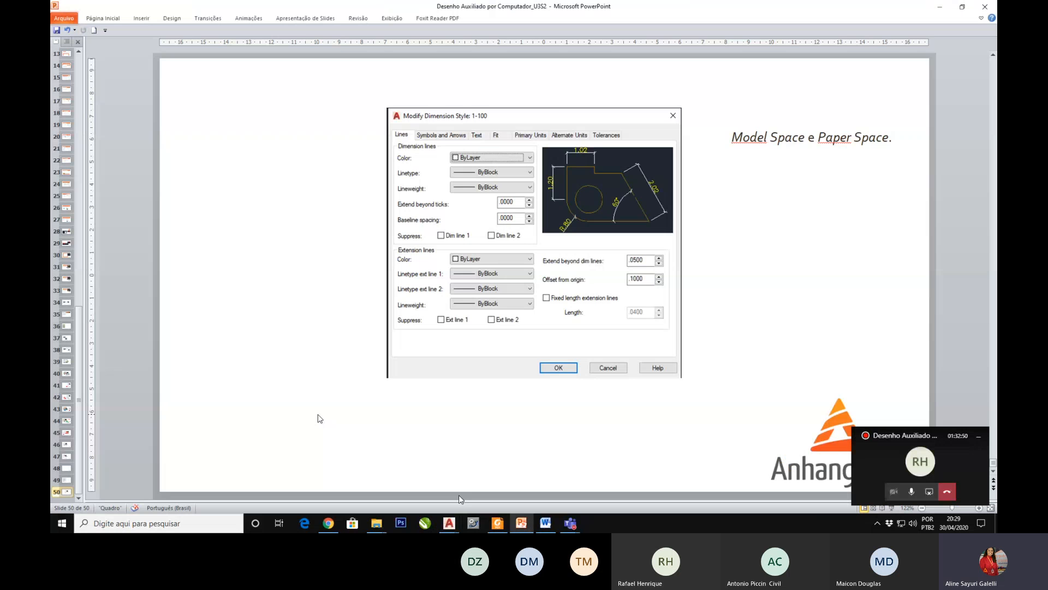
scroll(67, 85, "up", 6)
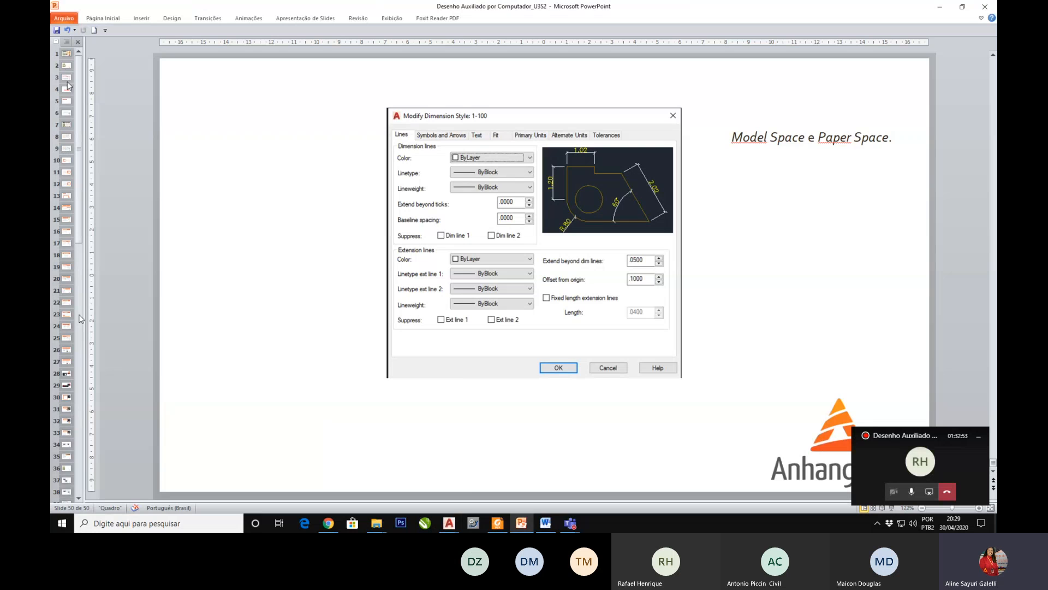
left_click(66, 70)
left_click(66, 93)
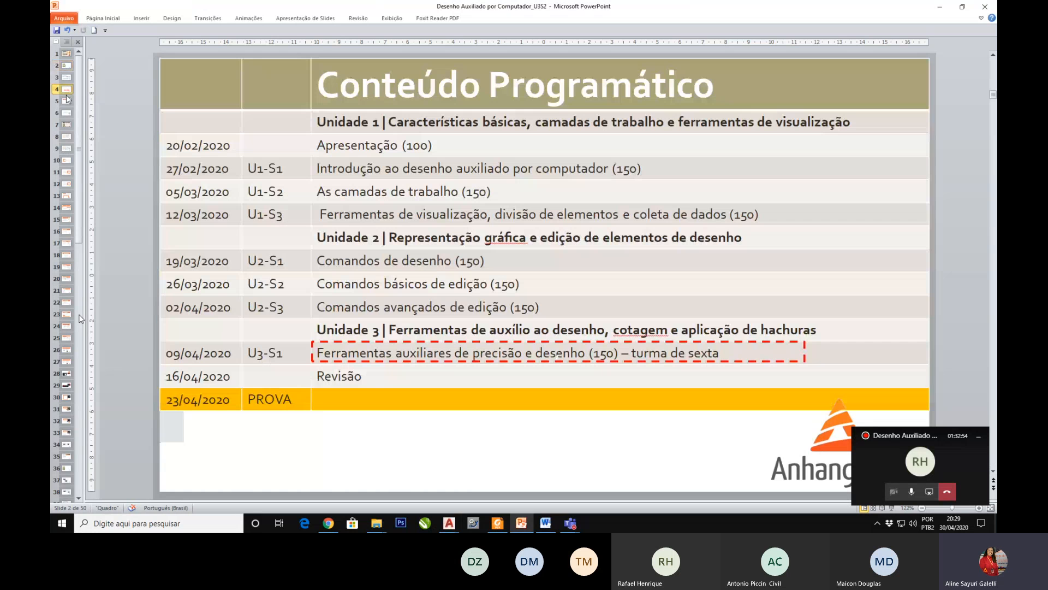
left_click(67, 100)
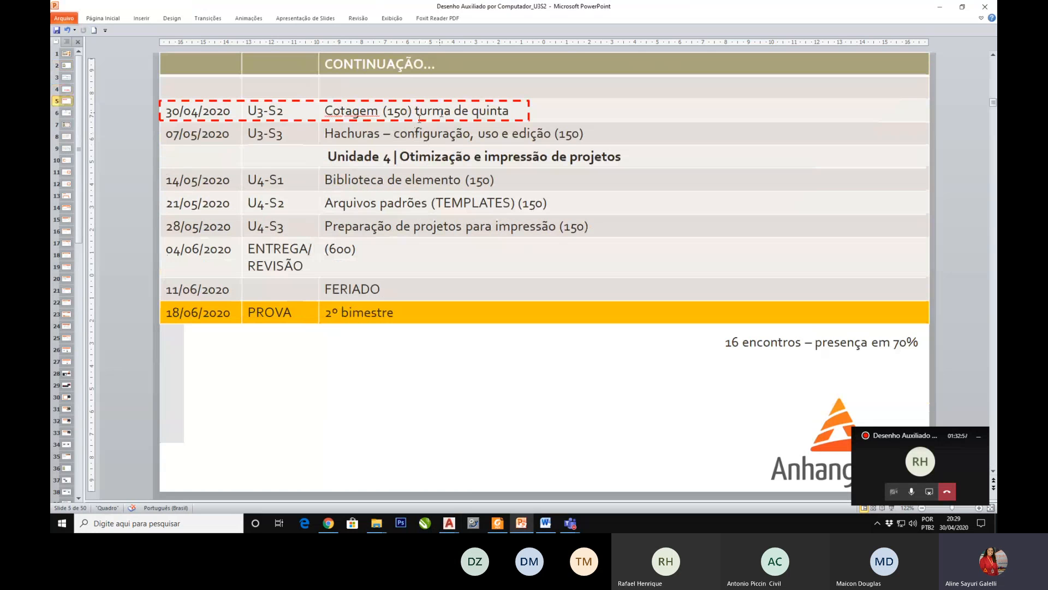
left_click_drag(416, 111, 382, 111)
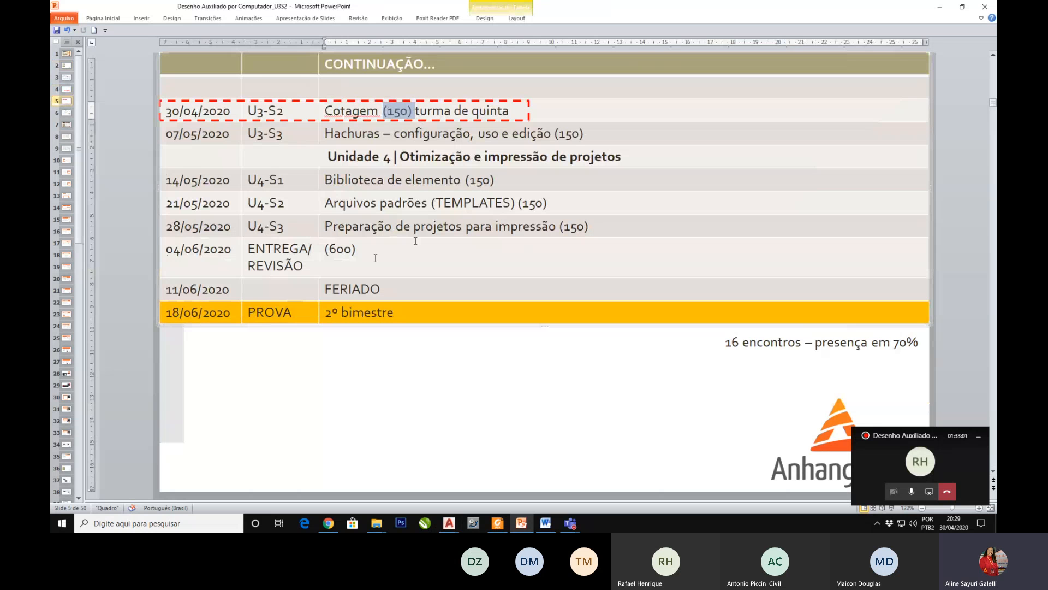
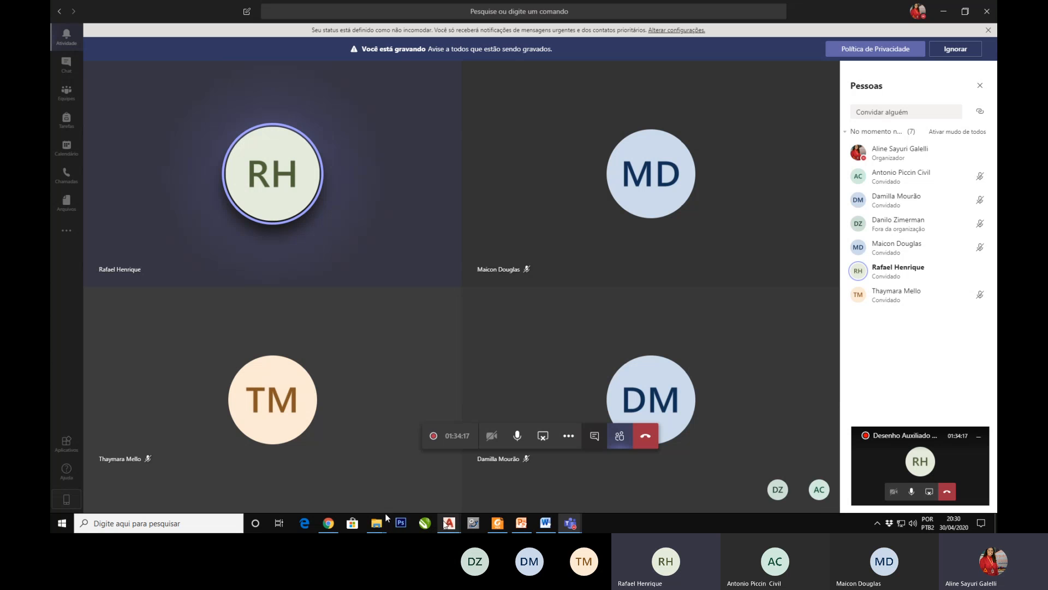
Step: Switch to Chrome and review the class materials listed under U3 - Seção 1 and U3 - Seção 2 in Aula do professor
mouse_move(449, 523)
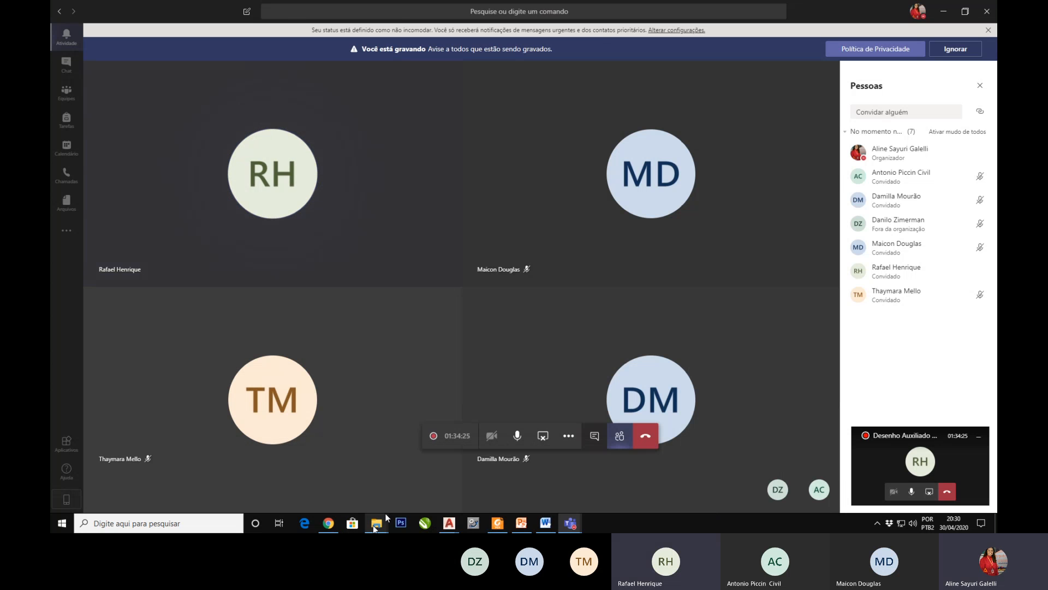
left_click(328, 523)
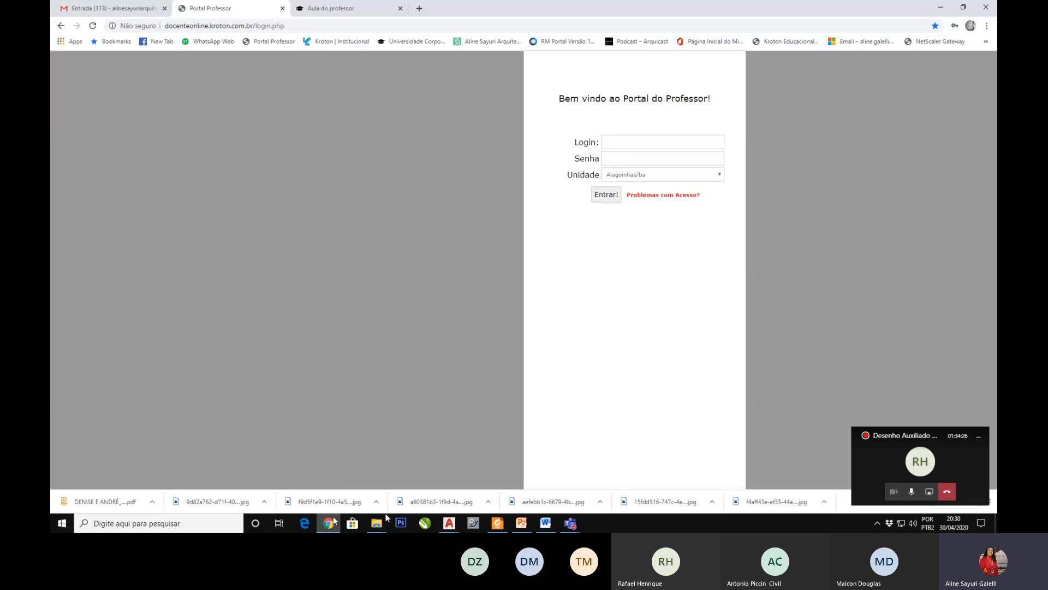
left_click(369, 11)
scroll(583, 305, "down", 10)
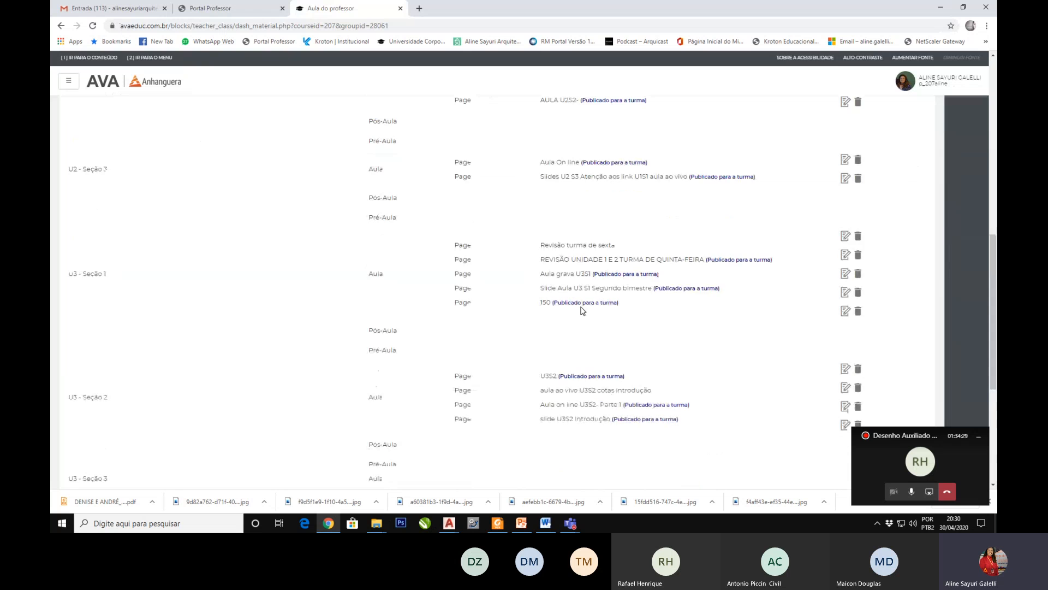
scroll(583, 310, "down", 2)
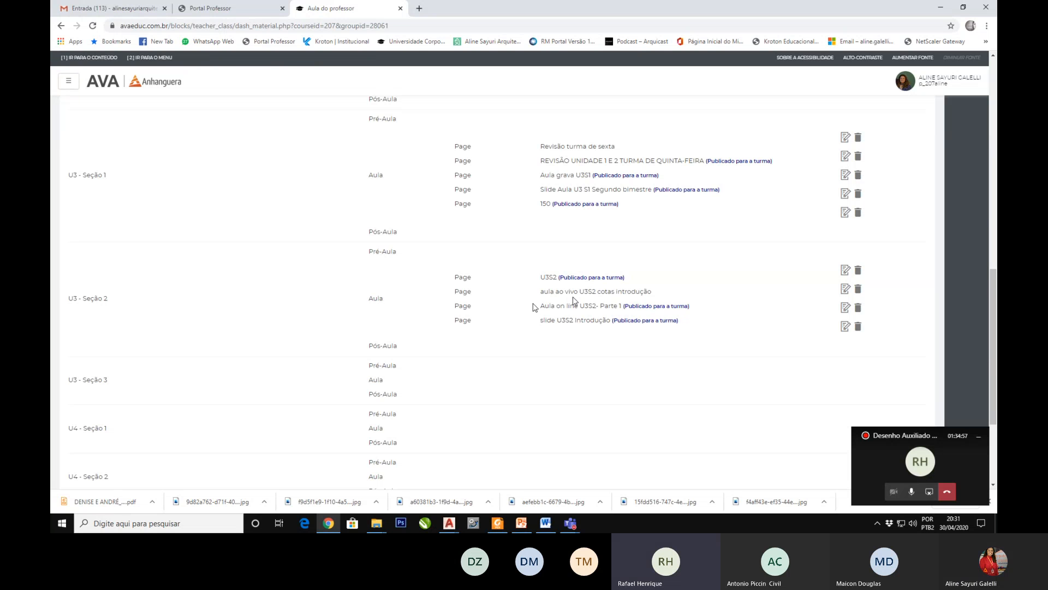
Step: Open the slide U3S2 Introdução page for editing and check its attached PDF in the file manager
left_click(844, 326)
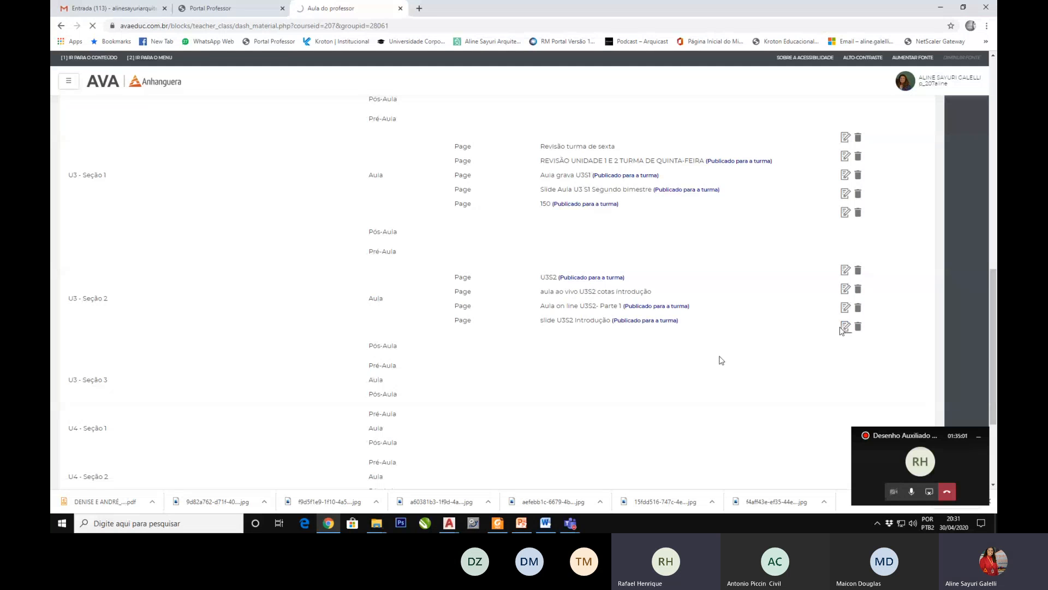
scroll(562, 336, "down", 4)
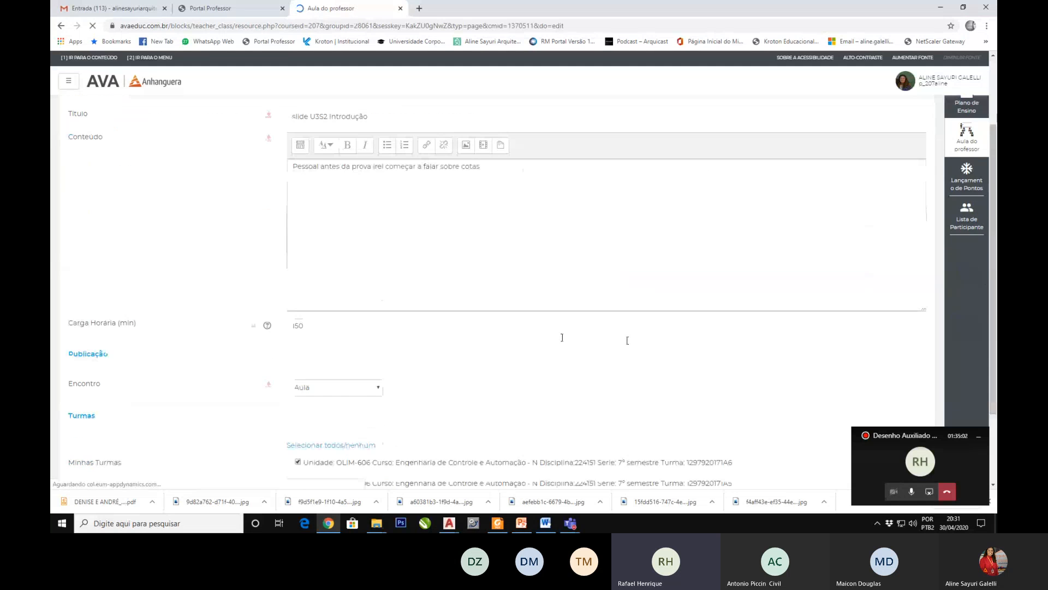
scroll(562, 341, "up", 4)
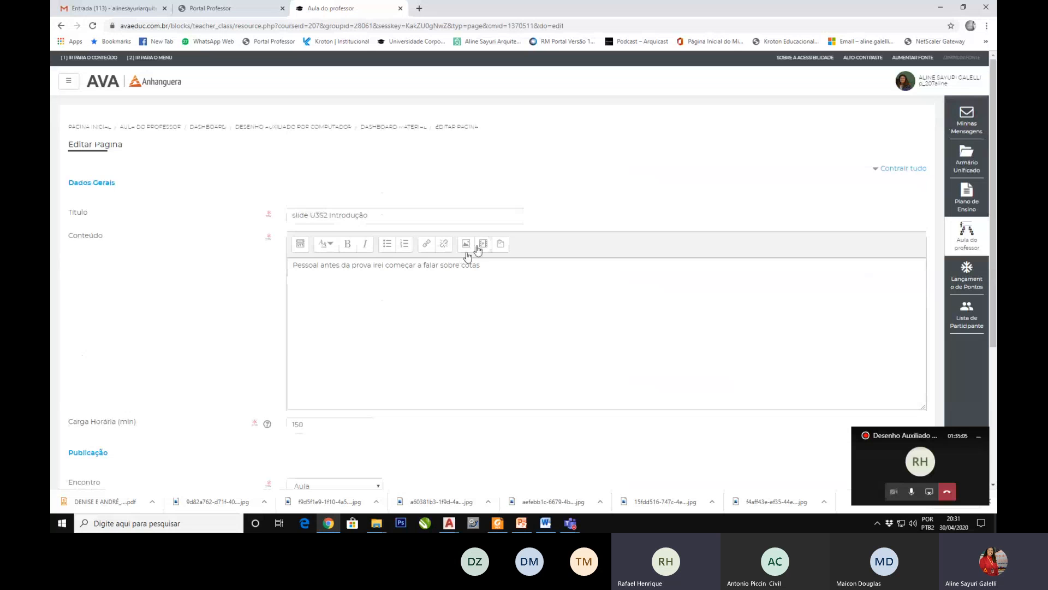
left_click(465, 244)
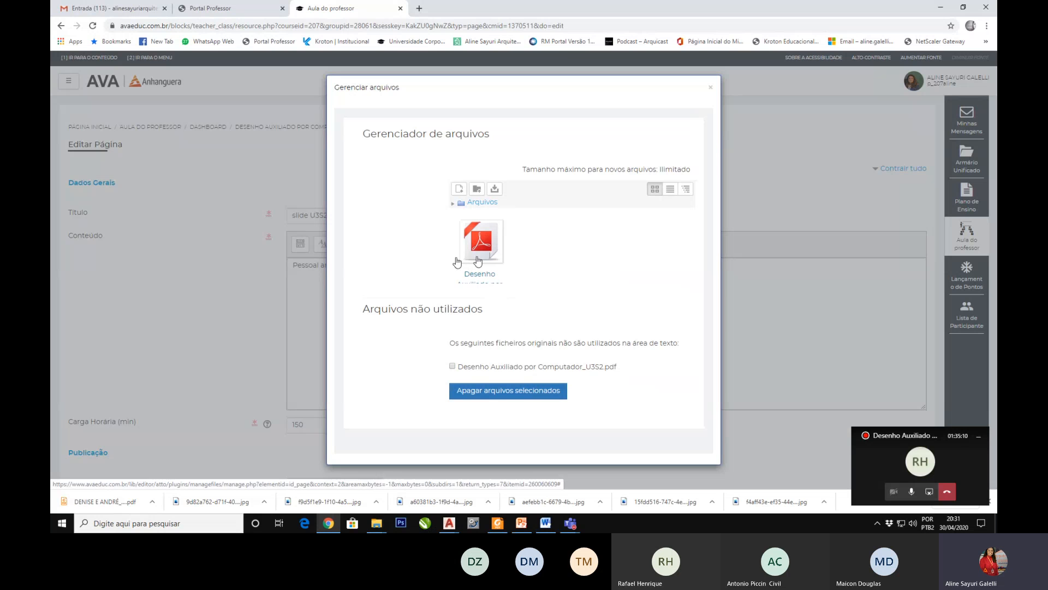
left_click(711, 87)
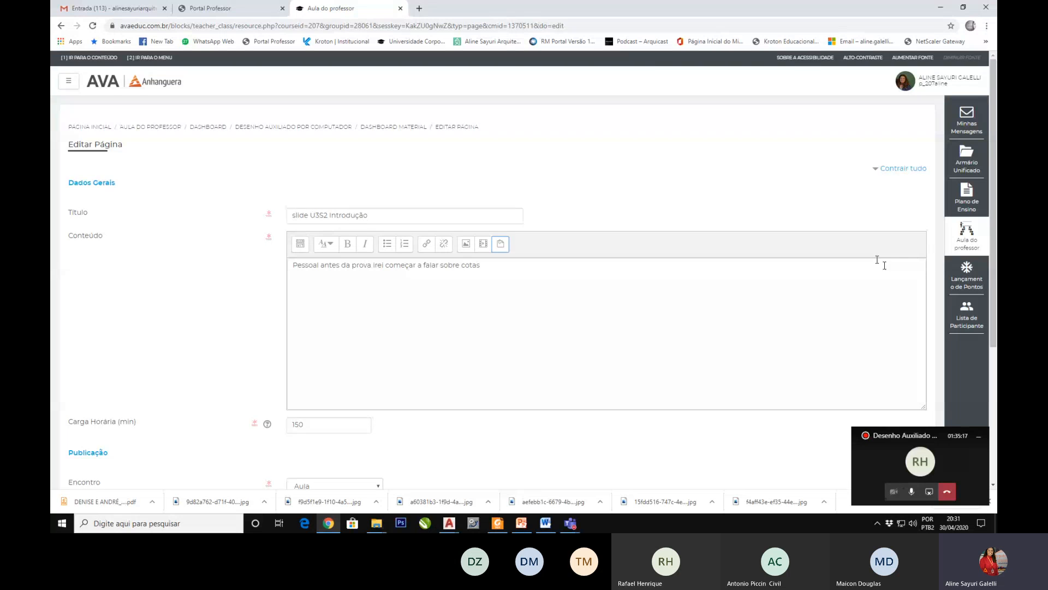
Step: Return to the Aula do professor dashboard, glance at the other open pages, and open the AVA Novo E-mail page
left_click(969, 246)
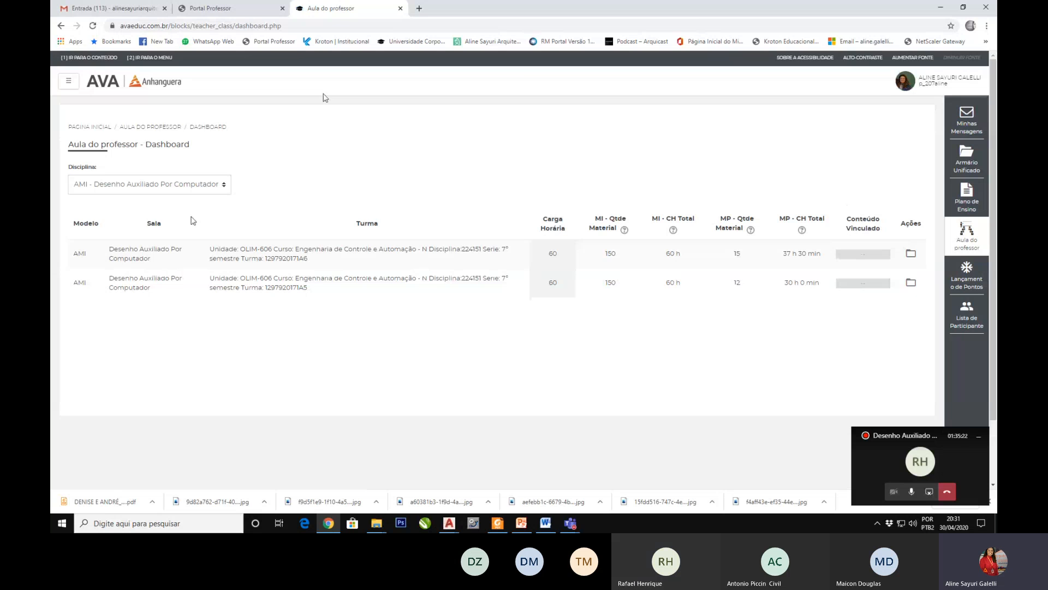
left_click(229, 9)
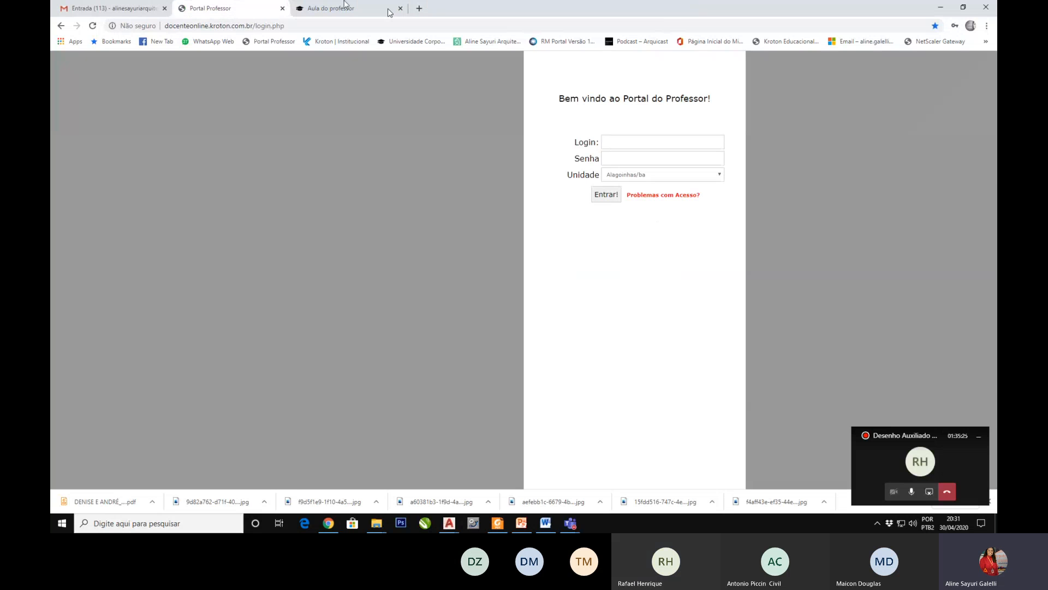
left_click(108, 8)
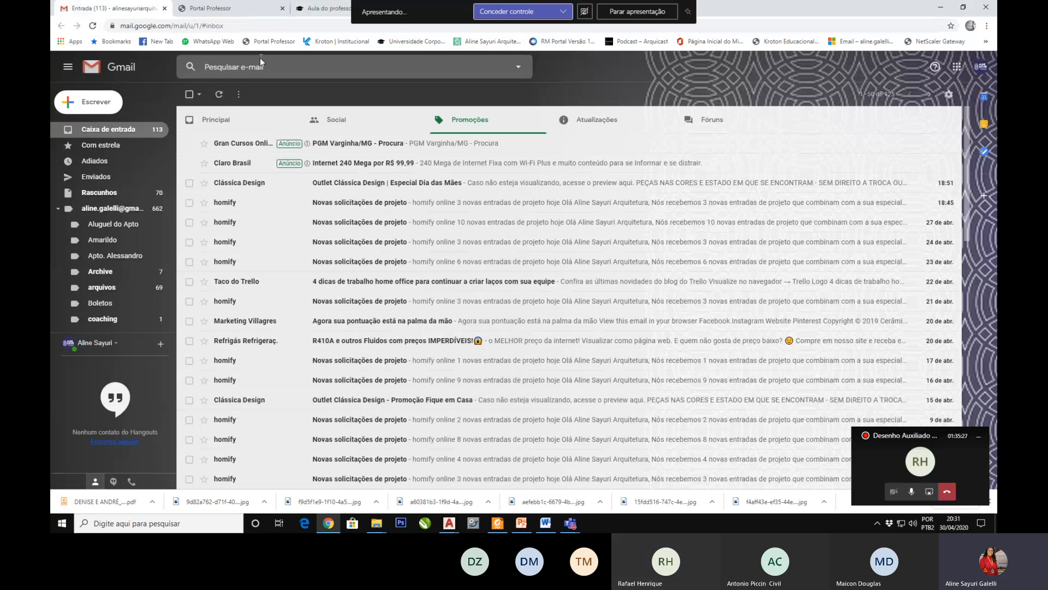
left_click(323, 8)
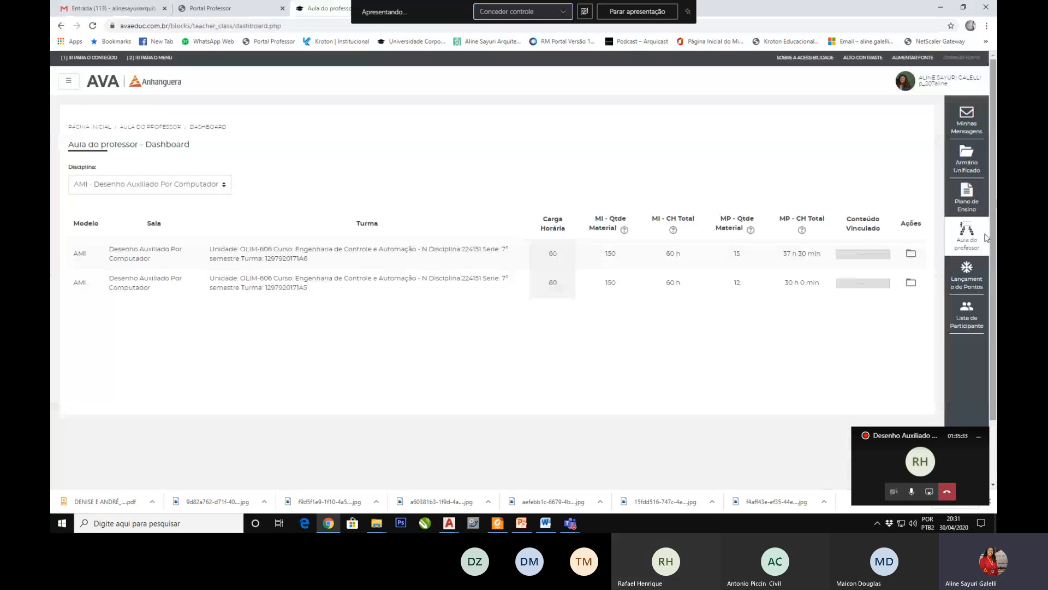
left_click(967, 120)
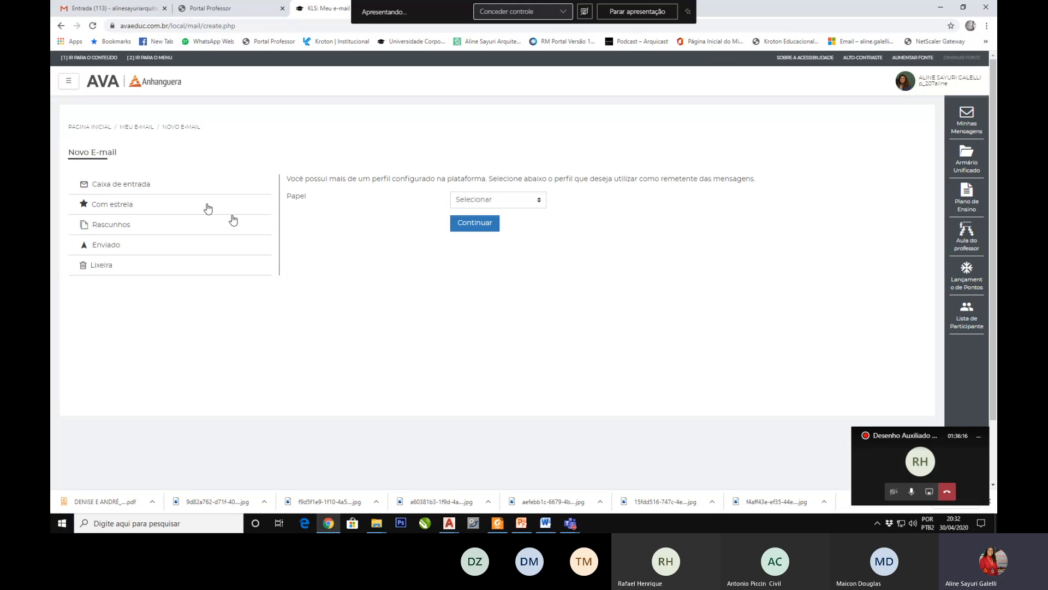
left_click(327, 524)
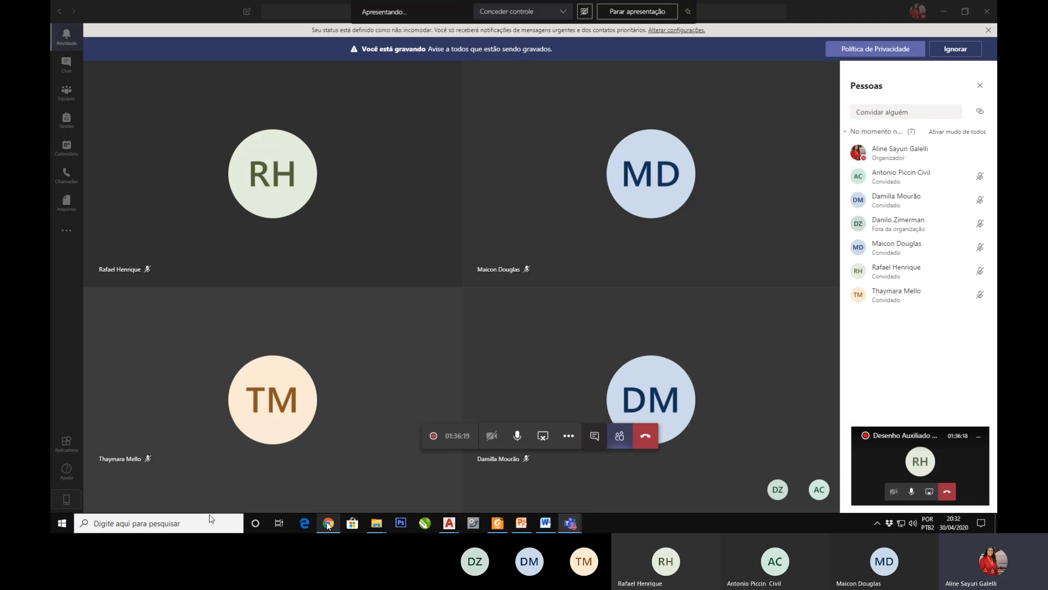
left_click(328, 524)
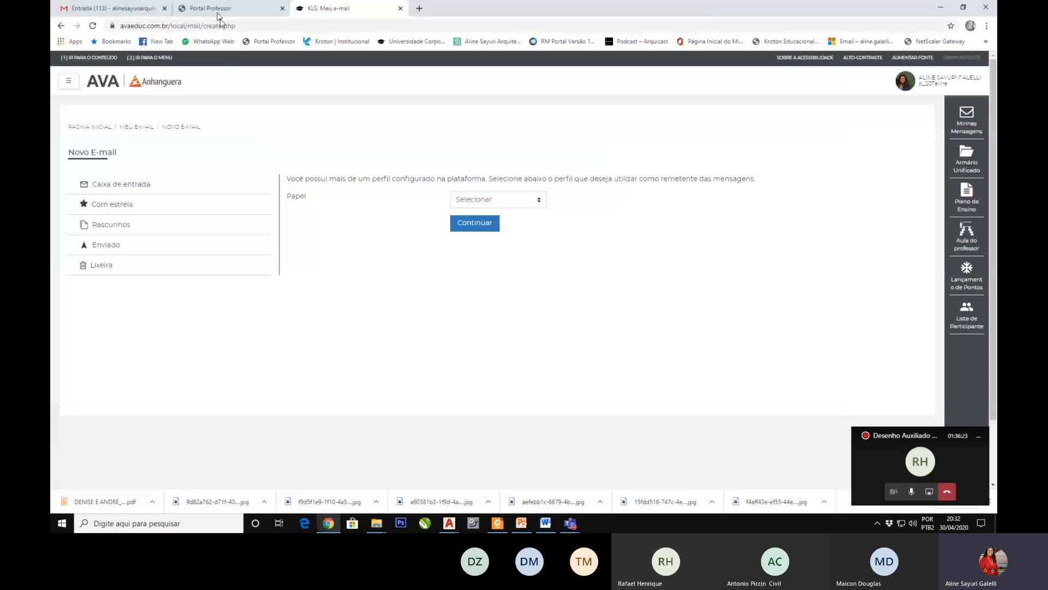
Step: Switch to the PowerPoint presentation and look back through the dimension style slides from 43 to 36
left_click(522, 523)
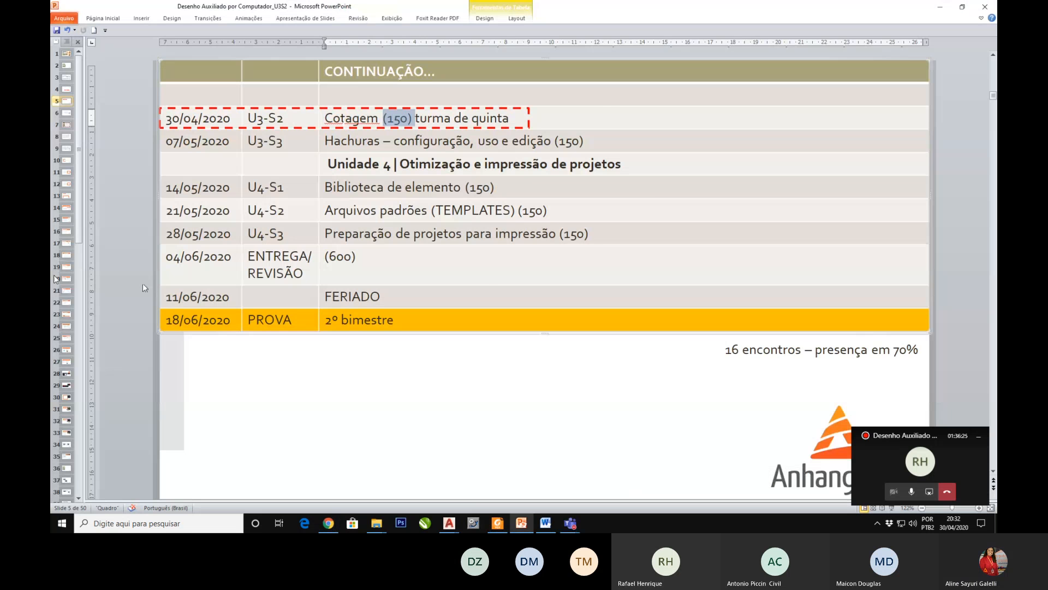
scroll(54, 423, "down", 3)
left_click(68, 433)
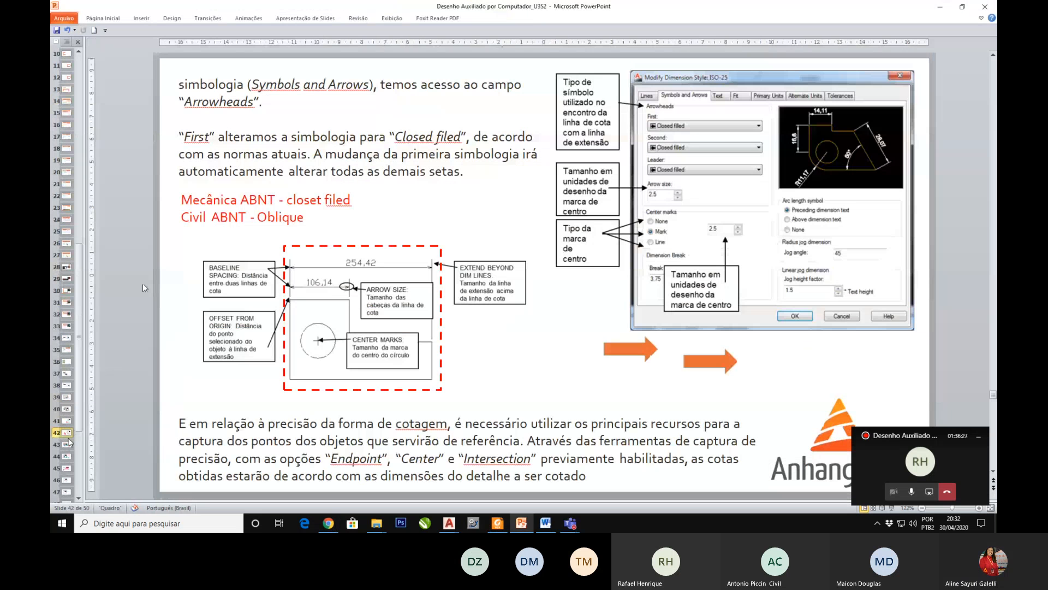
left_click(68, 446)
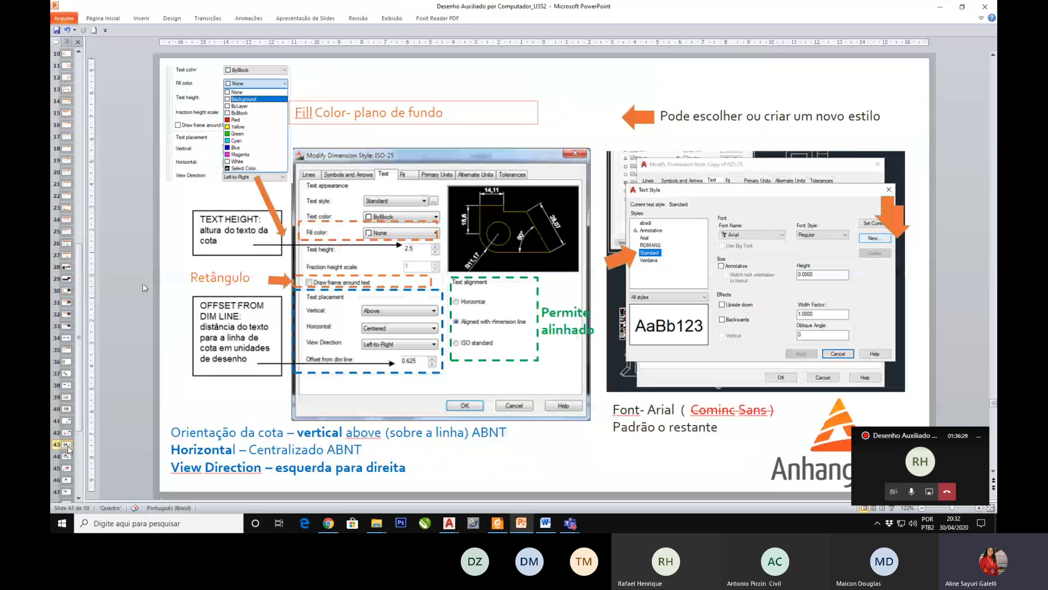
left_click(68, 433)
left_click(66, 409)
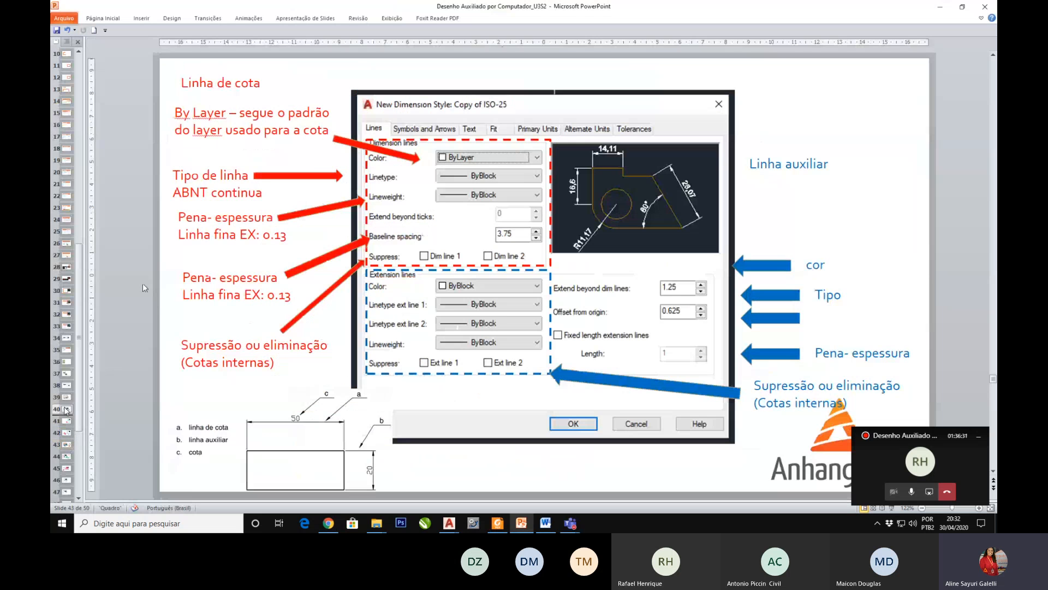
left_click(64, 406)
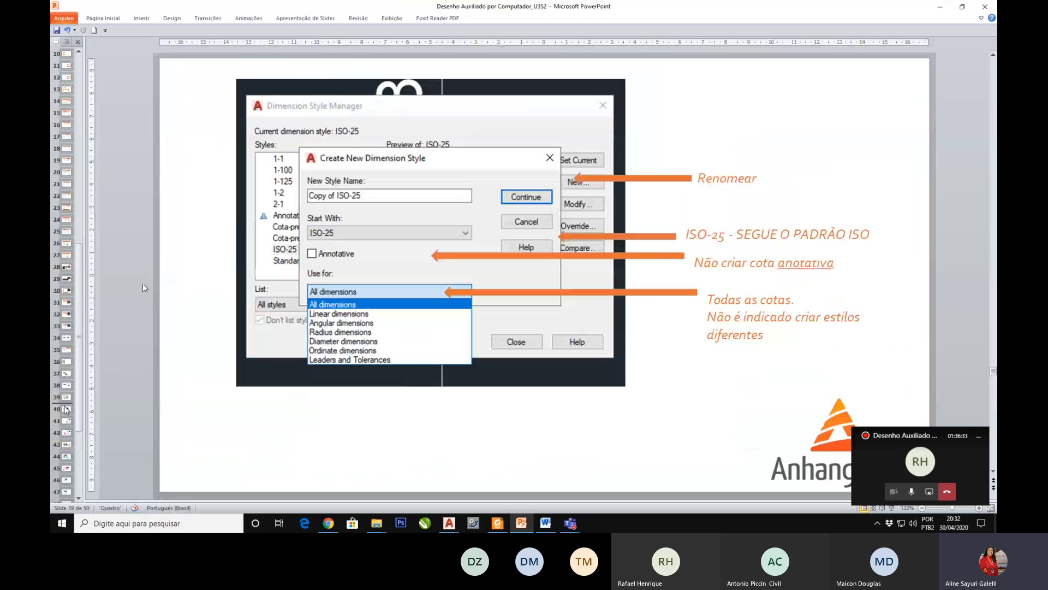
left_click(65, 400)
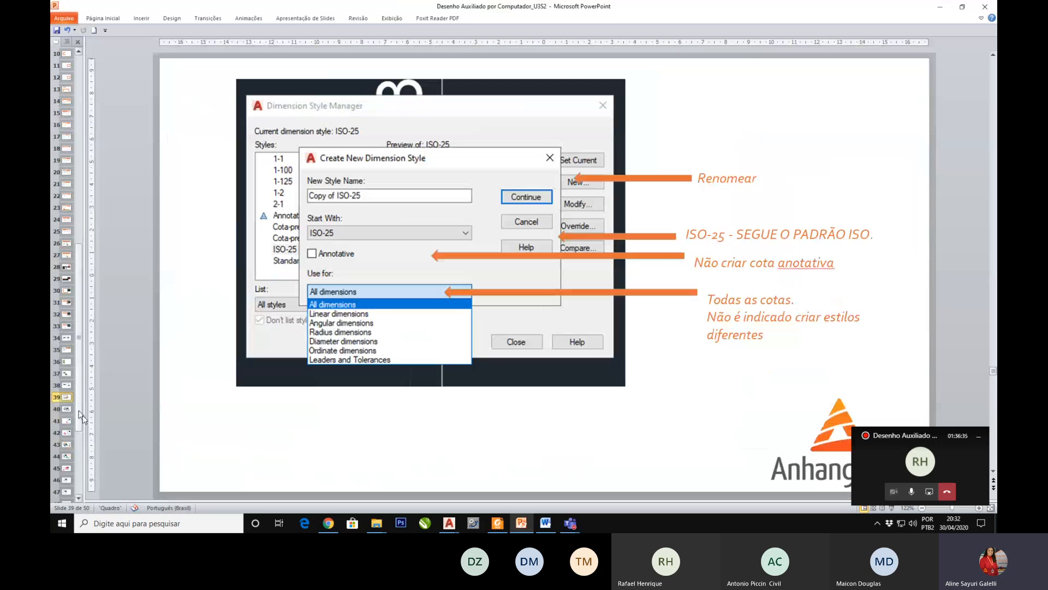
left_click(67, 380)
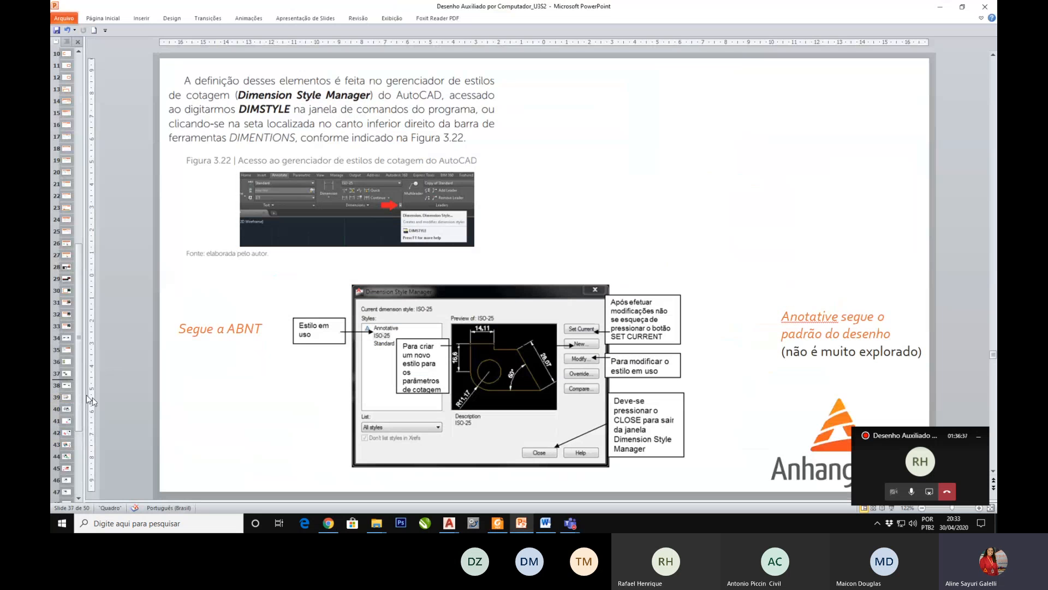
left_click(64, 376)
key("Up")
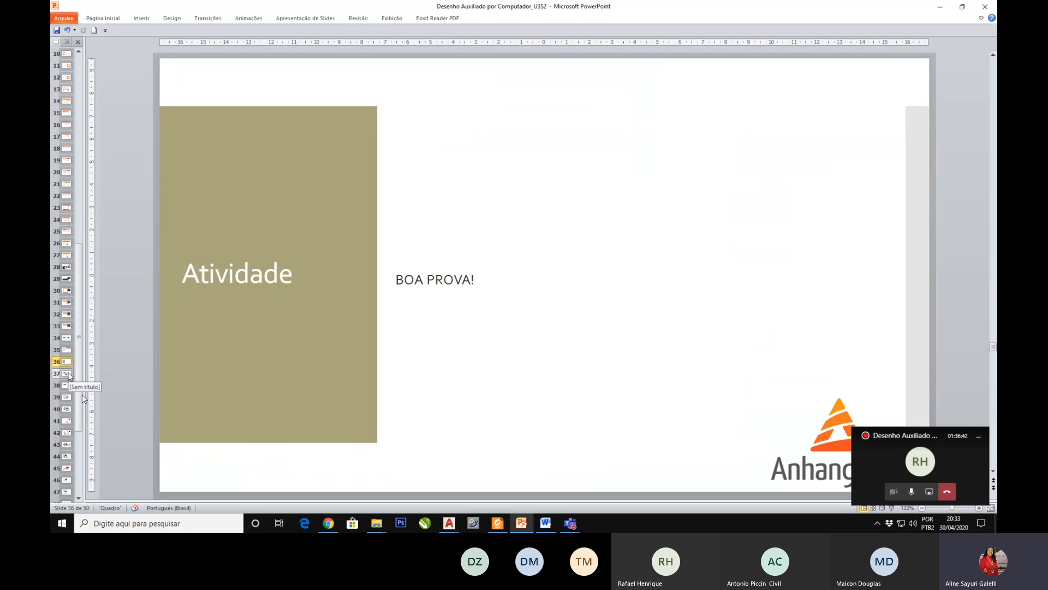
Step: Advance through the dimension style slides up to slide 44 on the Fit options
key("Down")
key("Down")
key("Down")
key("Down")
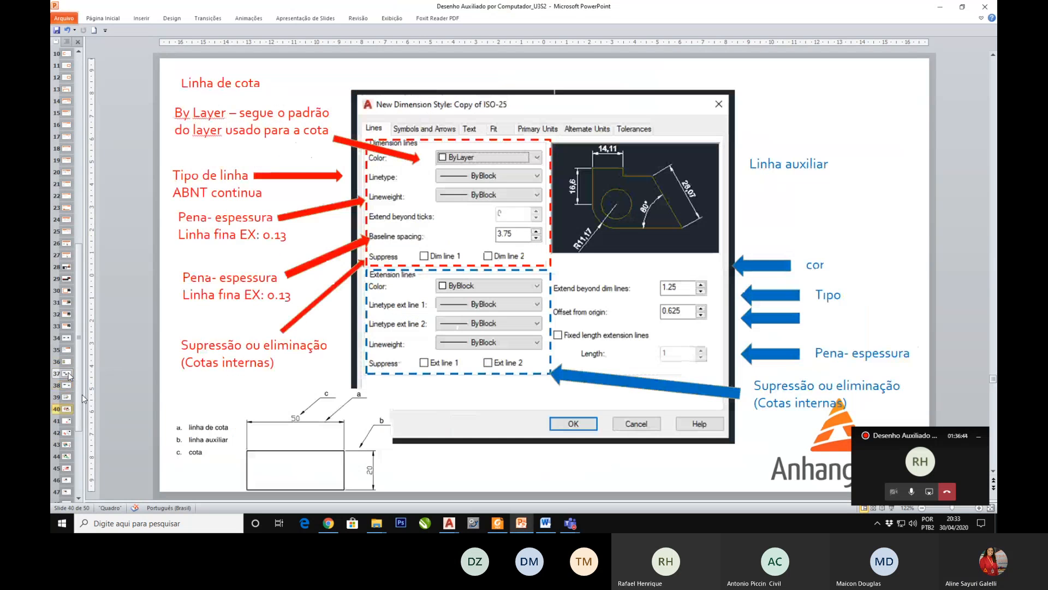
key("Down")
key("Down")
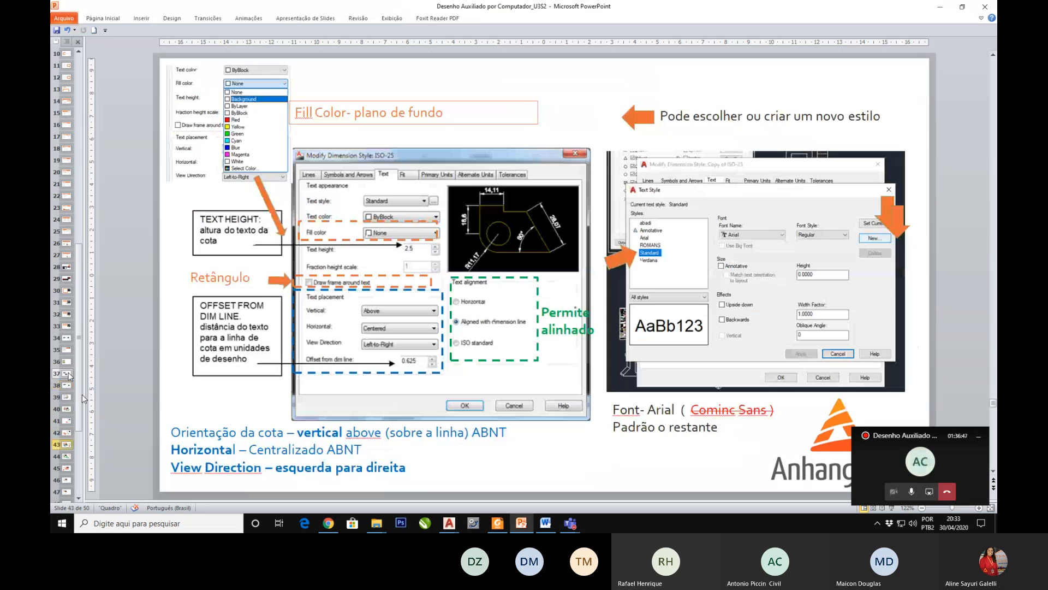
key("Down")
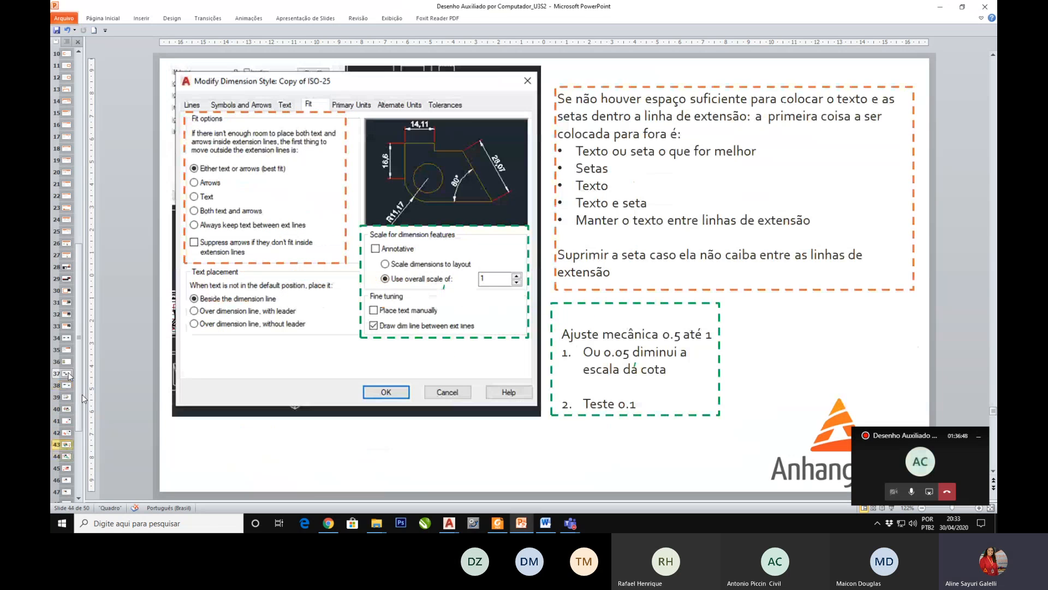
Step: Go back to slide 38 on the Dimension Style Manager and review the slides up to the Text settings on slide 43
key("Up")
key("Up")
key("Up")
key("Up")
key("Up")
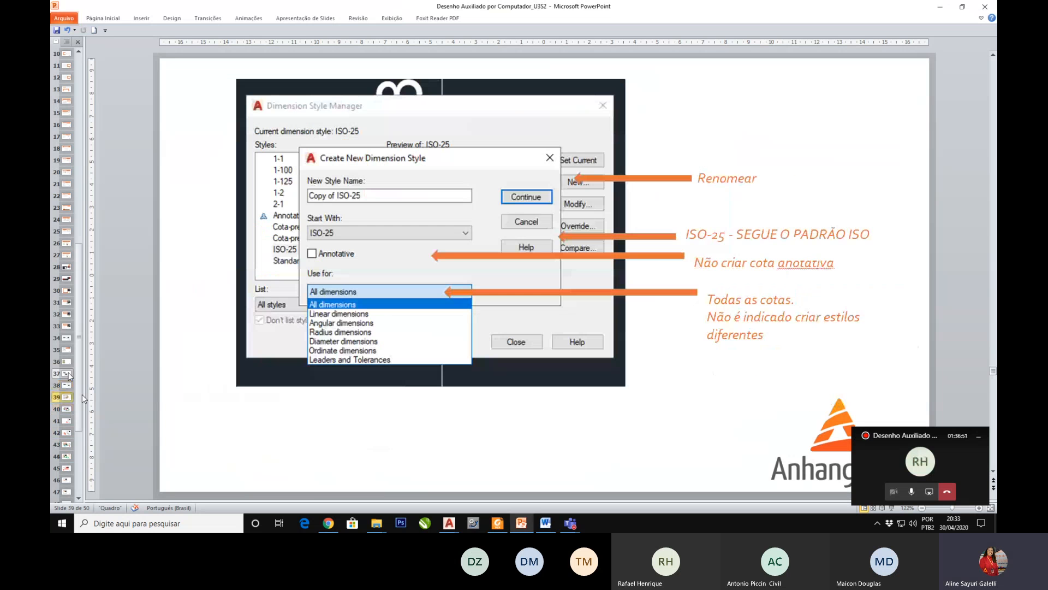
key("Up")
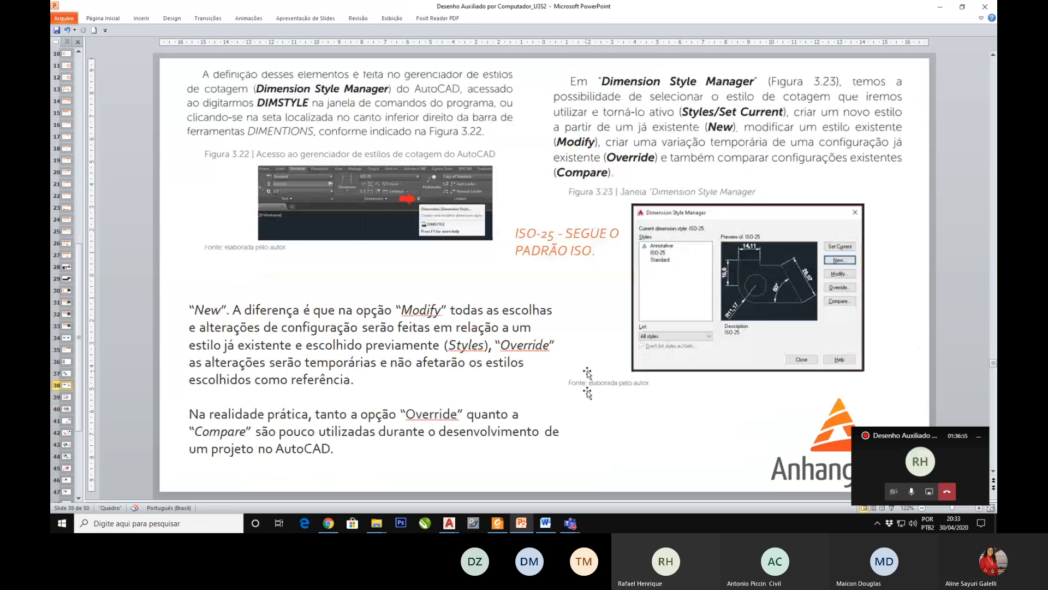
key("Down")
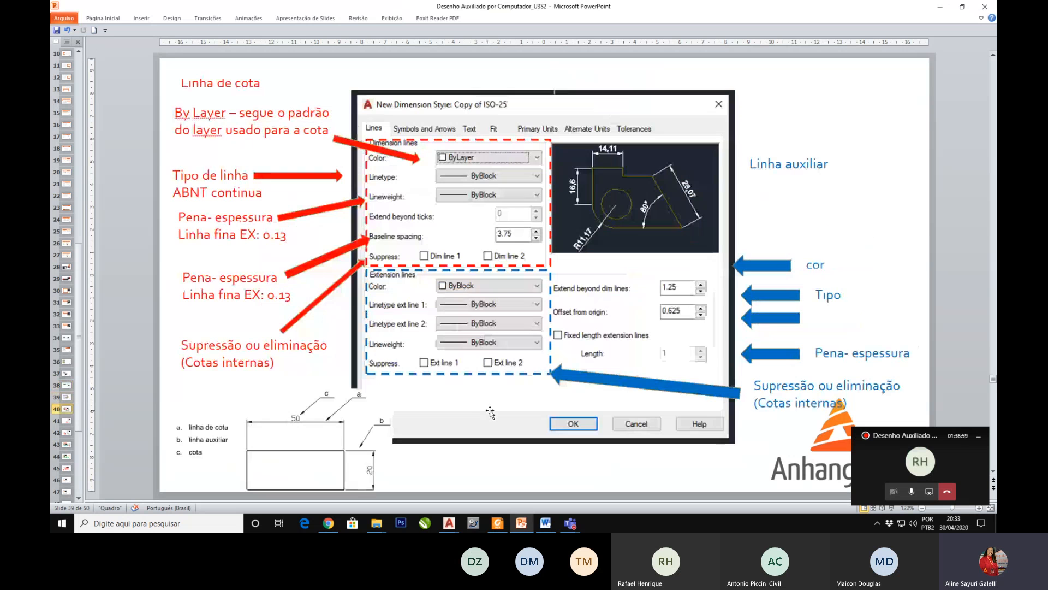
key("Down")
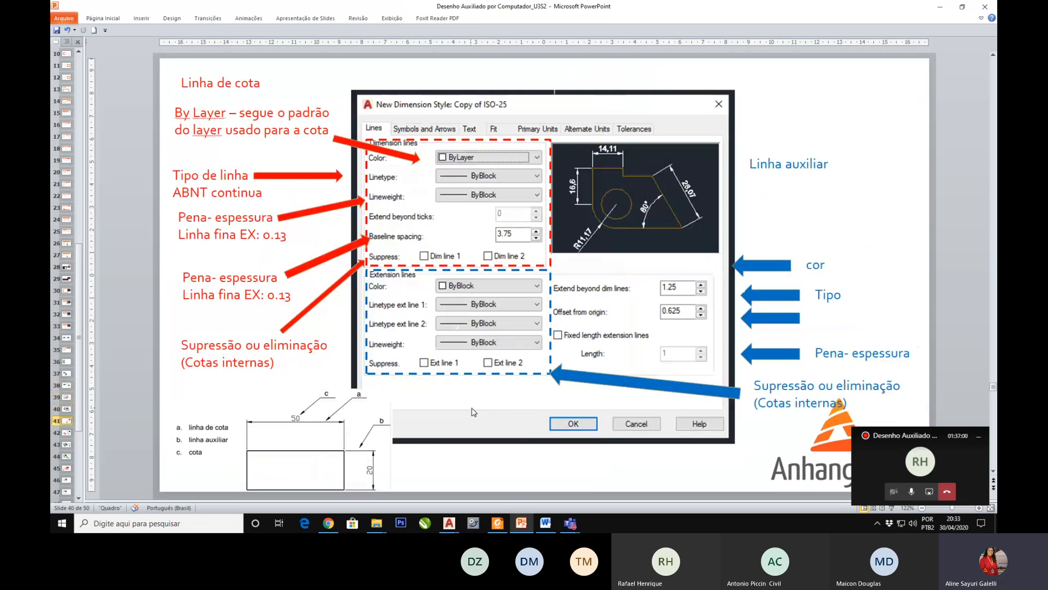
key("Down")
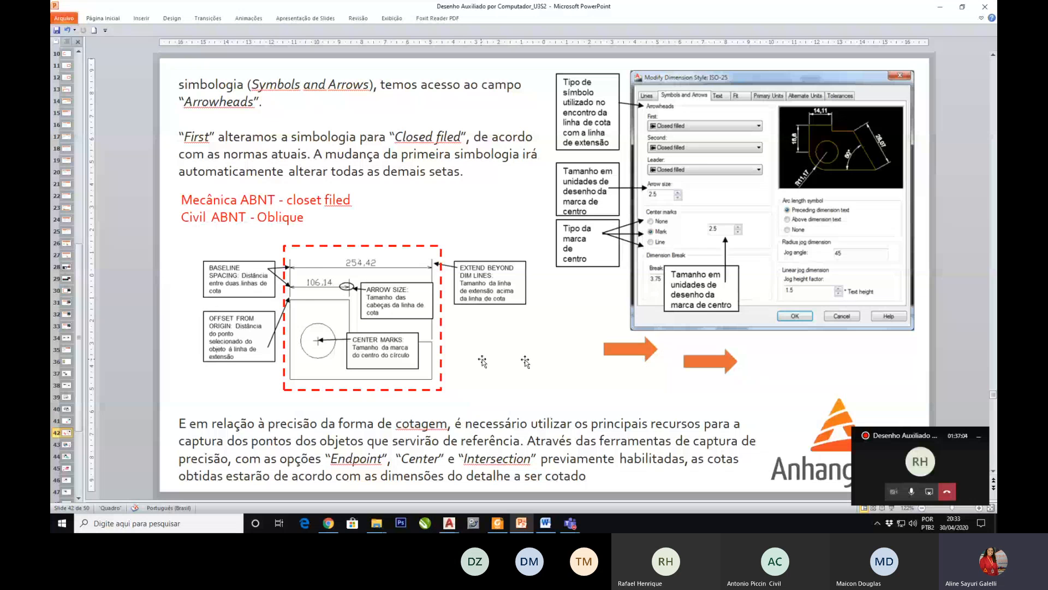
key("Down")
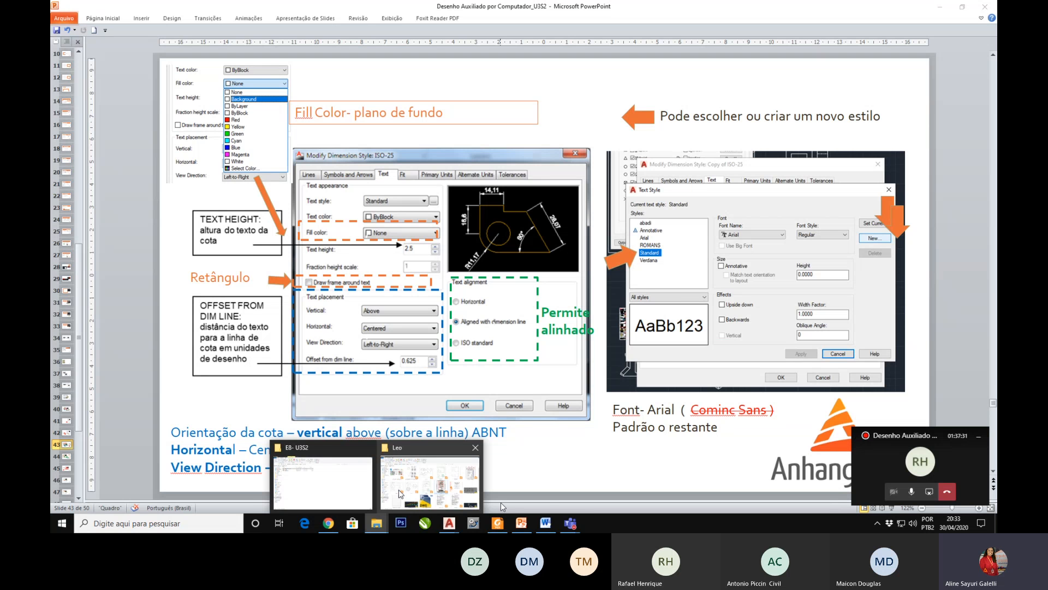
Step: Switch to the AD-EX-0918-R00 drawing in AutoCAD to show its dimensioned floor plan
mouse_move(449, 522)
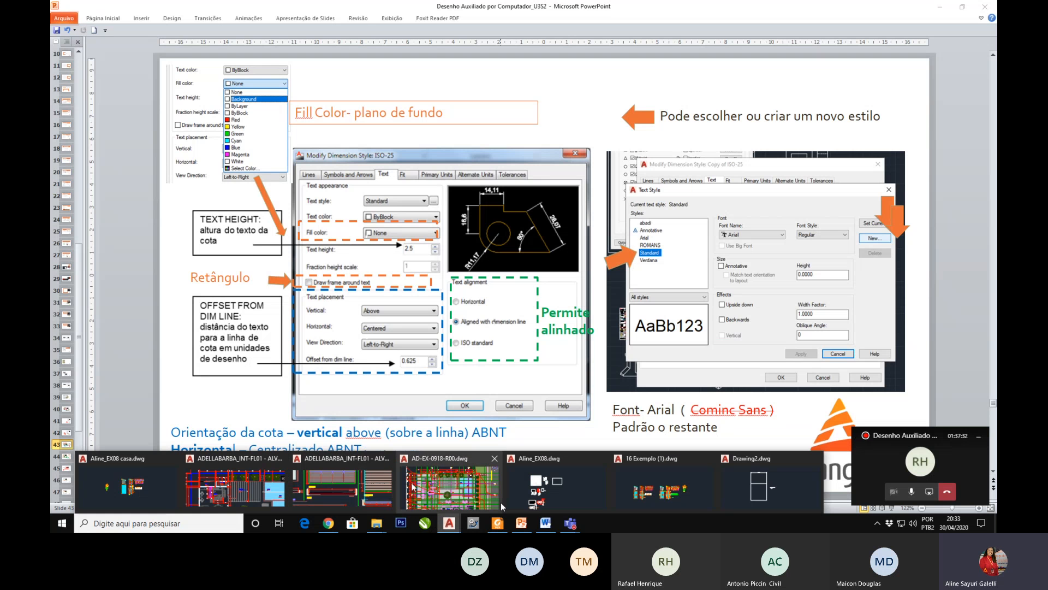
left_click(502, 507)
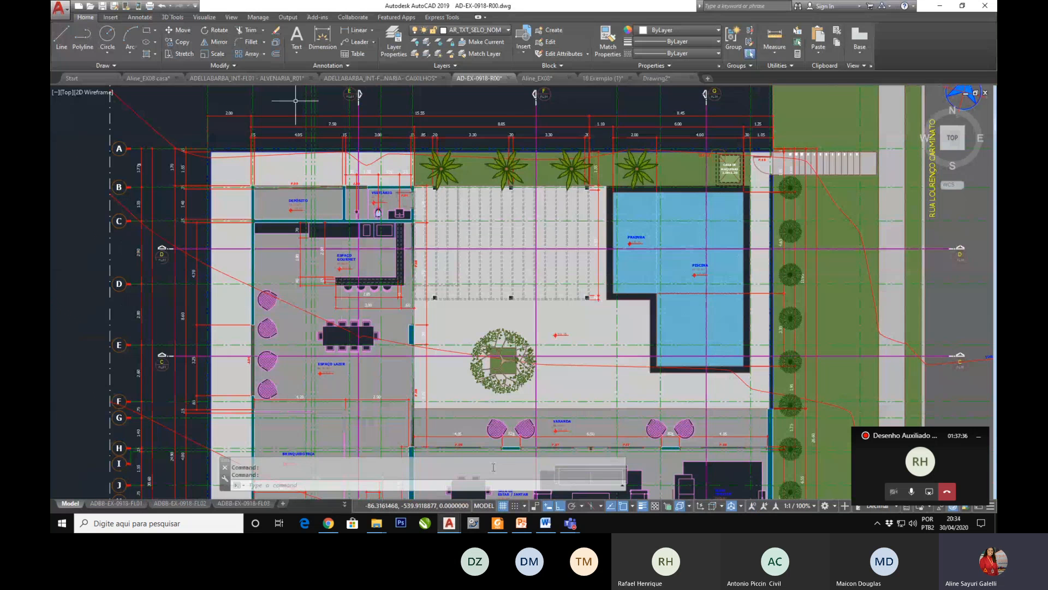
Step: Examine the exterior dimension chains above the Depósito and Vestiário in the floor plan
scroll(295, 101, "up", 2)
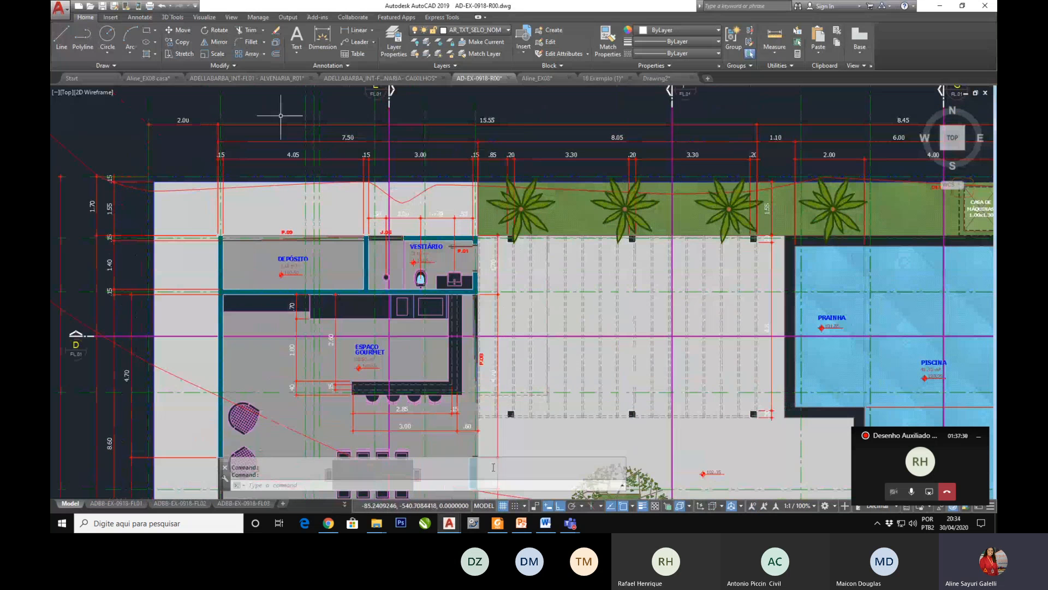
scroll(280, 115, "up", 6)
scroll(325, 161, "down", 4)
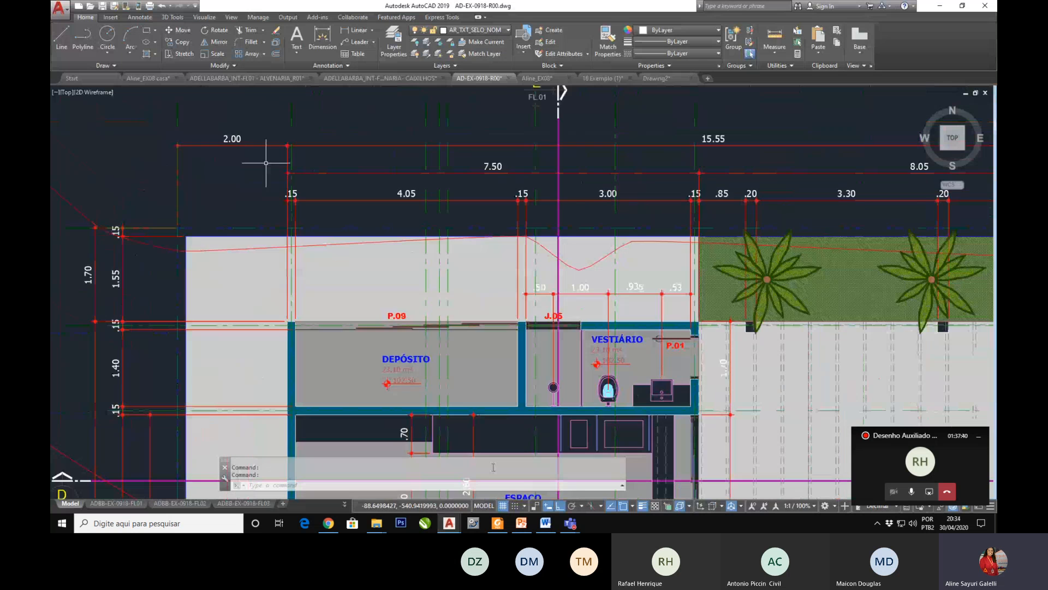
scroll(265, 163, "up", 4)
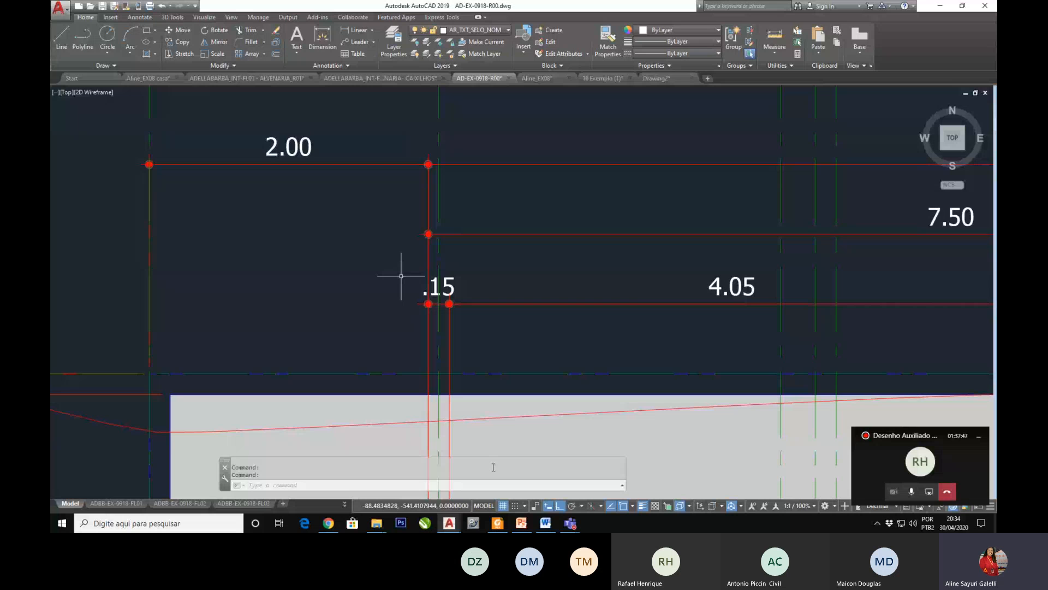
scroll(401, 276, "down", 2)
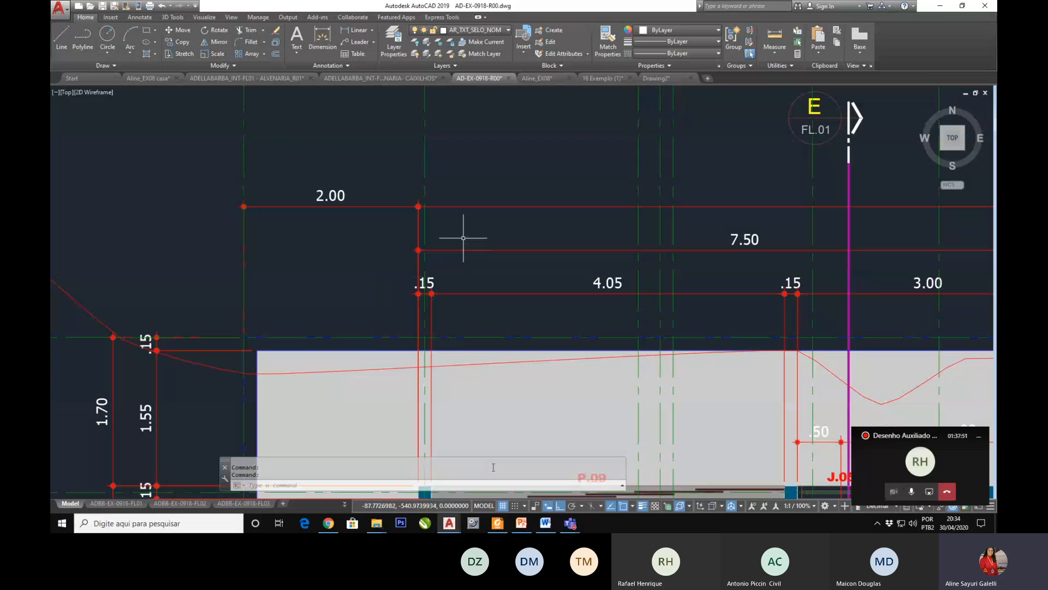
Step: Check the dimension style of the 2.00 exterior dimension and set the dimension layer override to AR_COTA_EXTERNA
left_click(406, 206)
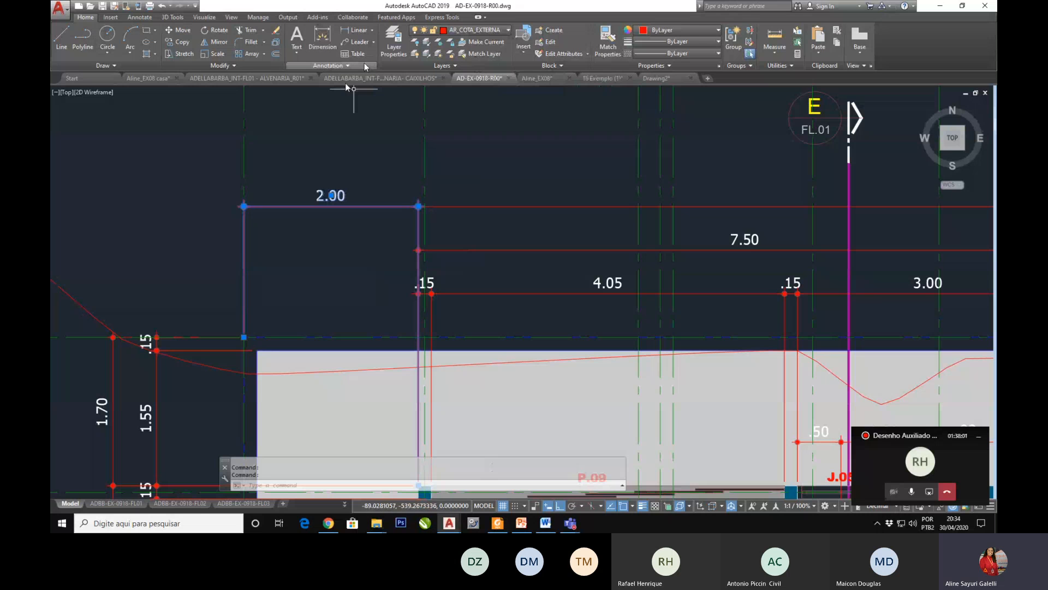
left_click(140, 17)
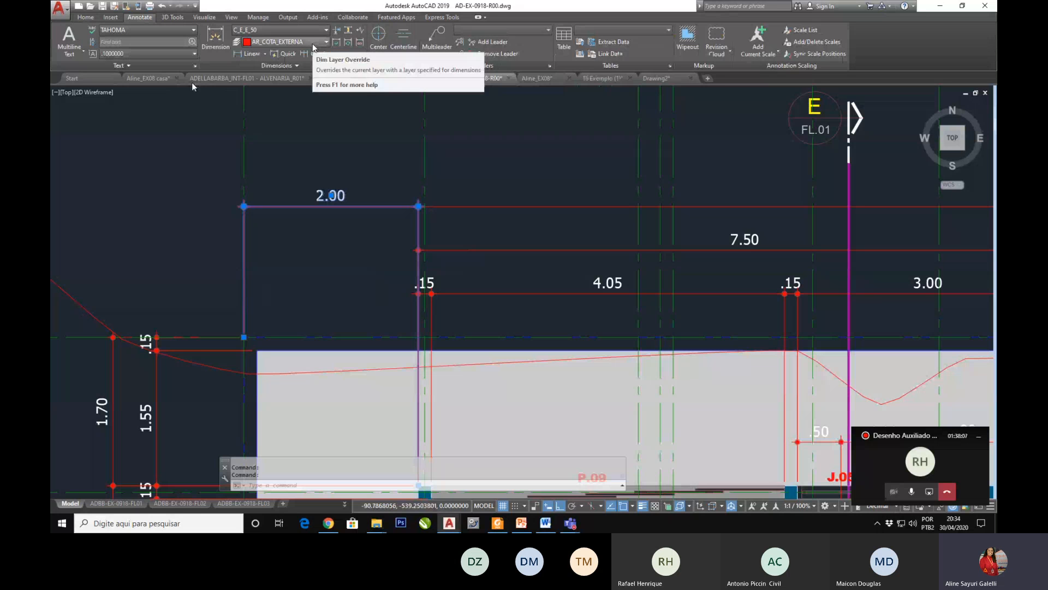
left_click(363, 66)
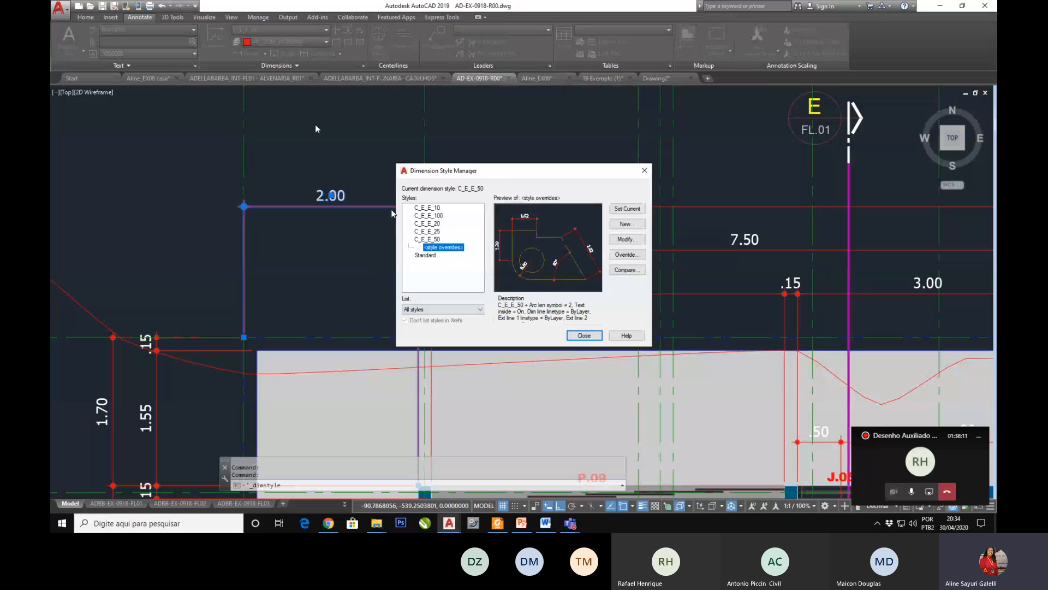
left_click(585, 334)
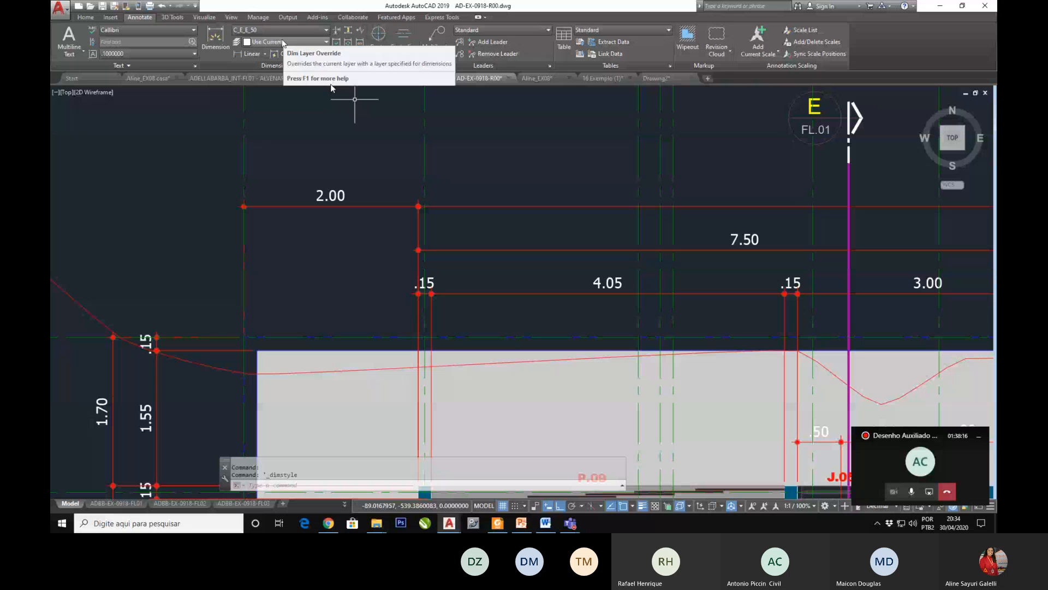
left_click(284, 43)
left_click(268, 60)
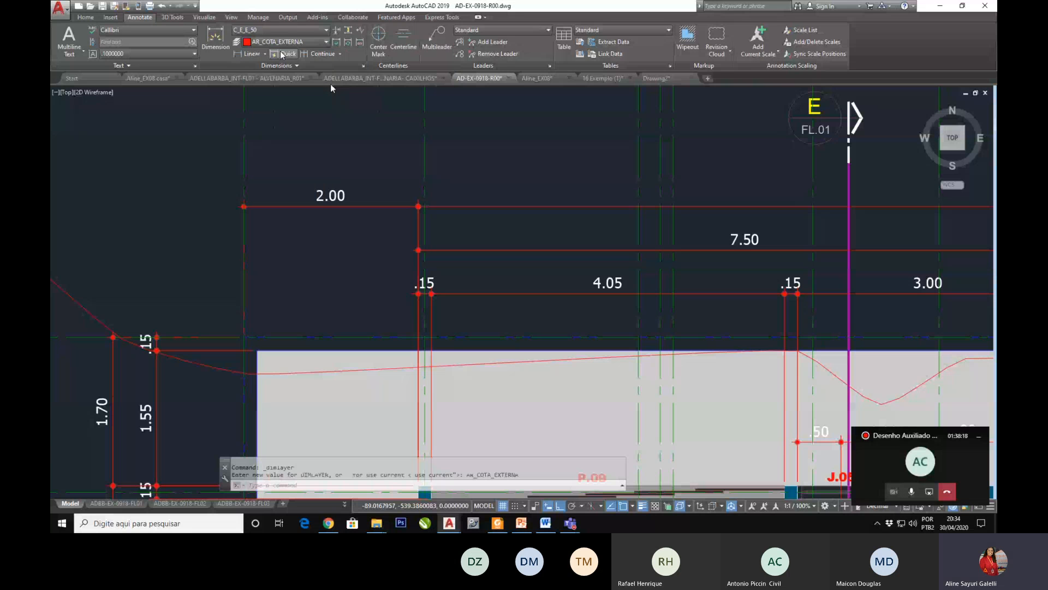
Step: Review the Lines and Text settings of the C_E_E_10 dimension style, including its text style list, and leave without saving changes
left_click(360, 65)
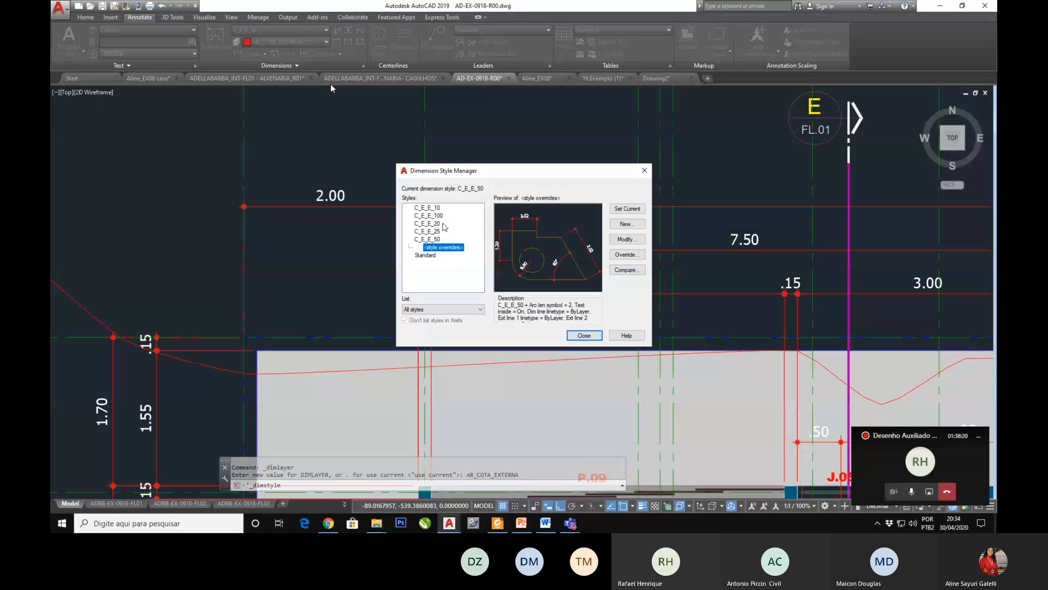
left_click(434, 240)
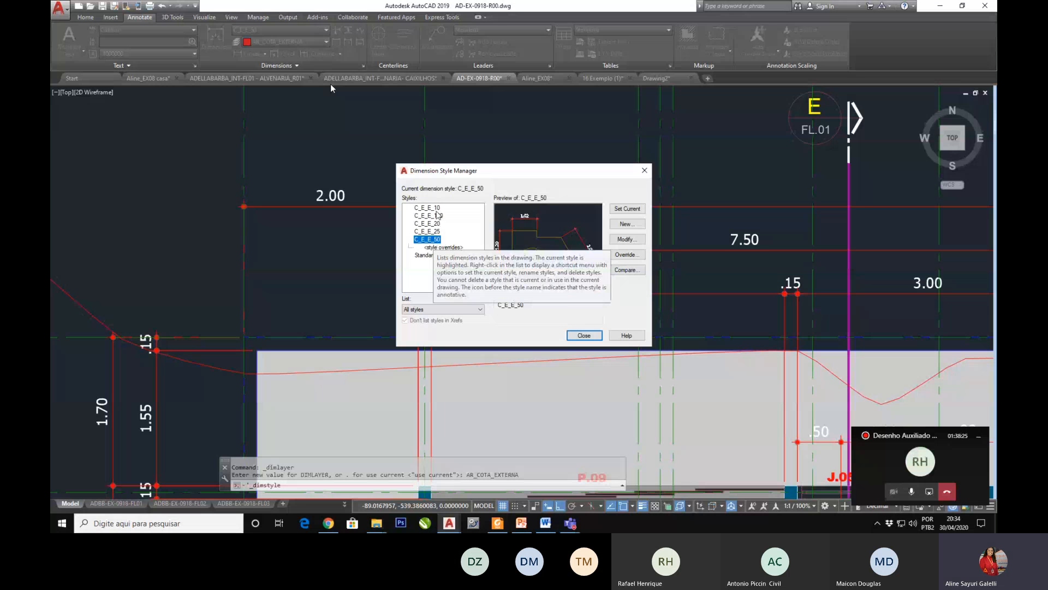
left_click(431, 208)
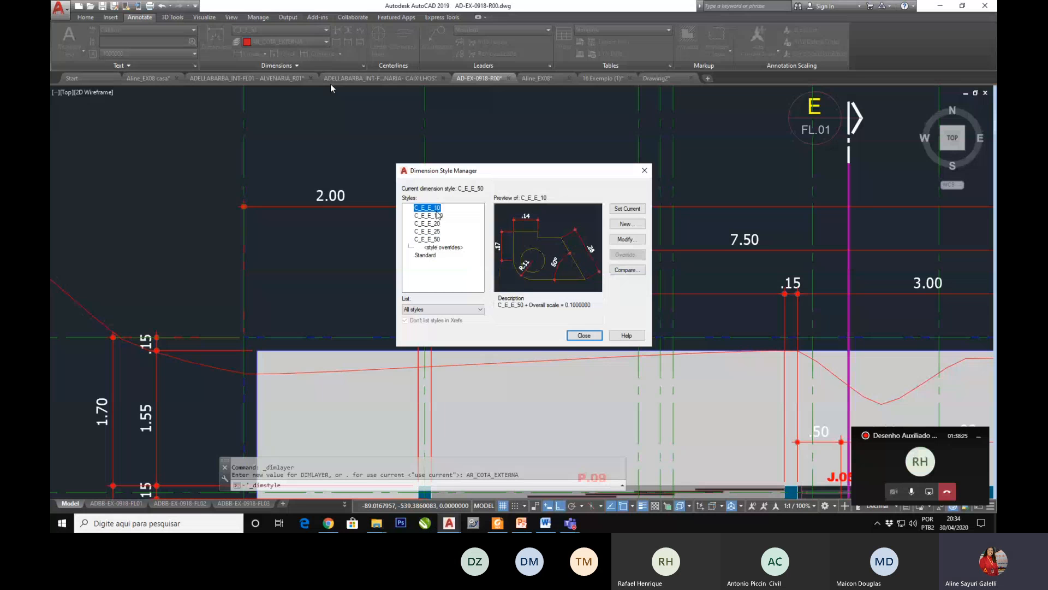
left_click(627, 239)
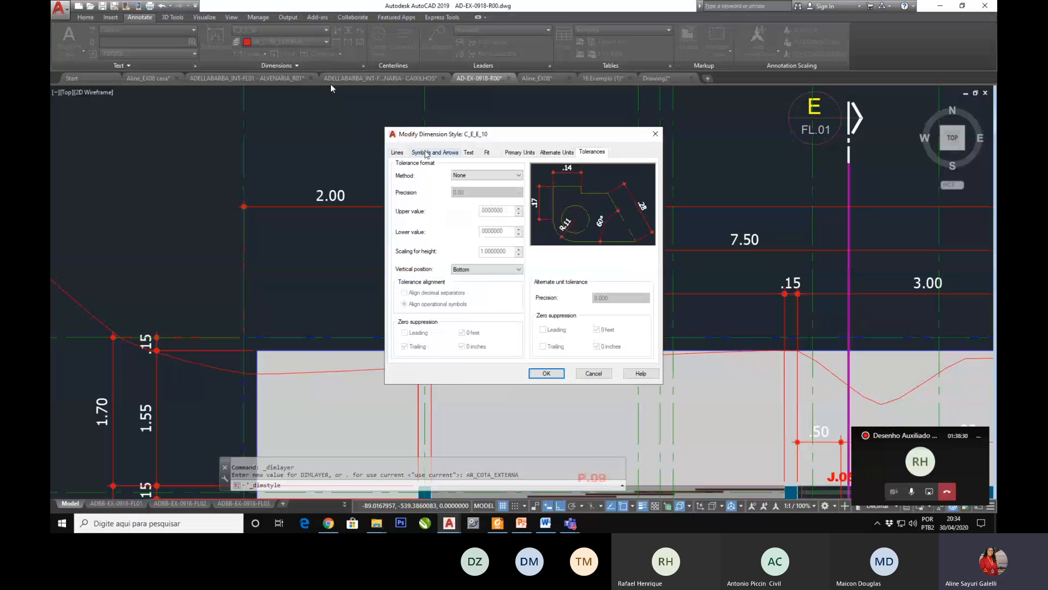
left_click(402, 154)
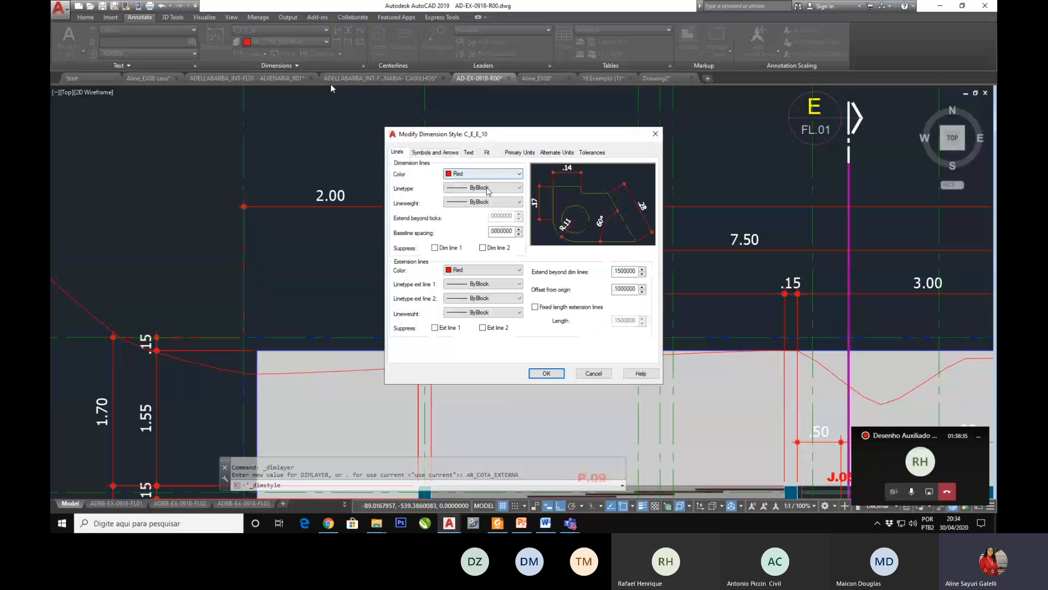
left_click(469, 153)
left_click(478, 179)
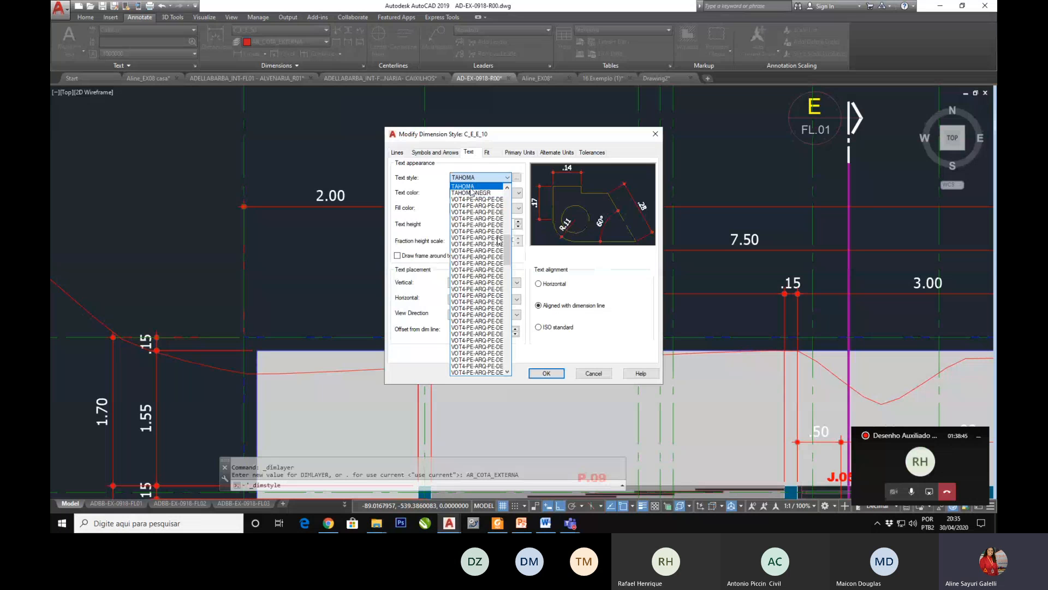
left_click(471, 188)
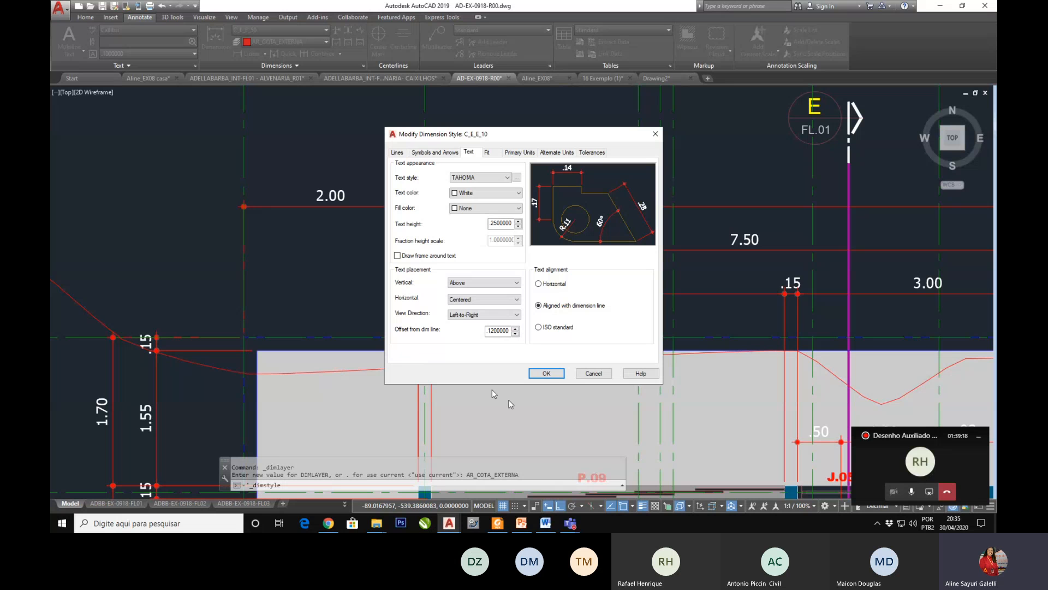
left_click(603, 371)
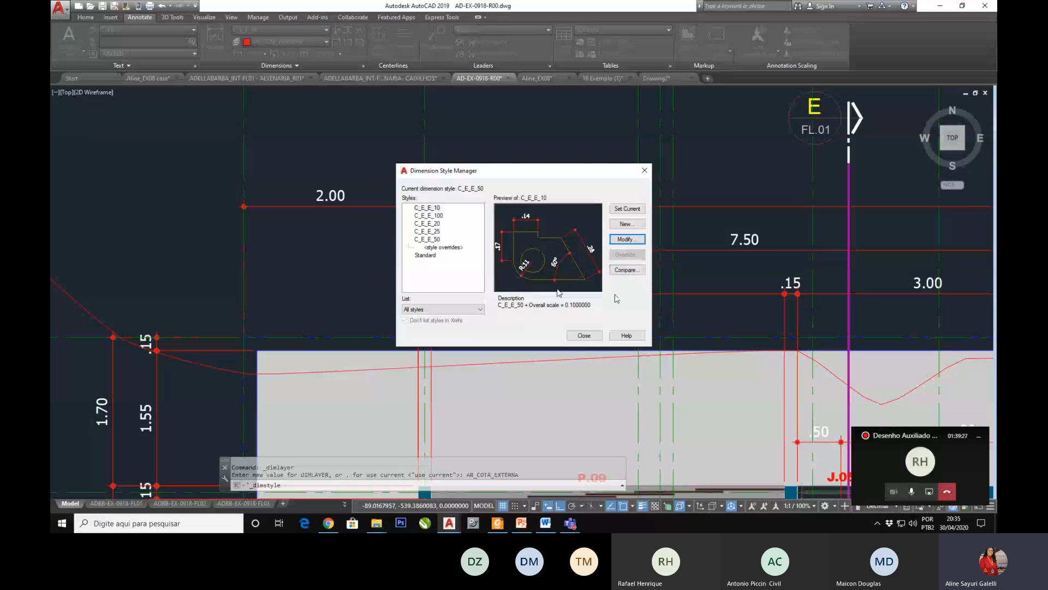
left_click(589, 333)
Step: Switch to the ALVENARIA- CAIXILHOS drawing and review the Symbols and Arrows and Text settings of the 1PRA25 dimension style
left_click(346, 78)
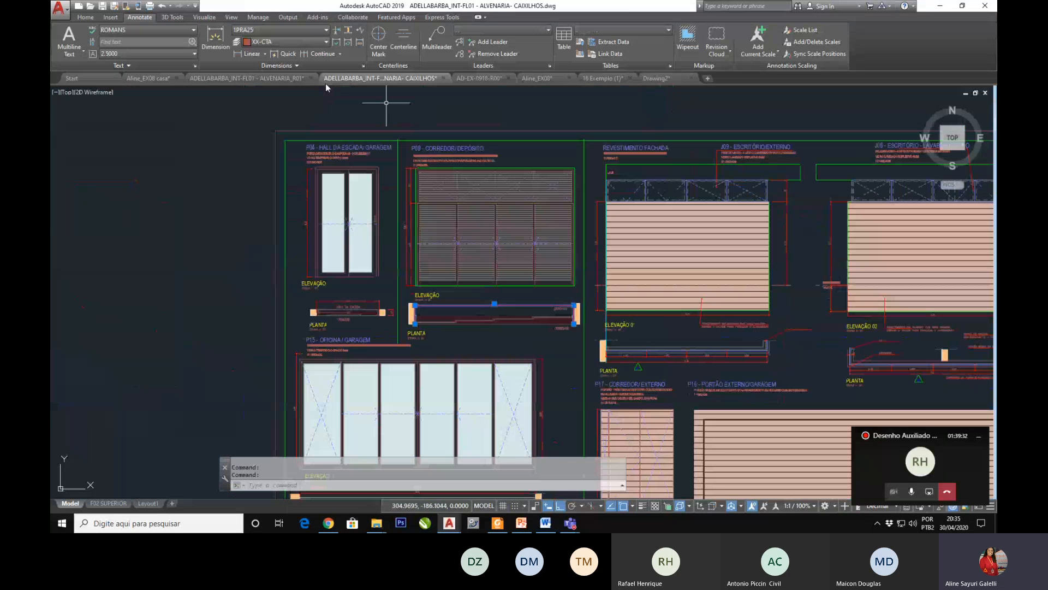
left_click(363, 66)
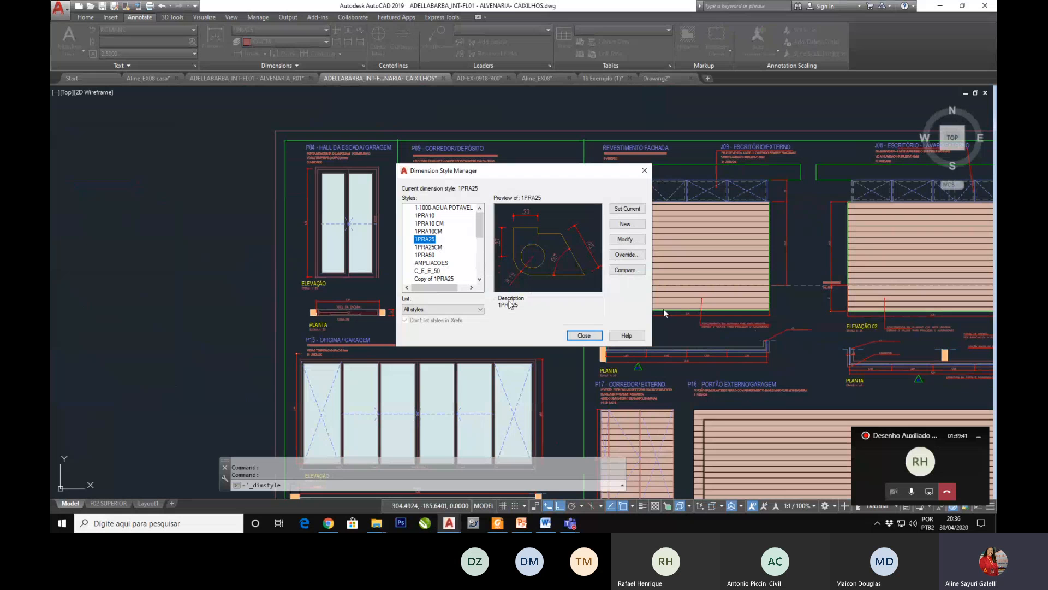
left_click(627, 239)
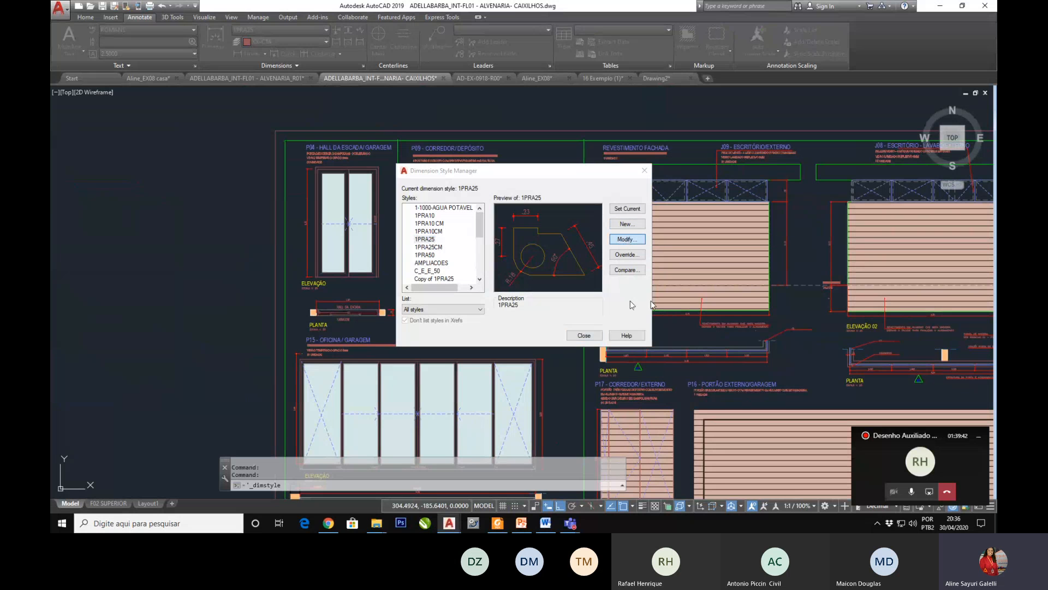
left_click(439, 155)
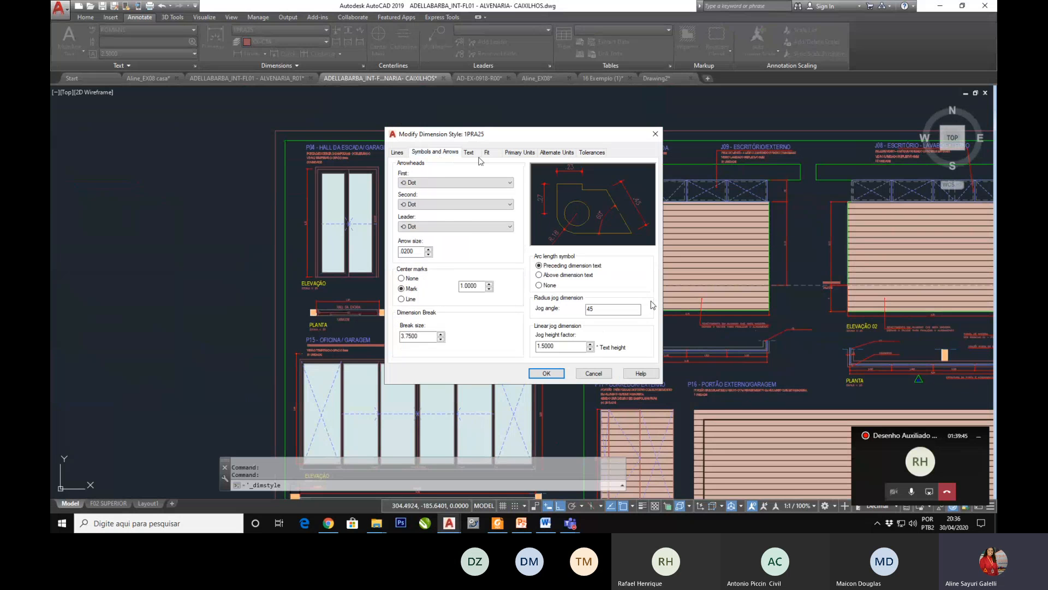
left_click(473, 154)
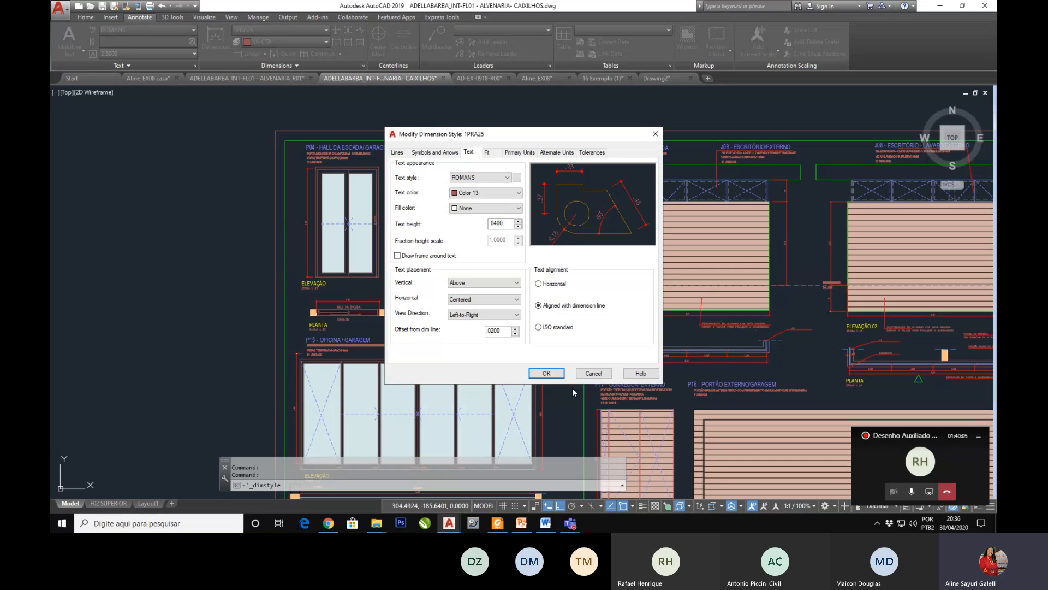
left_click(589, 374)
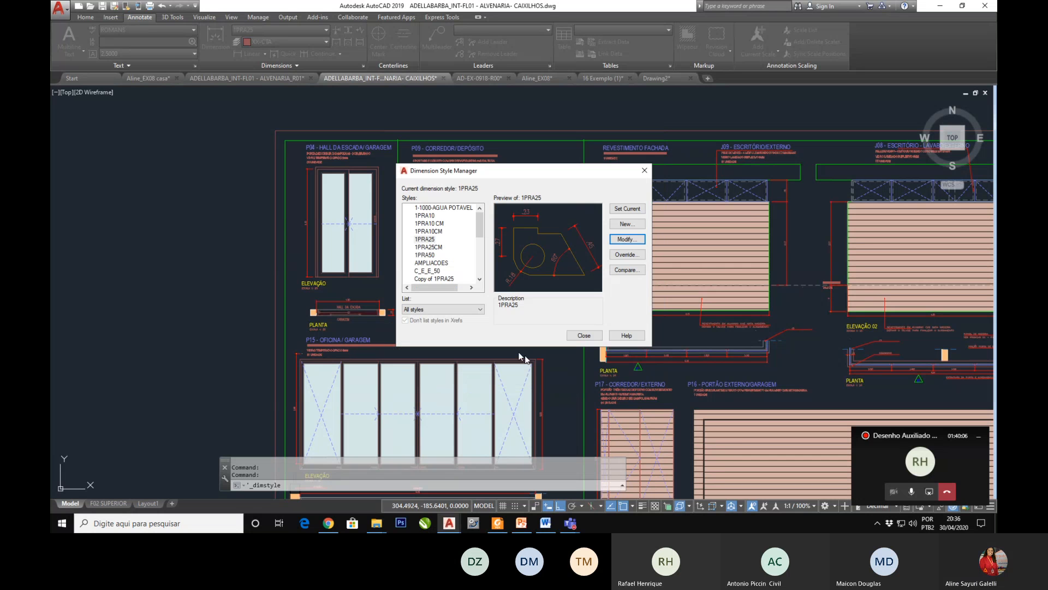
left_click(594, 336)
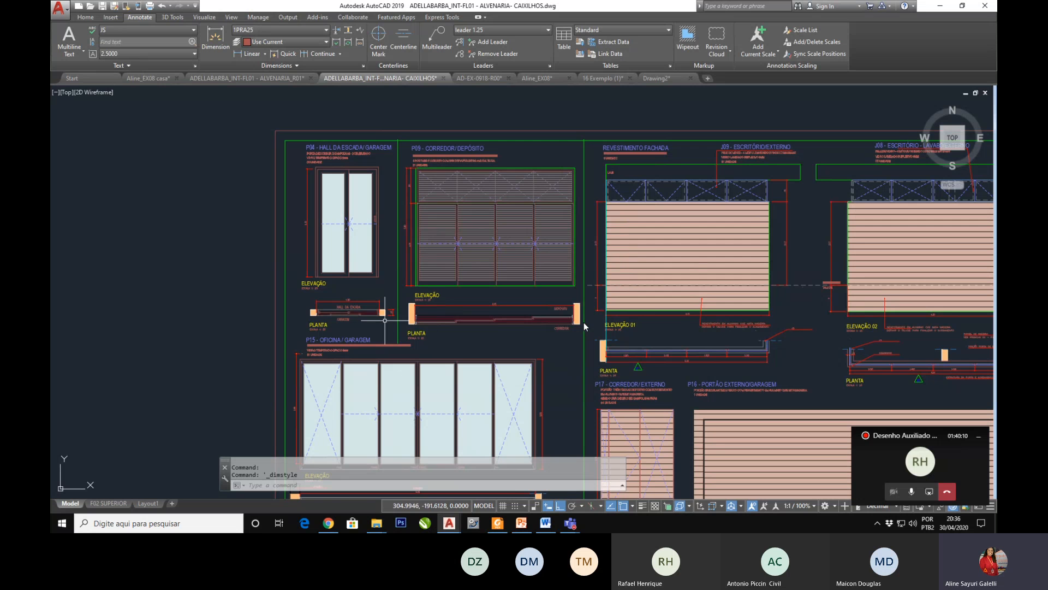
Step: Look at the ALVENARIA_R01 floor plan, and switch to the EX08 casa drawing
left_click(284, 82)
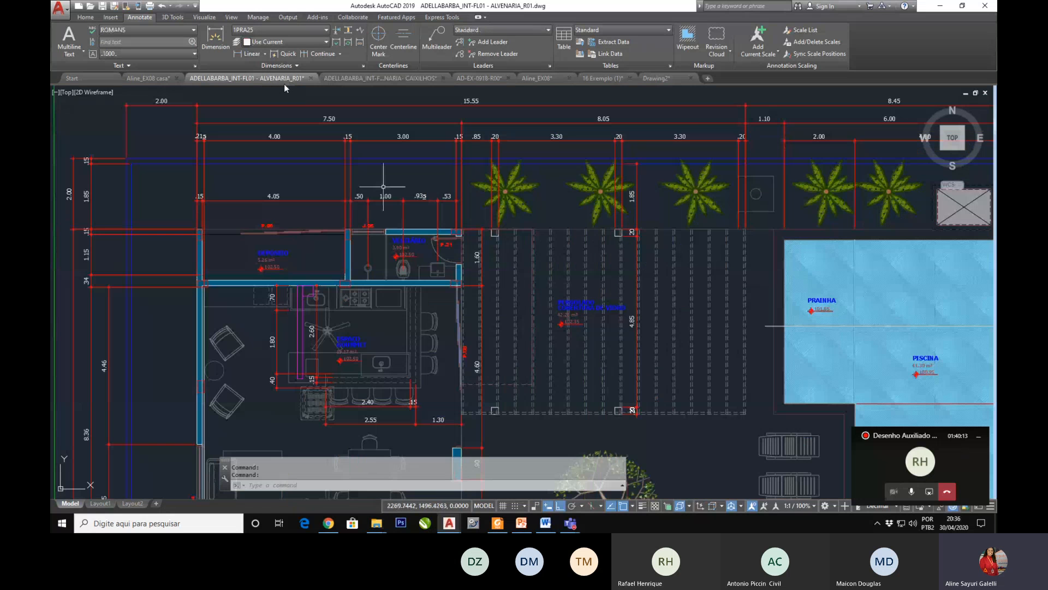
left_click(159, 84)
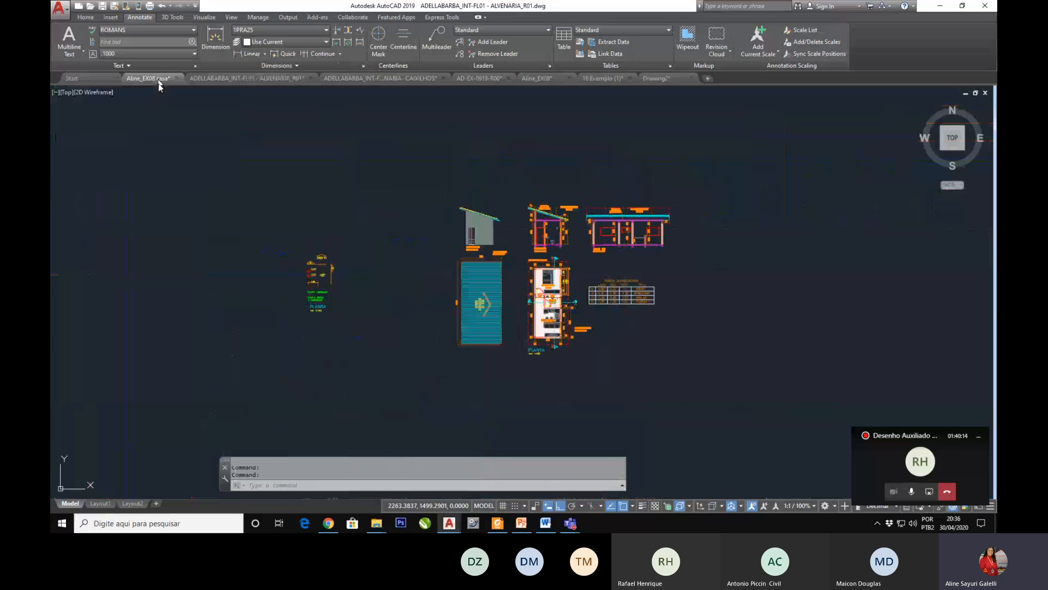
scroll(309, 268, "up", 5)
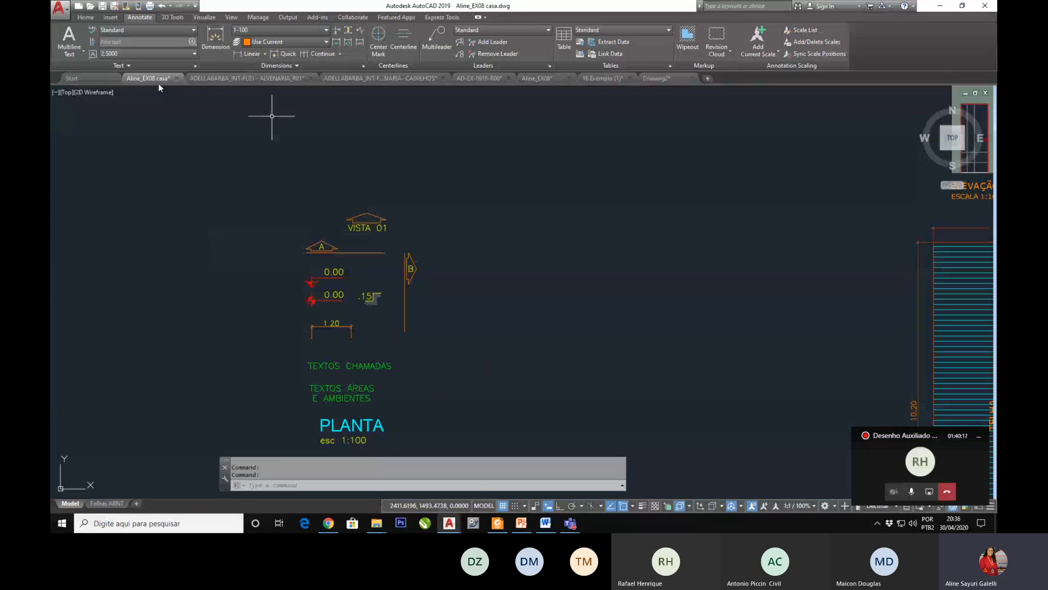
Step: Preview the dimension styles from 1-1000 through 1-750 in the Dimension Style Manager, and close it without changes
left_click(363, 67)
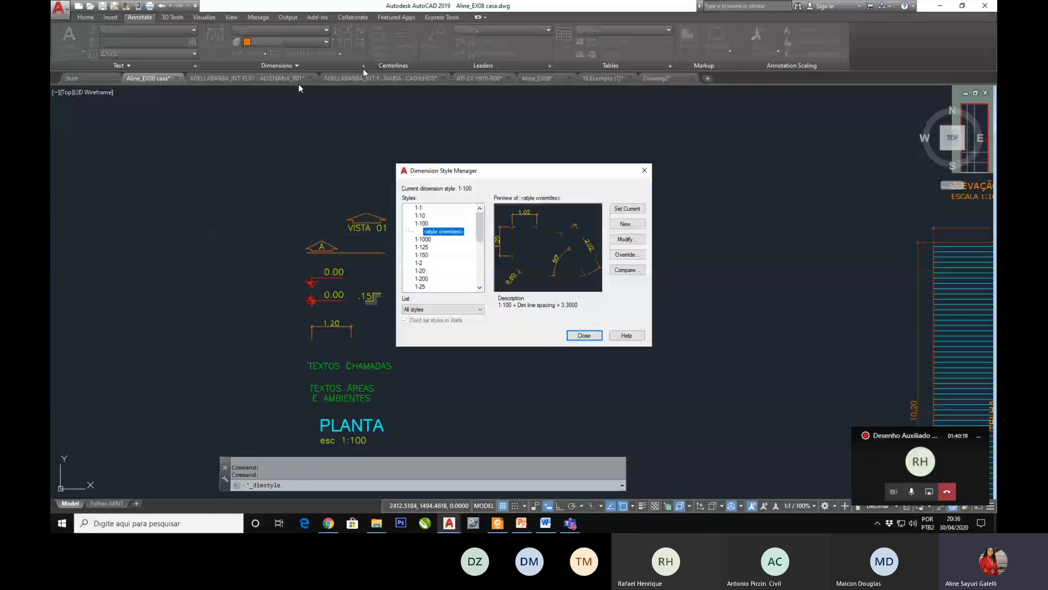
left_click(424, 240)
left_click(425, 247)
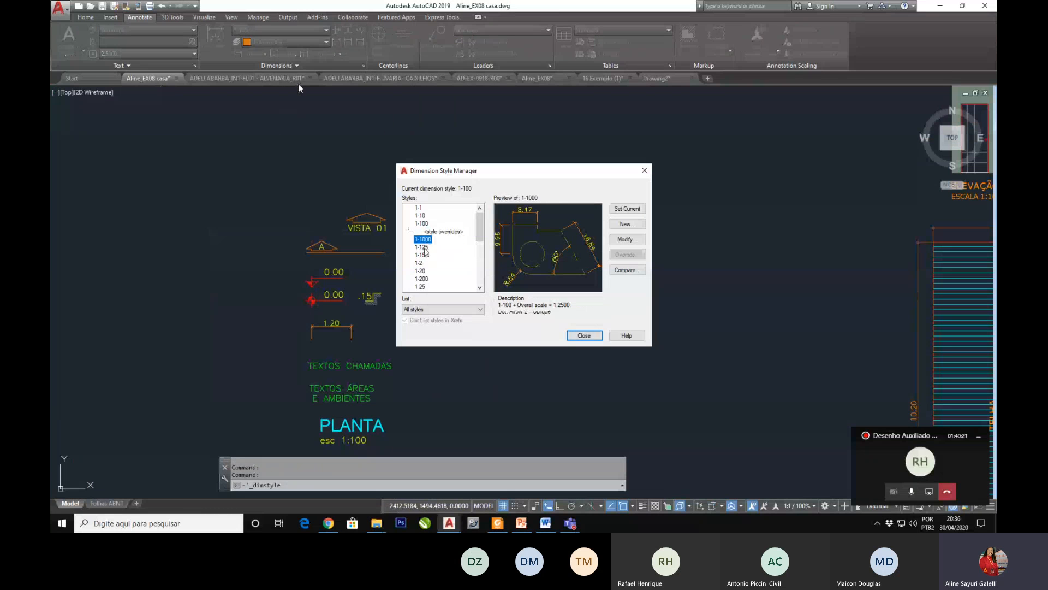
left_click(422, 255)
left_click(419, 264)
left_click(419, 271)
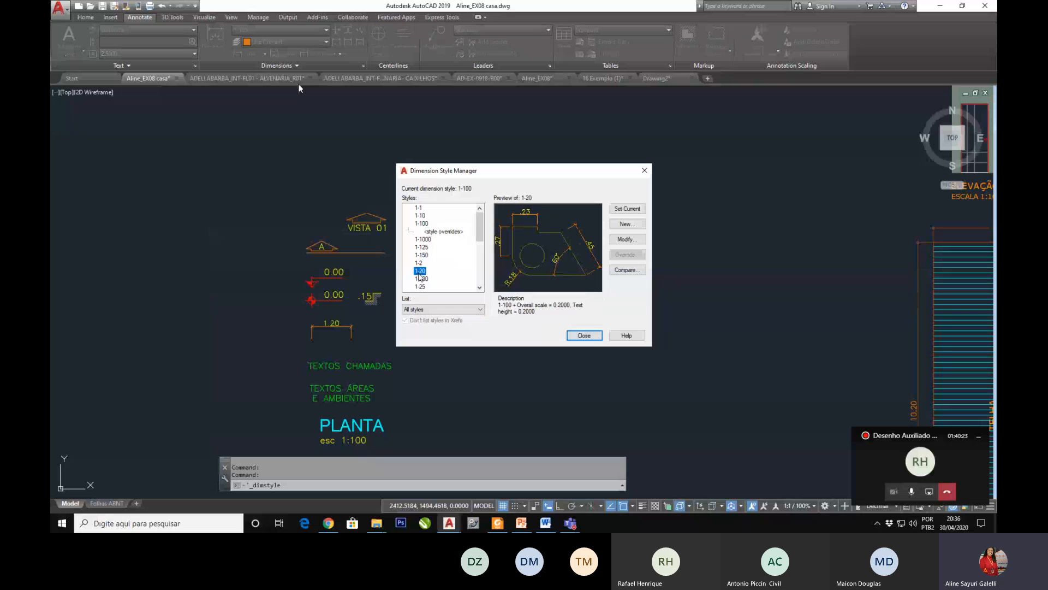
left_click(420, 279)
scroll(418, 283, "down", 2)
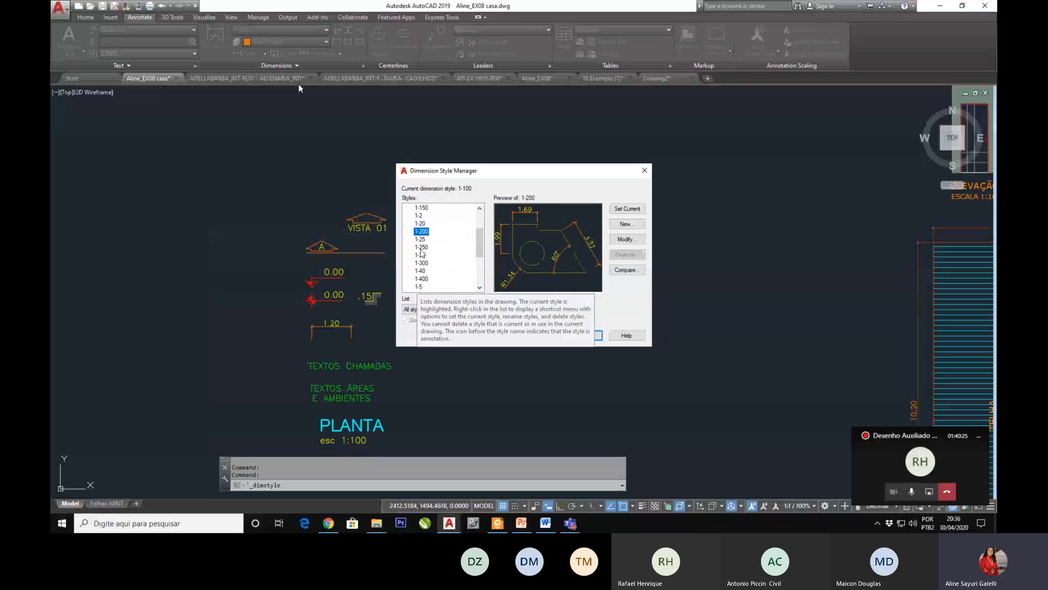
left_click(421, 240)
left_click(421, 247)
left_click(421, 255)
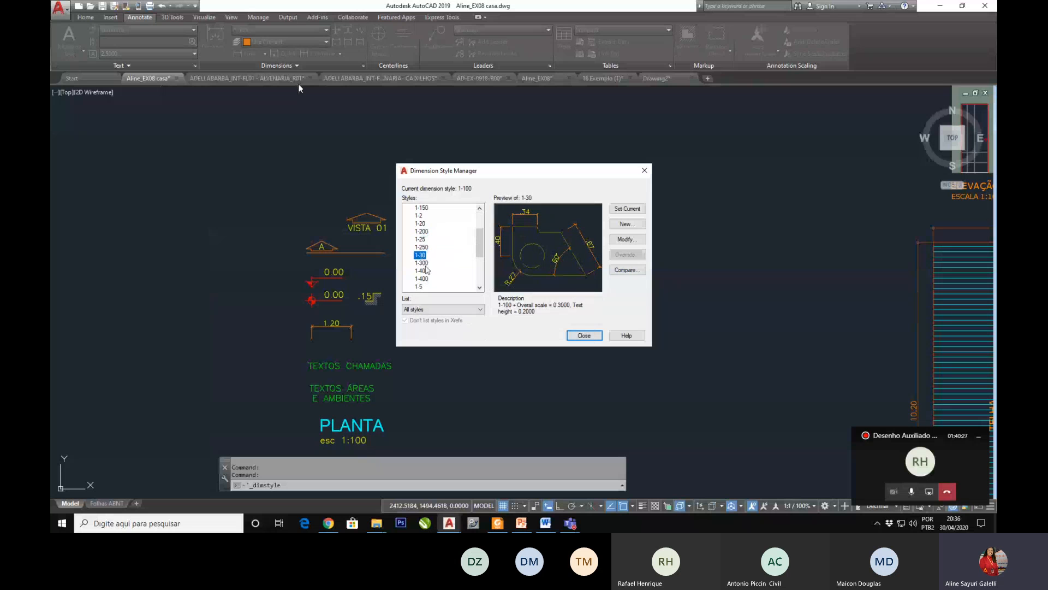
left_click(421, 263)
left_click(422, 271)
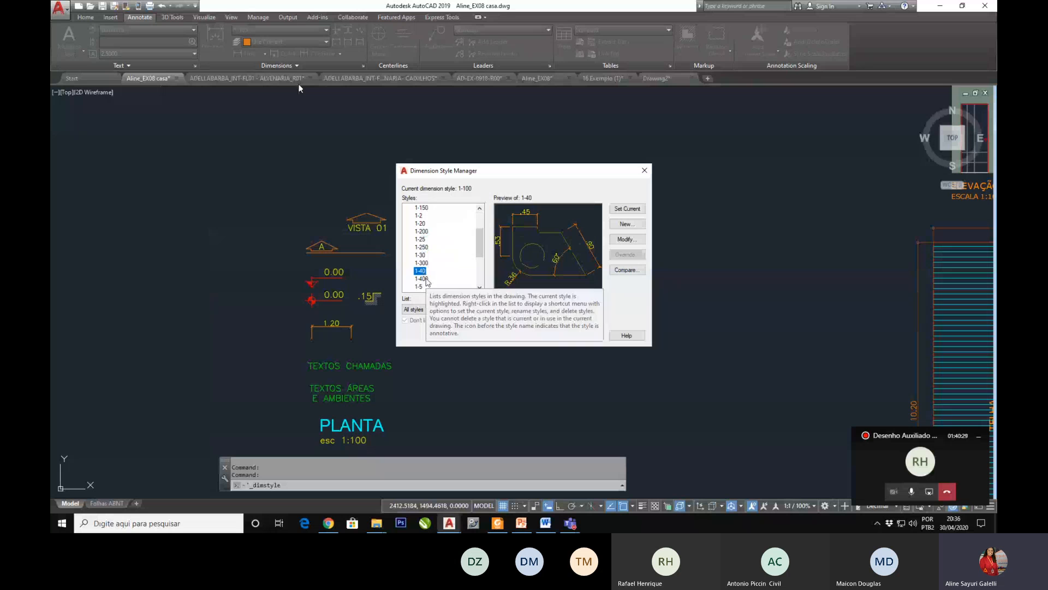
left_click(421, 278)
left_click(419, 287)
scroll(443, 267, "down", 1)
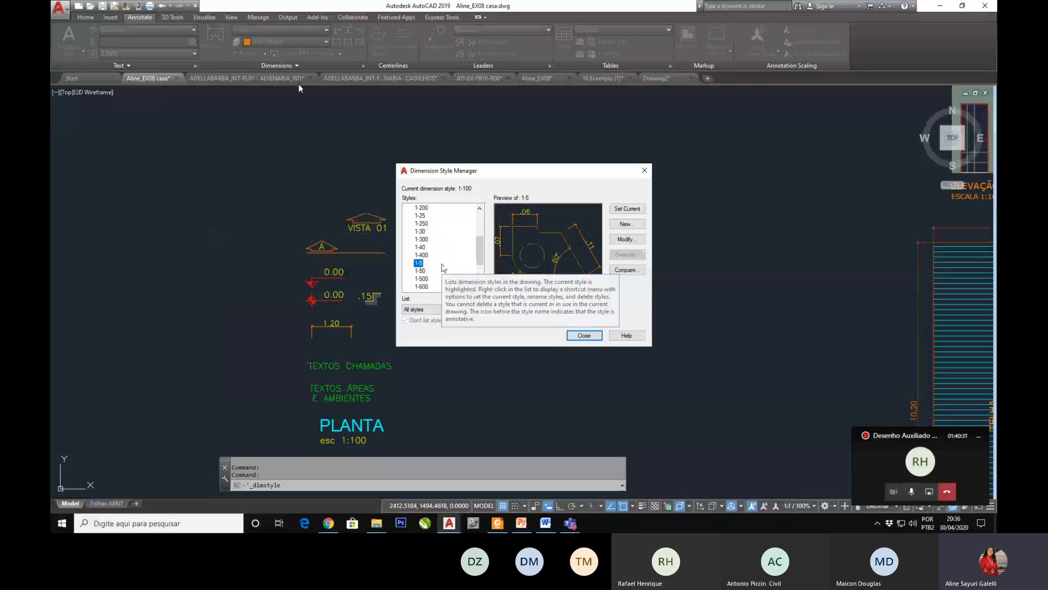
left_click(420, 271)
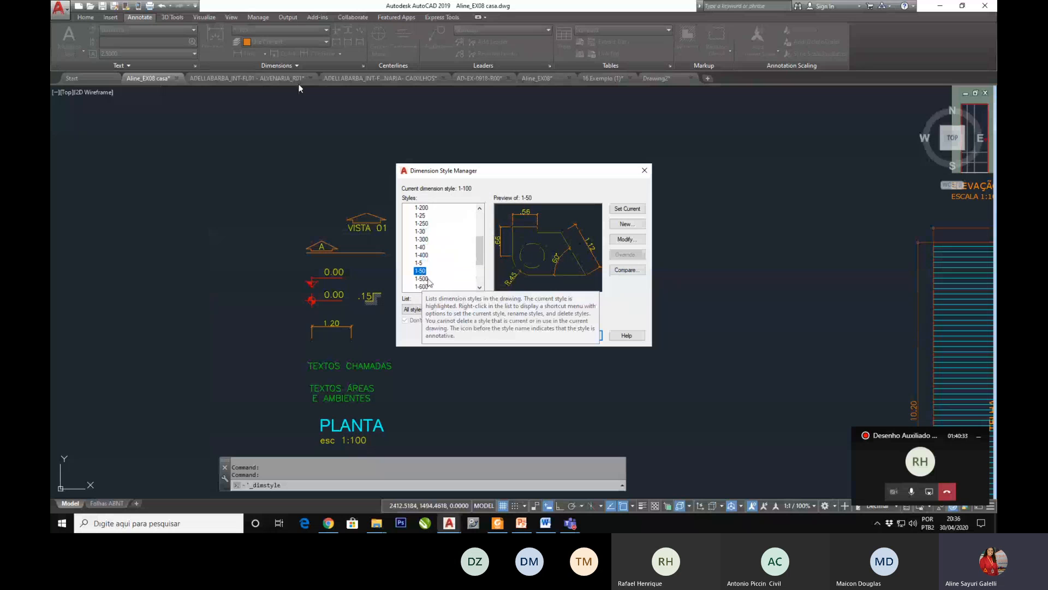
scroll(426, 282, "down", 1)
left_click(422, 254)
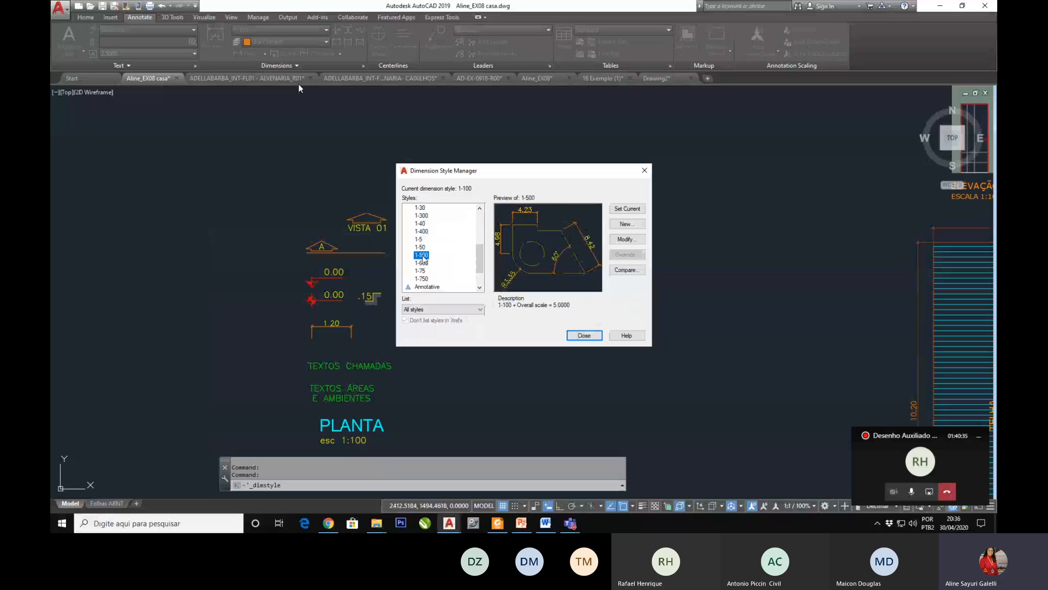
left_click(424, 263)
left_click(424, 271)
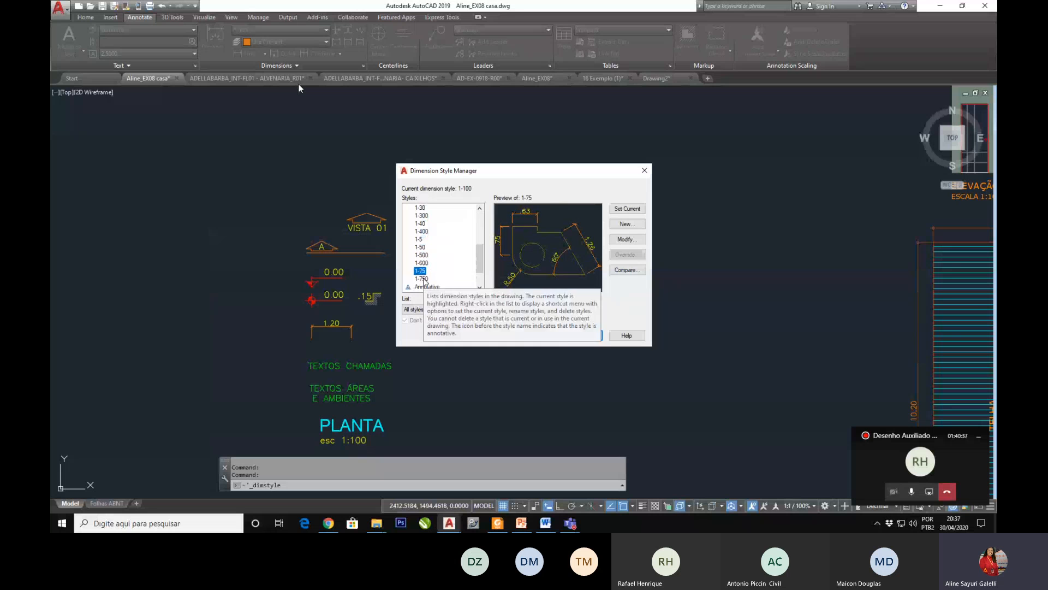
left_click(425, 279)
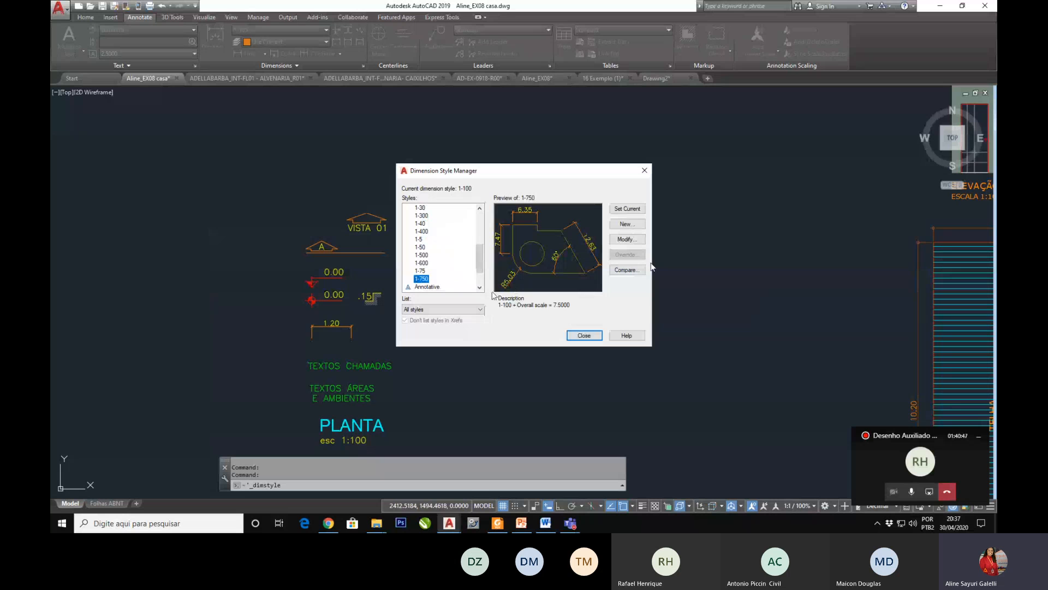
left_click(598, 336)
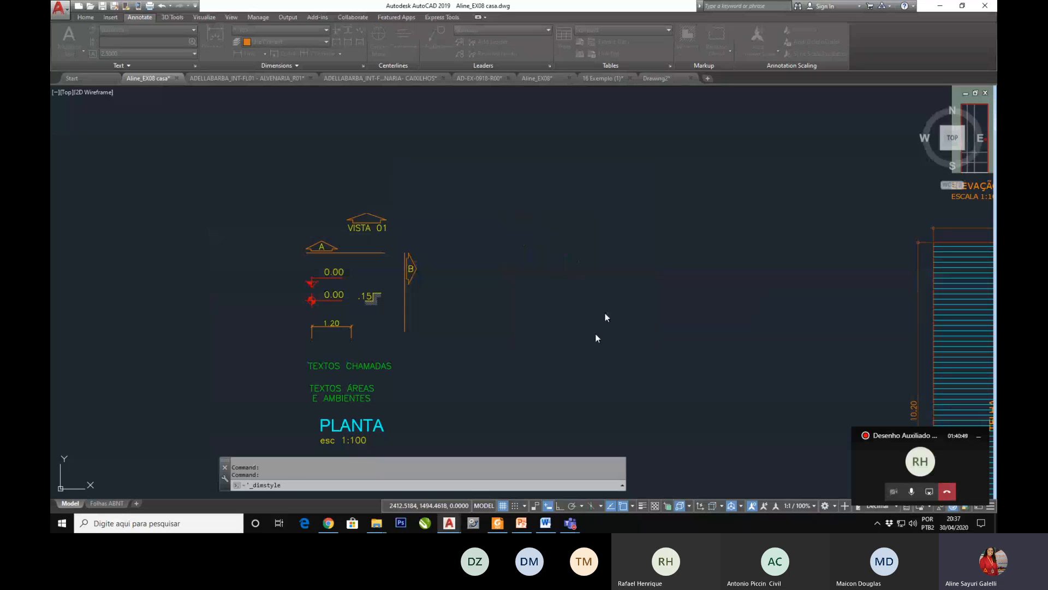
Step: Move the group of annotation symbols and sample texts horizontally to sit beside the roof plan
scroll(508, 321, "down", 4)
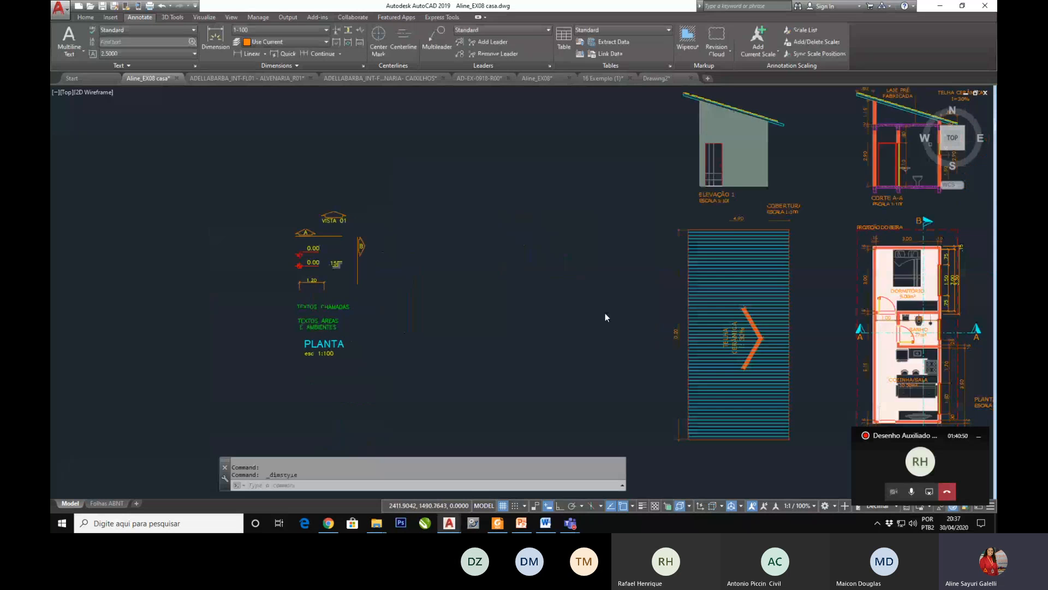
type("m")
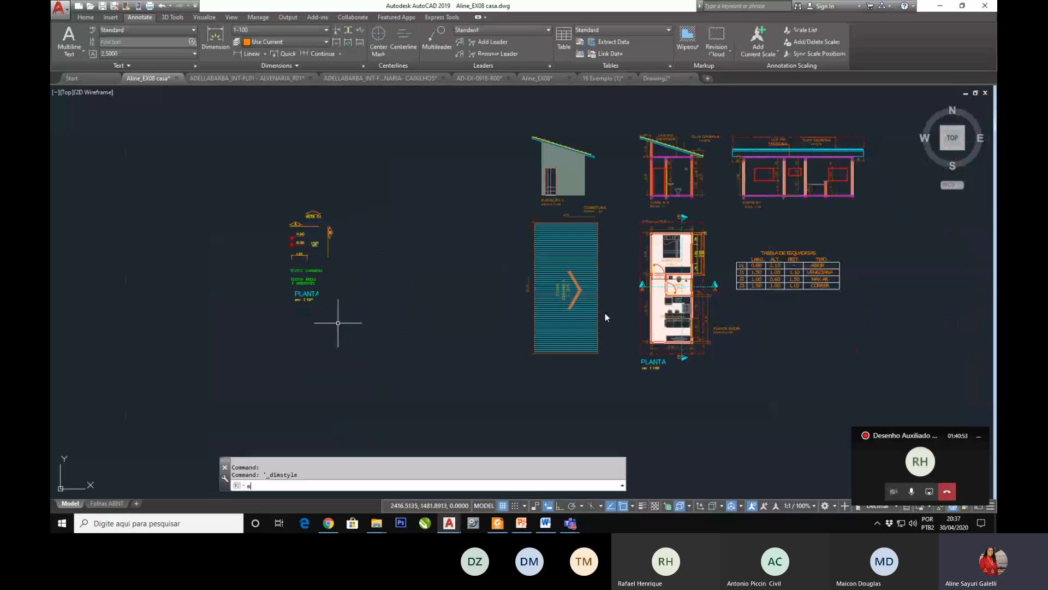
key("Return")
left_click(352, 179)
left_click(249, 319)
key("Return")
left_click(335, 361)
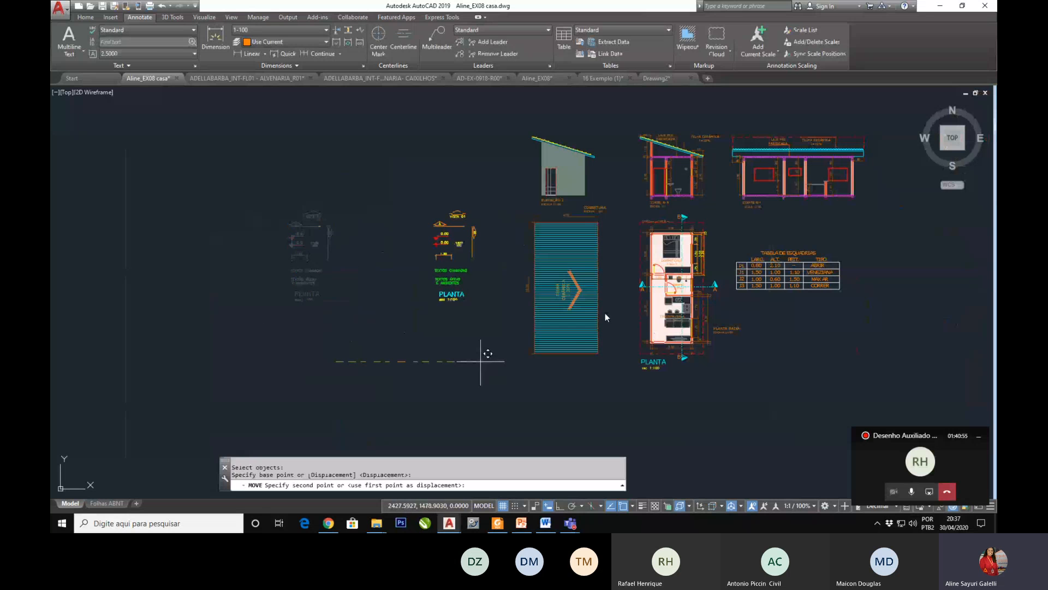
left_click(482, 356)
scroll(428, 353, "down", 5)
scroll(436, 355, "up", 6)
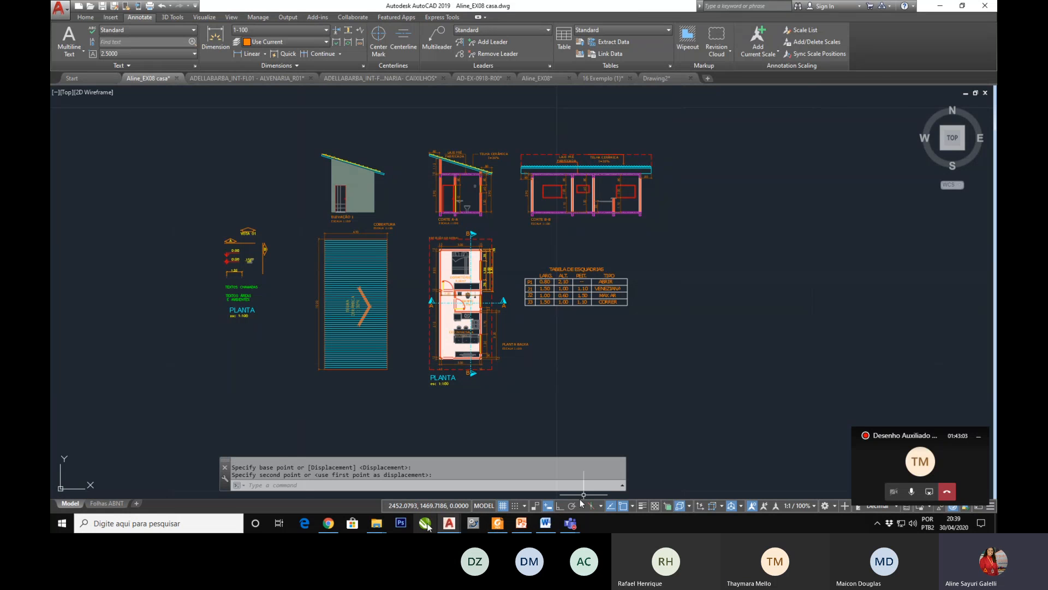
Step: Switch to the AVA new e-mail page in Chrome and continue with Professor as the sender role
left_click(328, 523)
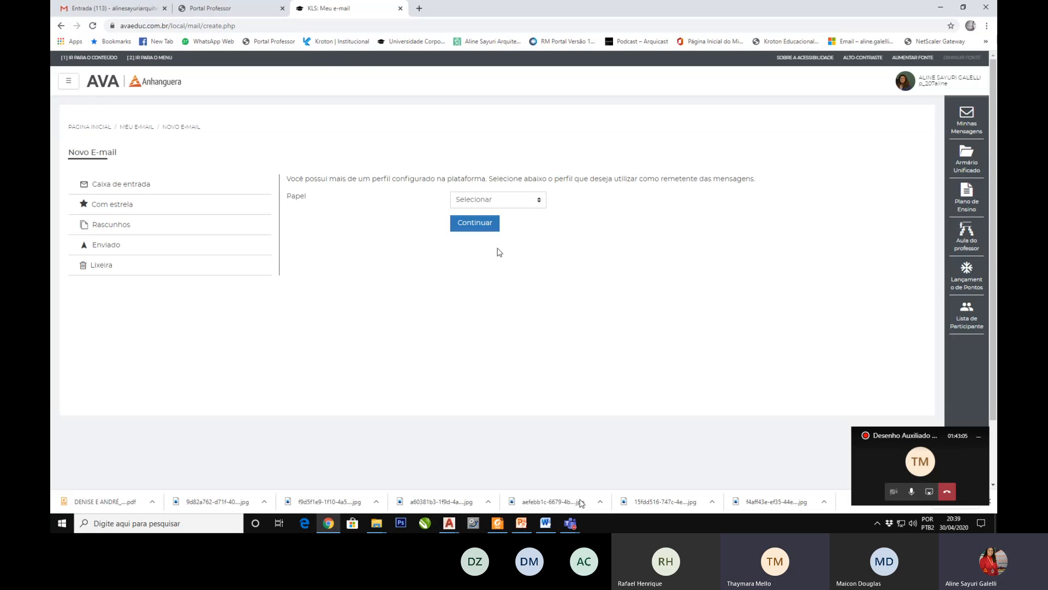
left_click(487, 200)
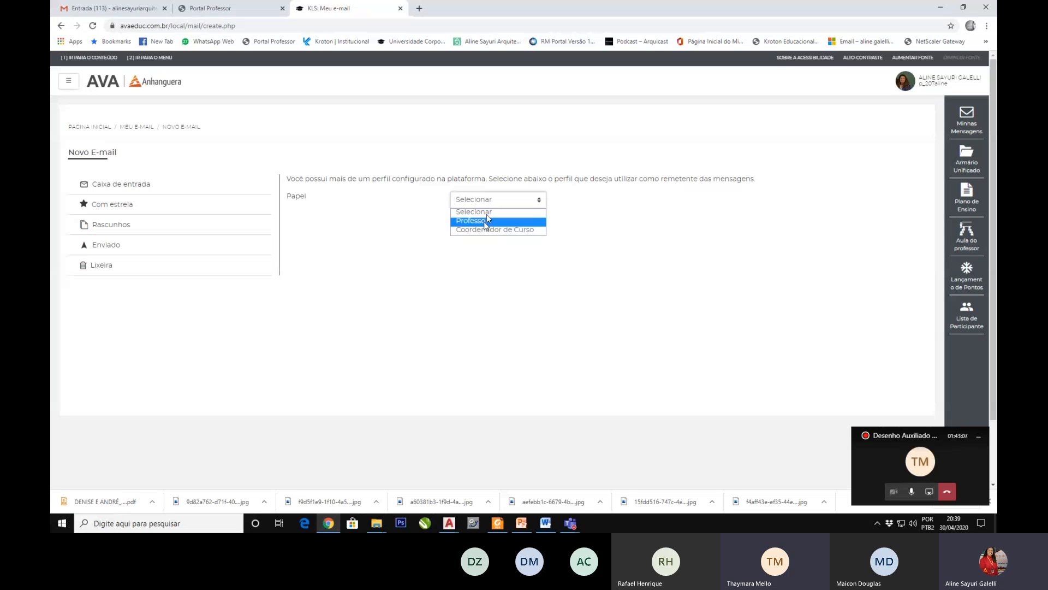
left_click(486, 220)
left_click(483, 225)
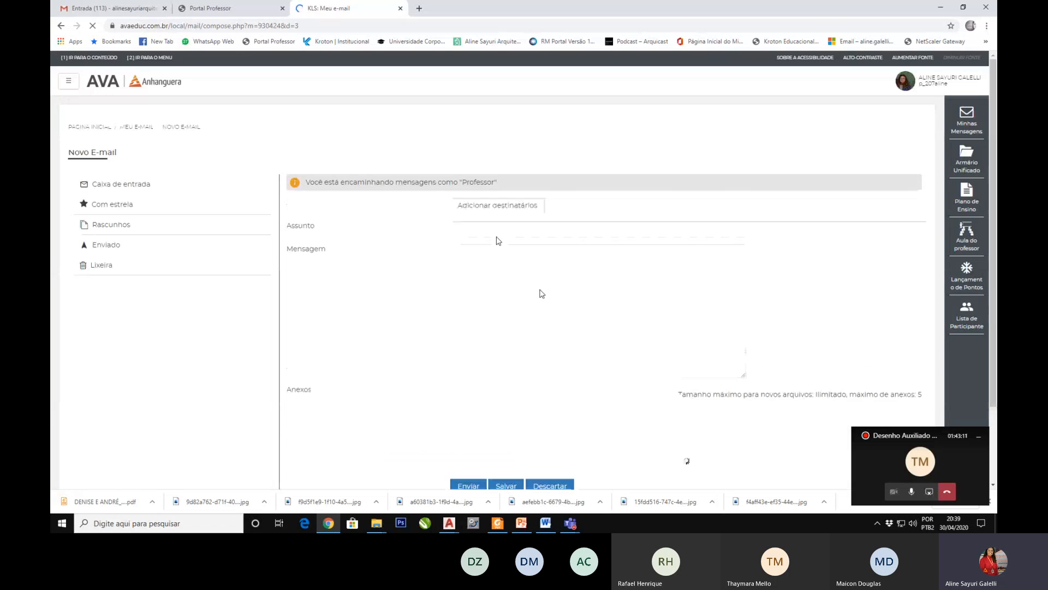
Step: Start adding recipients with discipline Desenho Auxiliado Por Computador(AMI) and role Aluno, and open the mass message recipient options
left_click(508, 206)
left_click(514, 146)
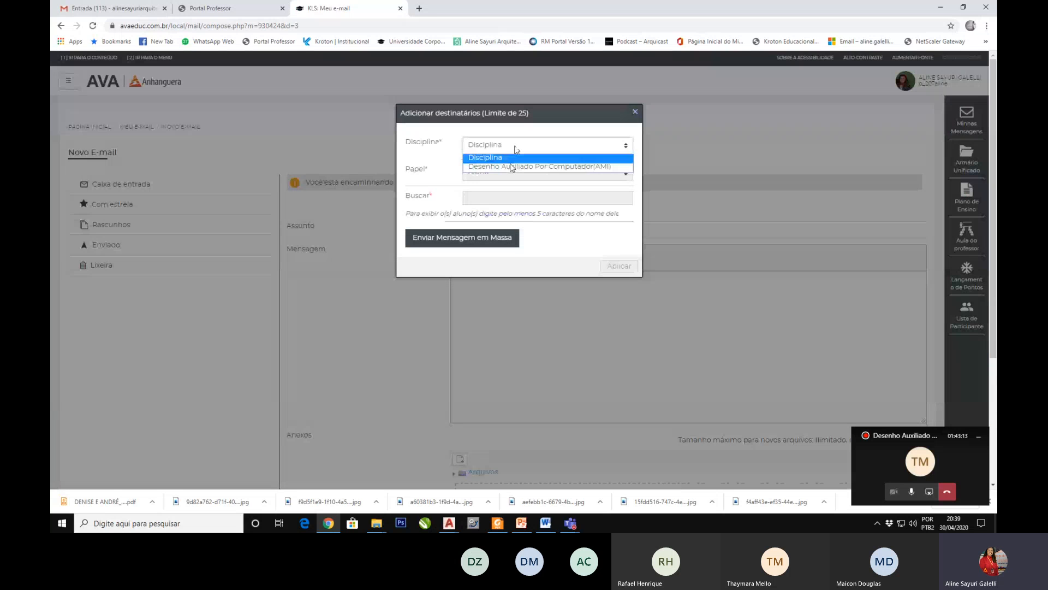
left_click(509, 166)
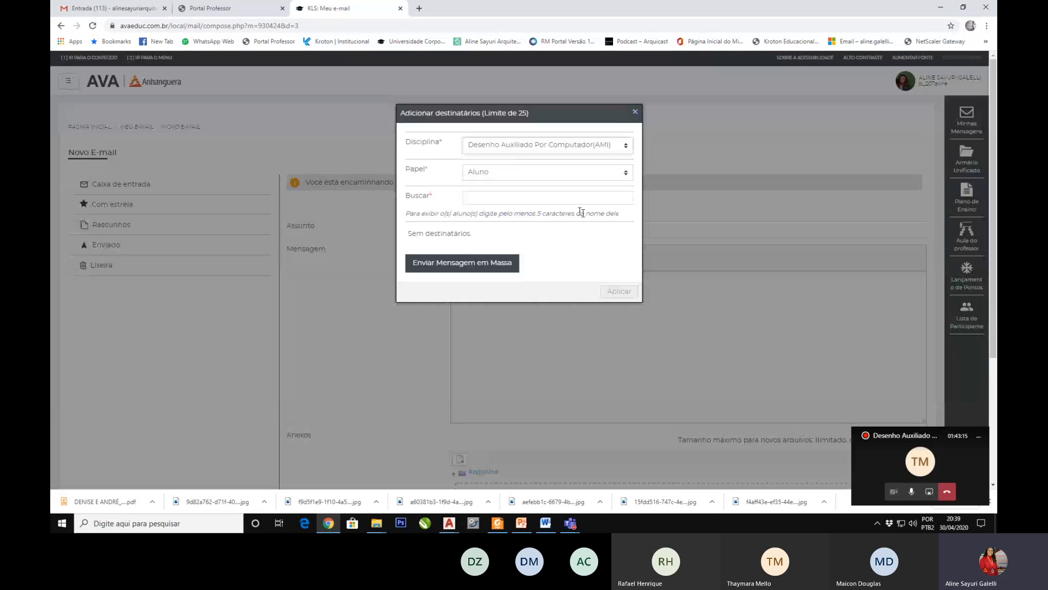
left_click(543, 174)
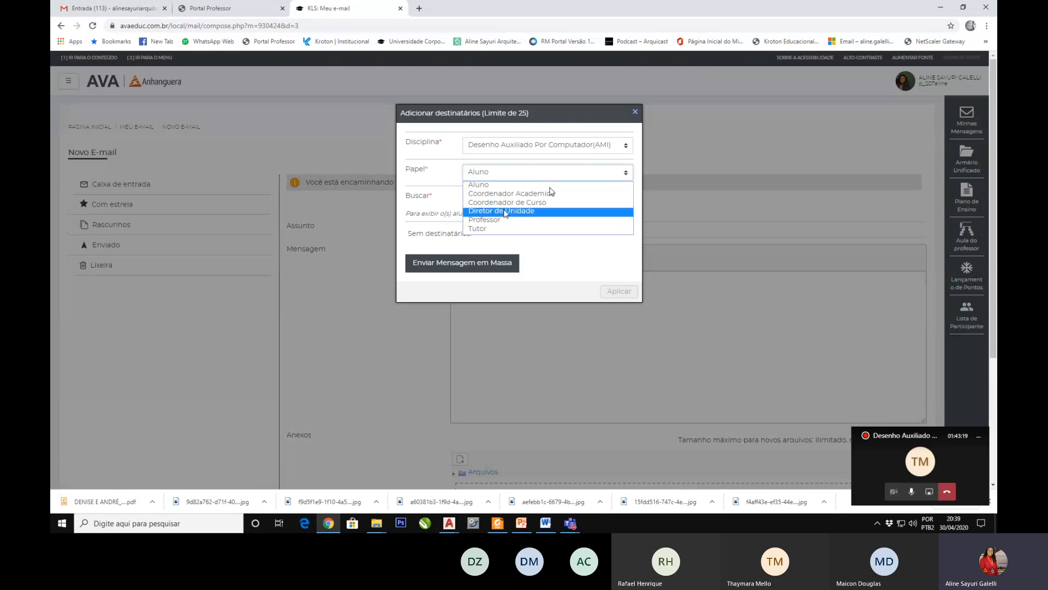
left_click(492, 184)
left_click(506, 198)
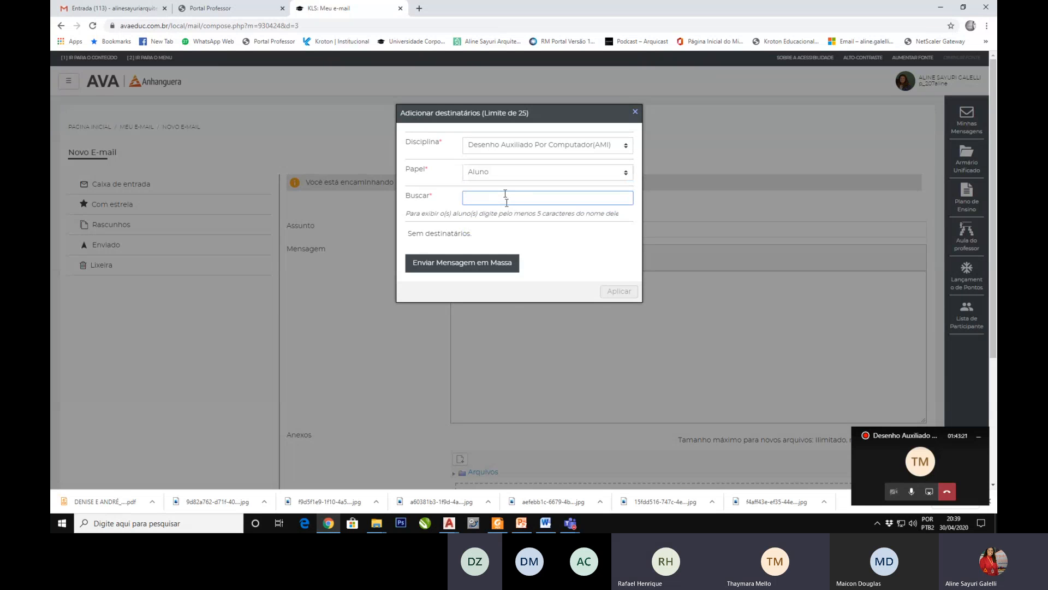
left_click(483, 264)
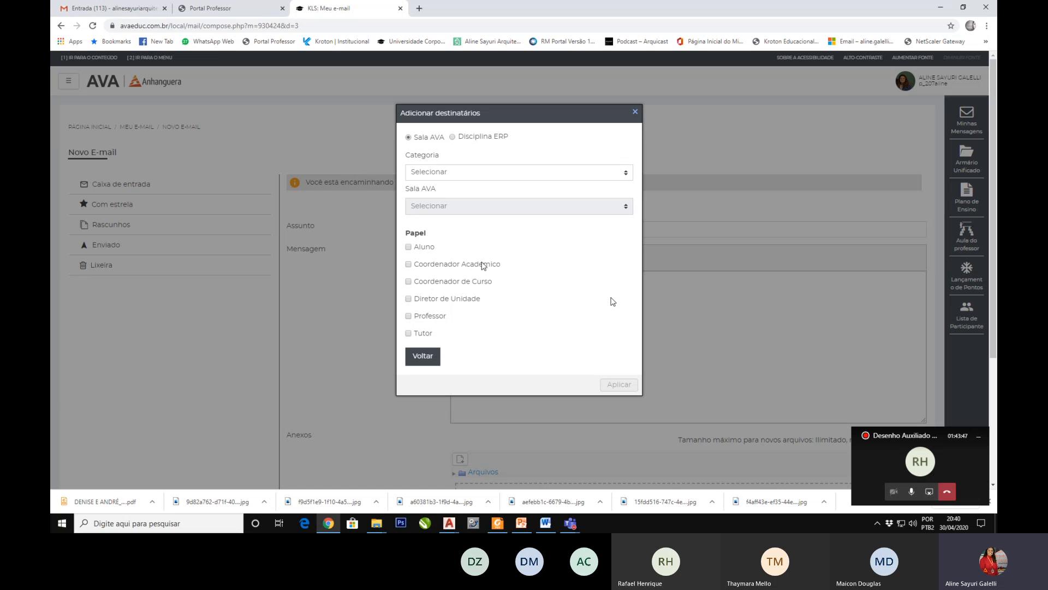
Step: Switch to the Microsoft Teams meeting and request to stop its recording
mouse_move(569, 527)
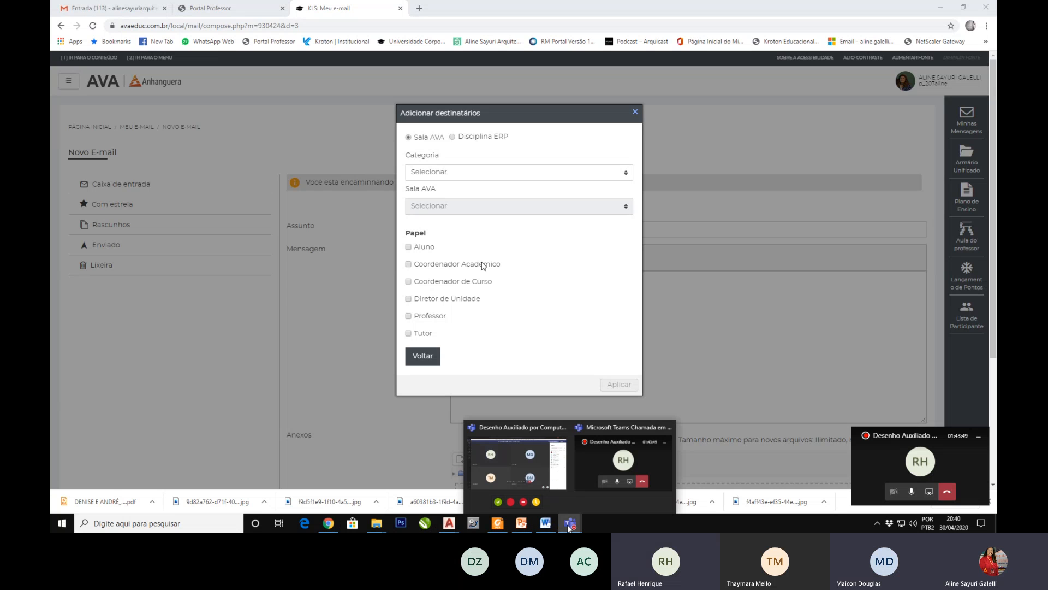
left_click(564, 473)
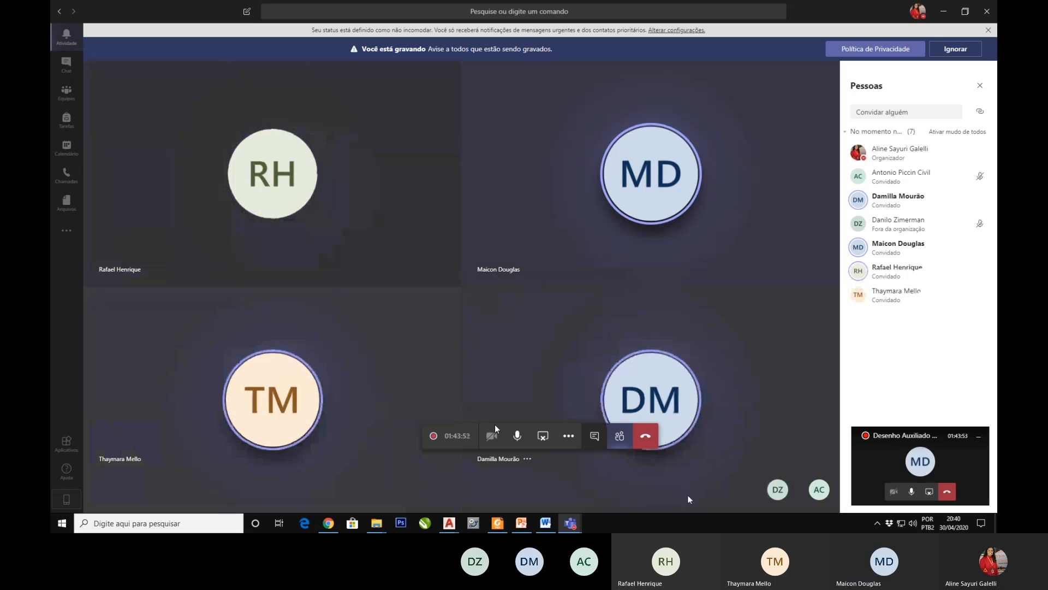
left_click(569, 436)
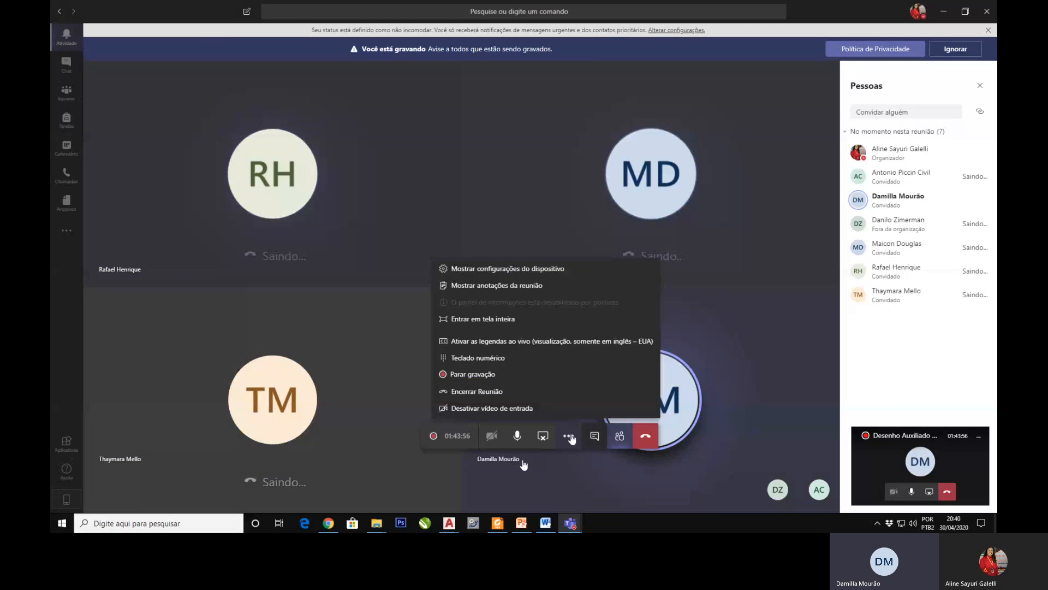
left_click(466, 375)
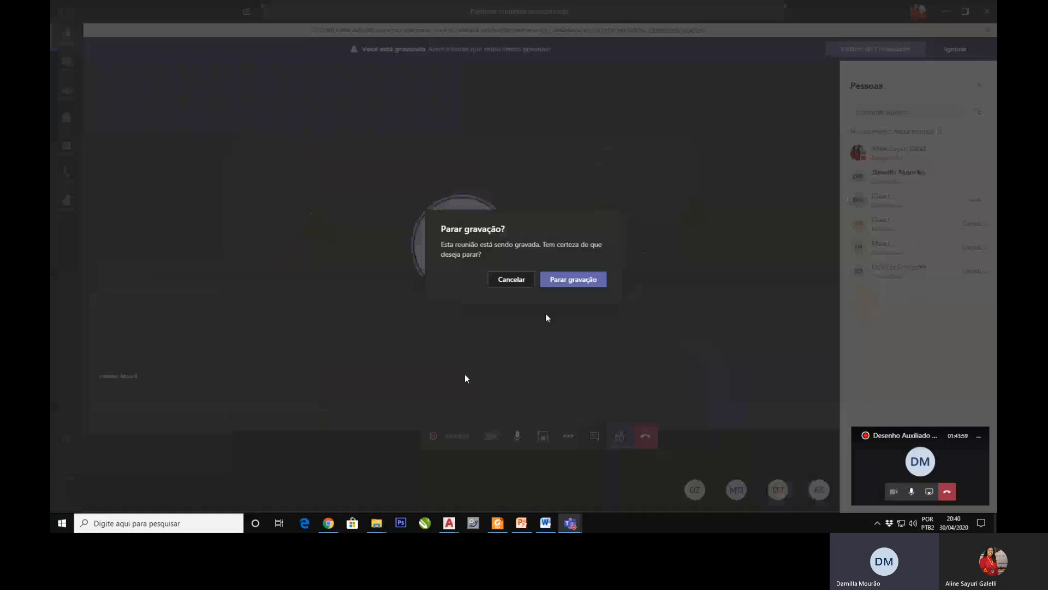